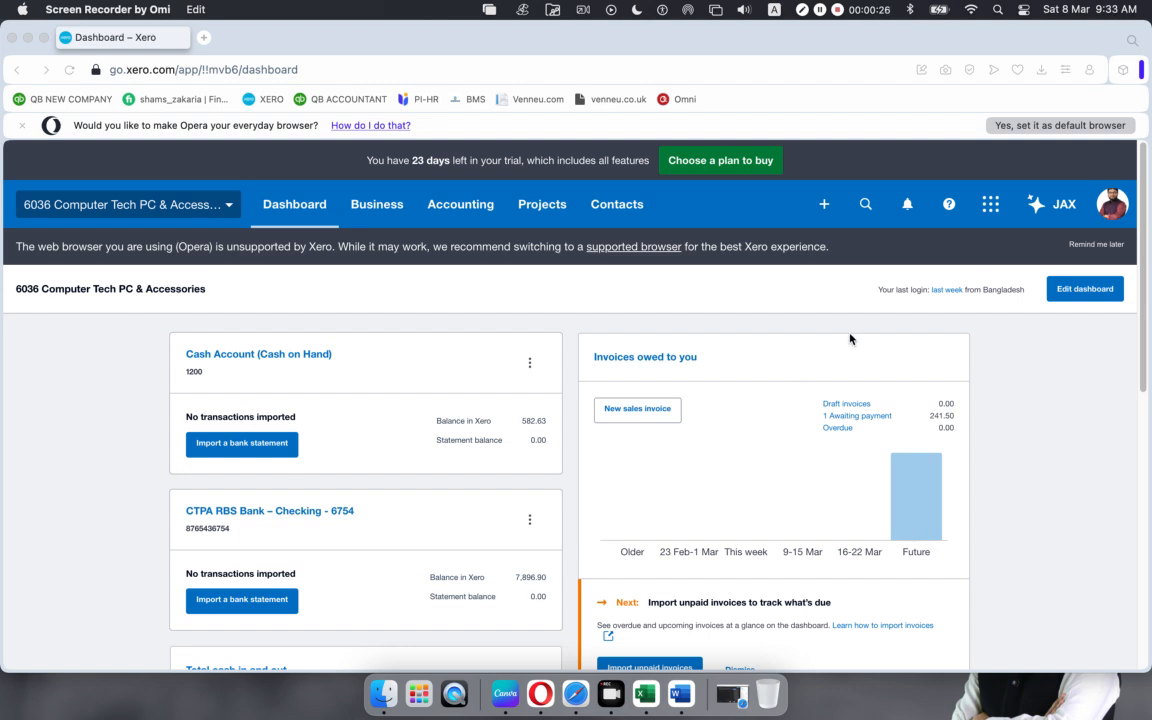
Step: Glance at Xero's Business menu, then bring the Google Meet call to the front
{"action": "left_click", "coordinate": [373, 207]}
{"action": "left_click", "coordinate": [373, 207]}
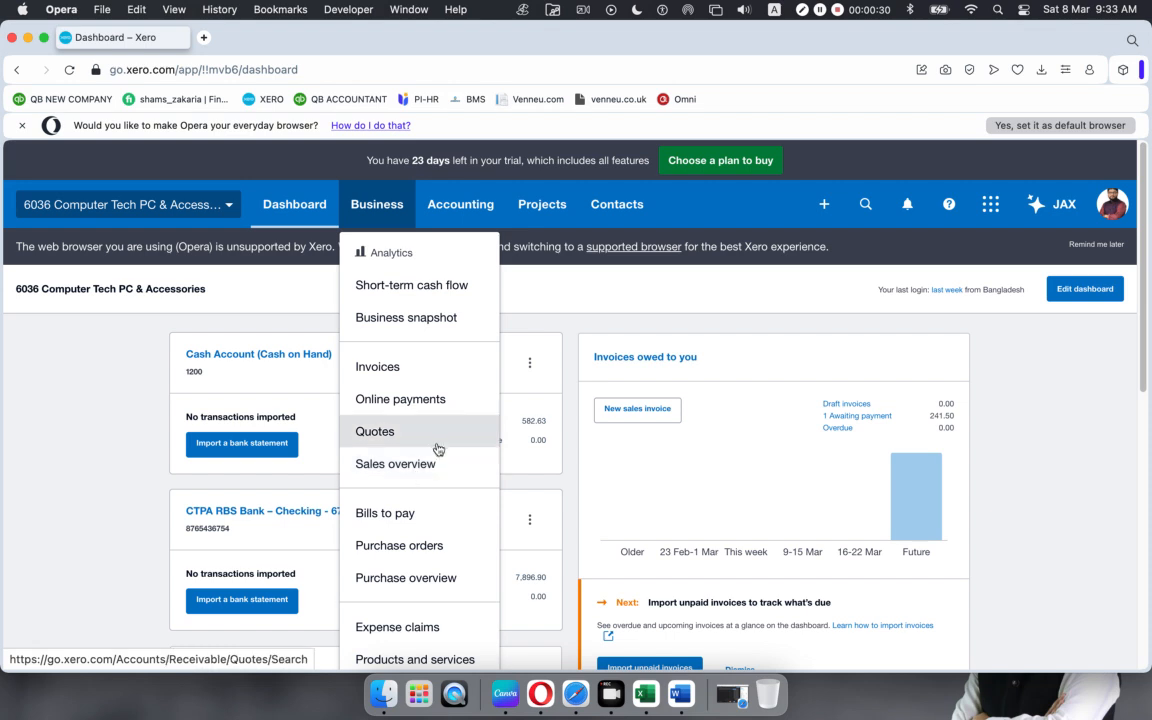
{"action": "scroll", "coordinate": [435, 440], "scroll_direction": "down", "scroll_amount": 1}
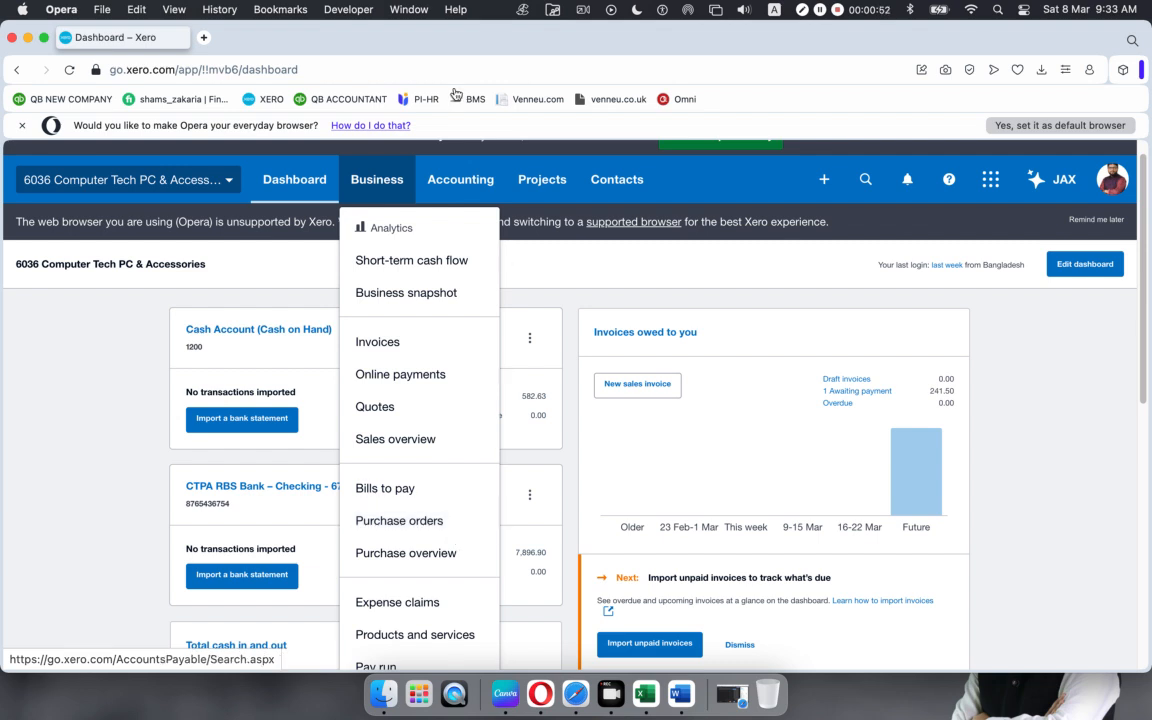
{"action": "left_click", "coordinate": [595, 695]}
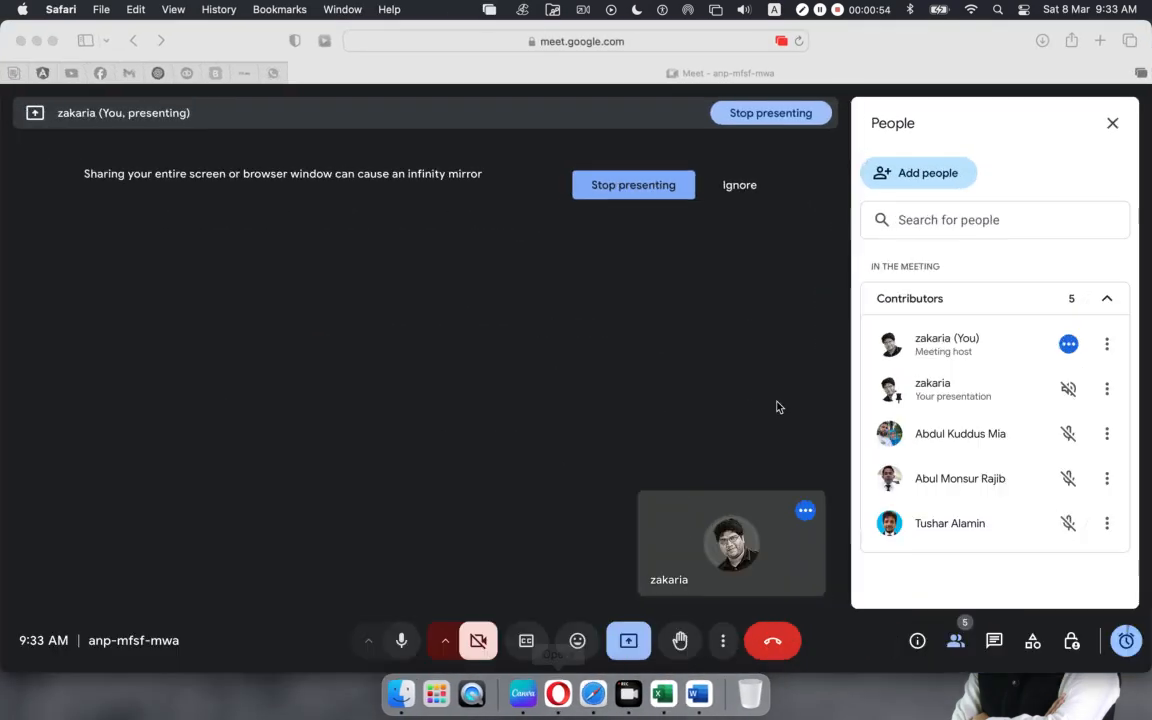
Step: Admit the waiting guest to the Meet call, making seven contributors, then minimize the call window
{"action": "left_click", "coordinate": [37, 43]}
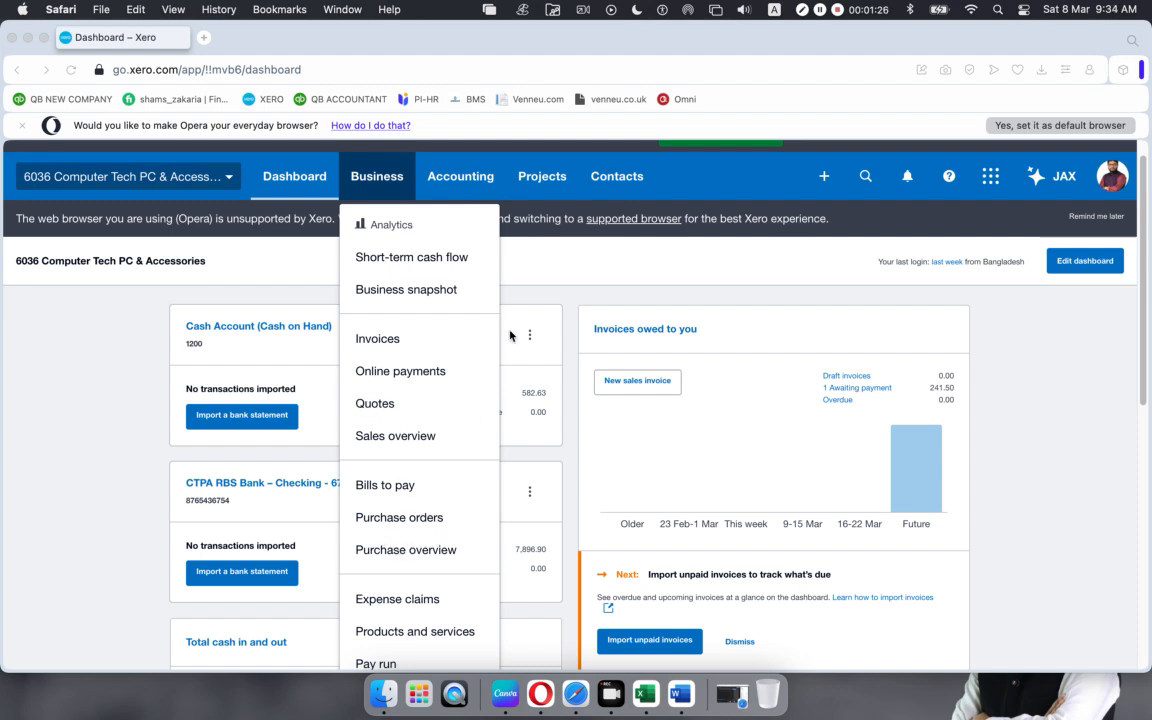
{"action": "left_click", "coordinate": [586, 688]}
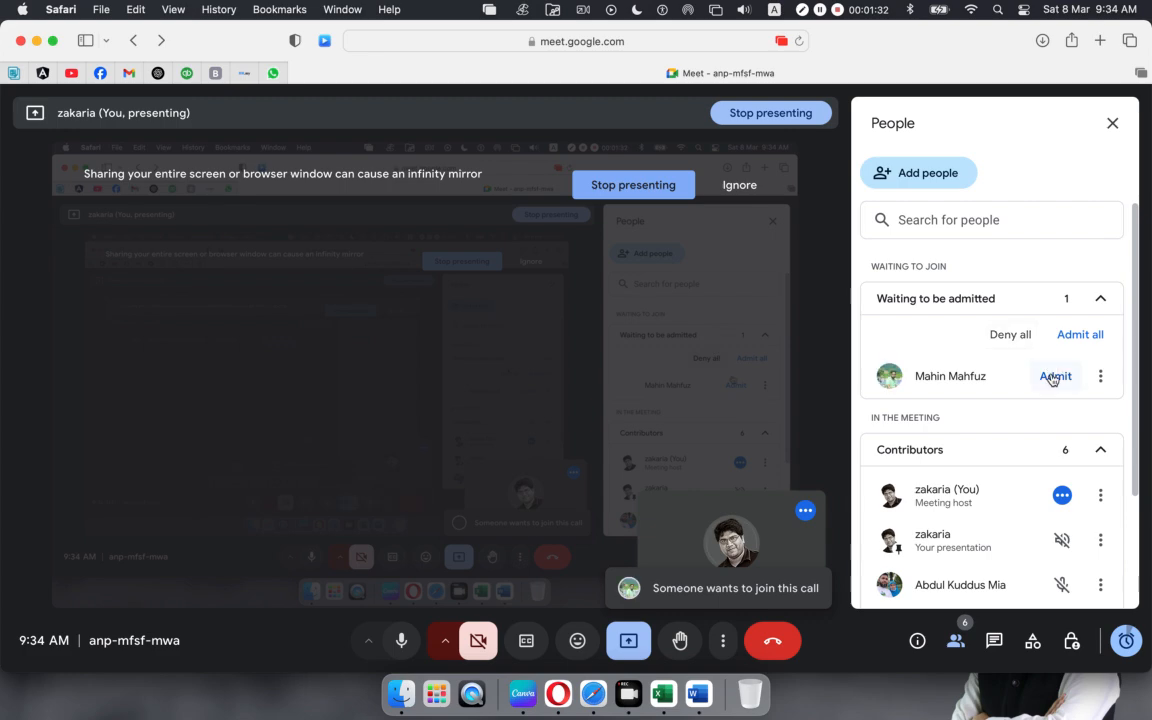
{"action": "left_click", "coordinate": [1050, 378]}
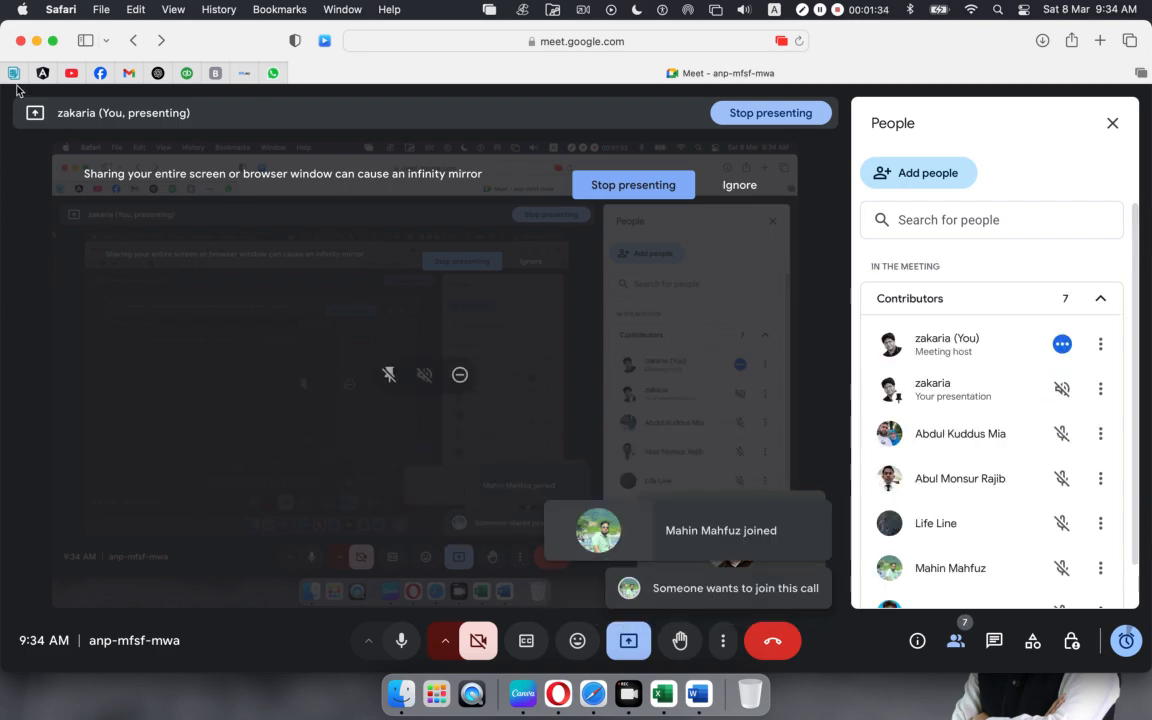
{"action": "left_click", "coordinate": [37, 41]}
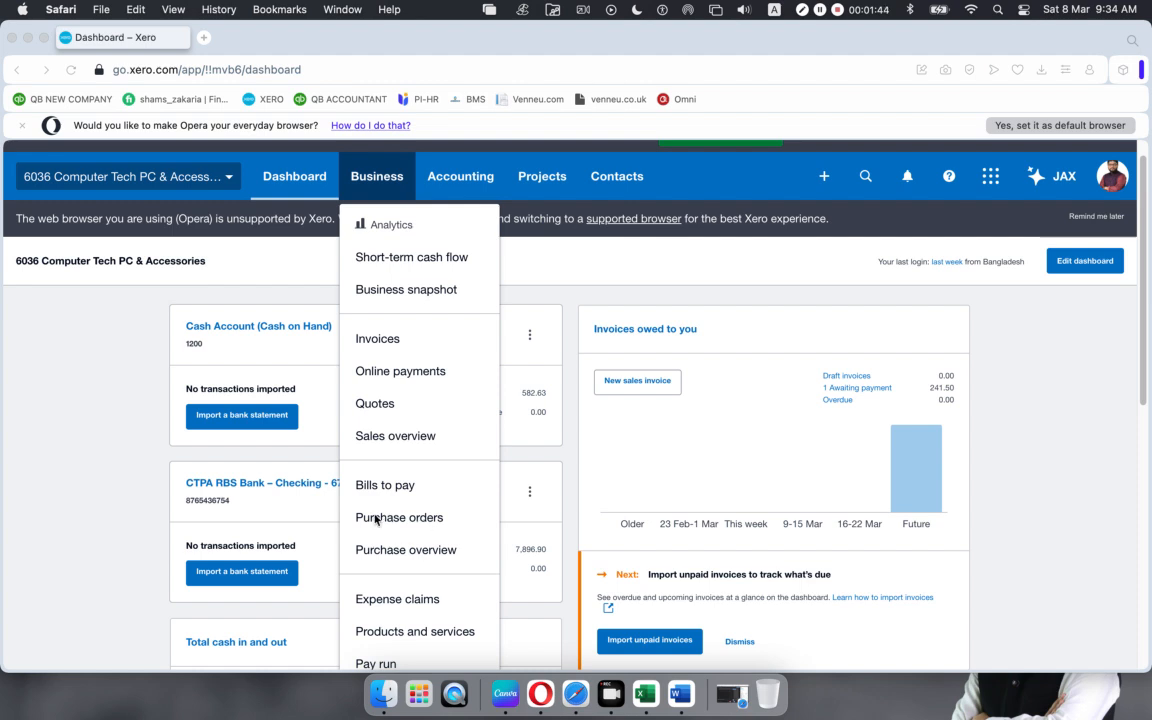
Step: Open Xero's Purchases overview and check which new purchase documents can be created
{"action": "left_click", "coordinate": [358, 41]}
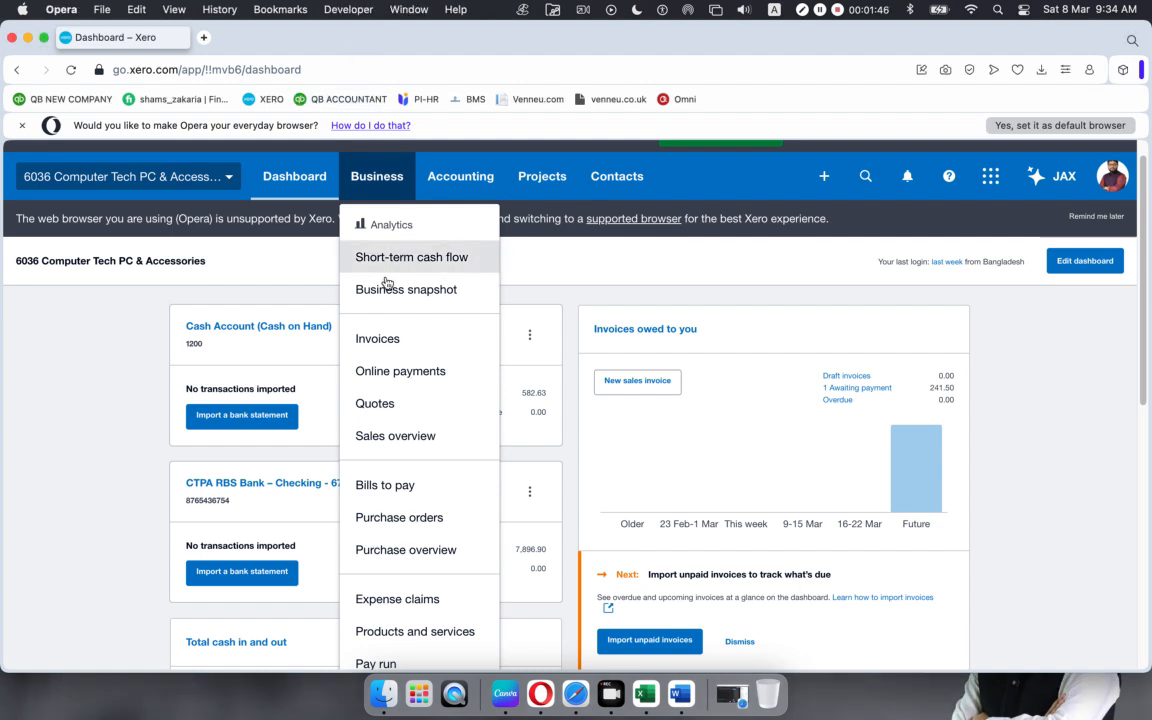
{"action": "left_click", "coordinate": [406, 550]}
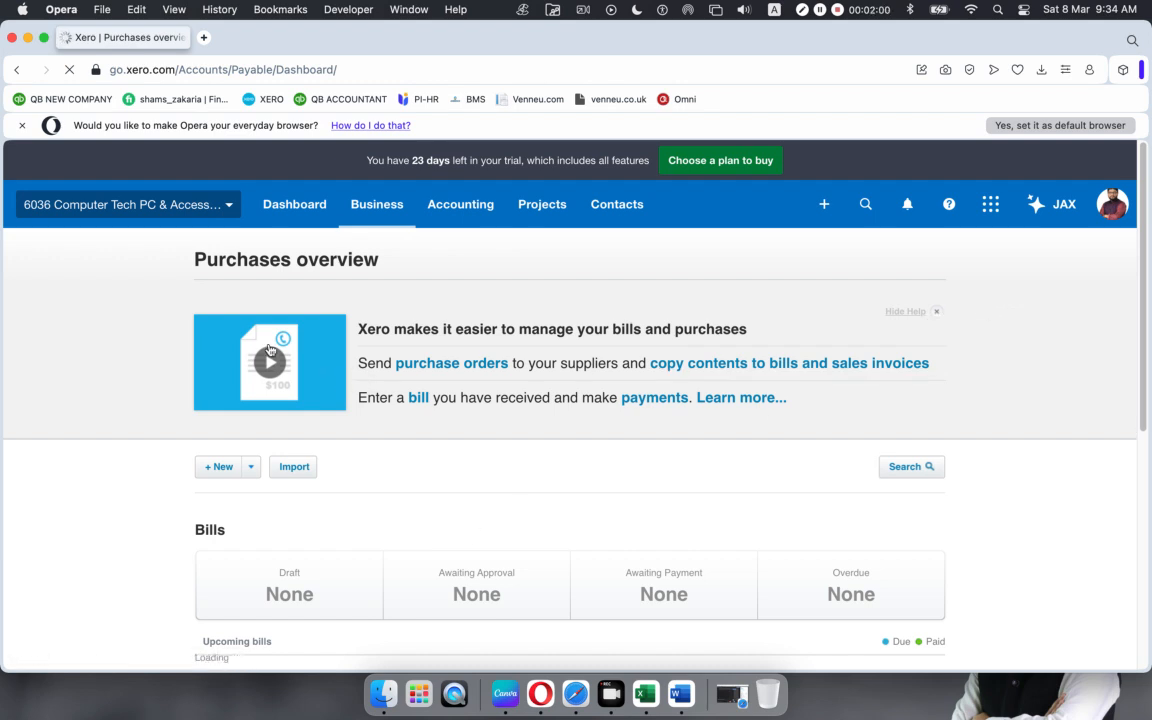
{"action": "scroll", "coordinate": [329, 481], "scroll_direction": "down", "scroll_amount": 2}
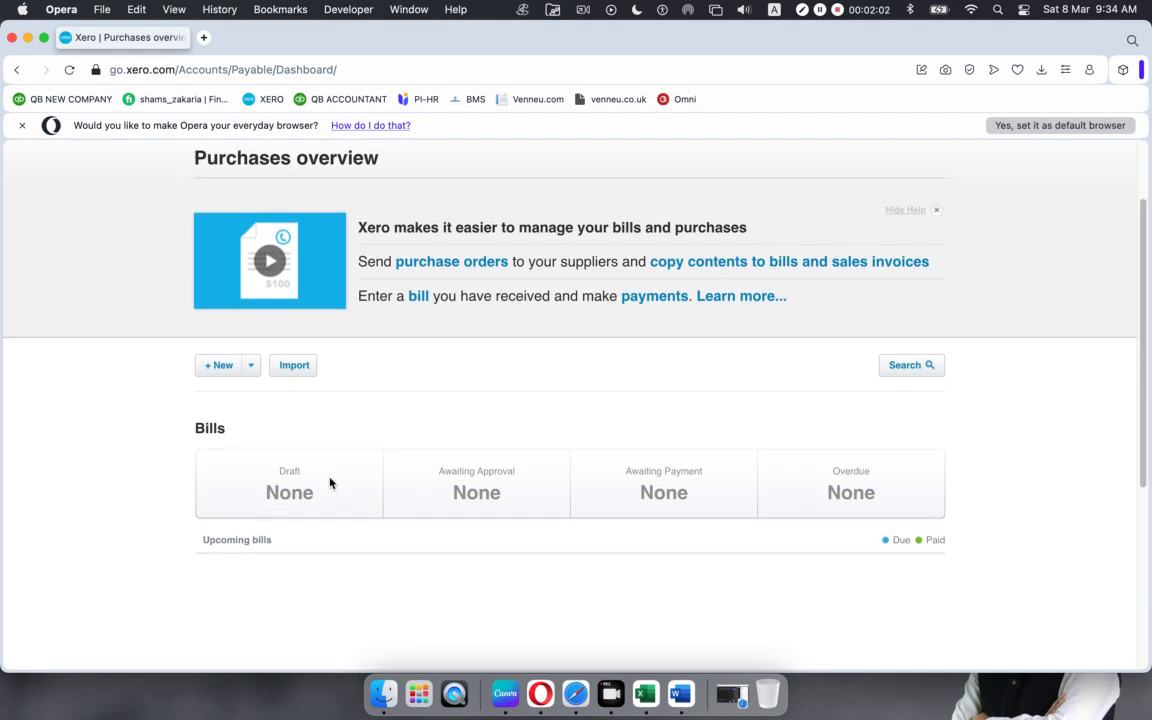
{"action": "left_click", "coordinate": [251, 366]}
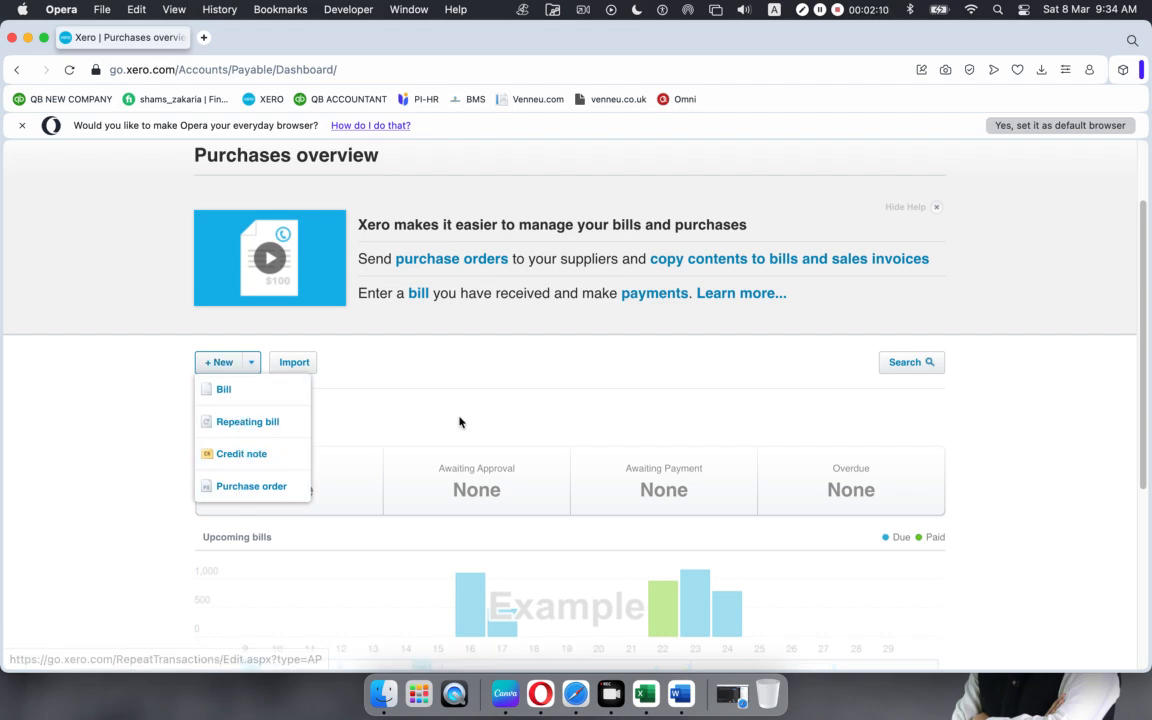
{"action": "left_click", "coordinate": [147, 413]}
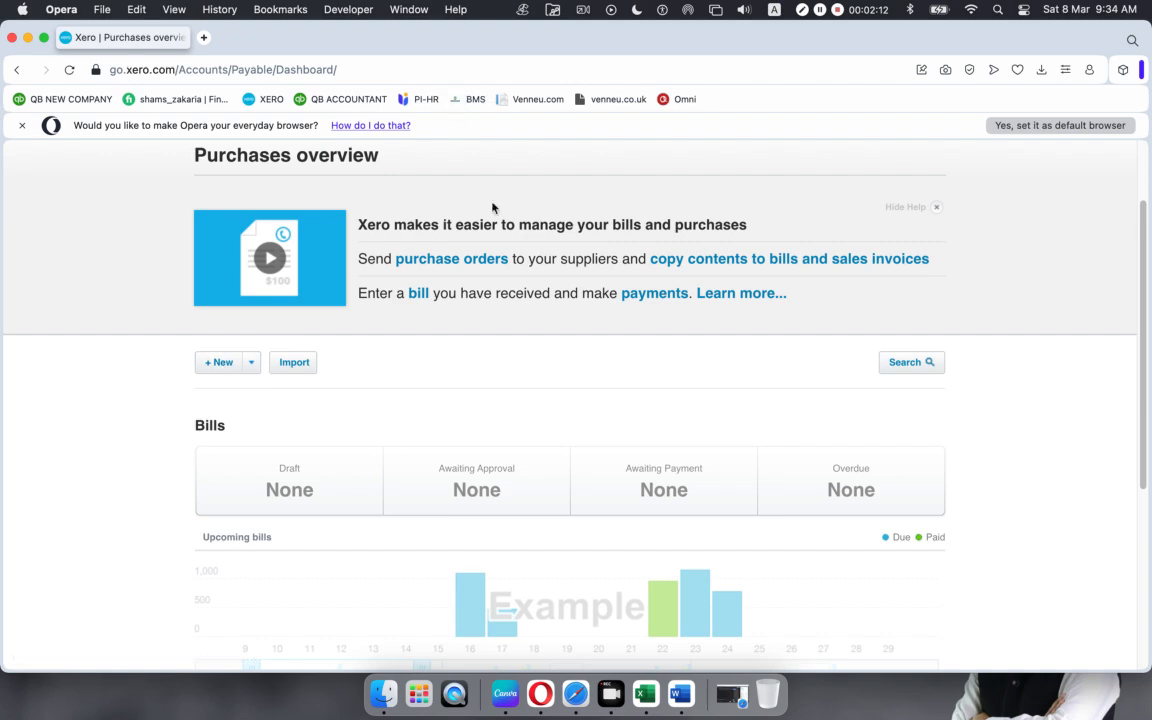
{"action": "scroll", "coordinate": [663, 339], "scroll_direction": "down", "scroll_amount": 3}
{"action": "scroll", "coordinate": [663, 337], "scroll_direction": "up", "scroll_amount": 5}
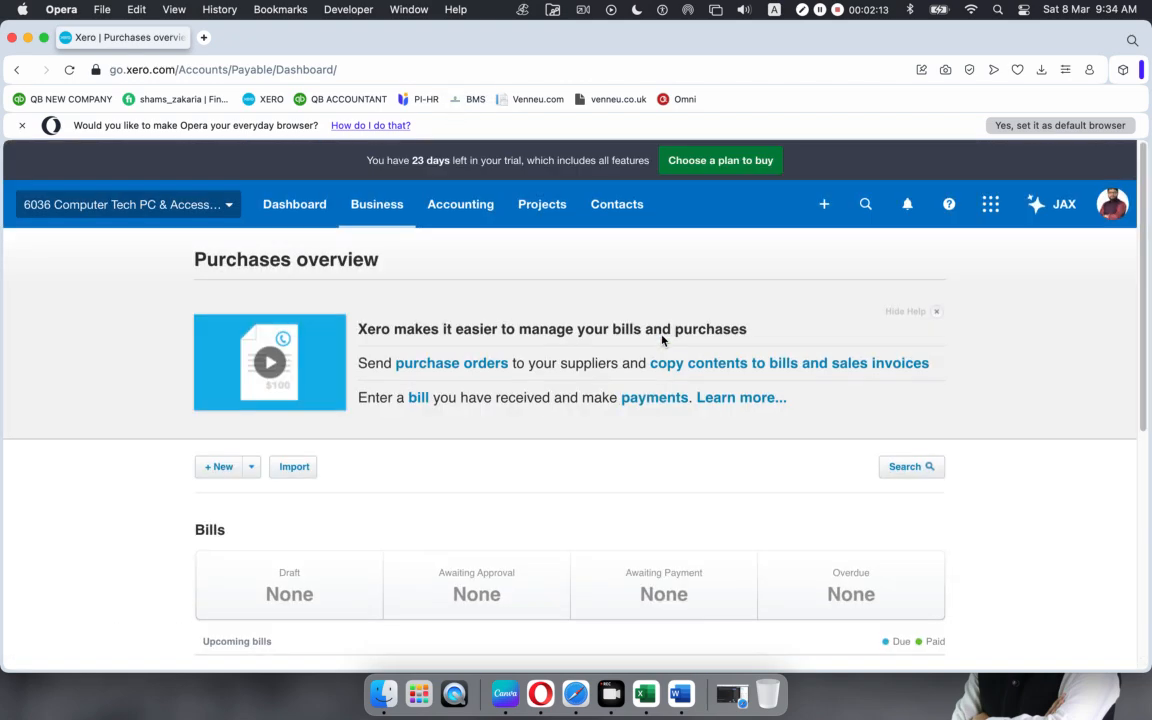
{"action": "left_click", "coordinate": [378, 202]}
Step: From the Purchase orders list, start new purchase order PO-0001
{"action": "left_click", "coordinate": [399, 545]}
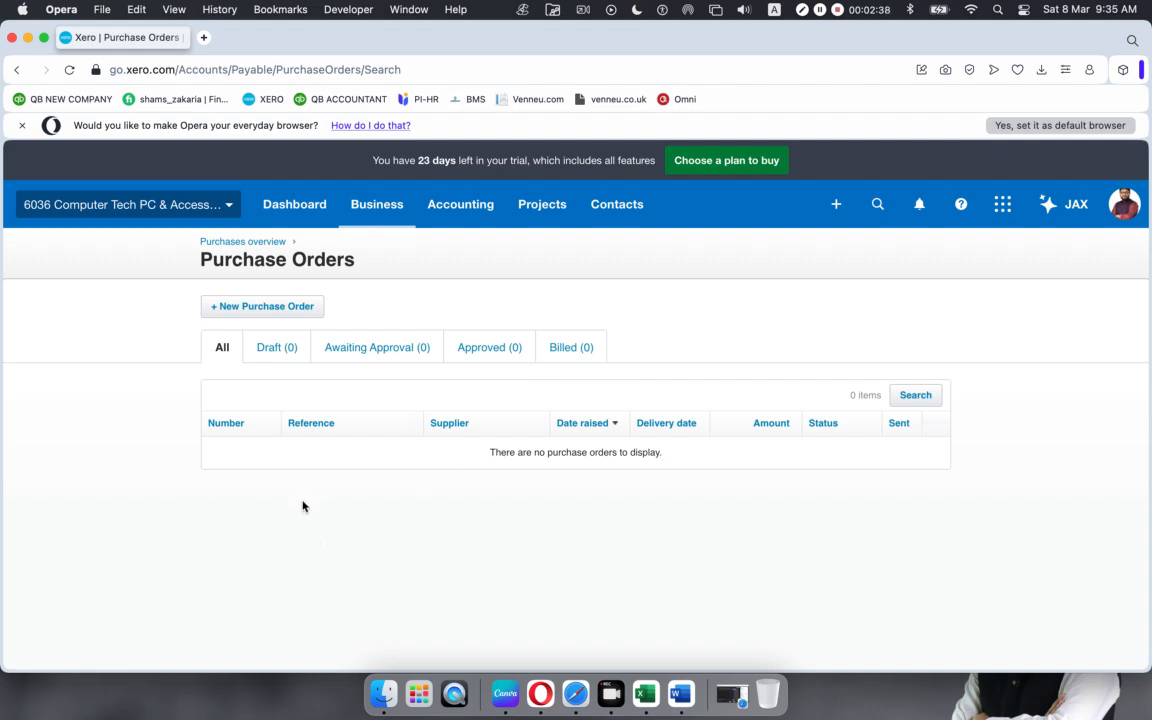
{"action": "left_click", "coordinate": [265, 308]}
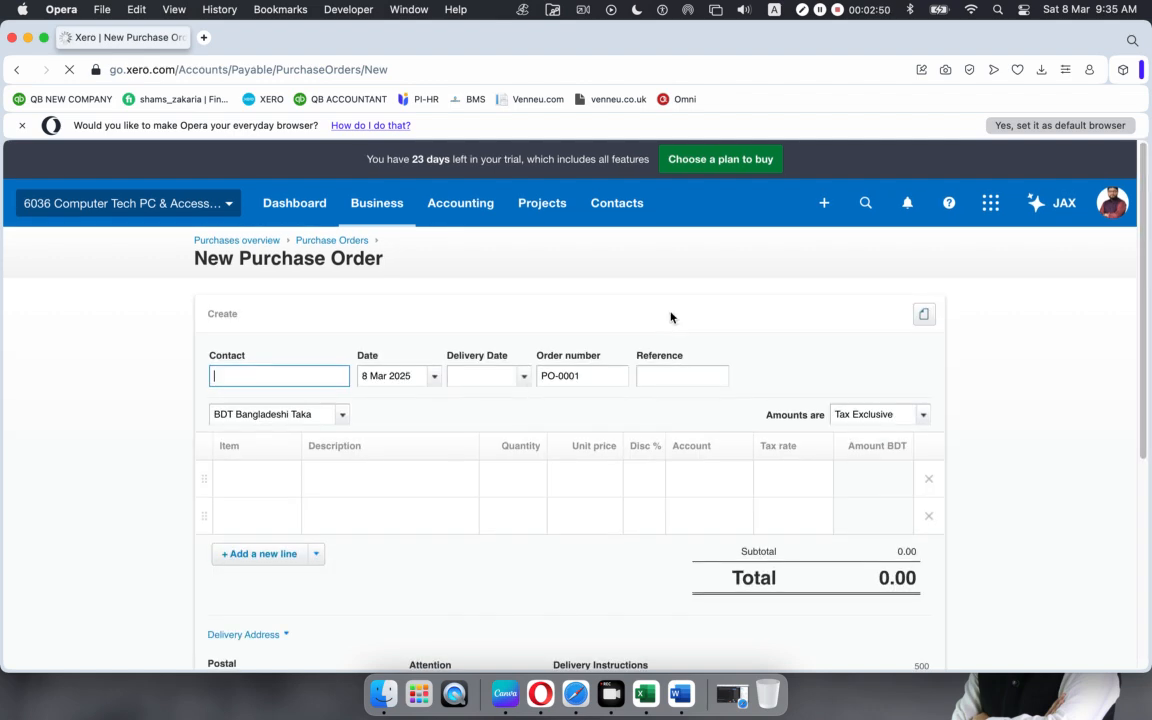
Step: Choose the supplier contact and date the purchase order 1 Mar 2025
{"action": "scroll", "coordinate": [668, 316], "scroll_direction": "down", "scroll_amount": 2}
{"action": "scroll", "coordinate": [660, 335], "scroll_direction": "down", "scroll_amount": 5}
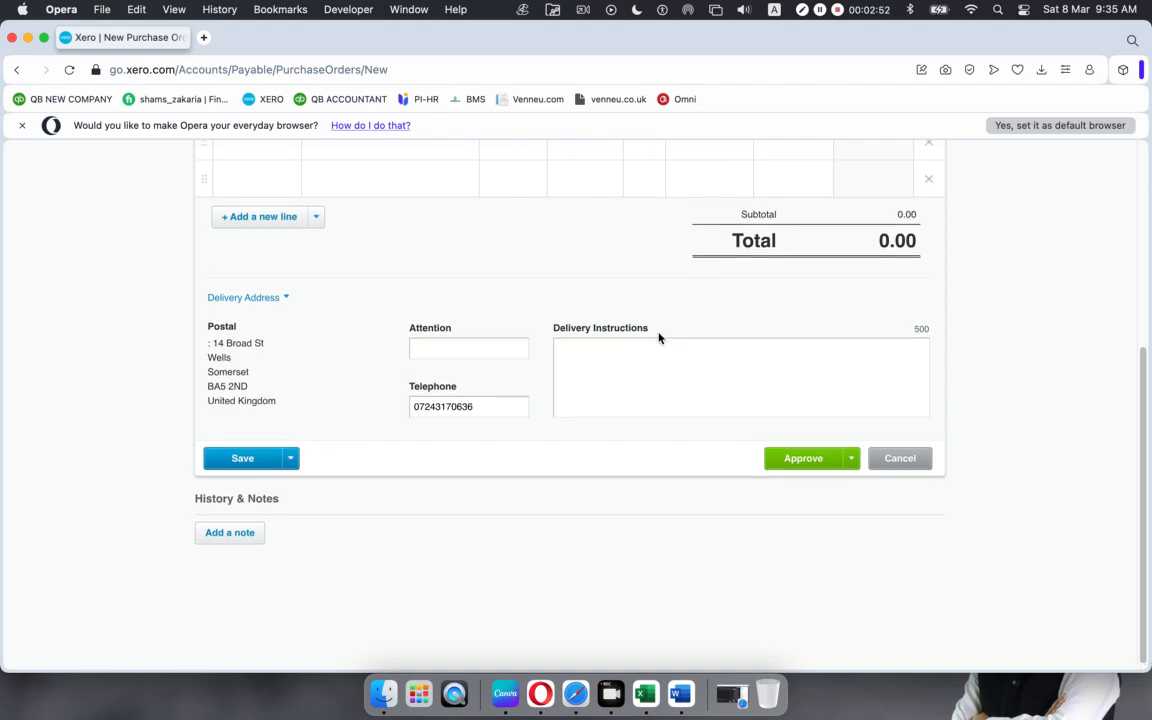
{"action": "scroll", "coordinate": [197, 355], "scroll_direction": "up", "scroll_amount": 5}
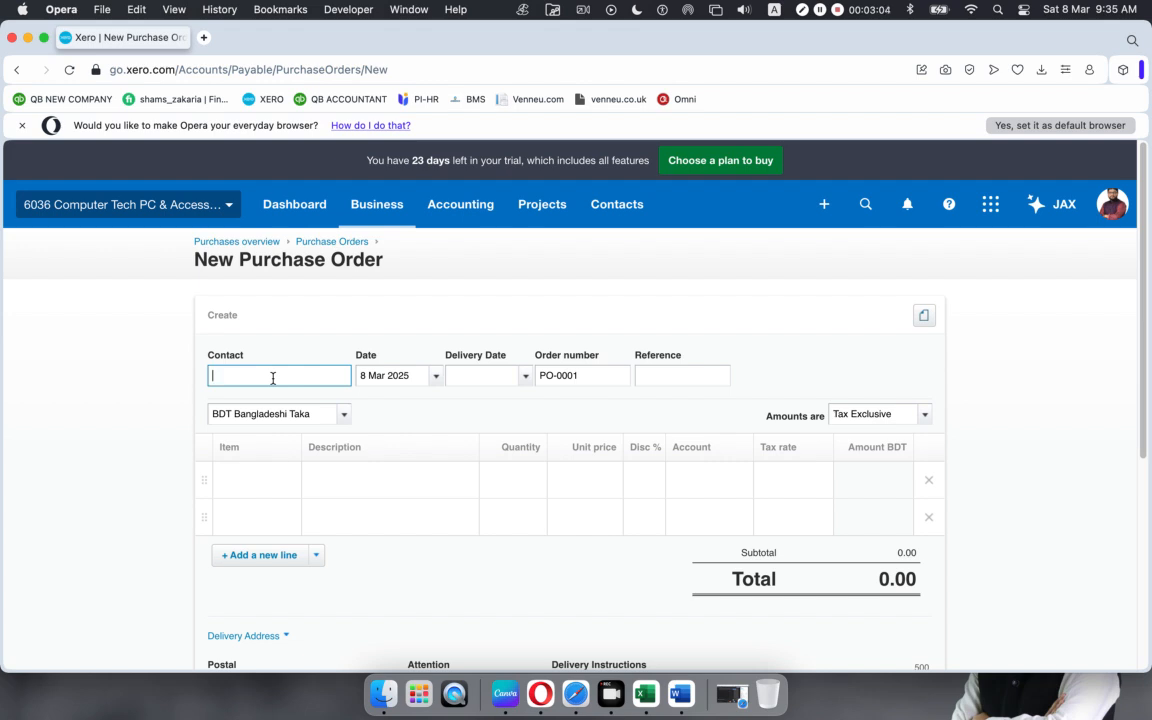
{"action": "type", "text": "a"}
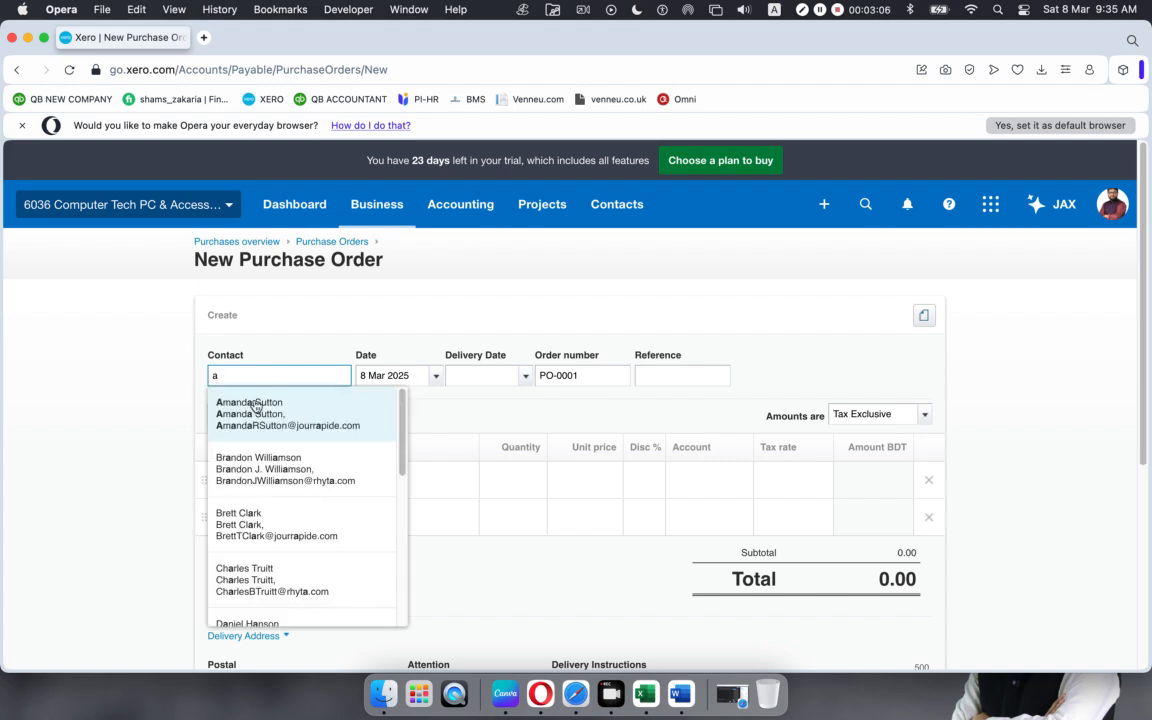
{"action": "scroll", "coordinate": [287, 567], "scroll_direction": "down", "scroll_amount": 1}
{"action": "scroll", "coordinate": [287, 567], "scroll_direction": "down", "scroll_amount": 5}
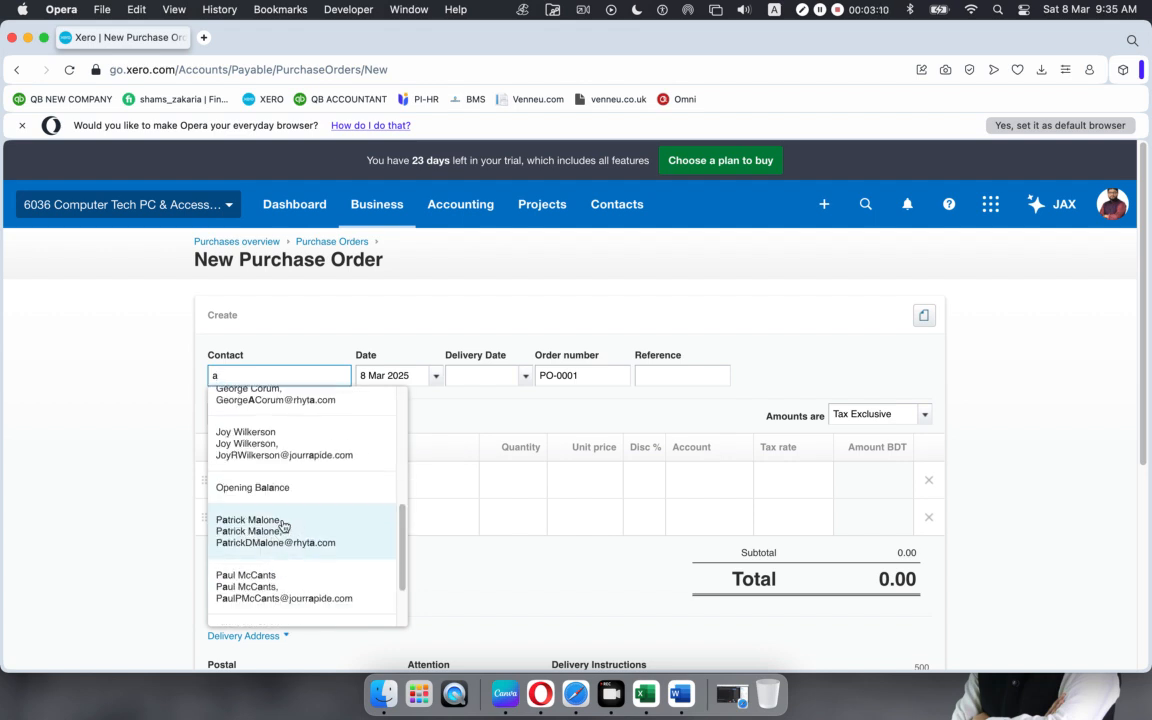
{"action": "left_click", "coordinate": [306, 578]}
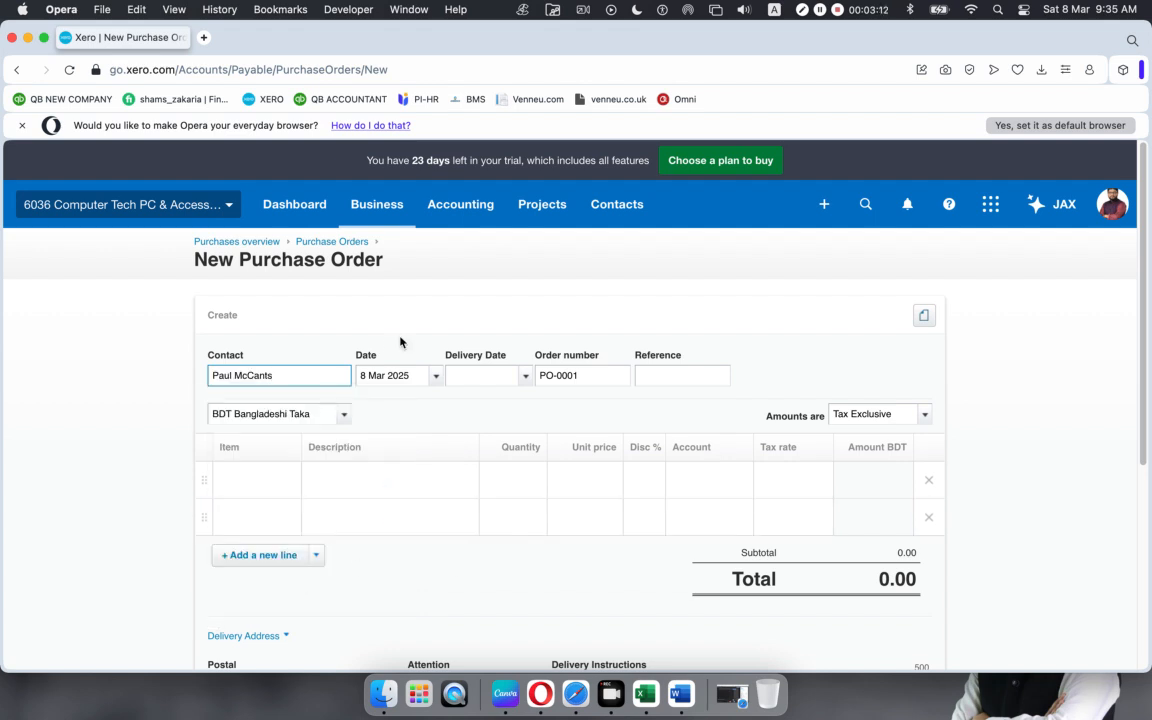
{"action": "left_click", "coordinate": [436, 377]}
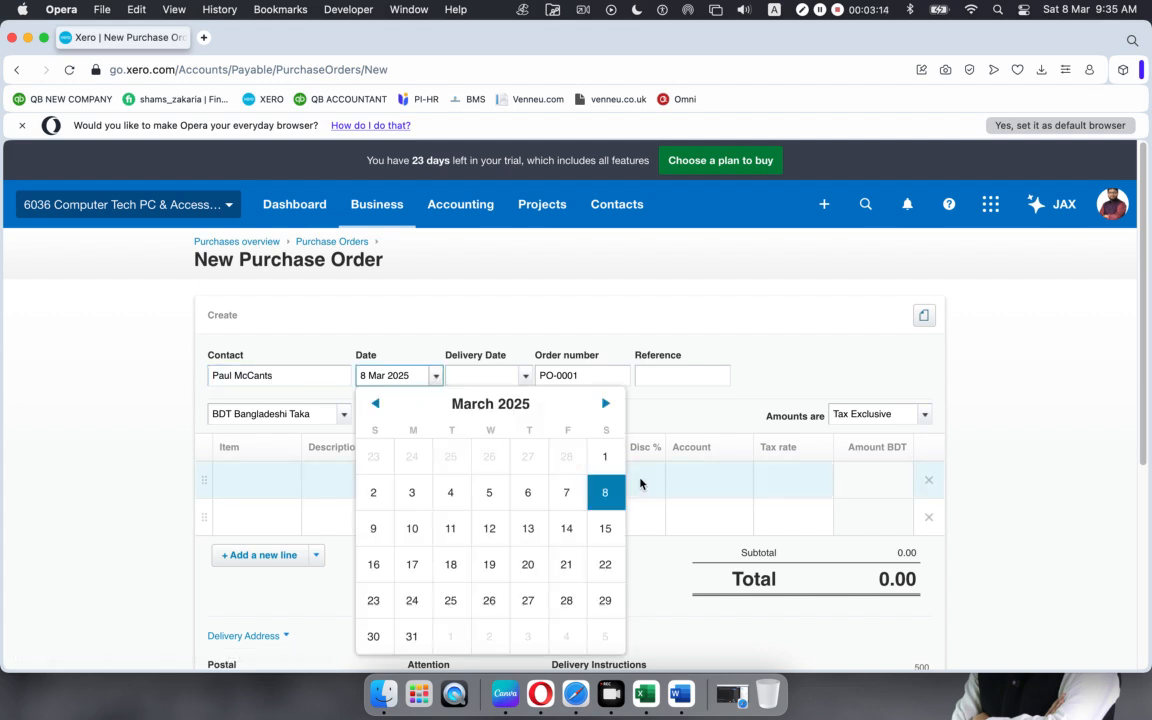
{"action": "left_click", "coordinate": [599, 461]}
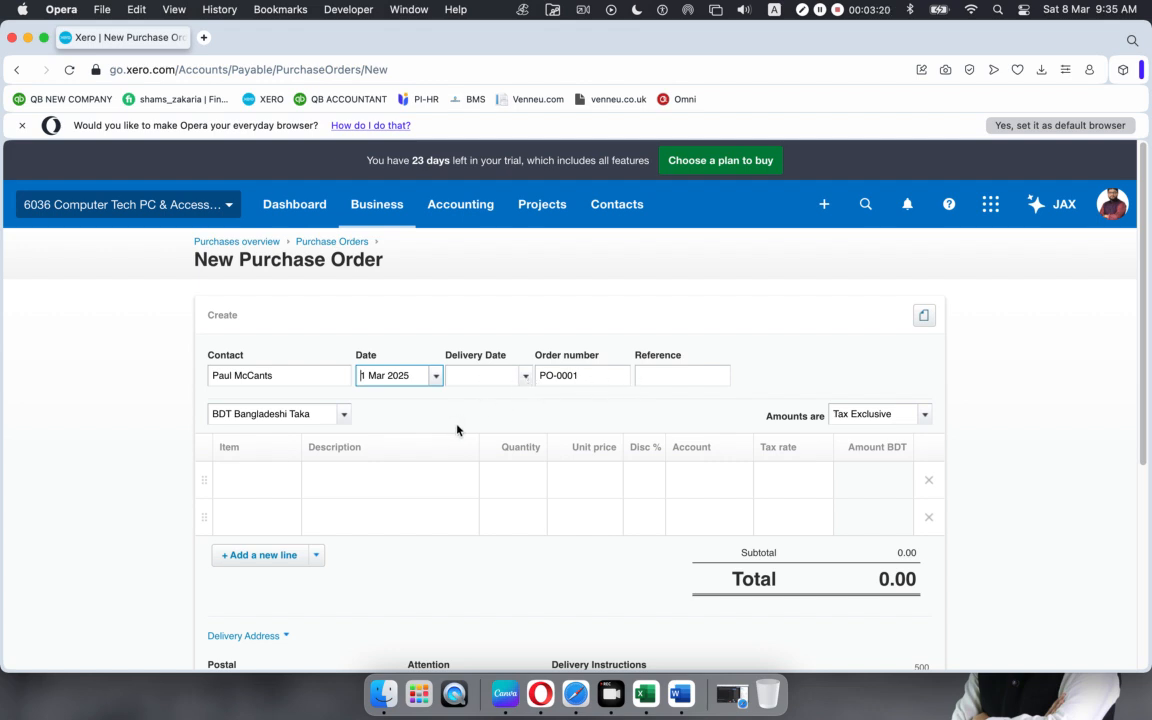
Step: Add HP EliteDesk 800G1 and Lenovo ThinkPad T550 as the two order lines
{"action": "left_click", "coordinate": [440, 481]}
{"action": "left_click", "coordinate": [221, 477]}
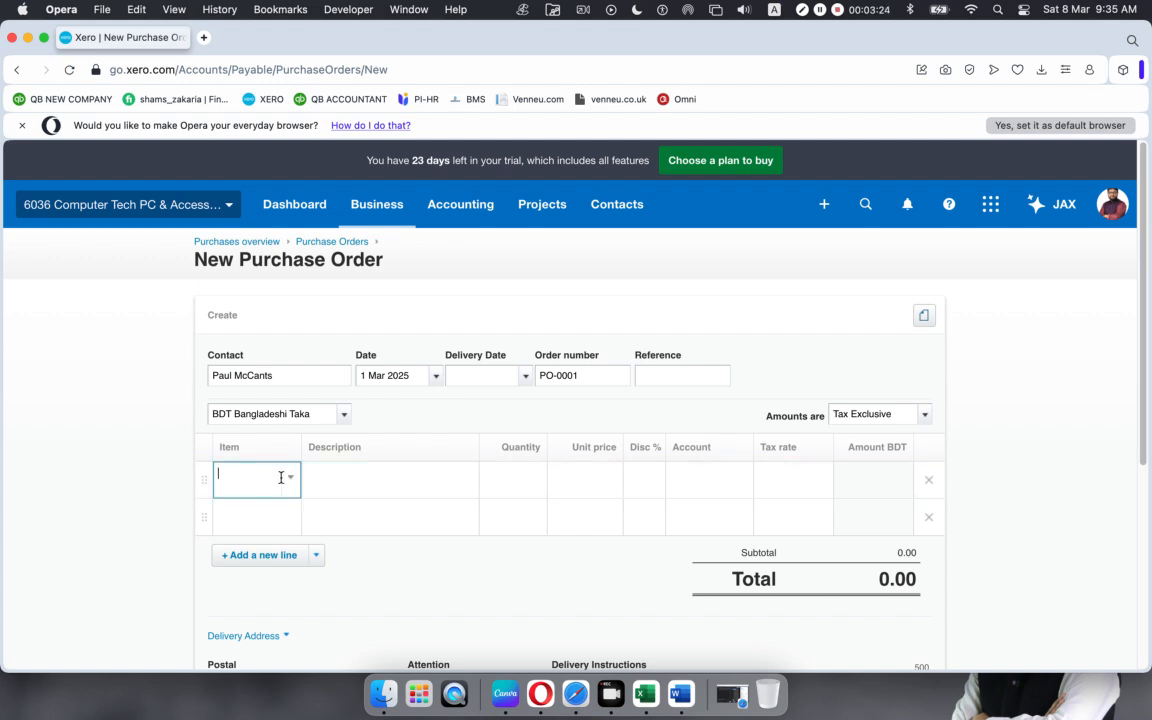
{"action": "left_click", "coordinate": [291, 480]}
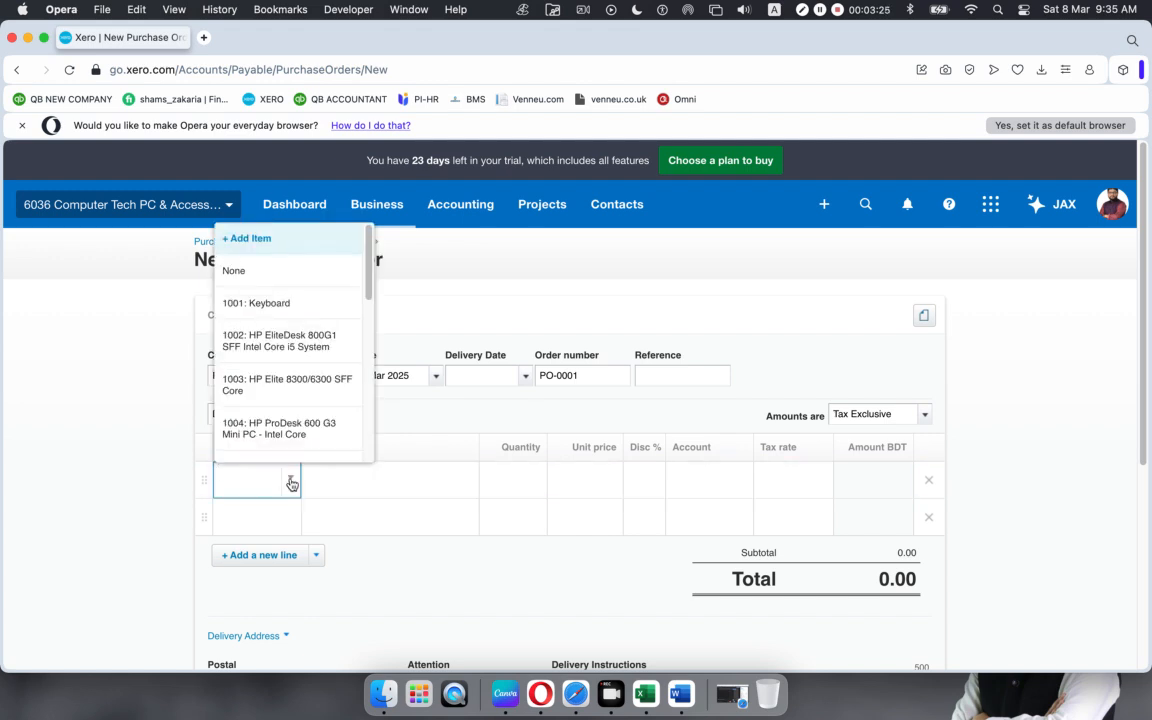
{"action": "left_click", "coordinate": [287, 342]}
{"action": "left_click", "coordinate": [266, 550]}
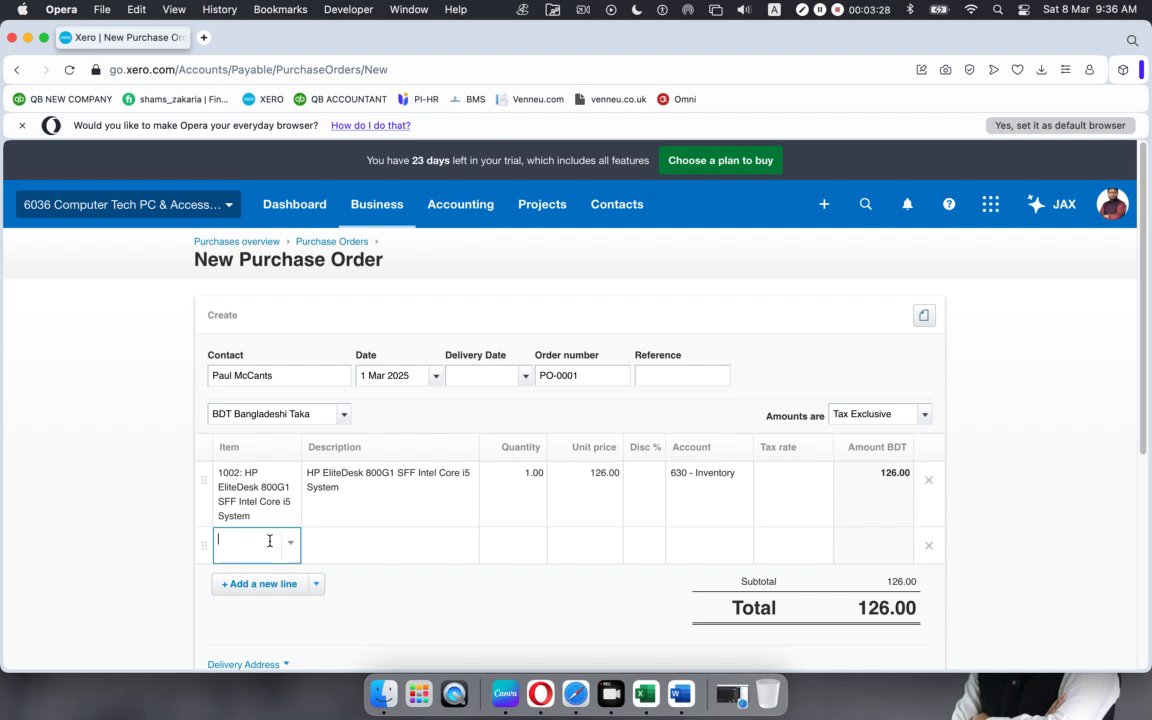
{"action": "left_click", "coordinate": [290, 543]}
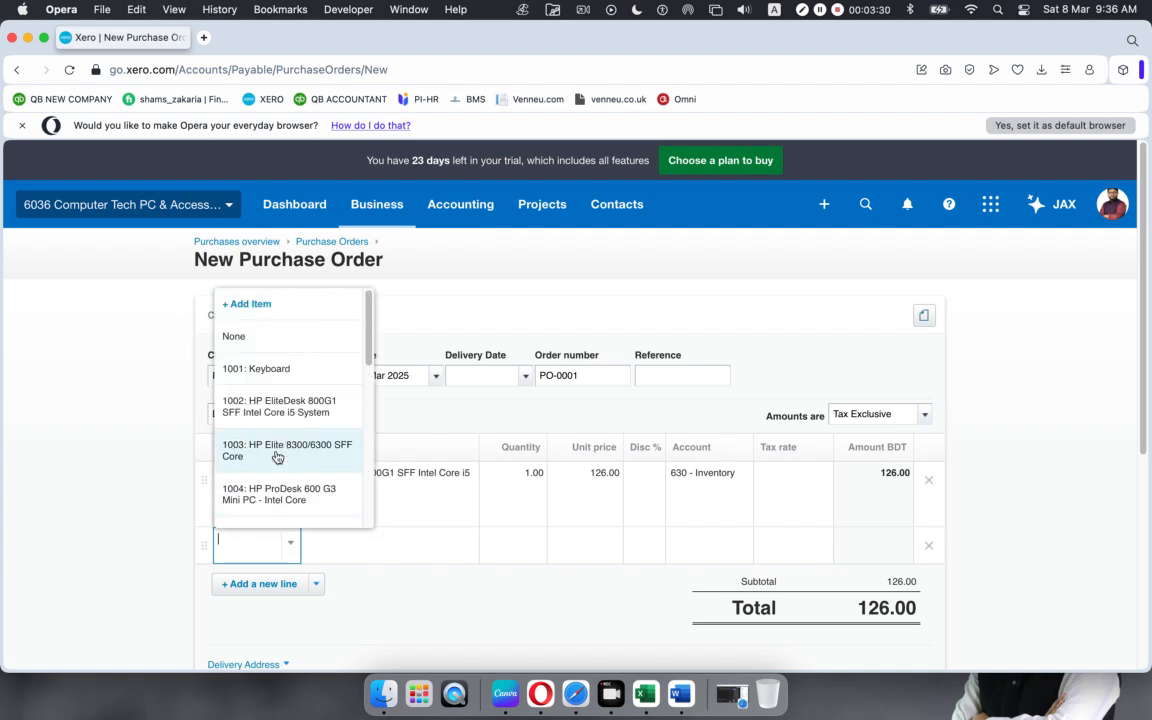
{"action": "scroll", "coordinate": [274, 464], "scroll_direction": "down", "scroll_amount": 1}
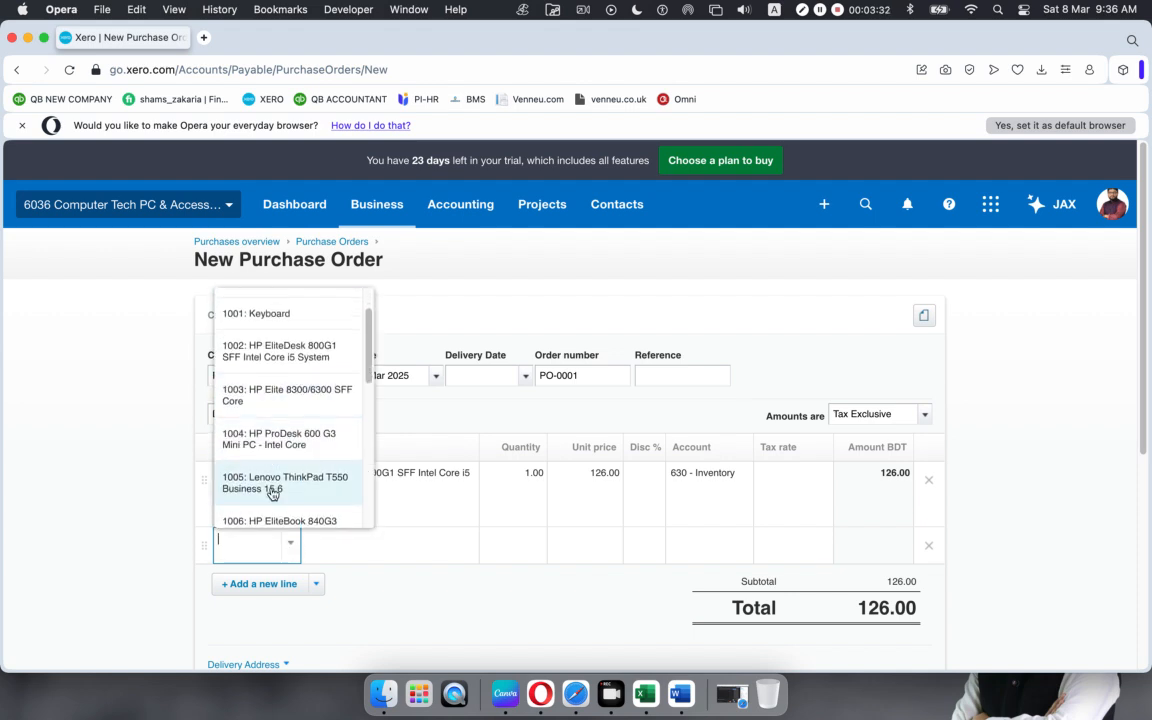
{"action": "left_click", "coordinate": [272, 493]}
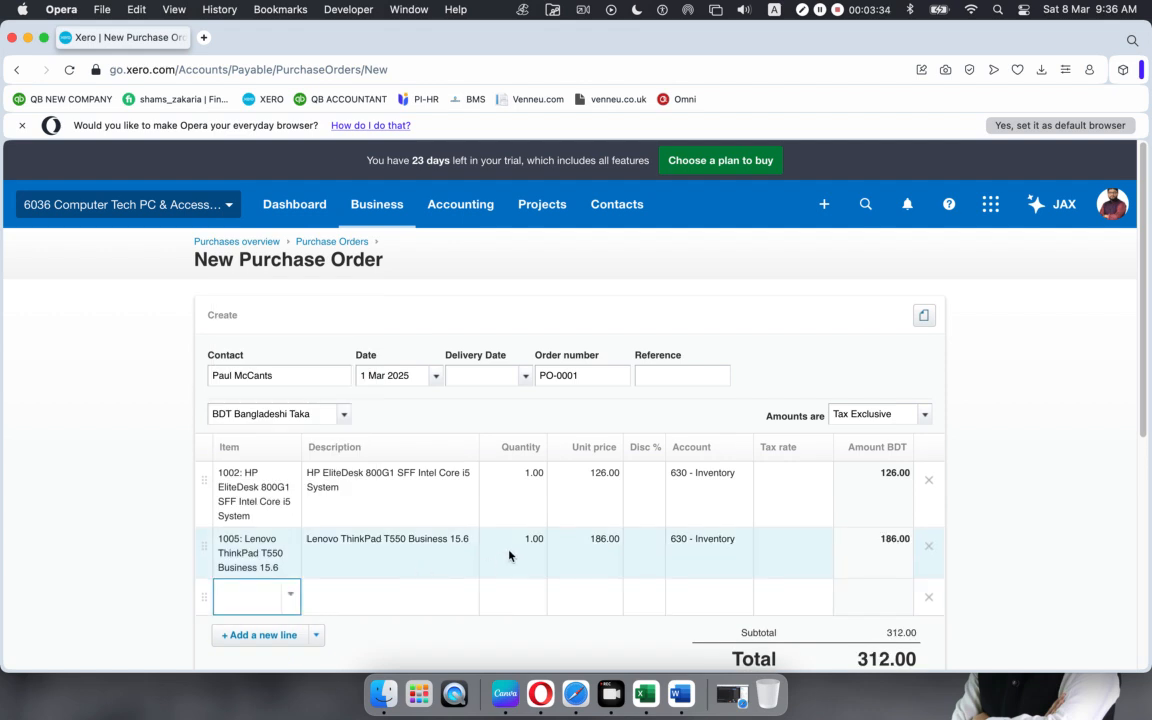
Step: Set the line quantities to 4 for the HP and 5 for the Lenovo
{"action": "left_click", "coordinate": [522, 474]}
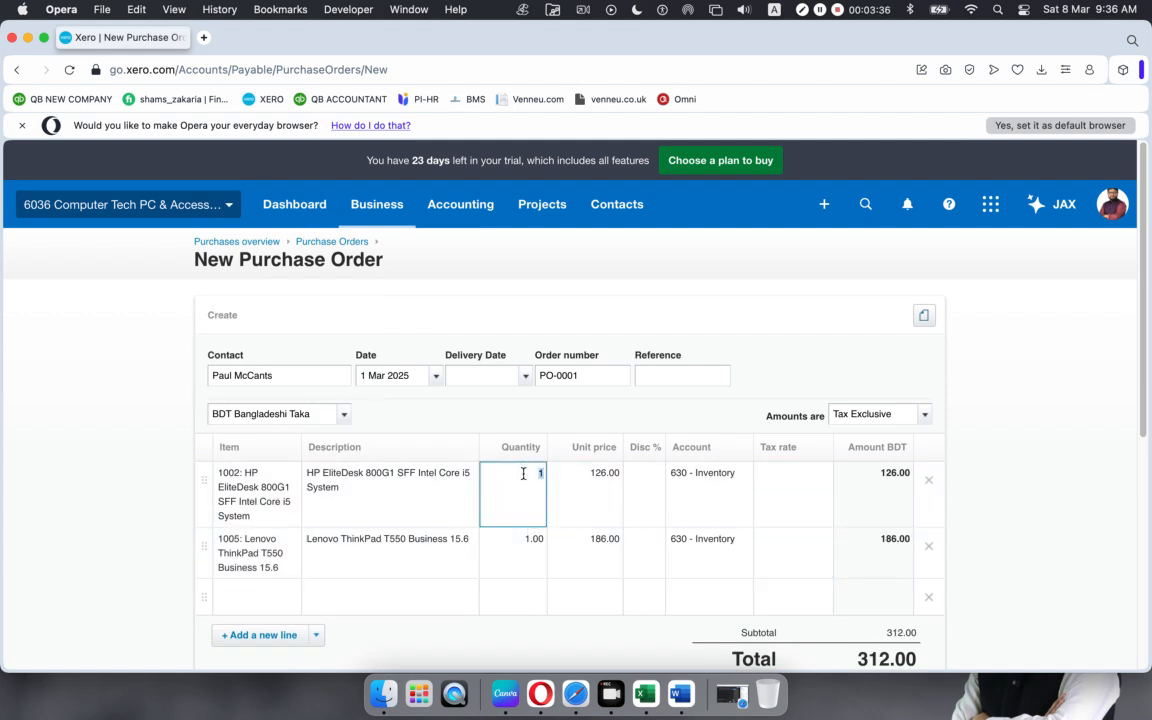
{"action": "type", "text": "4"}
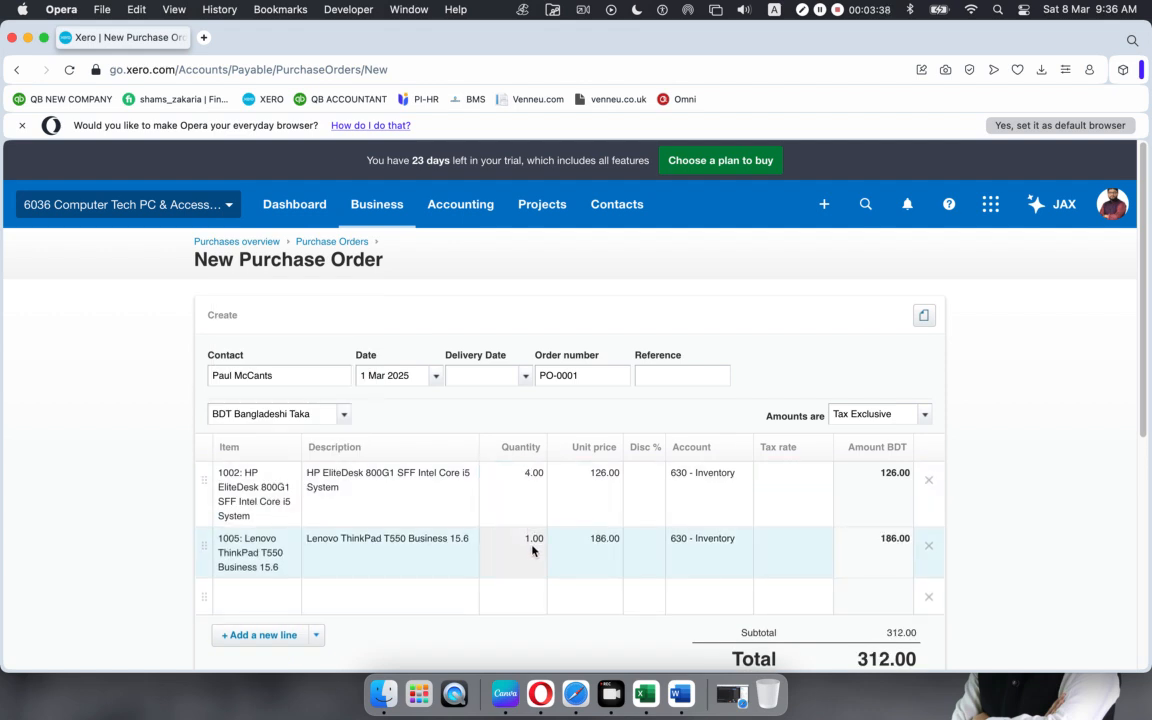
{"action": "left_click", "coordinate": [525, 552]}
{"action": "type", "text": "5"}
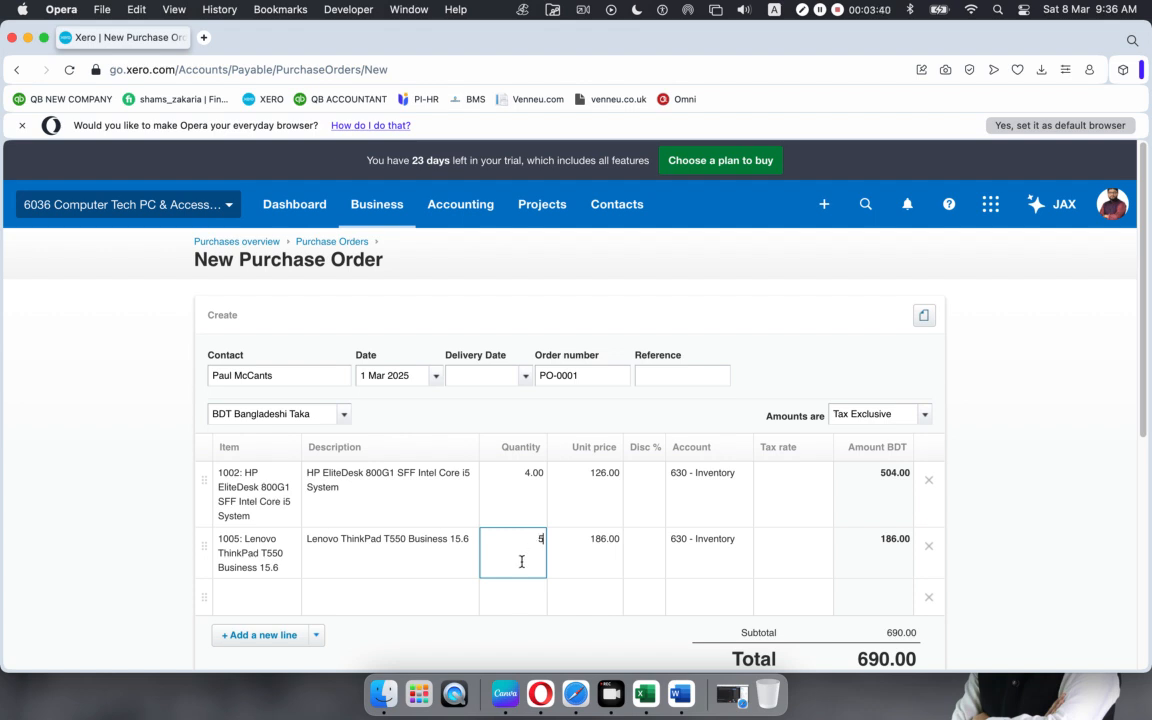
{"action": "left_click", "coordinate": [756, 347]}
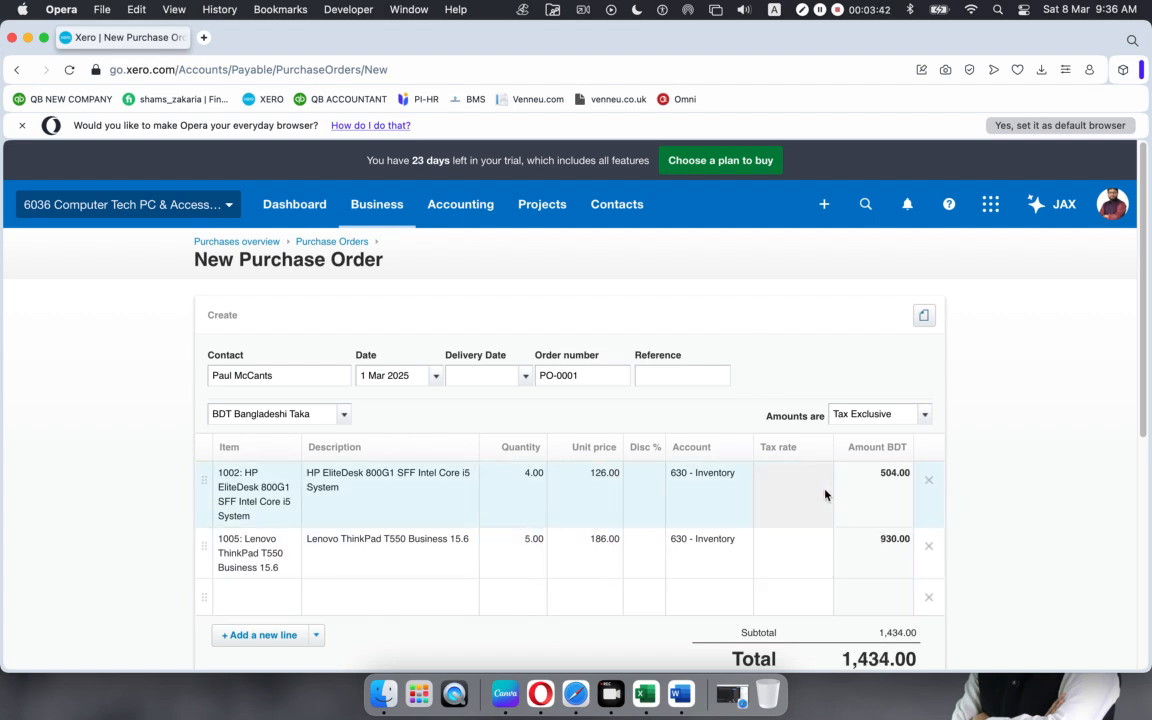
Step: Apply Purchase Tax 10% to both lines, bringing the total to 1,577.40
{"action": "left_click", "coordinate": [789, 500]}
{"action": "left_click", "coordinate": [820, 480]}
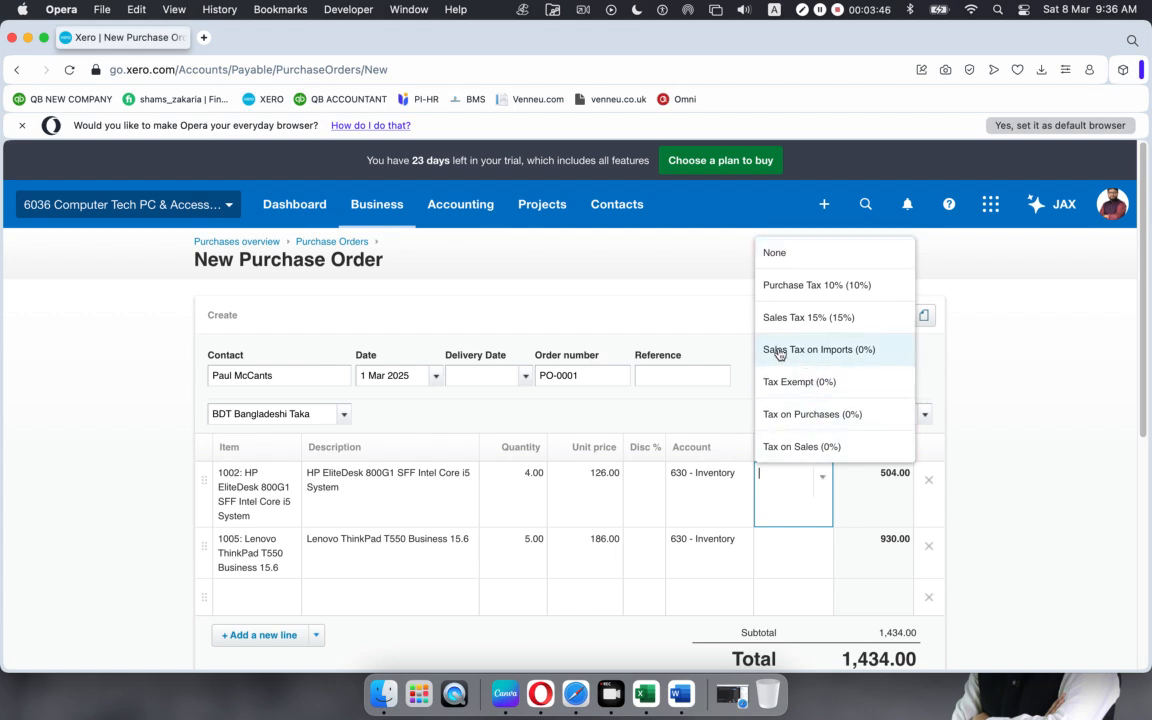
{"action": "left_click", "coordinate": [813, 287]}
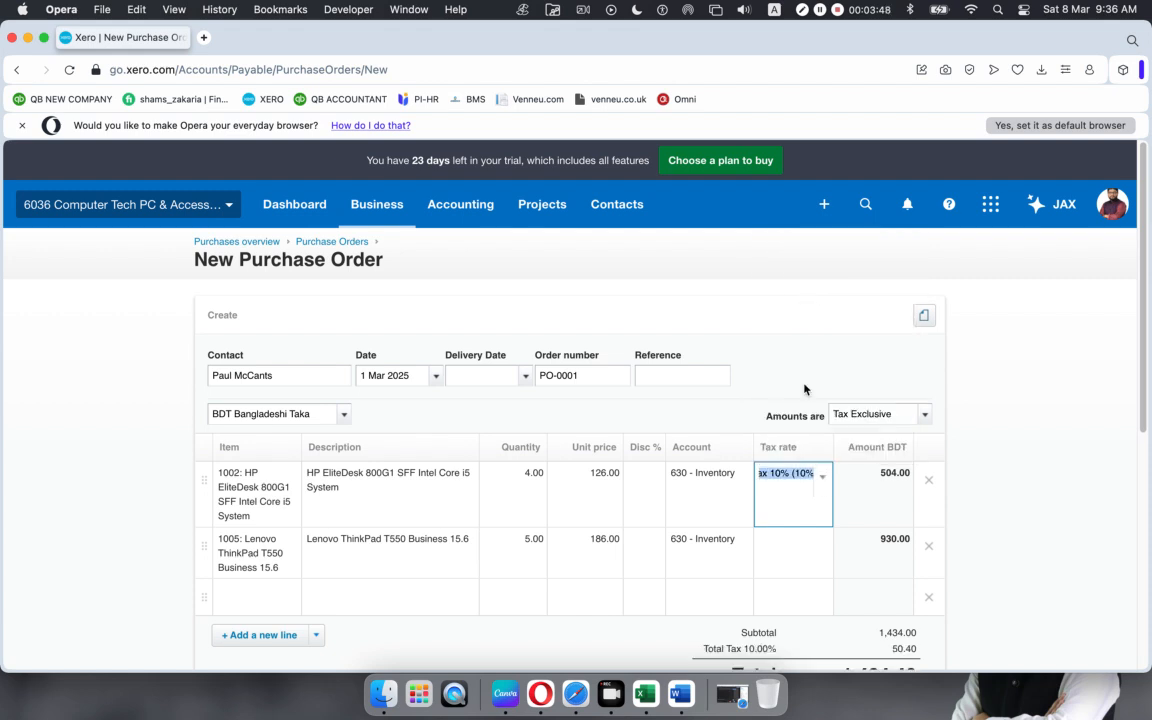
{"action": "left_click", "coordinate": [793, 564]}
{"action": "left_click", "coordinate": [822, 545]}
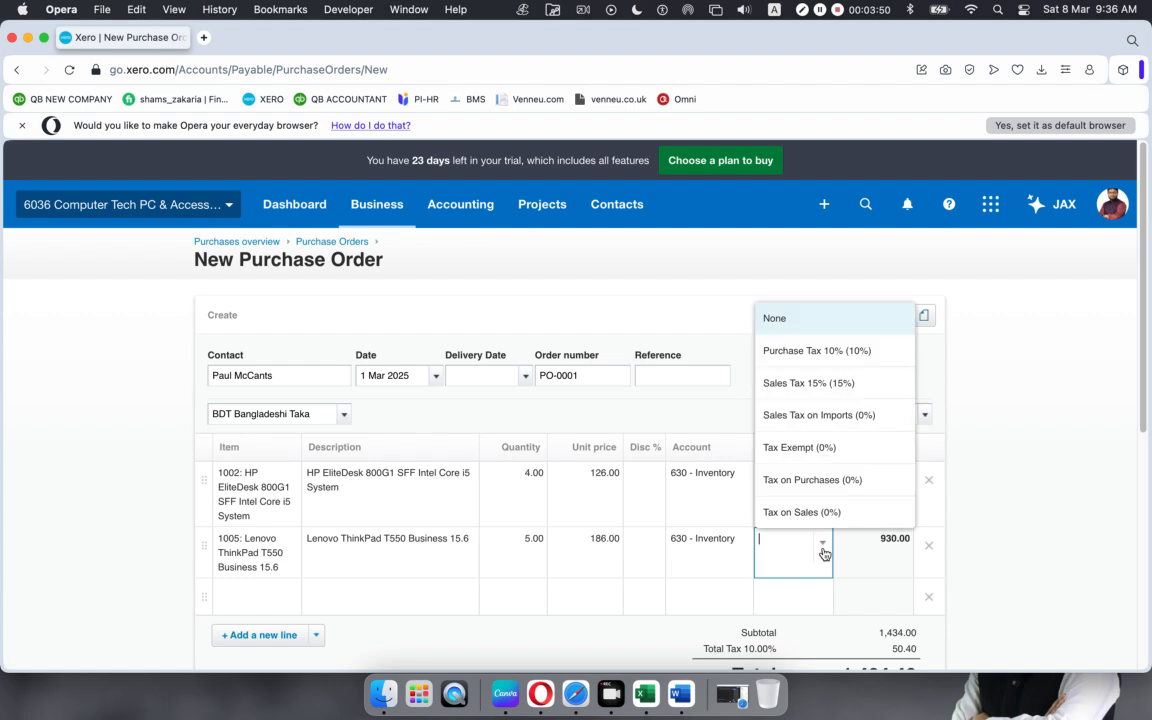
{"action": "left_click", "coordinate": [783, 366]}
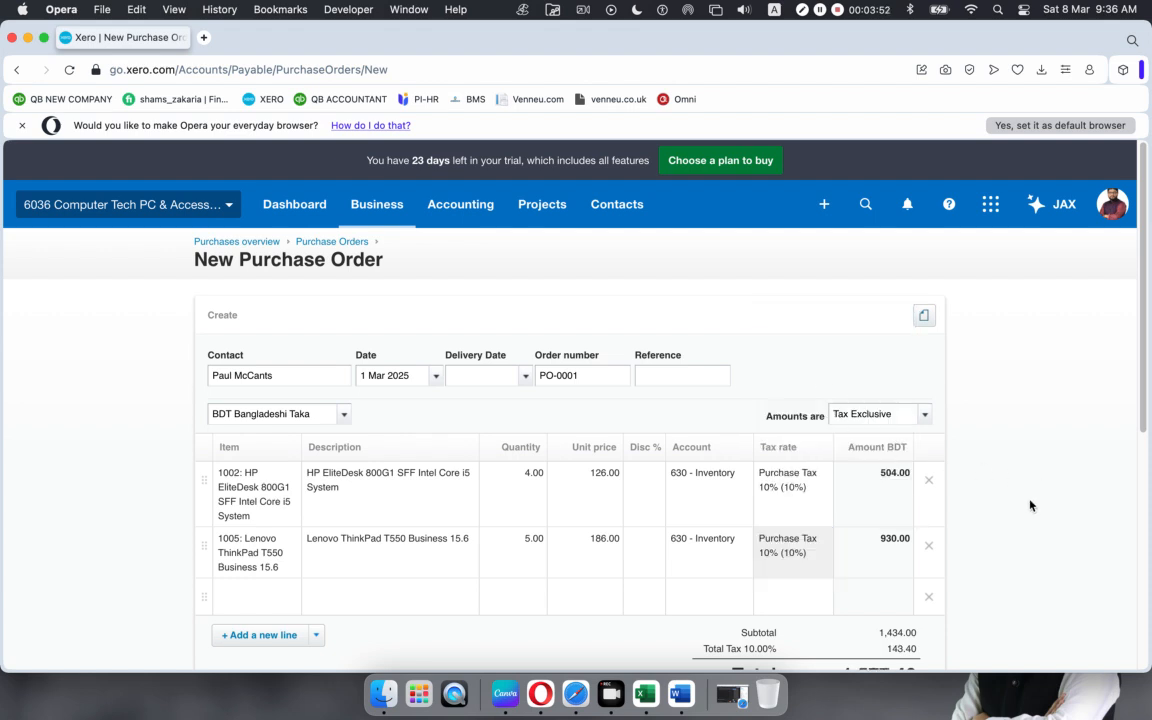
{"action": "scroll", "coordinate": [1031, 506], "scroll_direction": "down", "scroll_amount": 2}
{"action": "scroll", "coordinate": [1031, 506], "scroll_direction": "down", "scroll_amount": 1}
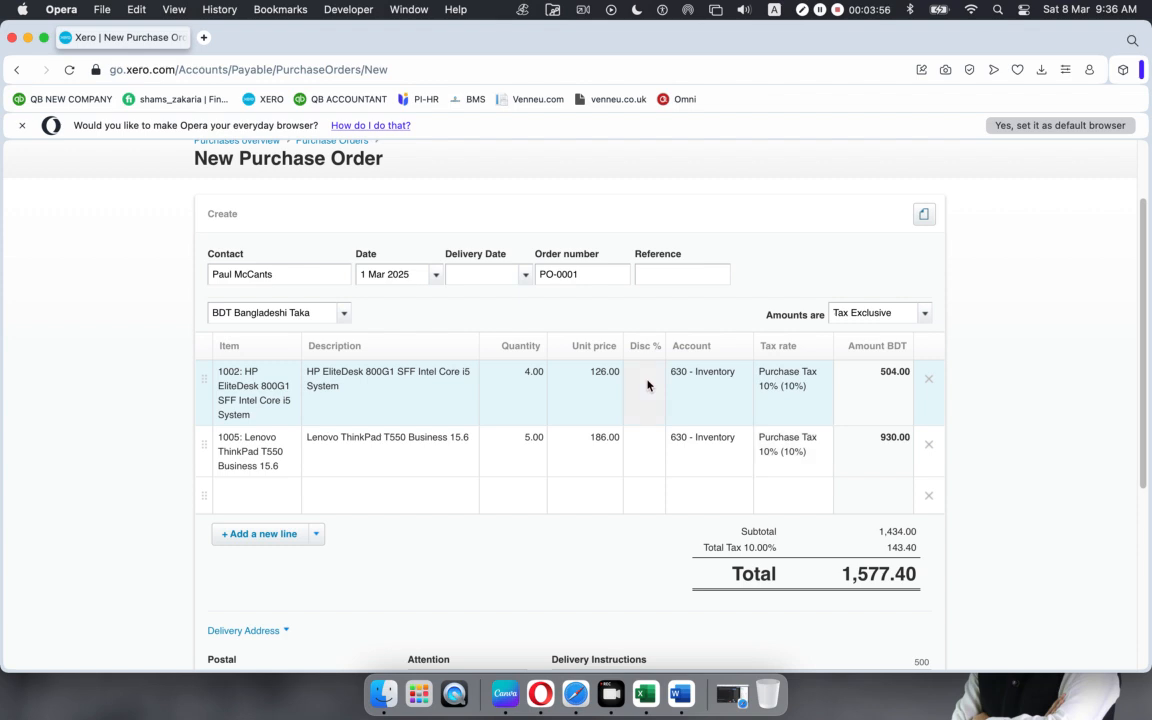
Step: Give the HP EliteDesk line a 1% discount, replacing an initial 5%, for a 1,571.86 total
{"action": "left_click", "coordinate": [647, 380]}
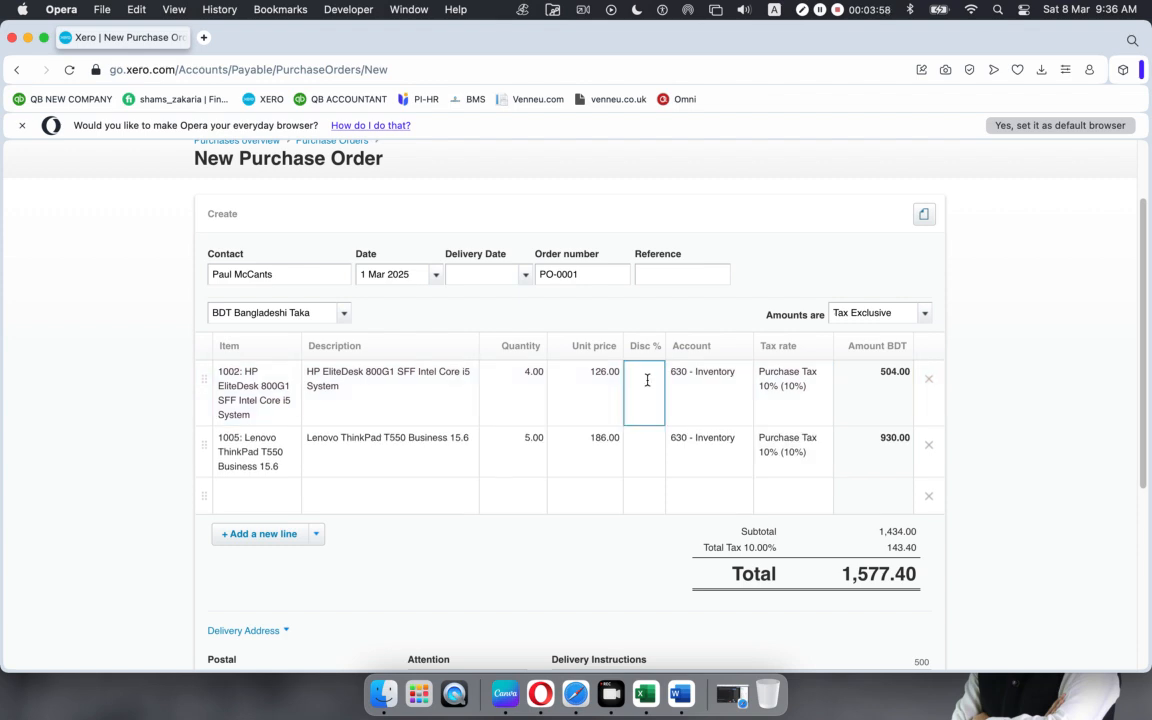
{"action": "type", "text": "5"}
{"action": "left_click", "coordinate": [551, 576]}
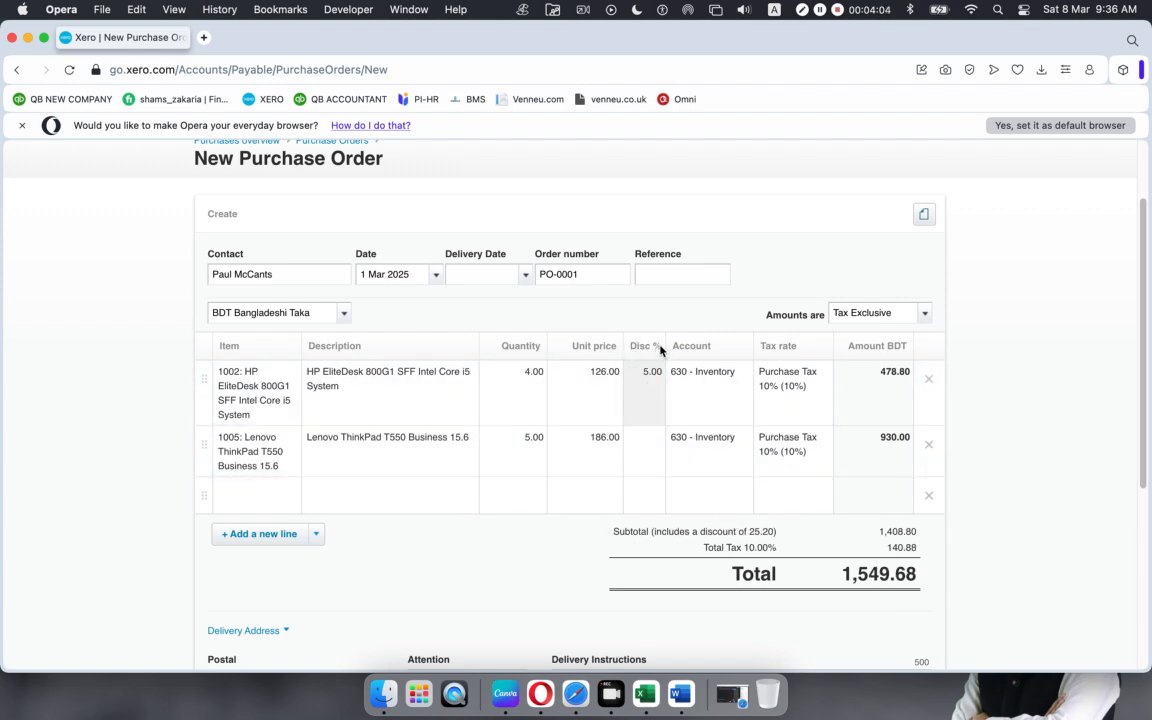
{"action": "left_click", "coordinate": [646, 382]}
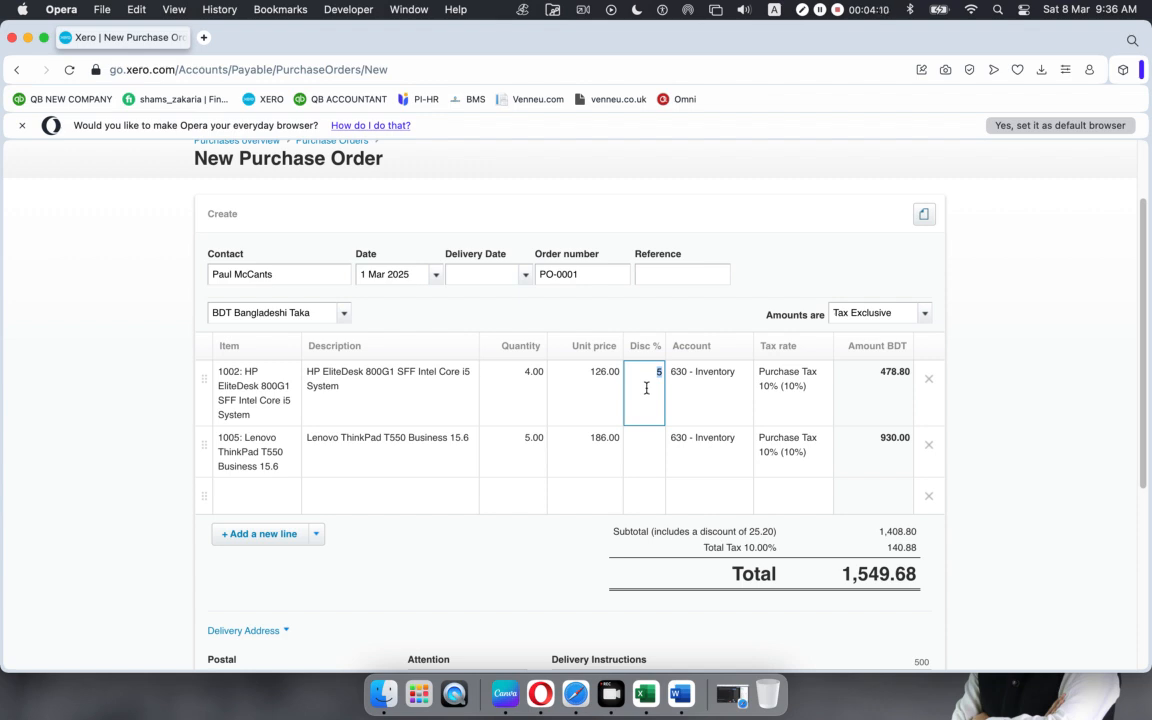
{"action": "type", "text": "5"}
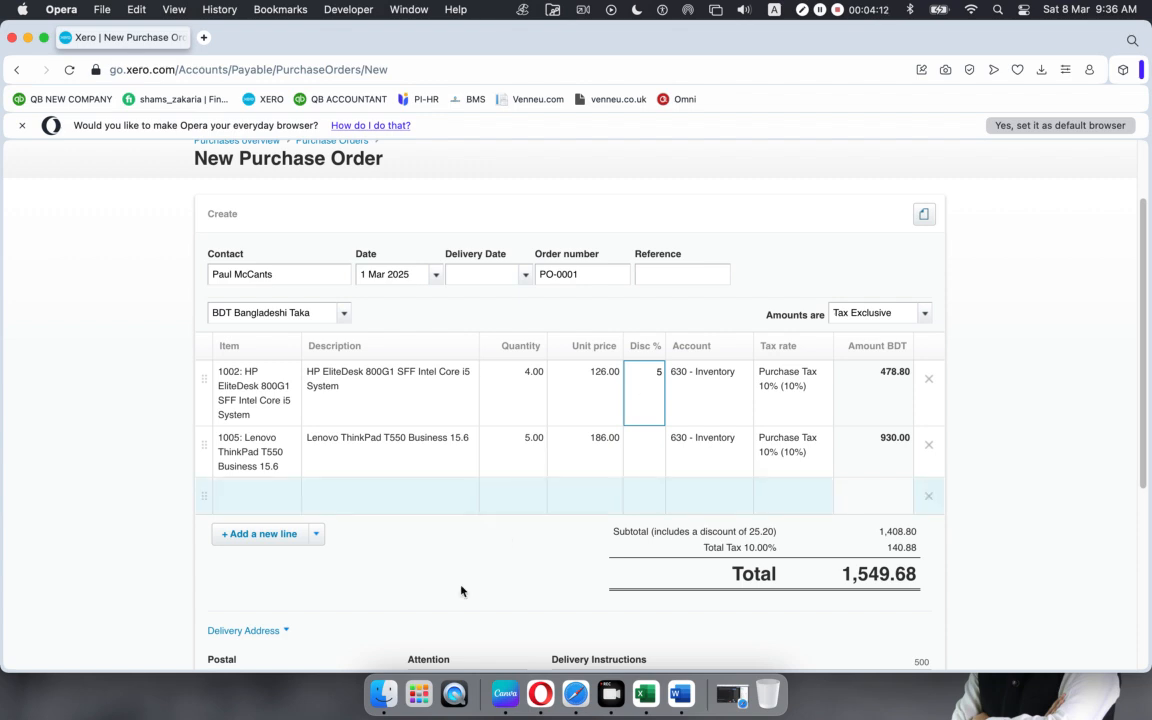
{"action": "left_click", "coordinate": [496, 591]}
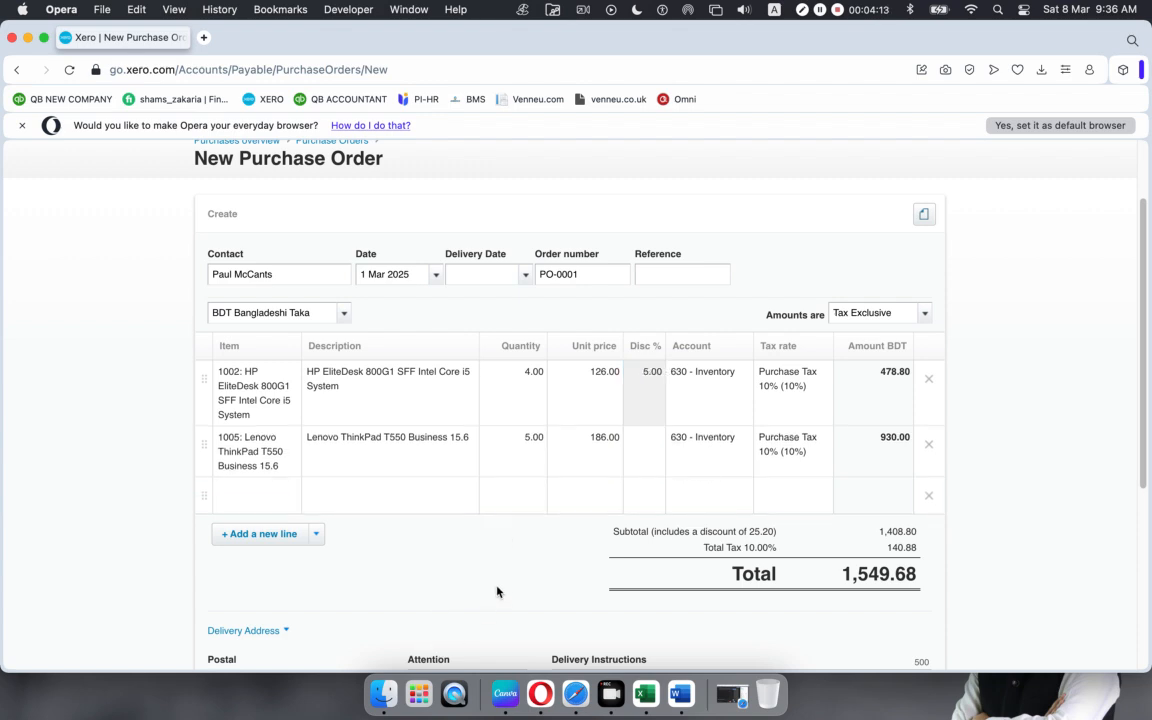
{"action": "left_click", "coordinate": [638, 371]}
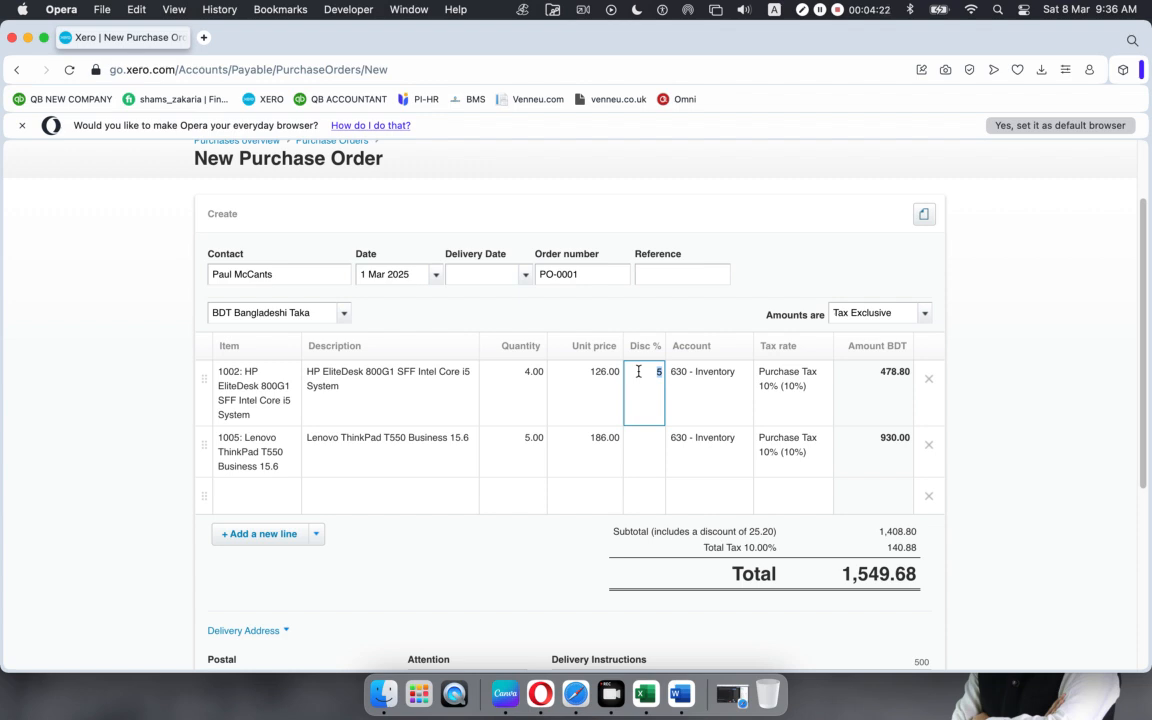
{"action": "key", "text": "BackSpace"}
{"action": "type", "text": "1"}
{"action": "left_click", "coordinate": [477, 545]}
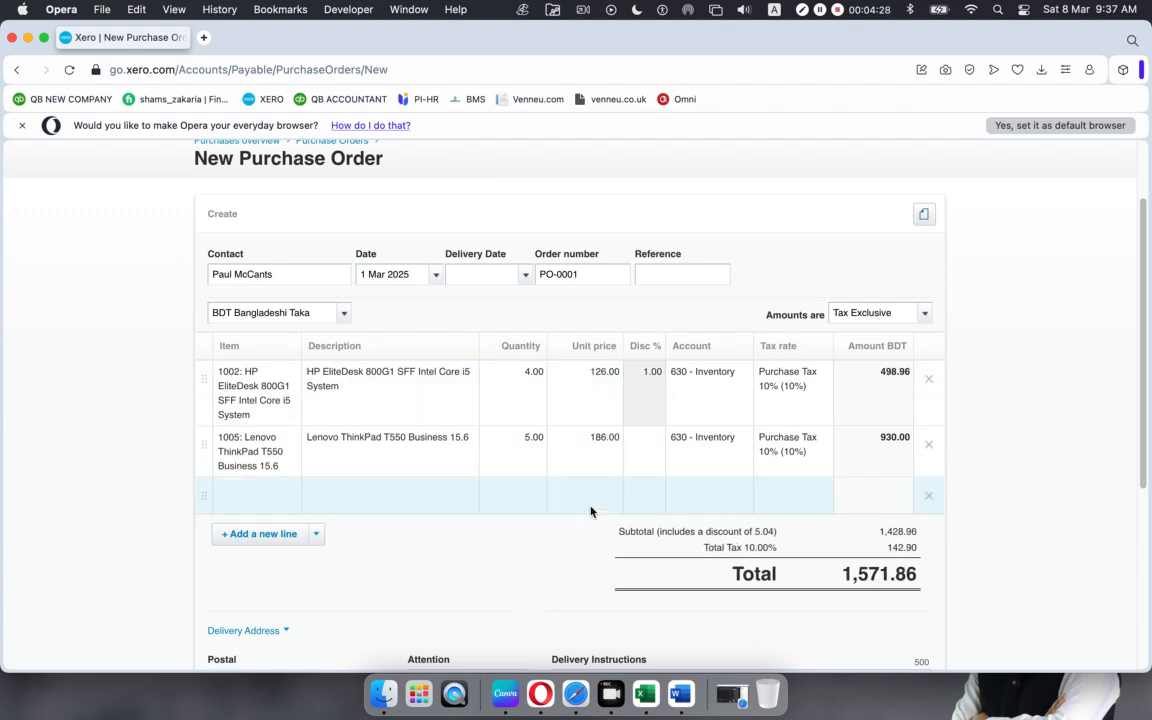
{"action": "scroll", "coordinate": [752, 466], "scroll_direction": "down", "scroll_amount": 1}
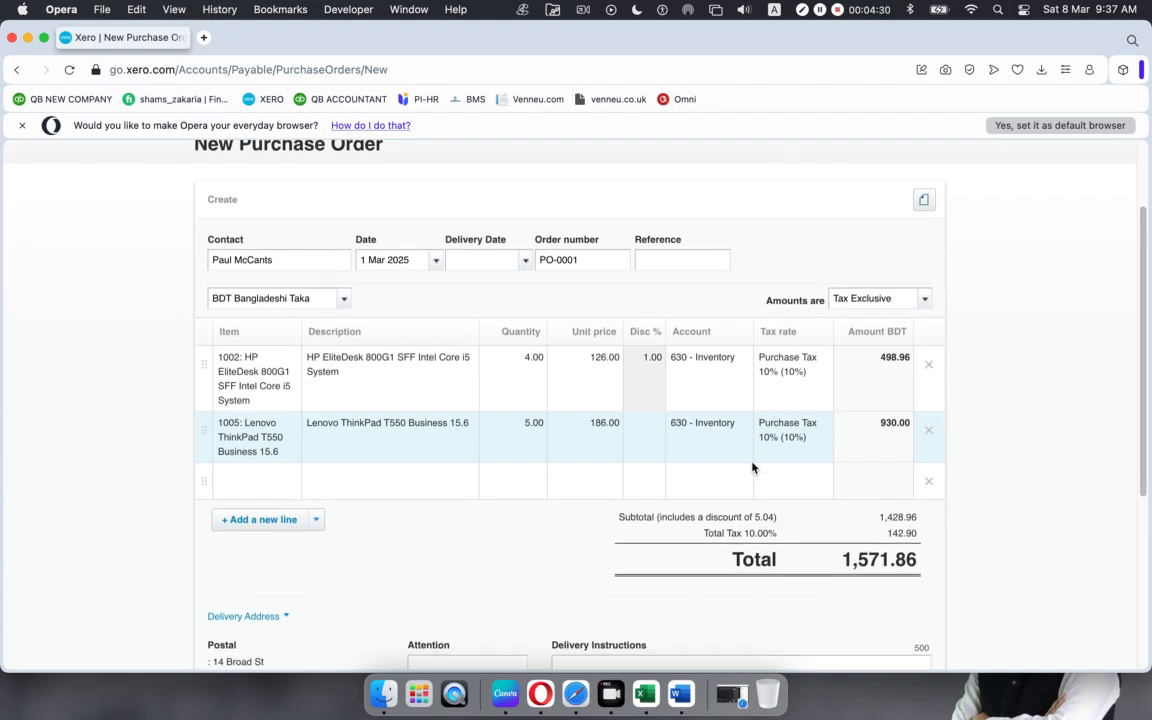
{"action": "scroll", "coordinate": [589, 411], "scroll_direction": "down", "scroll_amount": 3}
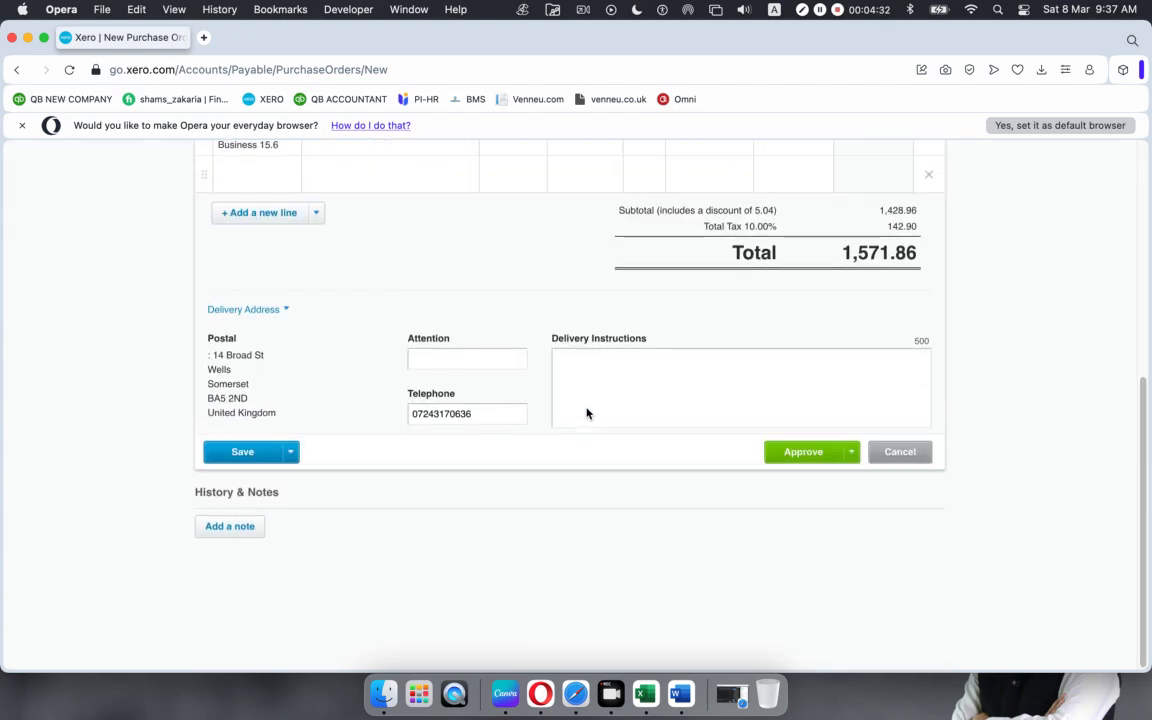
Step: Save PO-0001 as a draft dated 1 Mar 2025 for 1,571.86
{"action": "scroll", "coordinate": [589, 405], "scroll_direction": "up", "scroll_amount": 5}
{"action": "left_click_drag", "start_coordinate": [591, 375], "coordinate": [525, 378]}
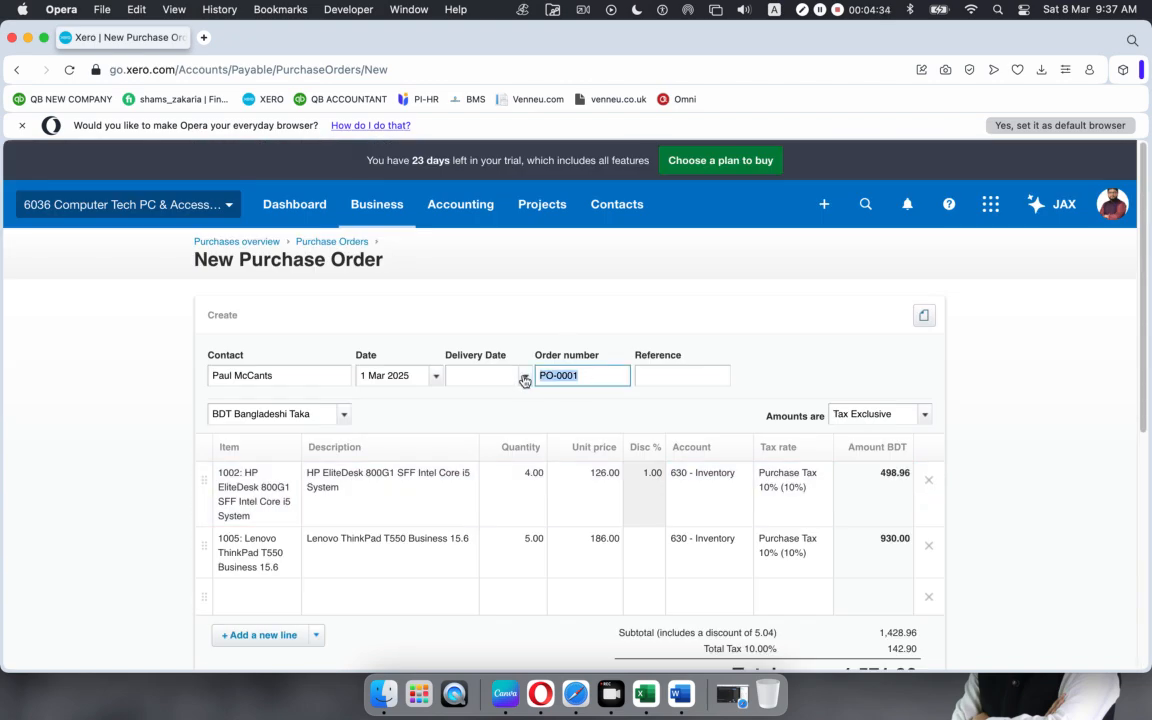
{"action": "scroll", "coordinate": [510, 543], "scroll_direction": "down", "scroll_amount": 5}
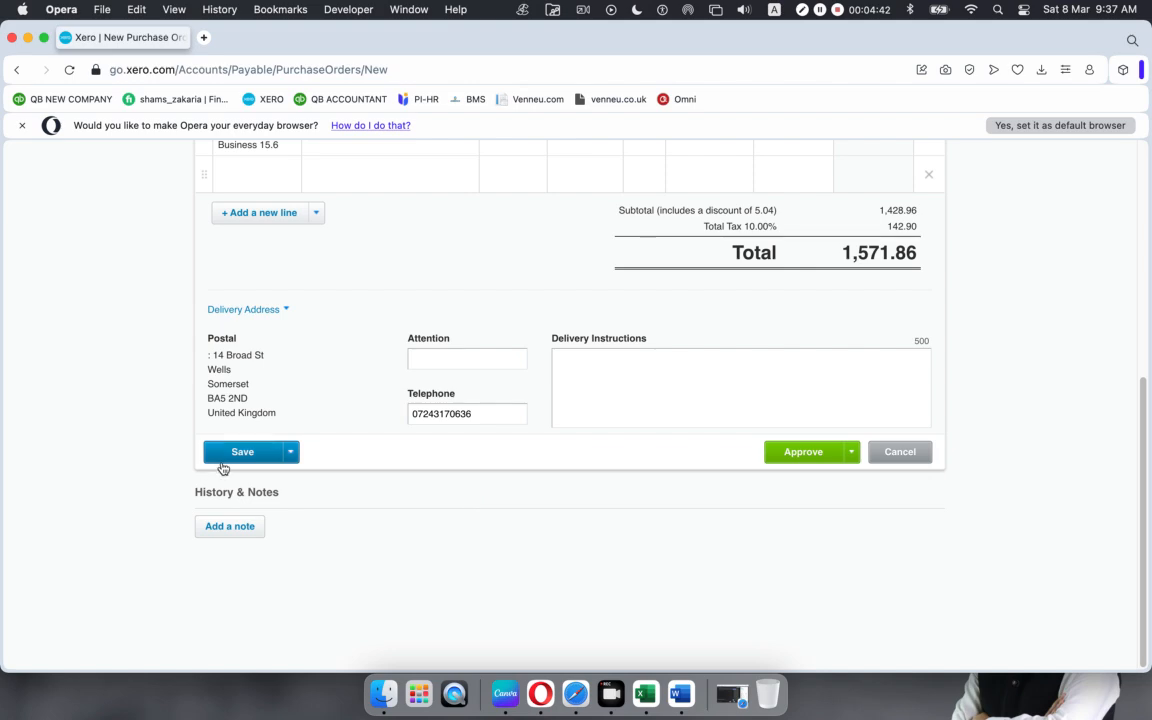
{"action": "scroll", "coordinate": [256, 489], "scroll_direction": "up", "scroll_amount": 5}
{"action": "scroll", "coordinate": [250, 470], "scroll_direction": "down", "scroll_amount": 5}
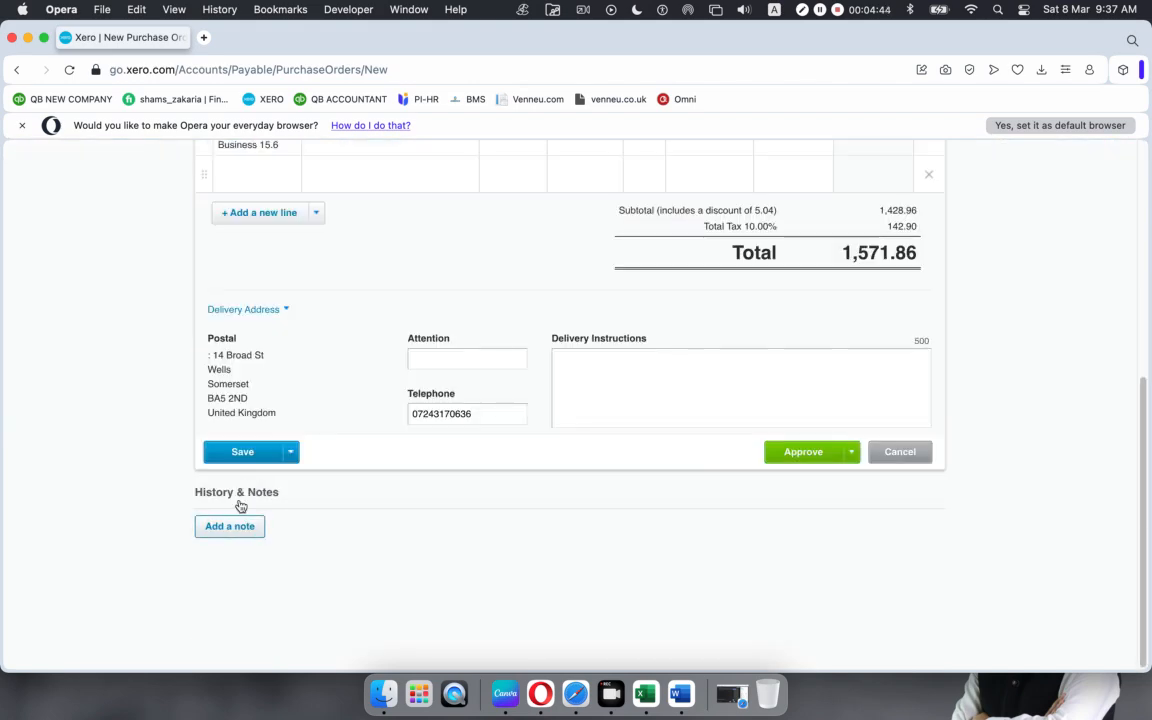
{"action": "left_click", "coordinate": [243, 453]}
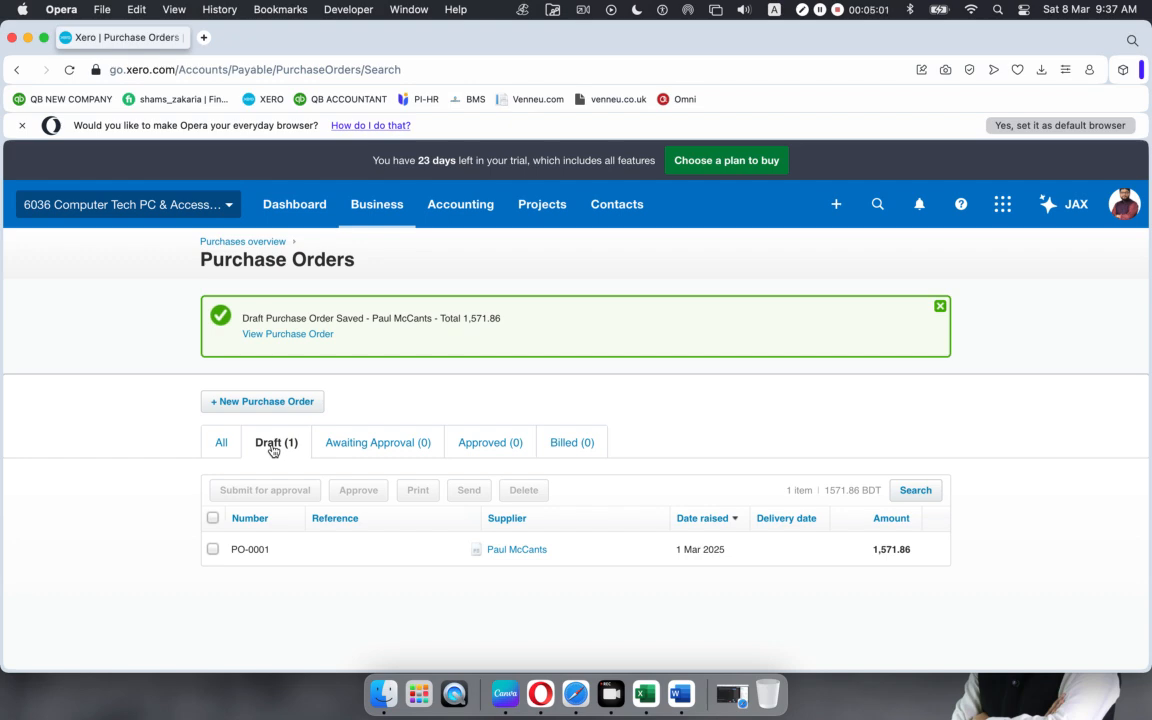
{"action": "left_click", "coordinate": [577, 692]}
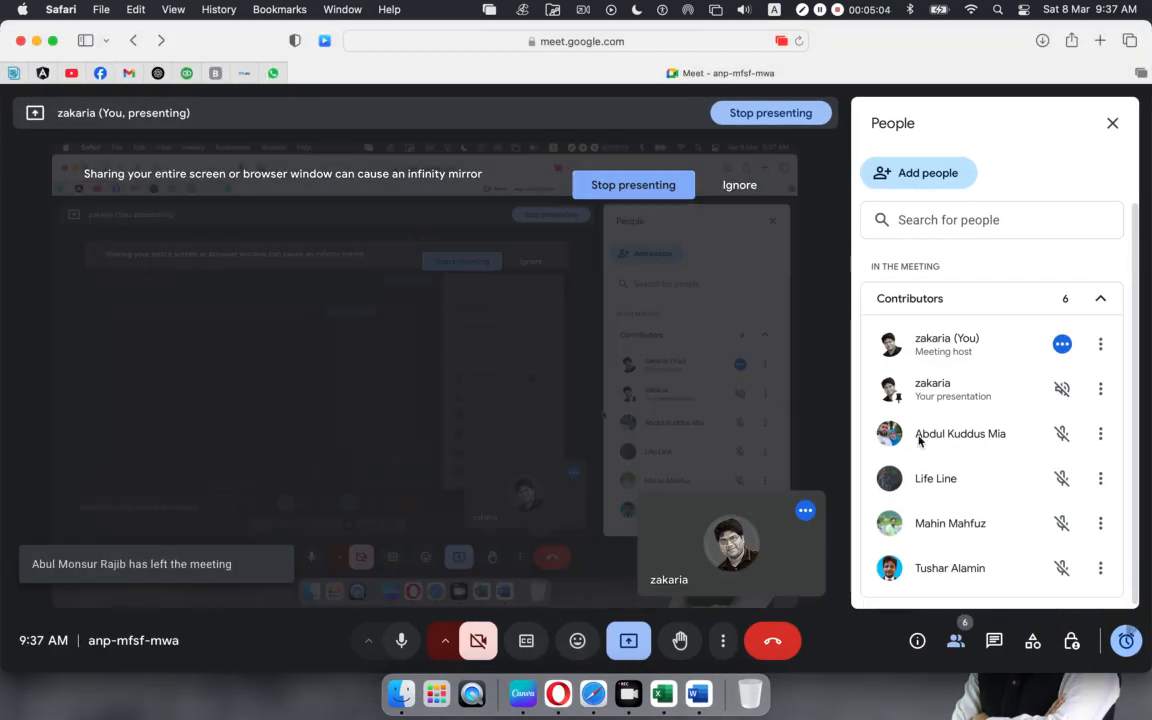
Step: Mute a newly joined Meet participant for everyone, then return to Xero's purchase orders
{"action": "scroll", "coordinate": [943, 446], "scroll_direction": "down", "scroll_amount": 1}
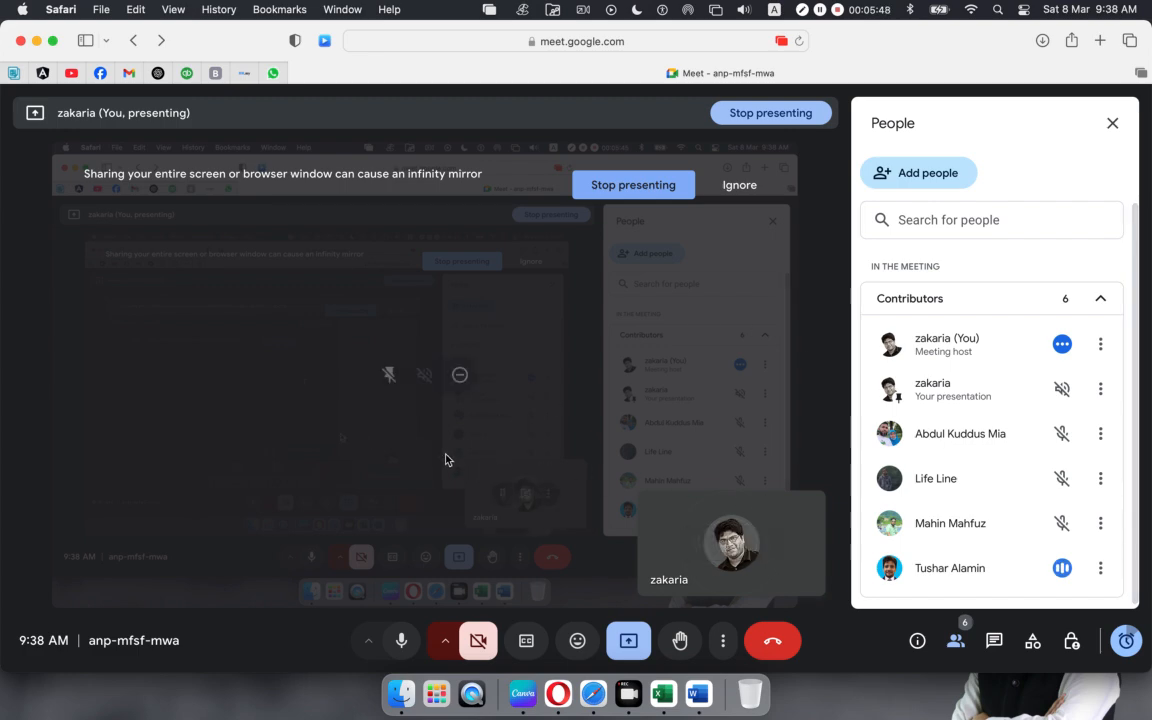
{"action": "left_click", "coordinate": [1064, 571]}
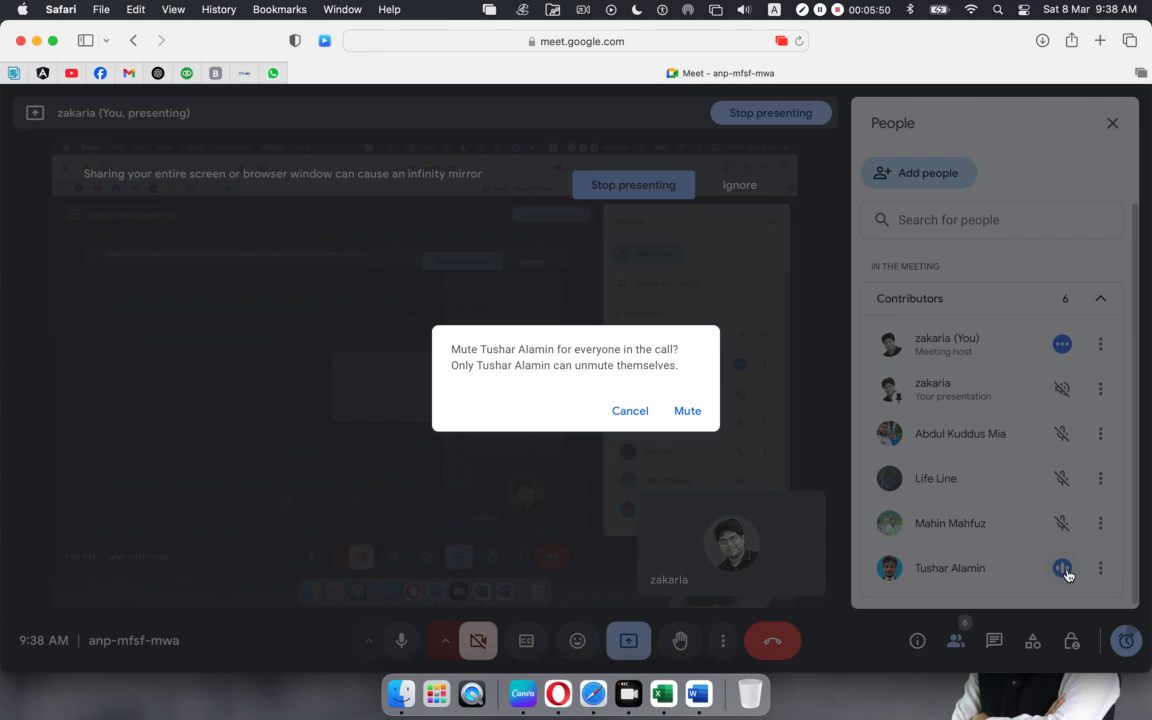
{"action": "left_click", "coordinate": [684, 411]}
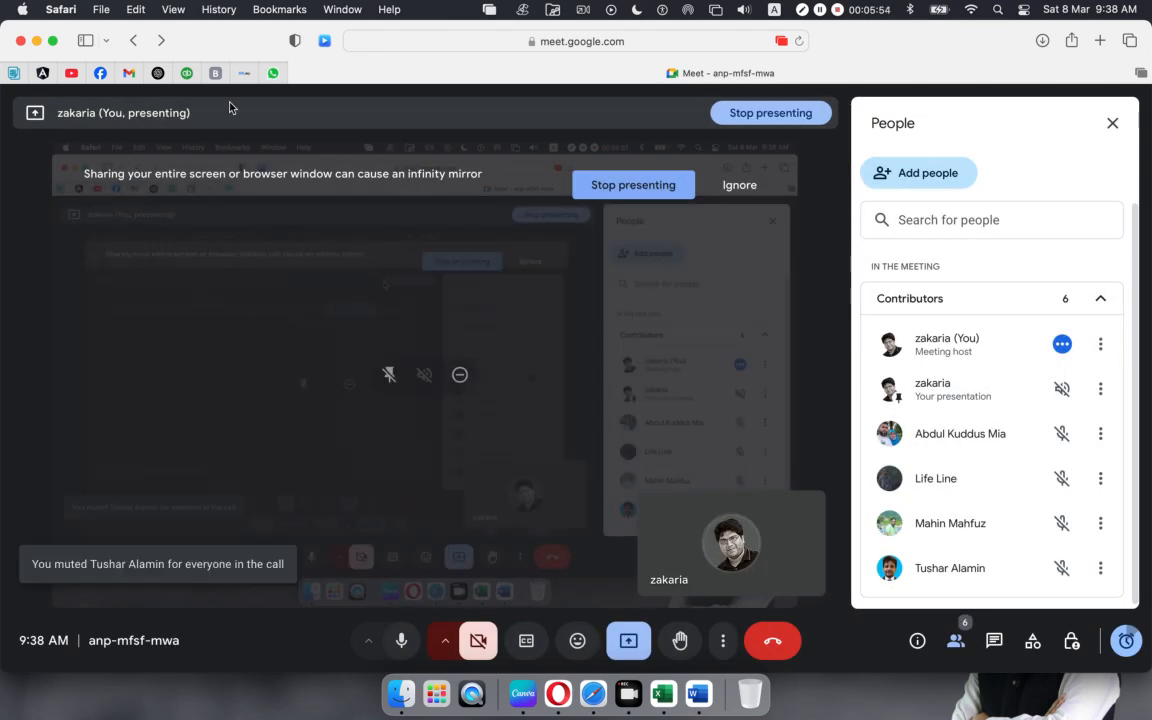
{"action": "left_click", "coordinate": [555, 684]}
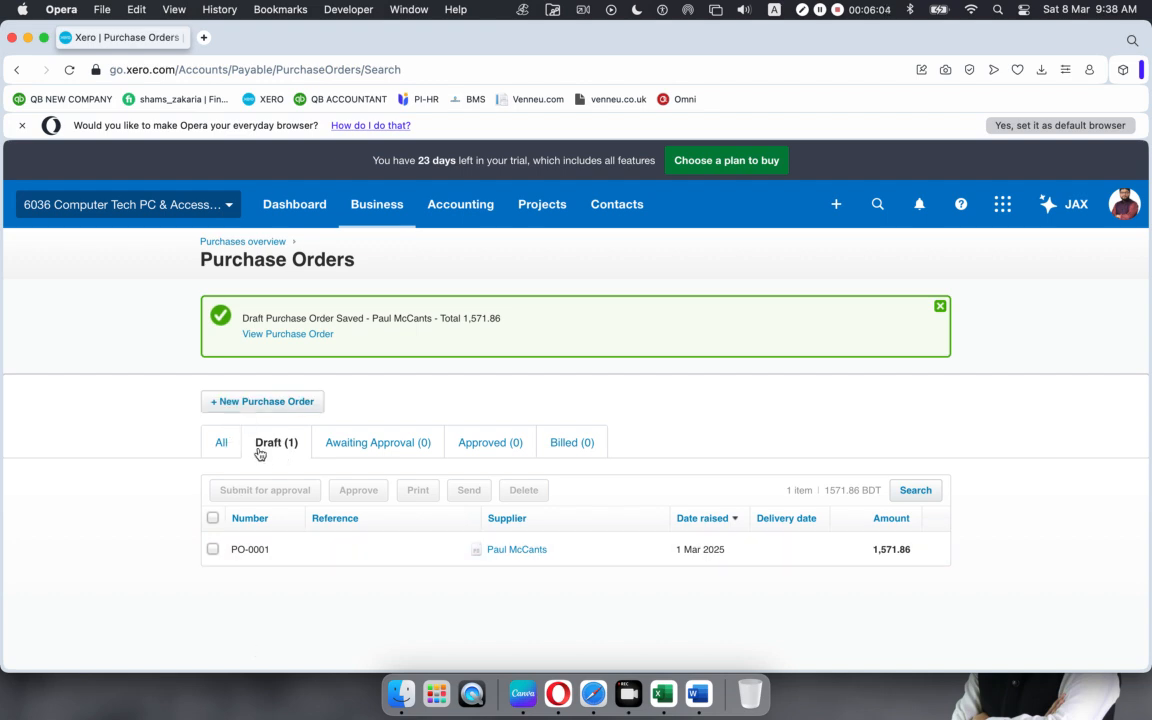
Step: Open draft PO-0001 from the Draft purchase orders list and approve it
{"action": "left_click", "coordinate": [218, 443]}
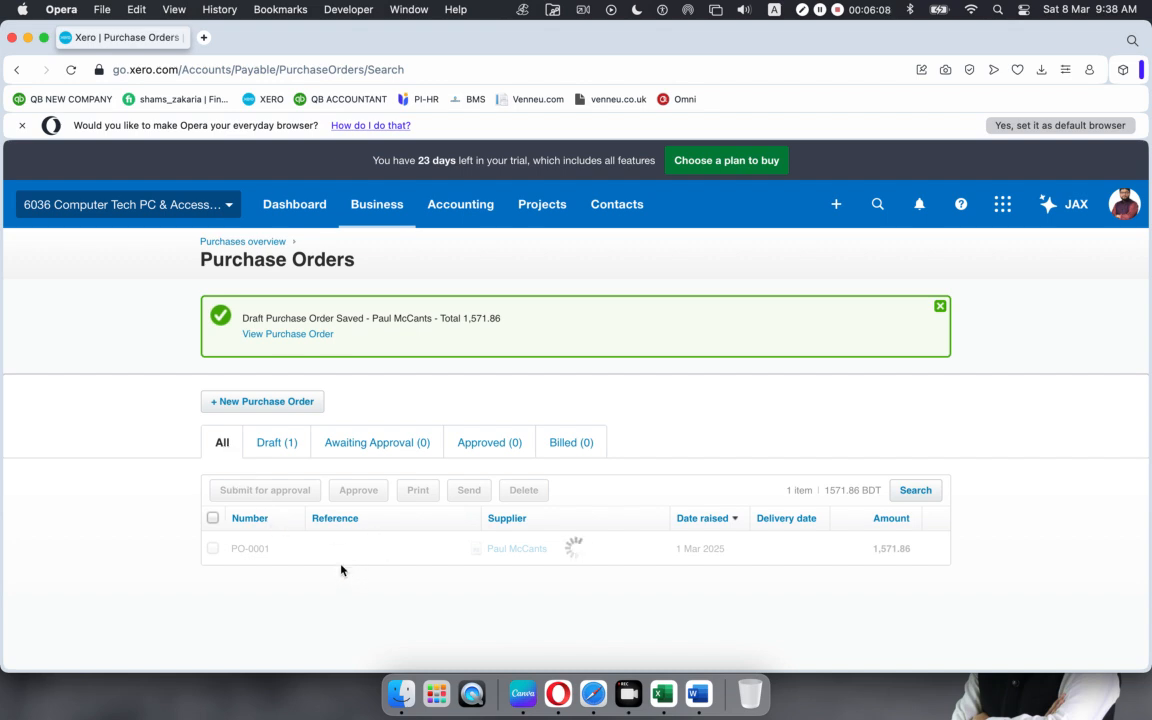
{"action": "left_click", "coordinate": [285, 446]}
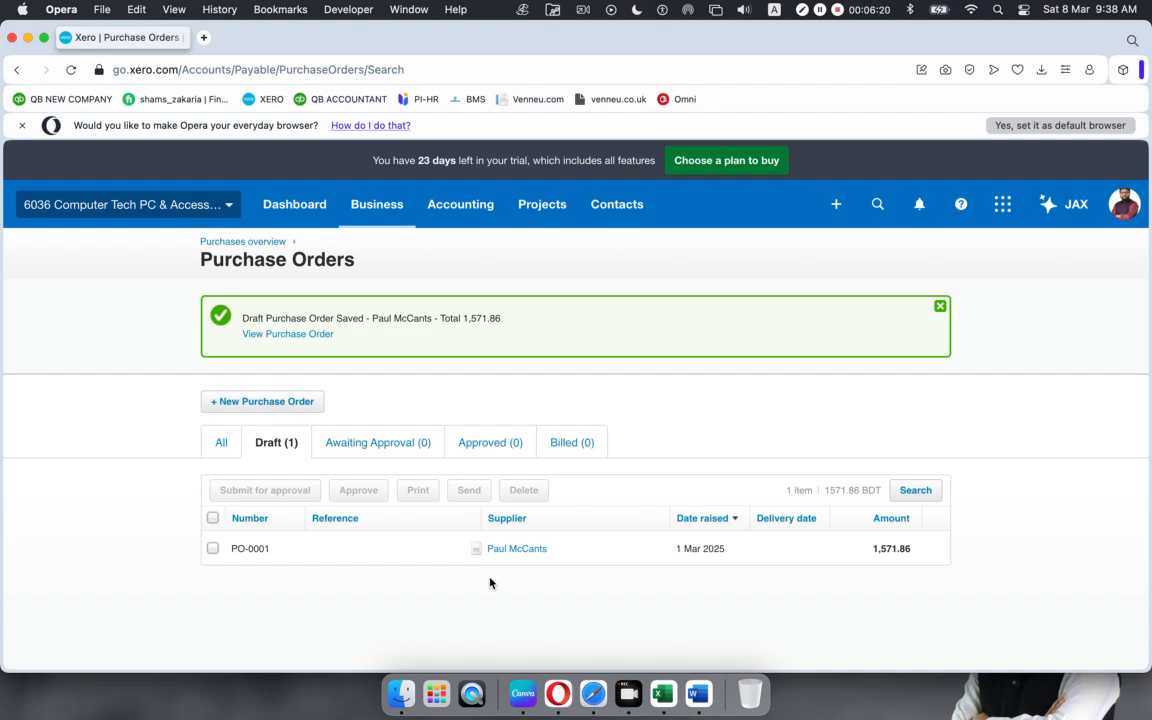
{"action": "left_click", "coordinate": [356, 549]}
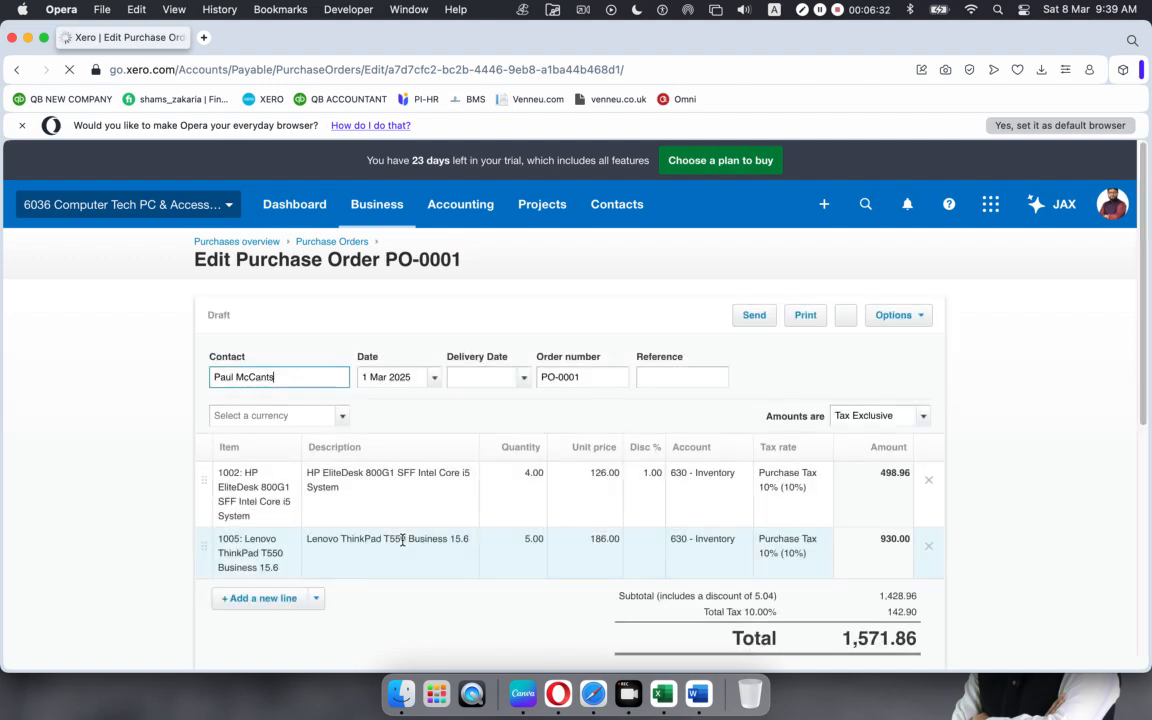
{"action": "scroll", "coordinate": [638, 552], "scroll_direction": "down", "scroll_amount": 5}
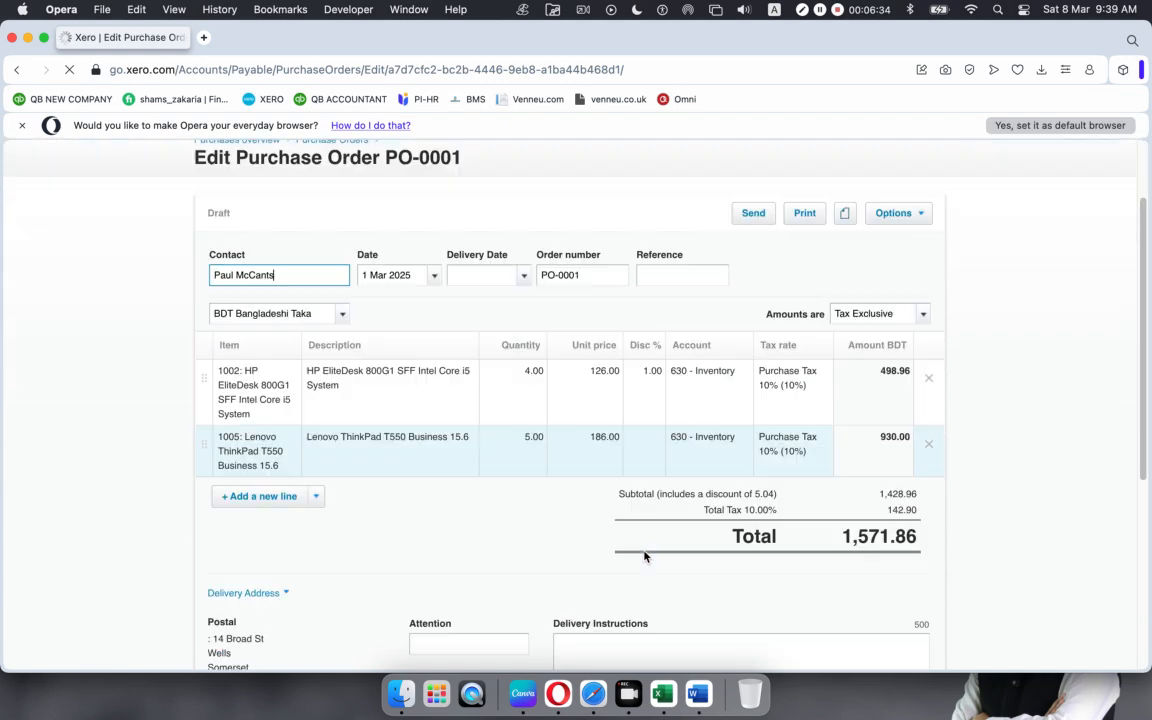
{"action": "scroll", "coordinate": [643, 553], "scroll_direction": "up", "scroll_amount": 3}
{"action": "scroll", "coordinate": [644, 551], "scroll_direction": "down", "scroll_amount": 4}
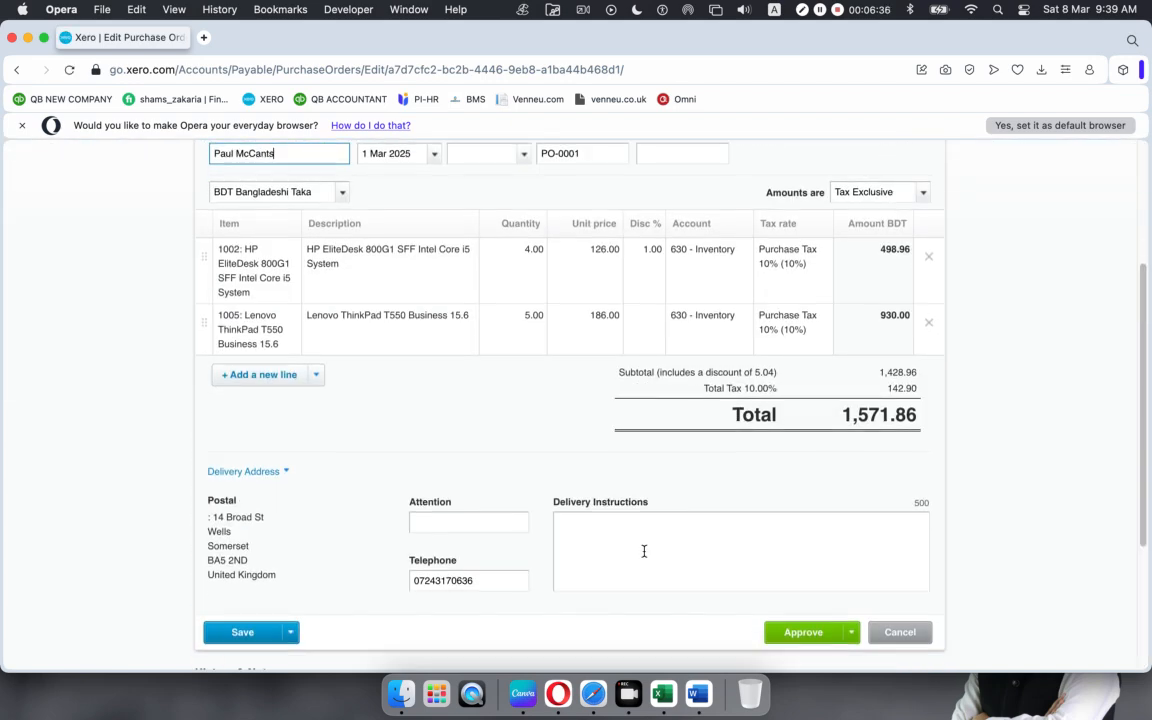
{"action": "left_click", "coordinate": [851, 410]}
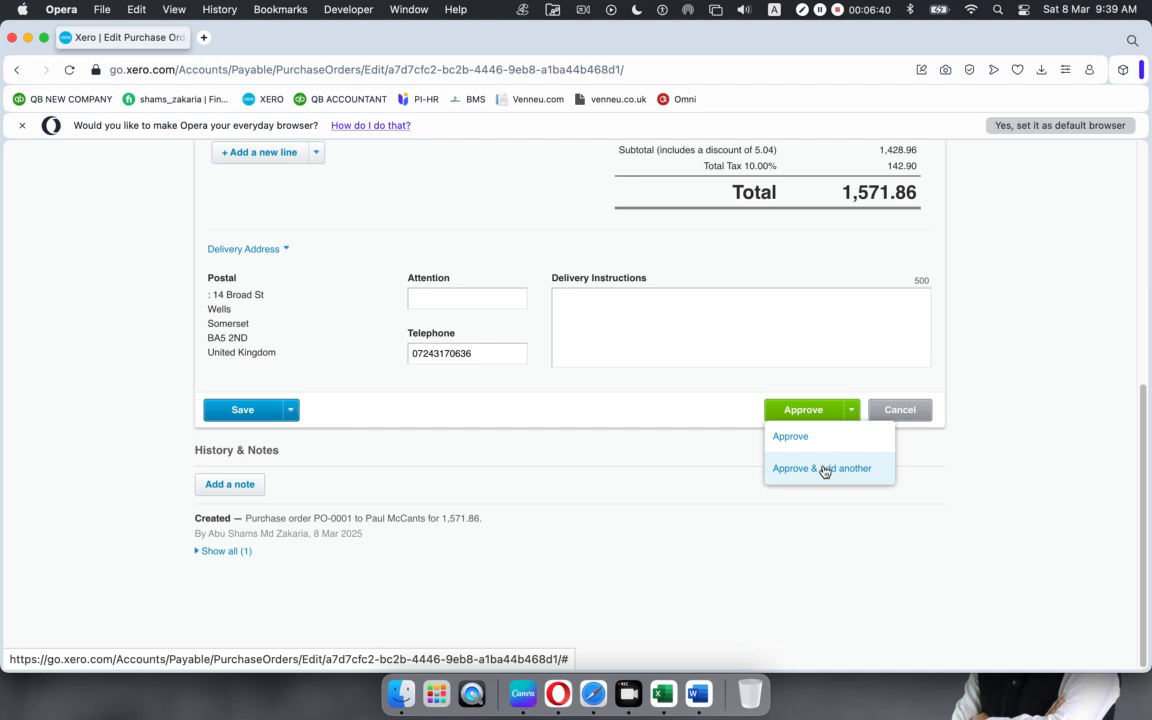
{"action": "left_click", "coordinate": [801, 410]}
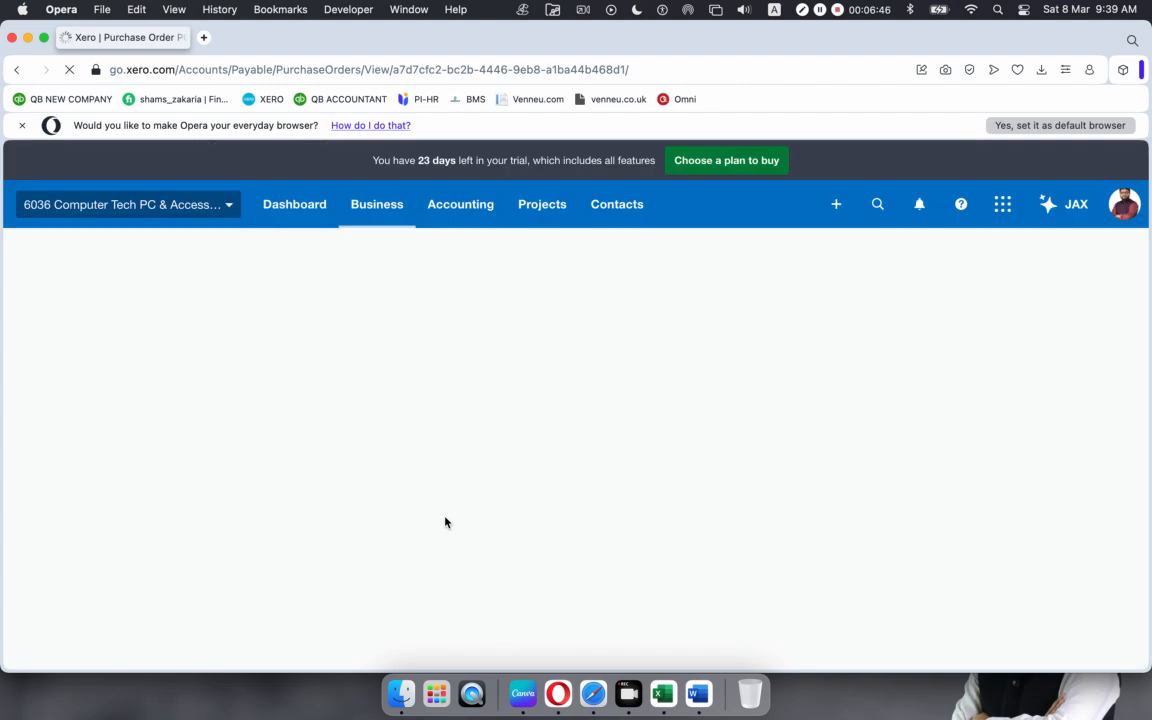
Step: Admit the waiting guest to the Google Meet call, bringing it to eight contributors, then minimize the window
{"action": "left_click", "coordinate": [588, 704]}
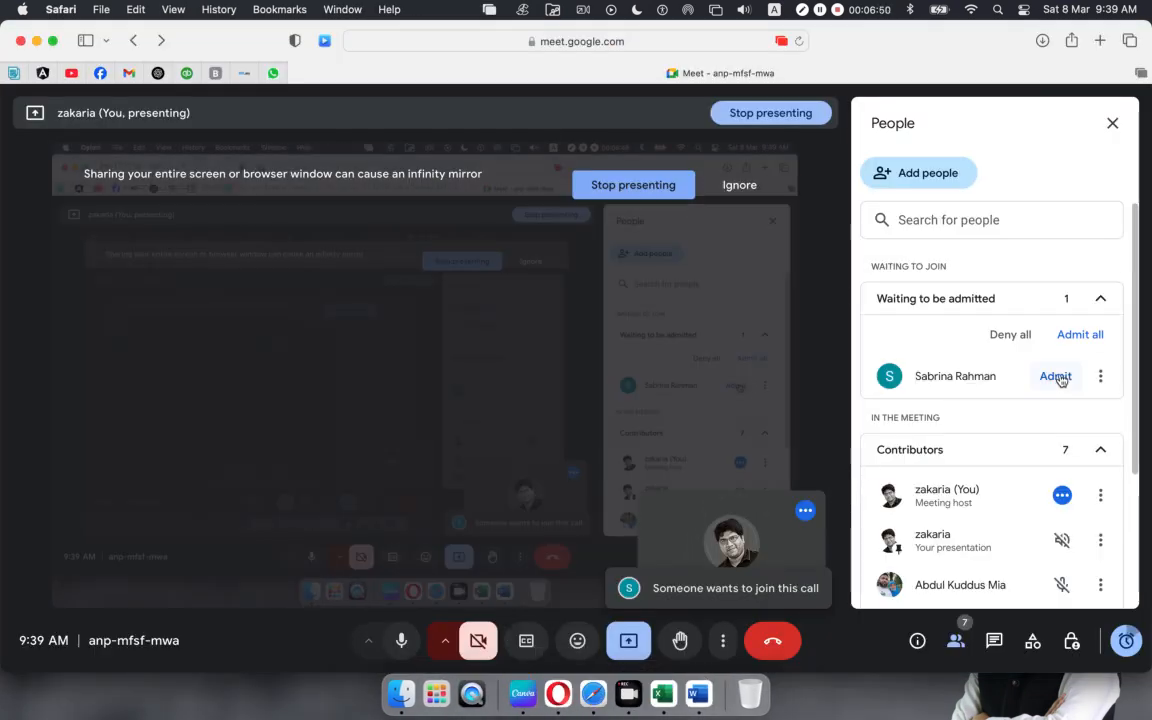
{"action": "left_click", "coordinate": [1058, 377]}
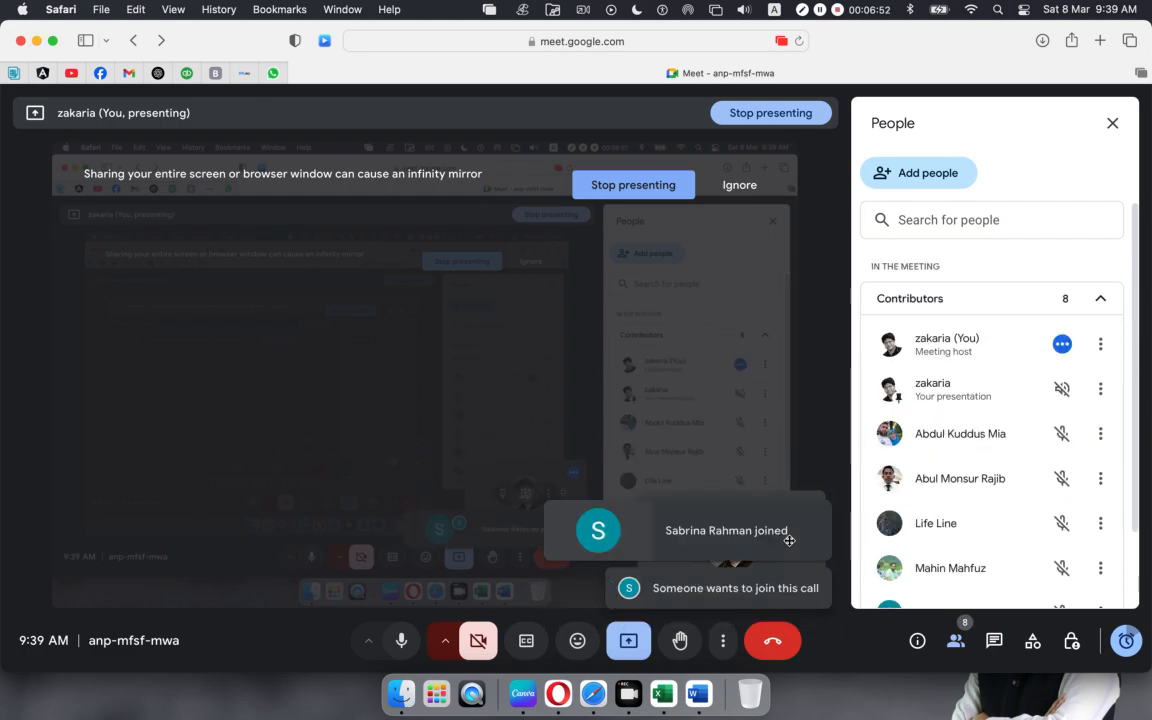
{"action": "scroll", "coordinate": [983, 460], "scroll_direction": "down", "scroll_amount": 2}
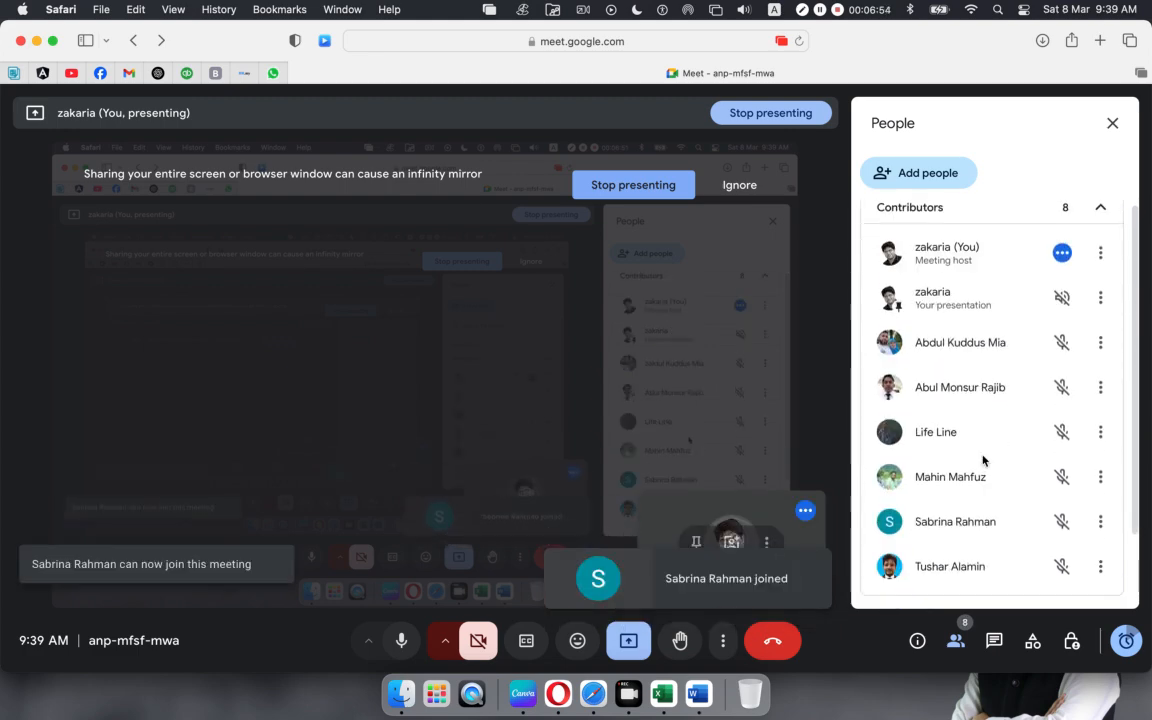
{"action": "scroll", "coordinate": [980, 458], "scroll_direction": "up", "scroll_amount": 2}
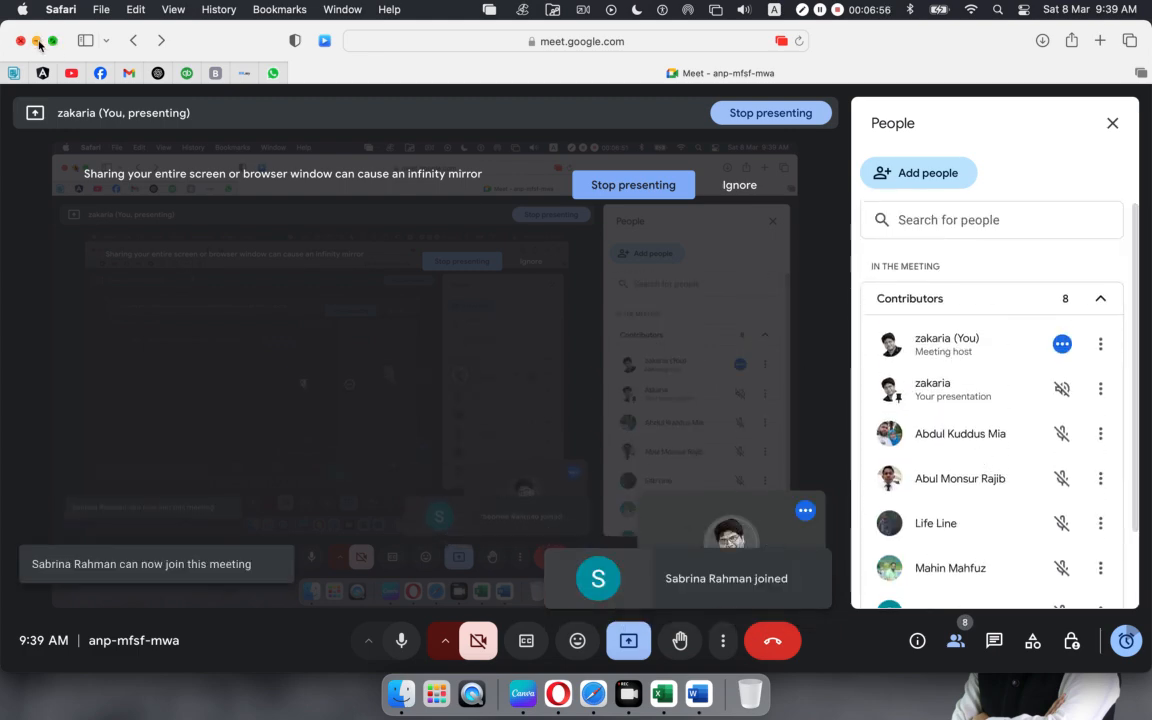
{"action": "left_click", "coordinate": [36, 40]}
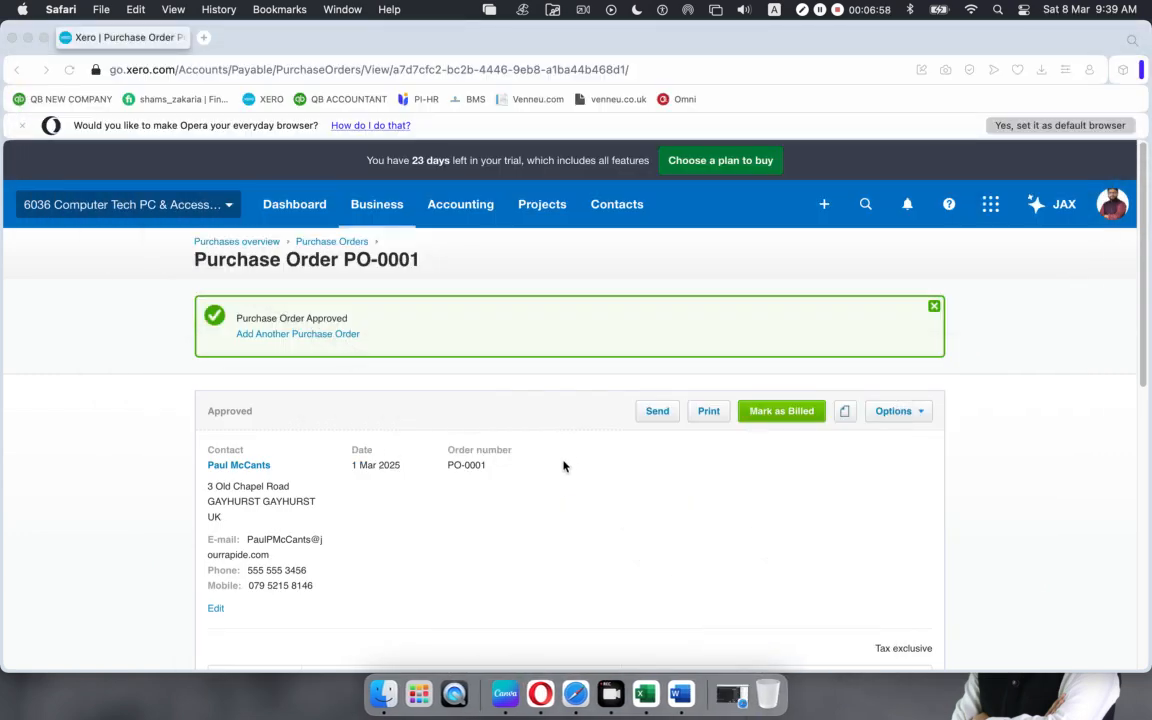
{"action": "scroll", "coordinate": [563, 468], "scroll_direction": "down", "scroll_amount": 2}
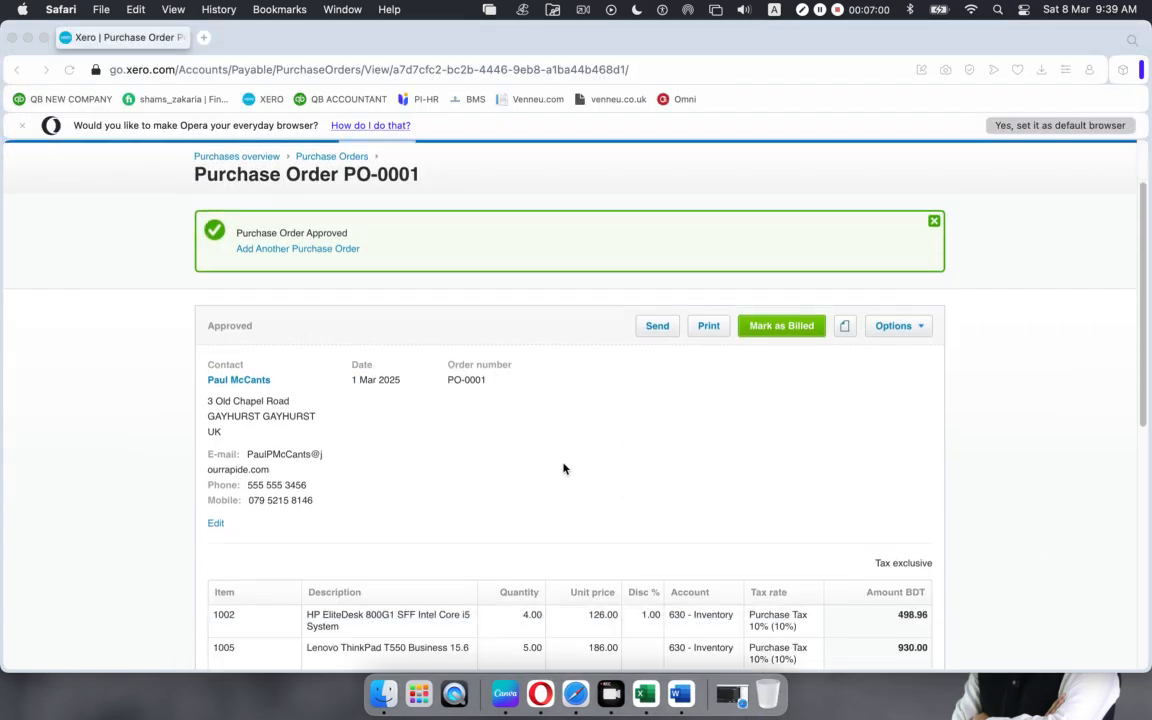
{"action": "scroll", "coordinate": [563, 468], "scroll_direction": "down", "scroll_amount": 5}
{"action": "scroll", "coordinate": [563, 468], "scroll_direction": "up", "scroll_amount": 10}
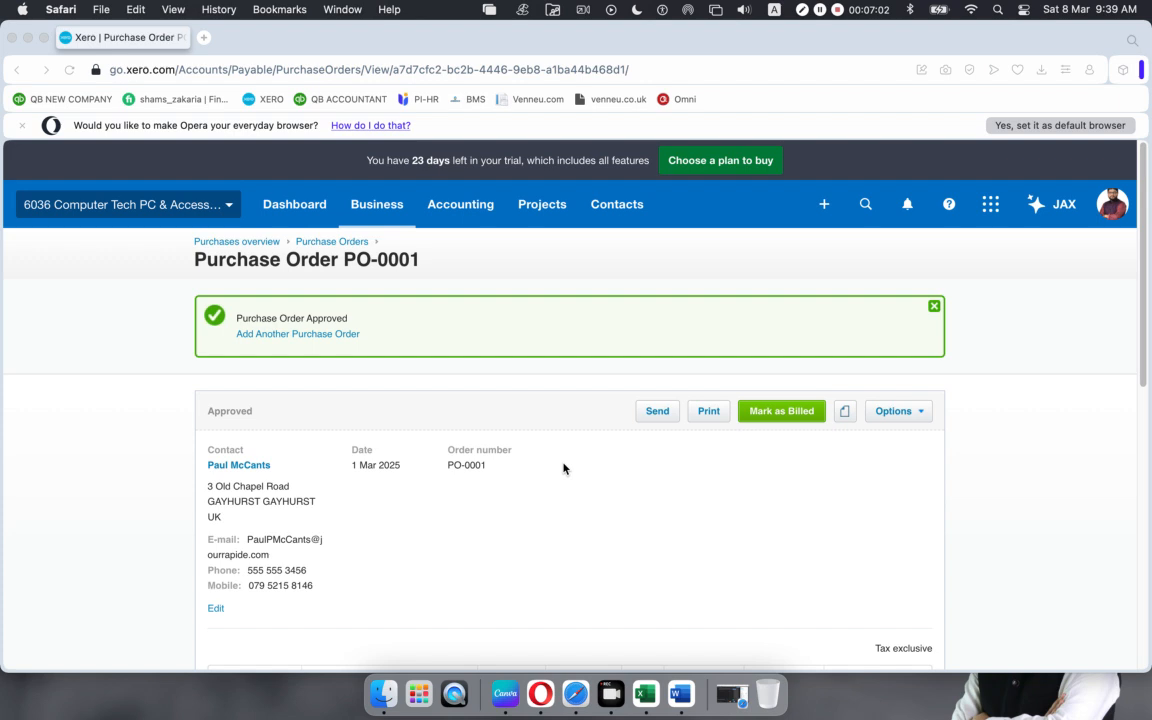
{"action": "left_click", "coordinate": [330, 242]}
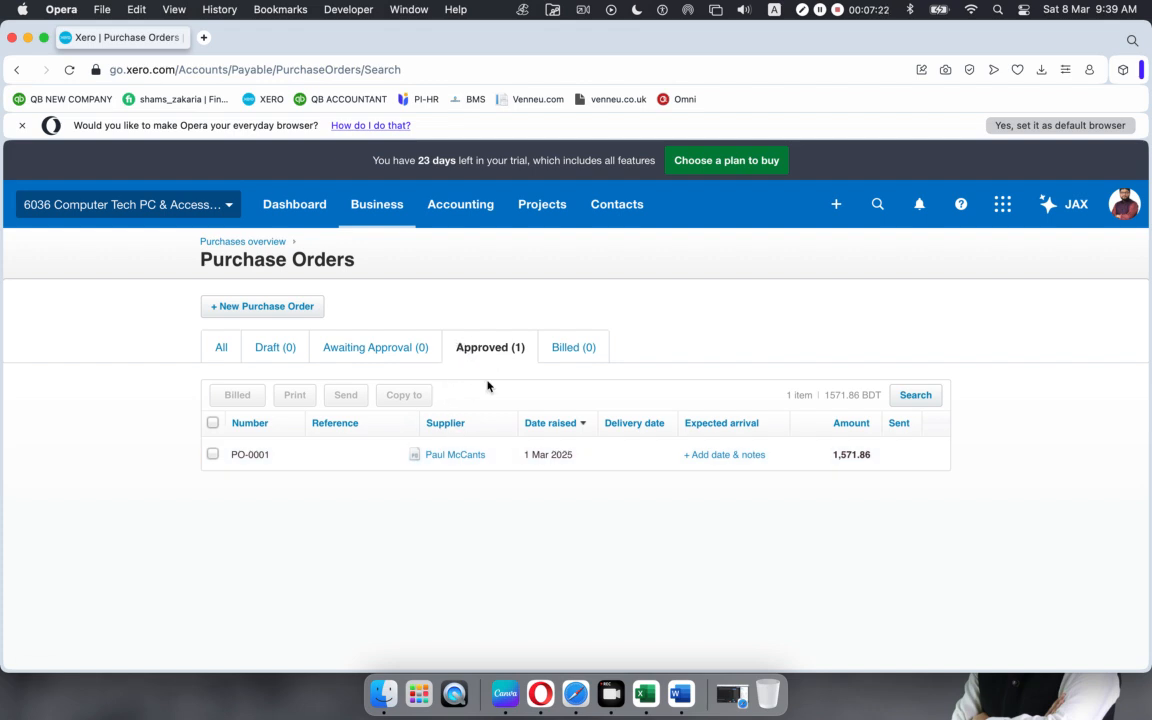
{"action": "left_click", "coordinate": [503, 458]}
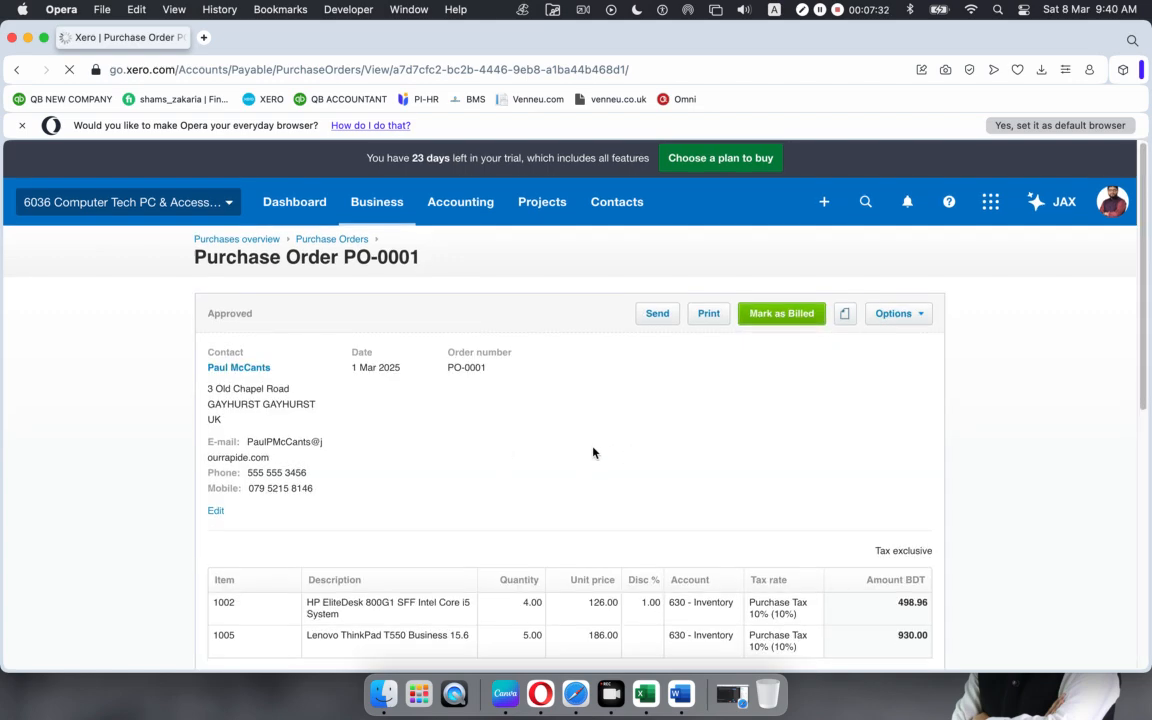
{"action": "scroll", "coordinate": [593, 453], "scroll_direction": "down", "scroll_amount": 5}
{"action": "scroll", "coordinate": [594, 453], "scroll_direction": "up", "scroll_amount": 5}
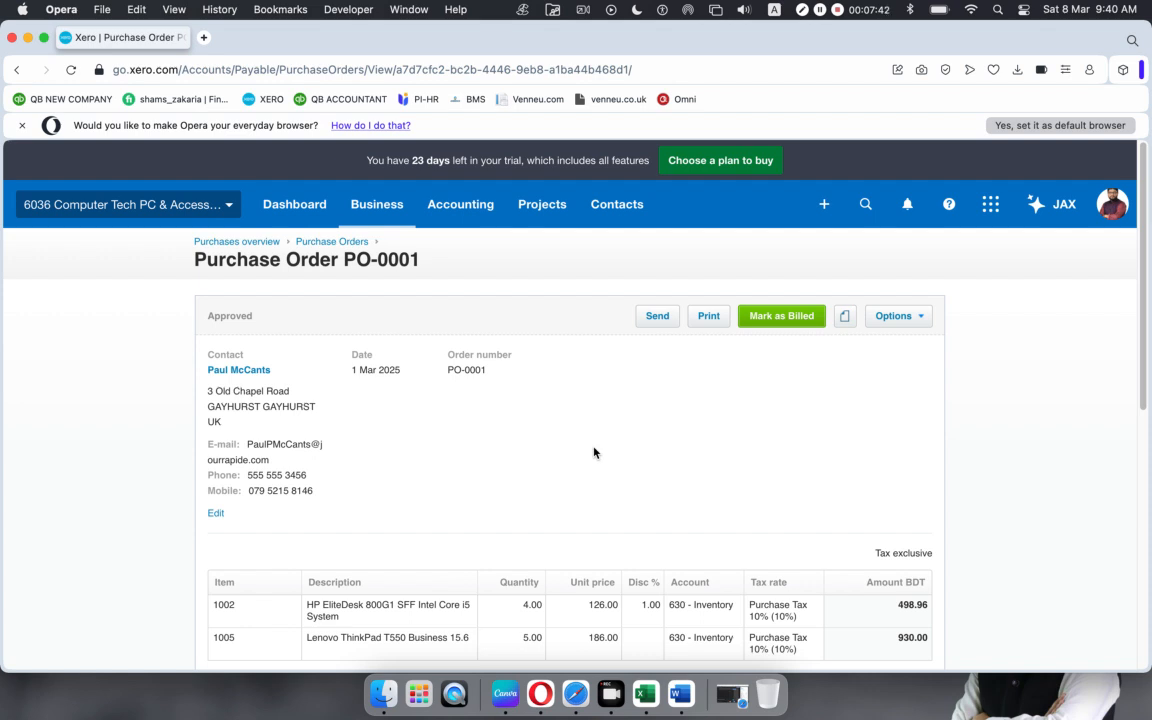
Step: E-mail purchase order PO-0001 to the new recipient's address so it reads Approved and Sent
{"action": "left_click", "coordinate": [653, 317]}
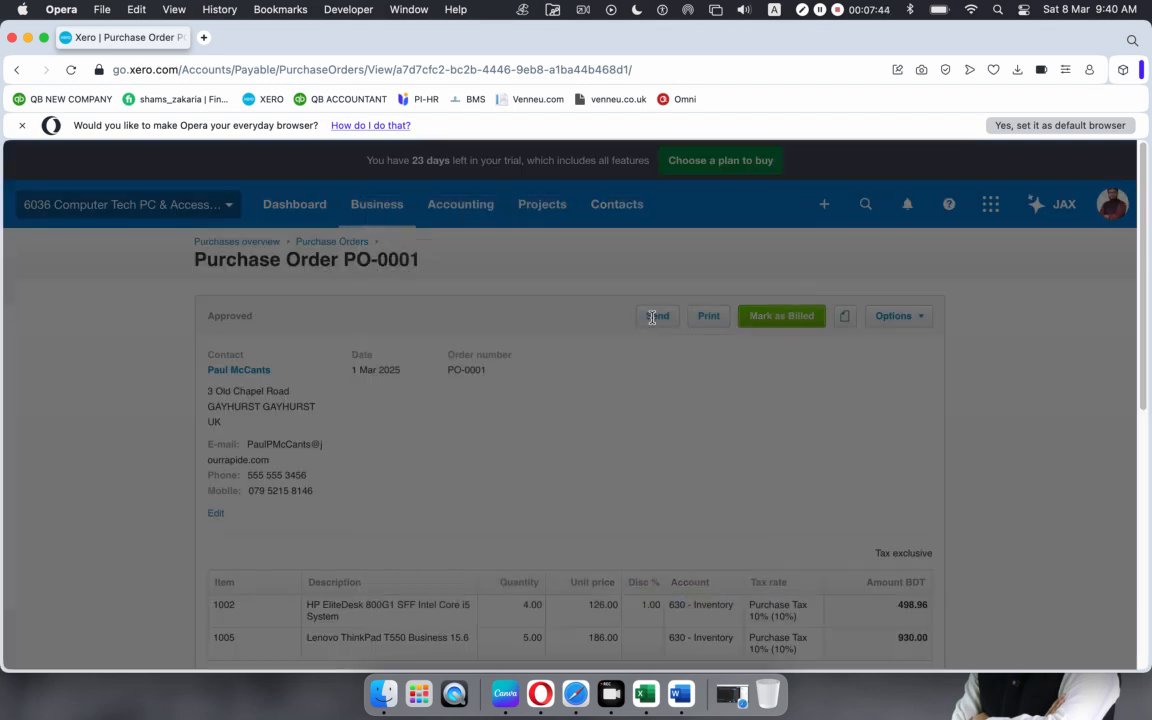
{"action": "key", "text": "BackSpace"}
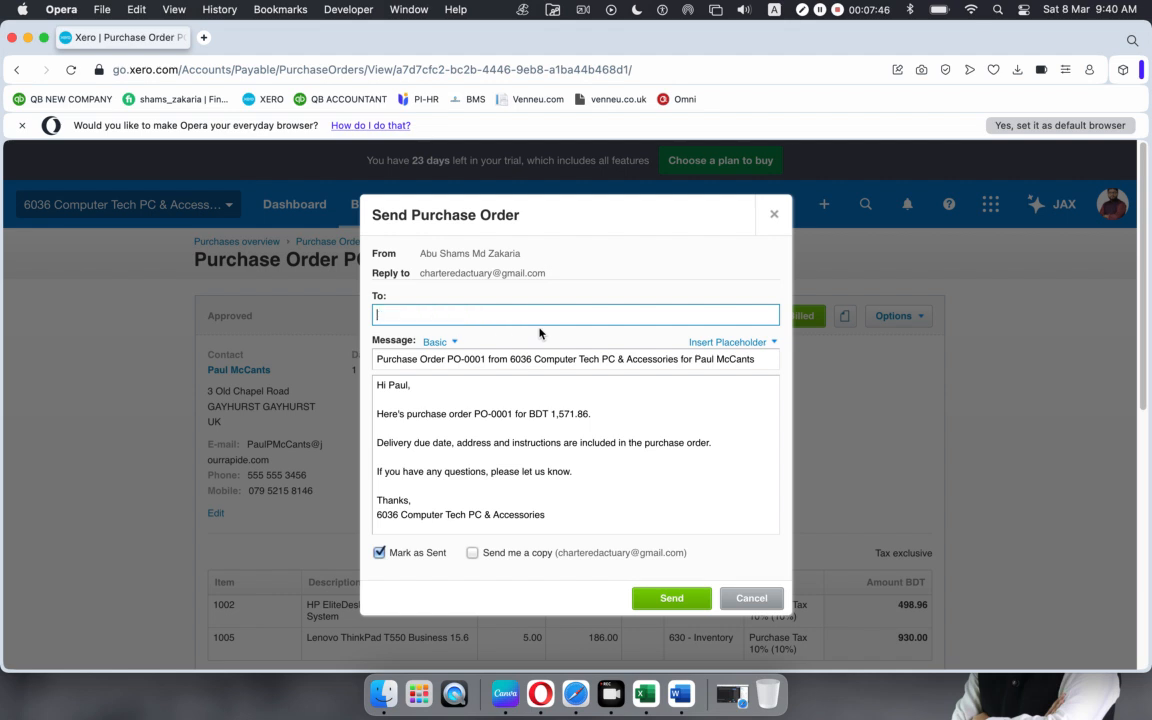
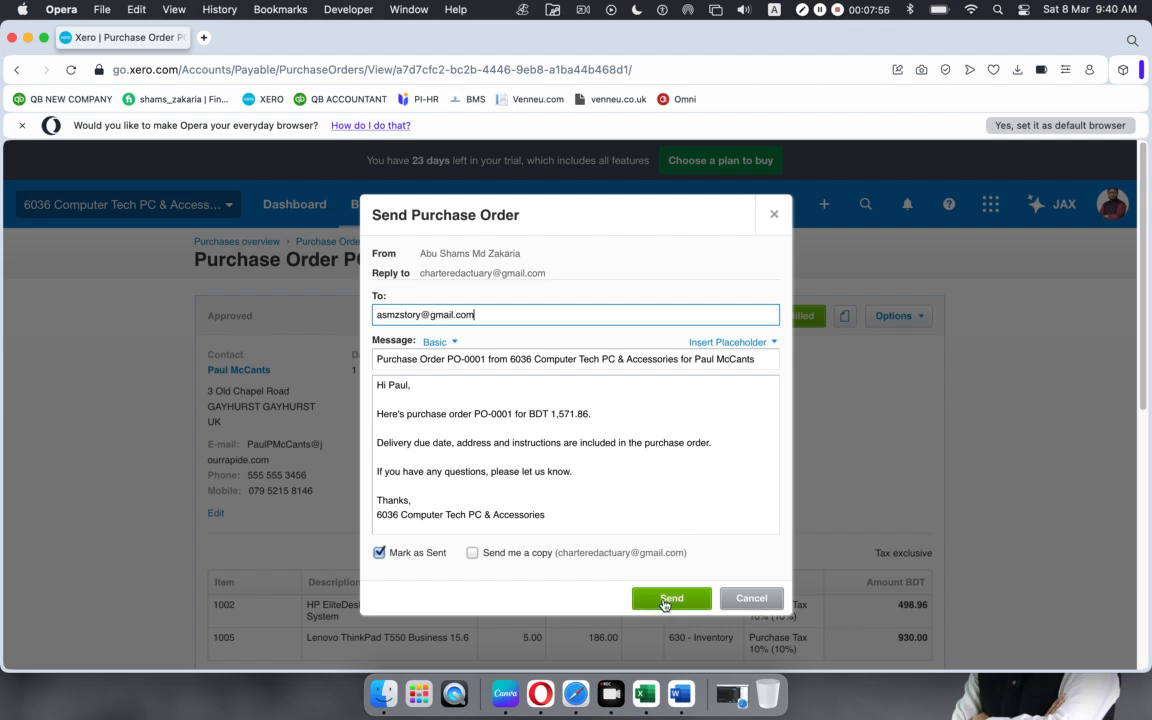
{"action": "left_click", "coordinate": [670, 600]}
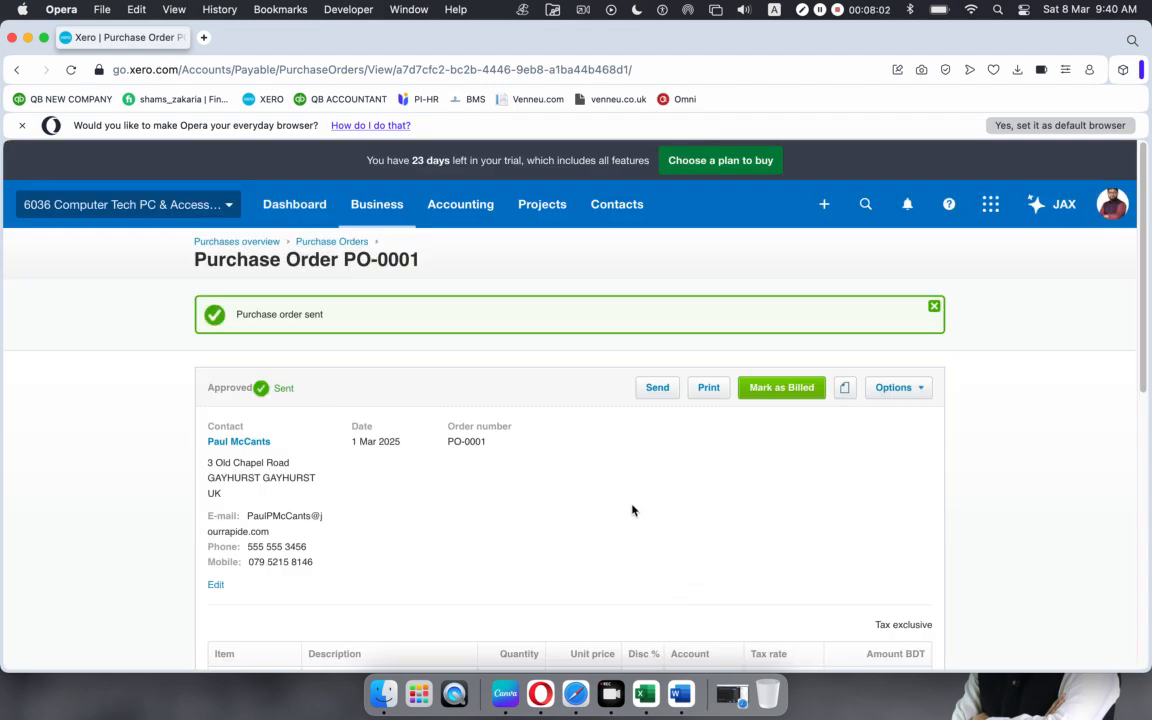
{"action": "left_click", "coordinate": [583, 698]}
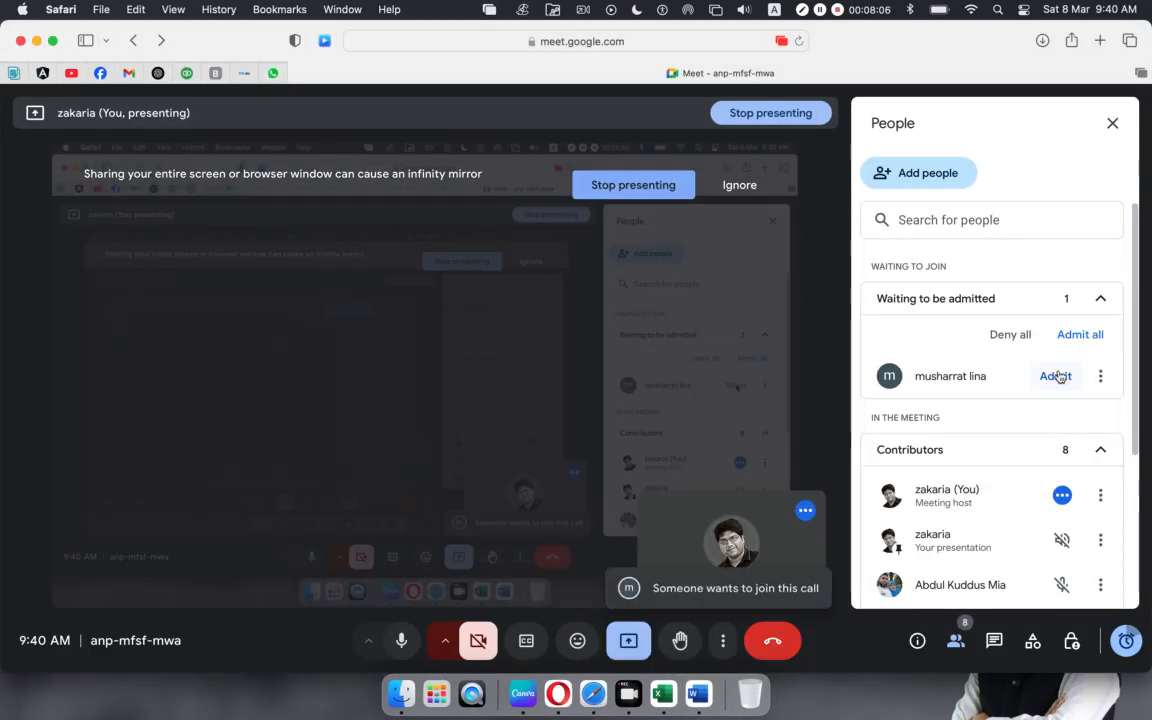
Step: Admit the next waiting guest, bringing the Meet call to nine contributors, then reopen the Gmail inbox
{"action": "left_click", "coordinate": [1056, 376]}
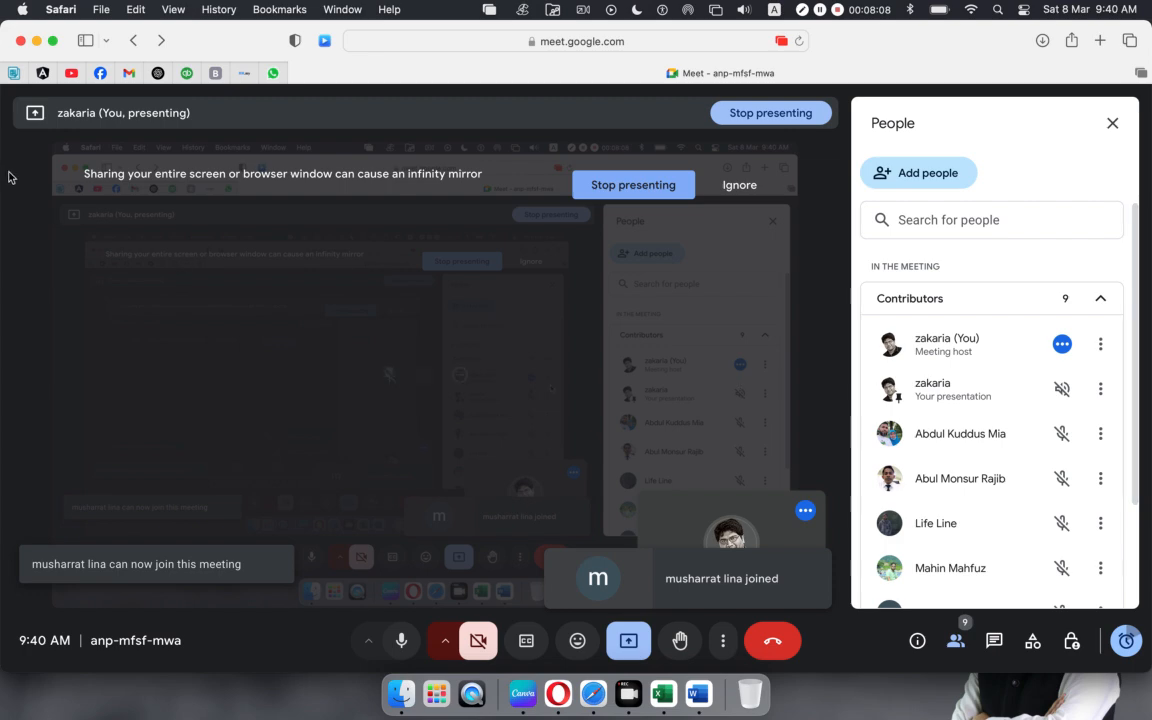
{"action": "key", "text": "super+m"}
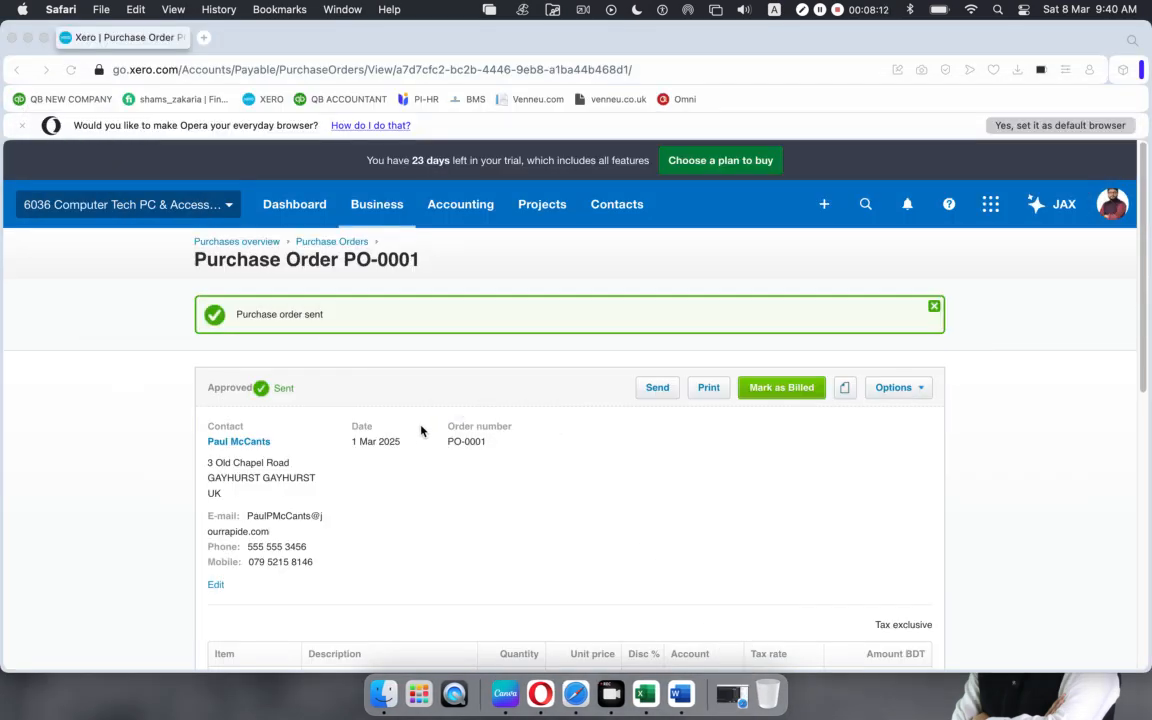
{"action": "left_click", "coordinate": [575, 693]}
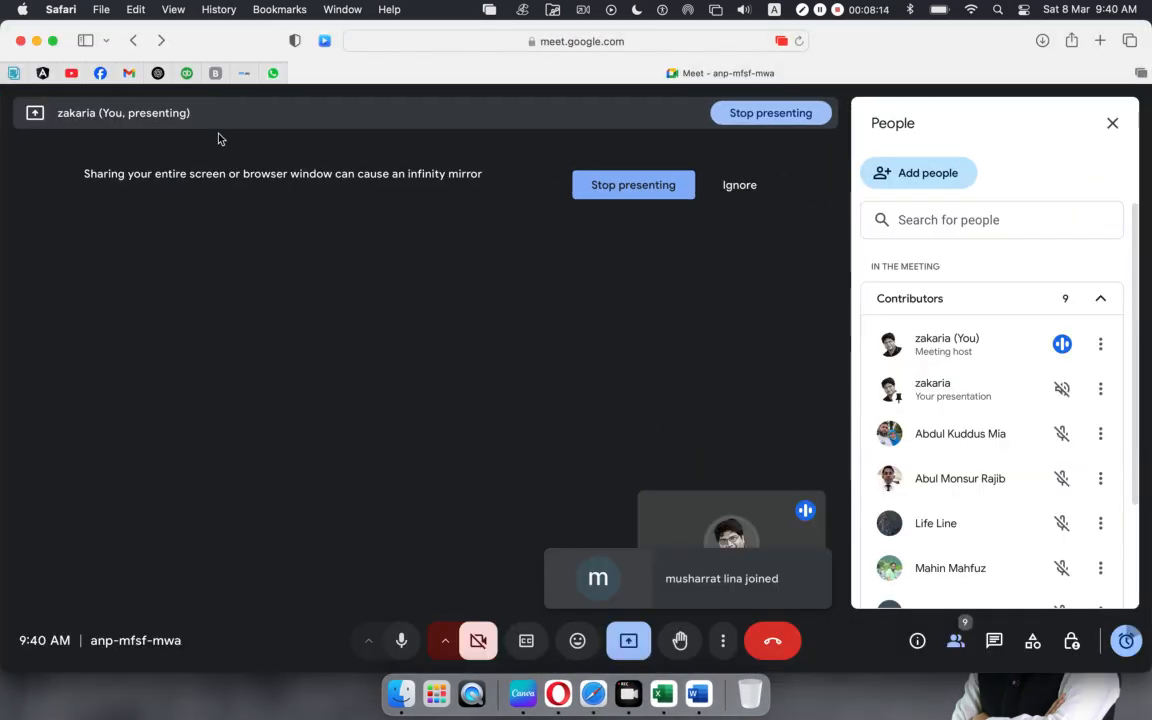
{"action": "left_click", "coordinate": [127, 72]}
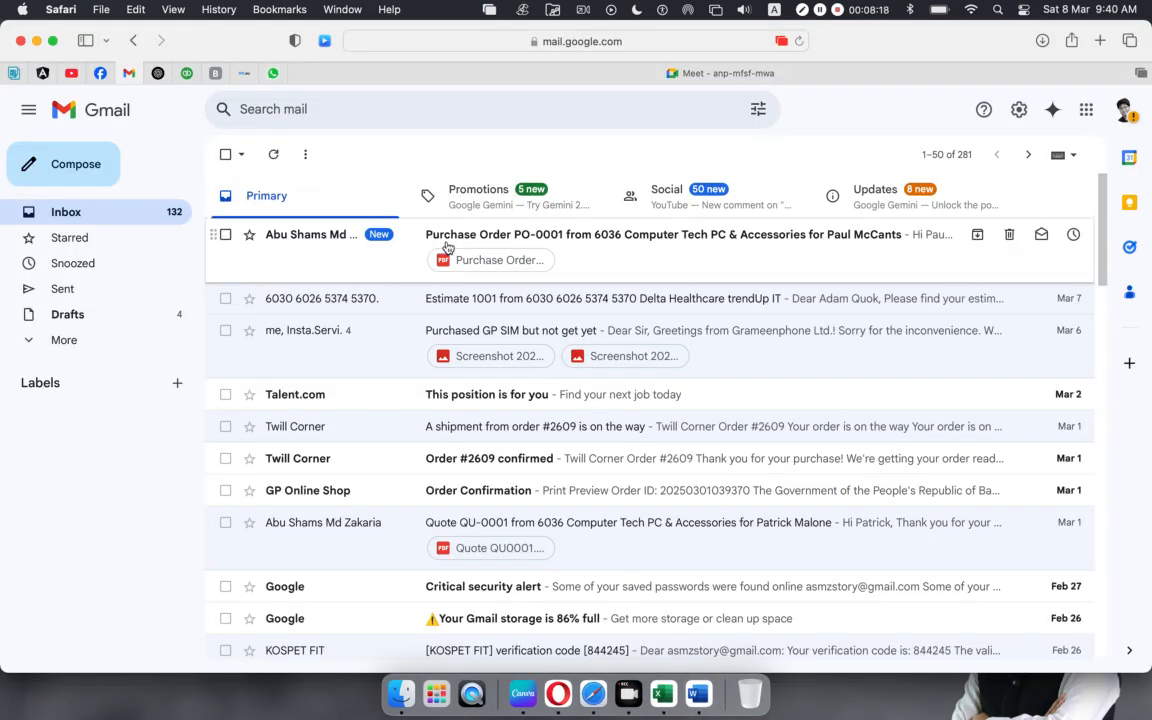
Step: Open the PO-0001 e-mail and preview its attached PDF showing the BDT 1,571.86 total
{"action": "left_click", "coordinate": [570, 249]}
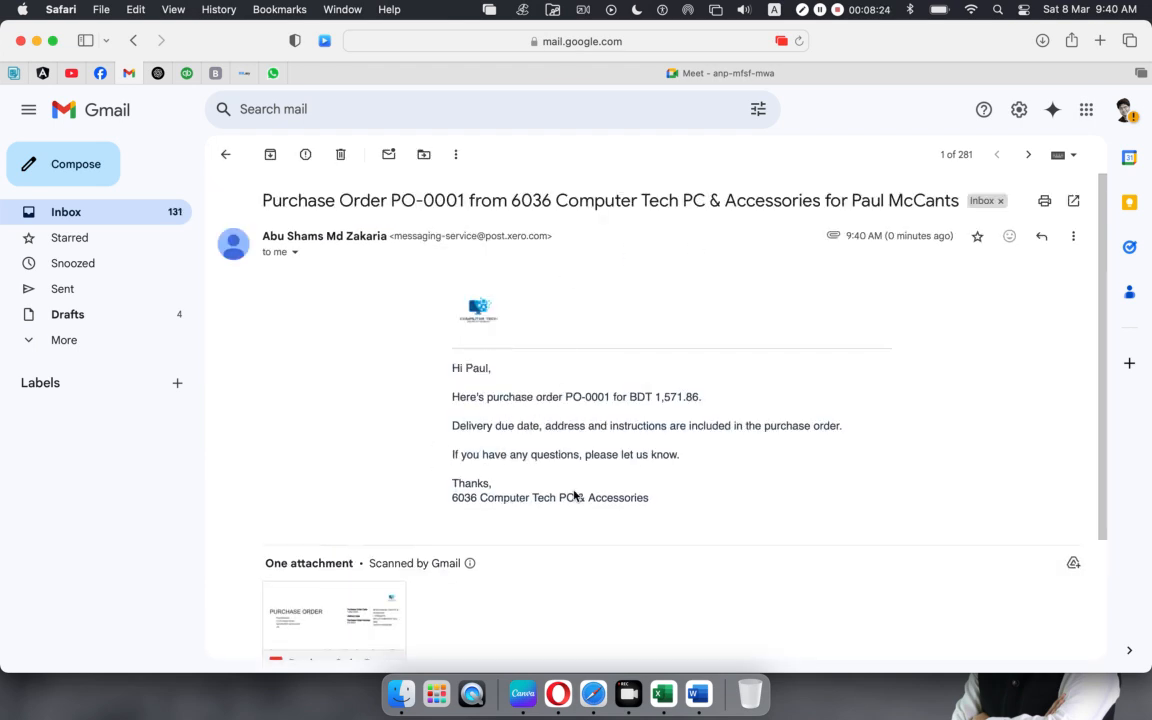
{"action": "scroll", "coordinate": [546, 502], "scroll_direction": "down", "scroll_amount": 3}
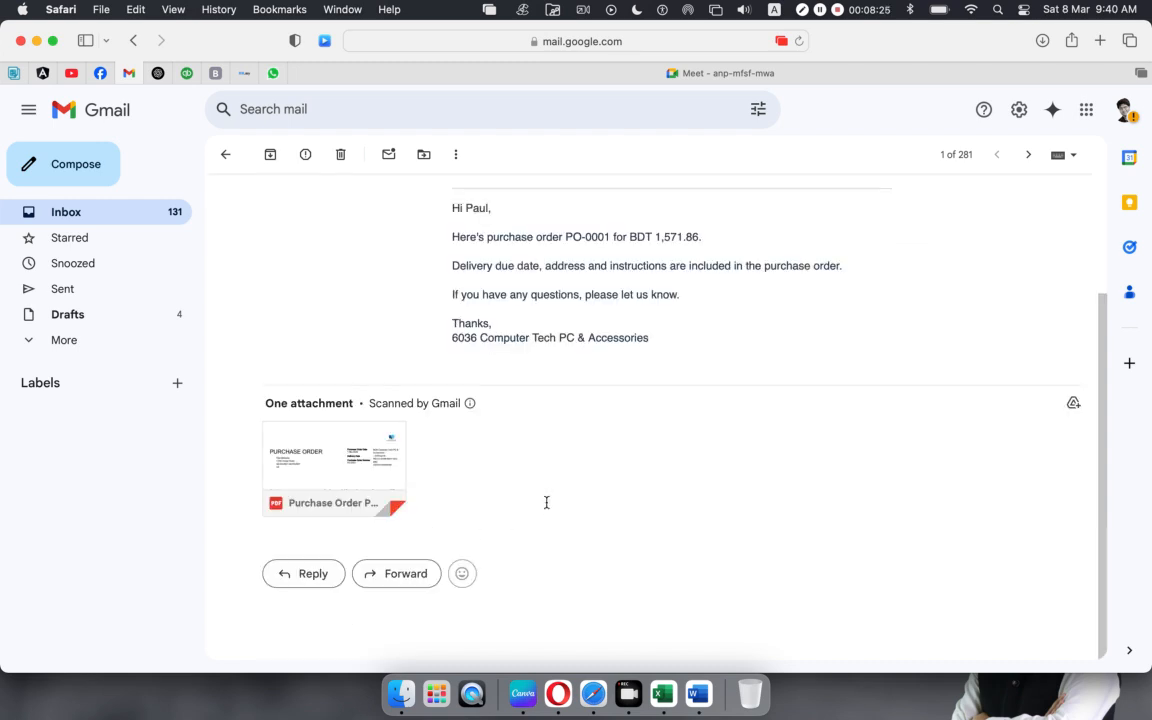
{"action": "left_click", "coordinate": [354, 456]}
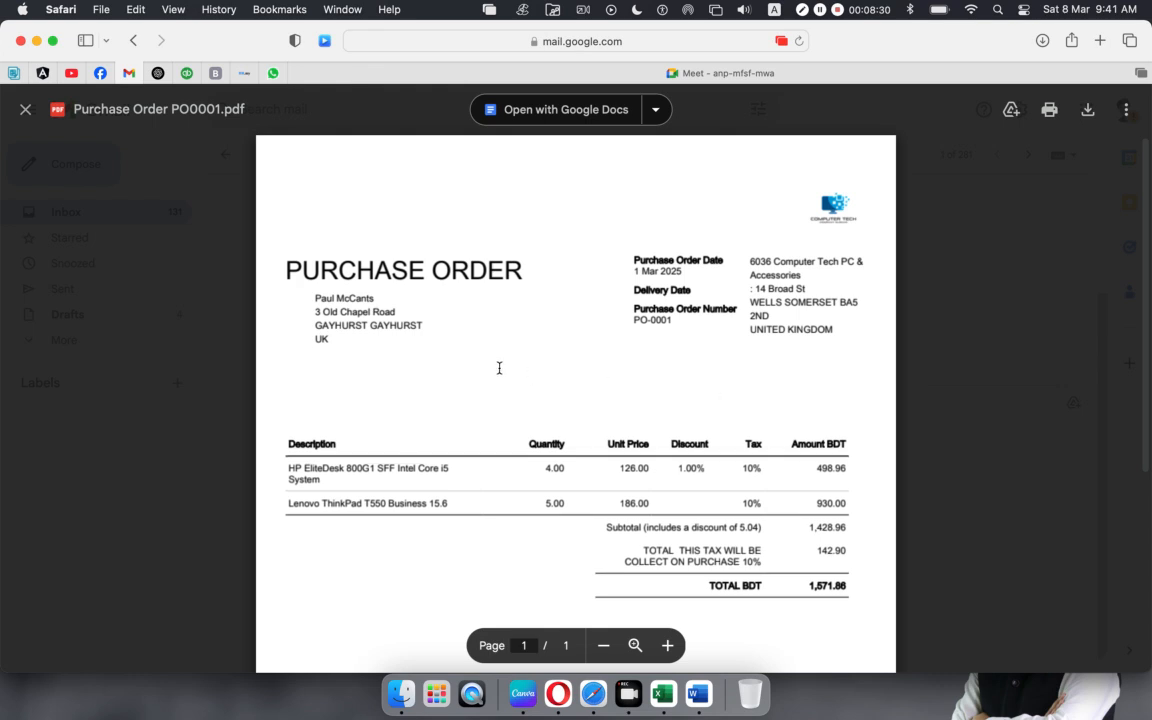
{"action": "scroll", "coordinate": [649, 416], "scroll_direction": "down", "scroll_amount": 2}
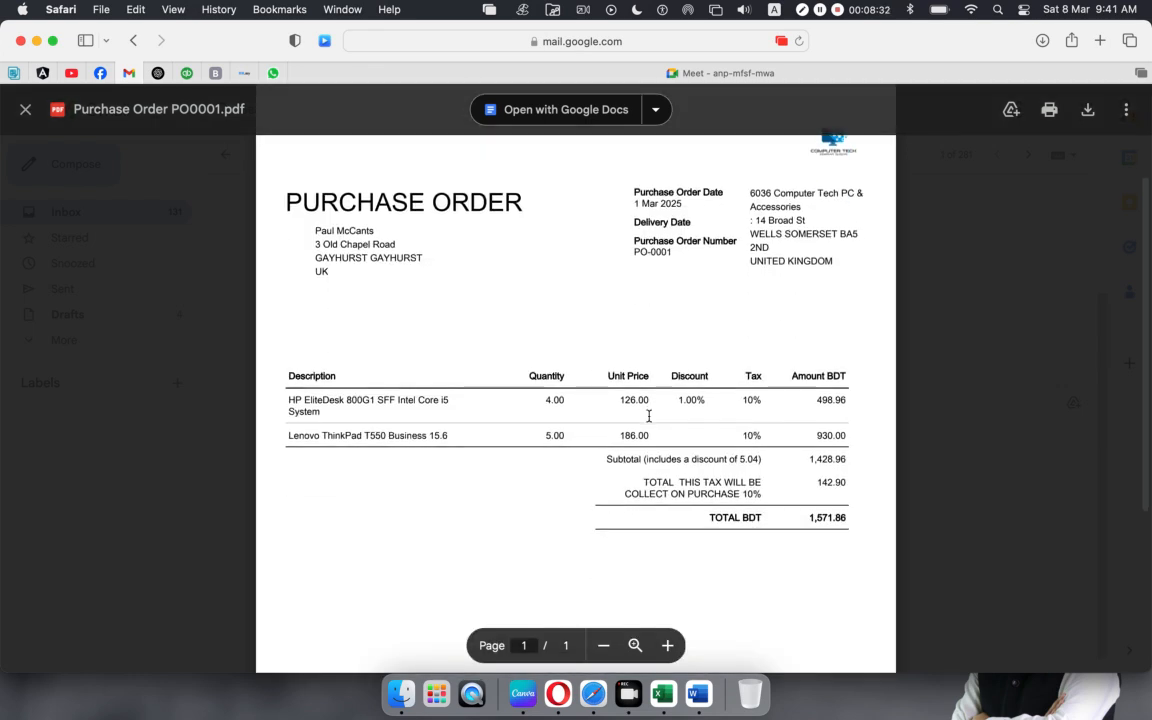
{"action": "scroll", "coordinate": [649, 416], "scroll_direction": "up", "scroll_amount": 2}
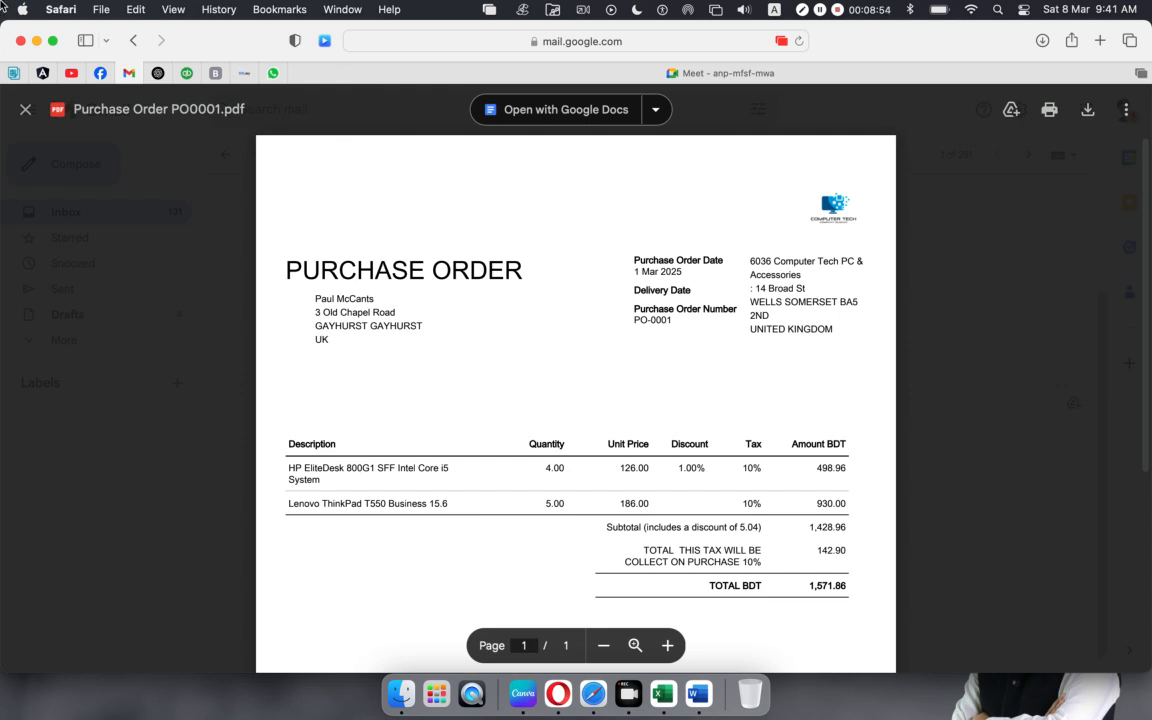
{"action": "left_click", "coordinate": [26, 109]}
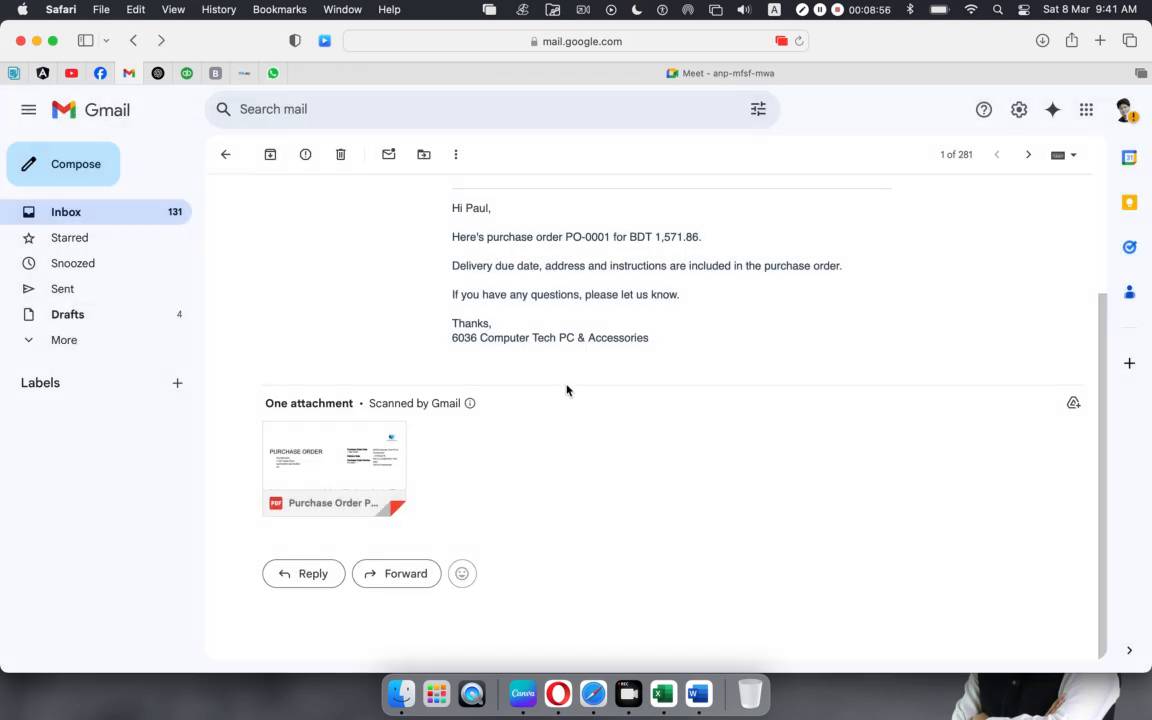
Step: Return to Xero and reopen PO-0001 from the Purchase Orders list, now Approved and Sent
{"action": "left_click", "coordinate": [36, 40]}
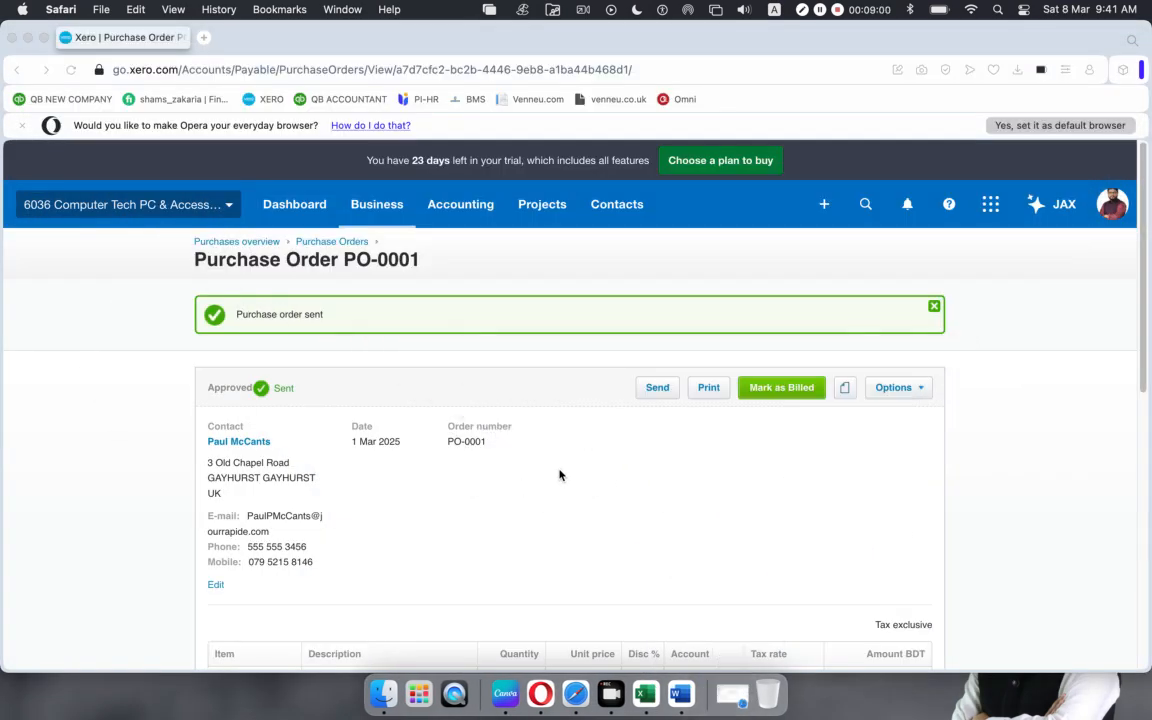
{"action": "scroll", "coordinate": [559, 471], "scroll_direction": "down", "scroll_amount": 10}
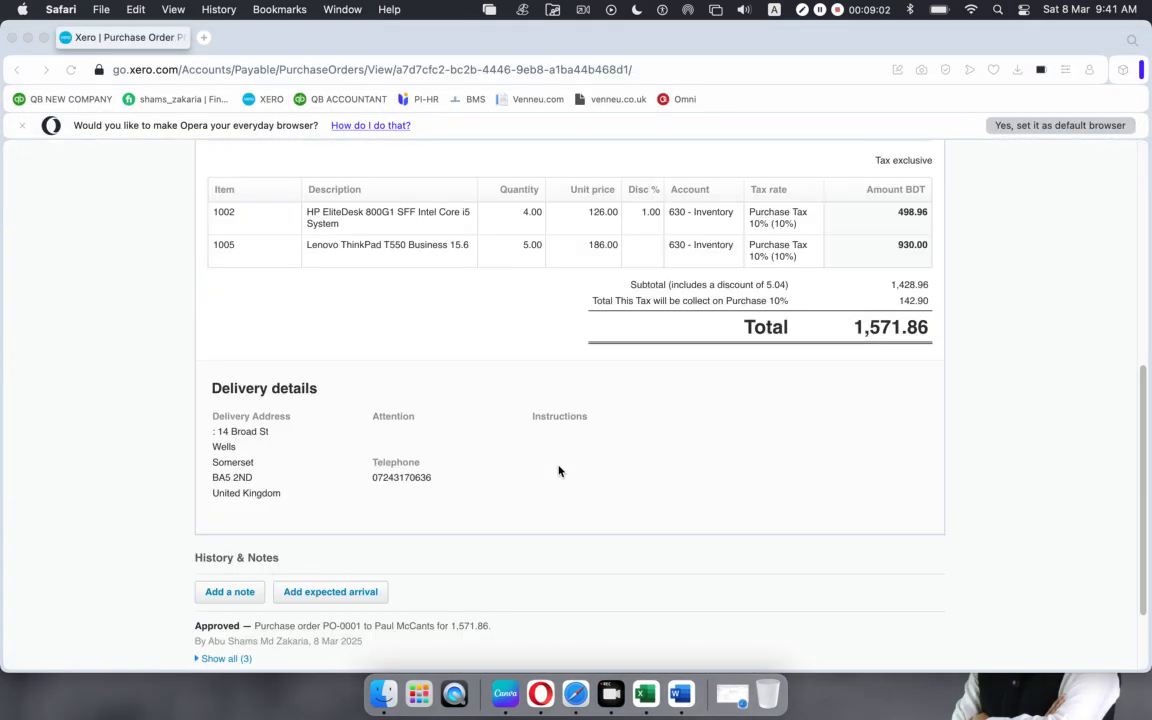
{"action": "scroll", "coordinate": [559, 471], "scroll_direction": "up", "scroll_amount": 10}
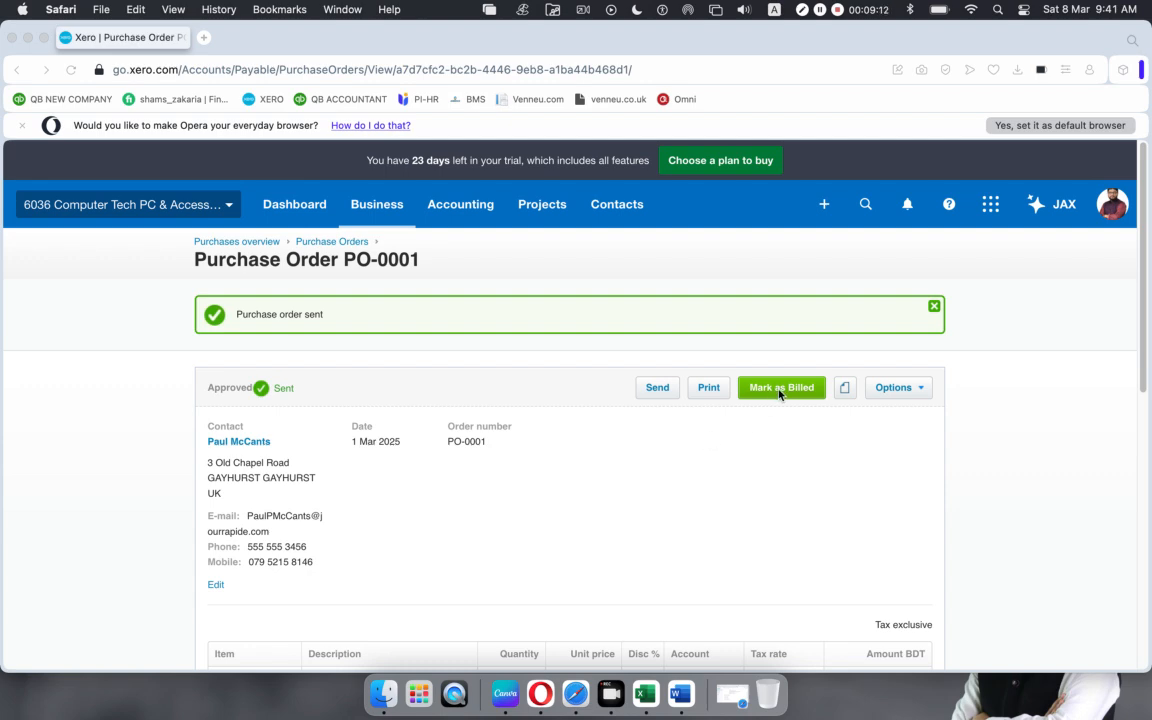
{"action": "scroll", "coordinate": [754, 438], "scroll_direction": "down", "scroll_amount": 8}
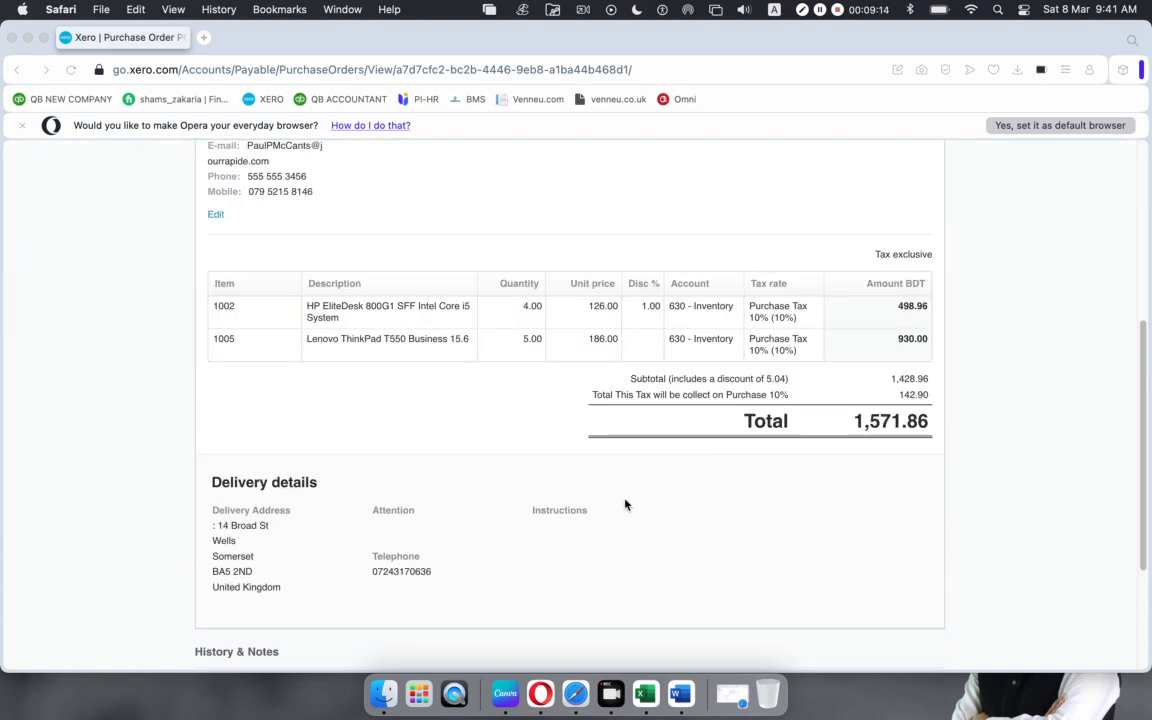
{"action": "scroll", "coordinate": [625, 505], "scroll_direction": "up", "scroll_amount": 3}
{"action": "scroll", "coordinate": [625, 505], "scroll_direction": "up", "scroll_amount": 5}
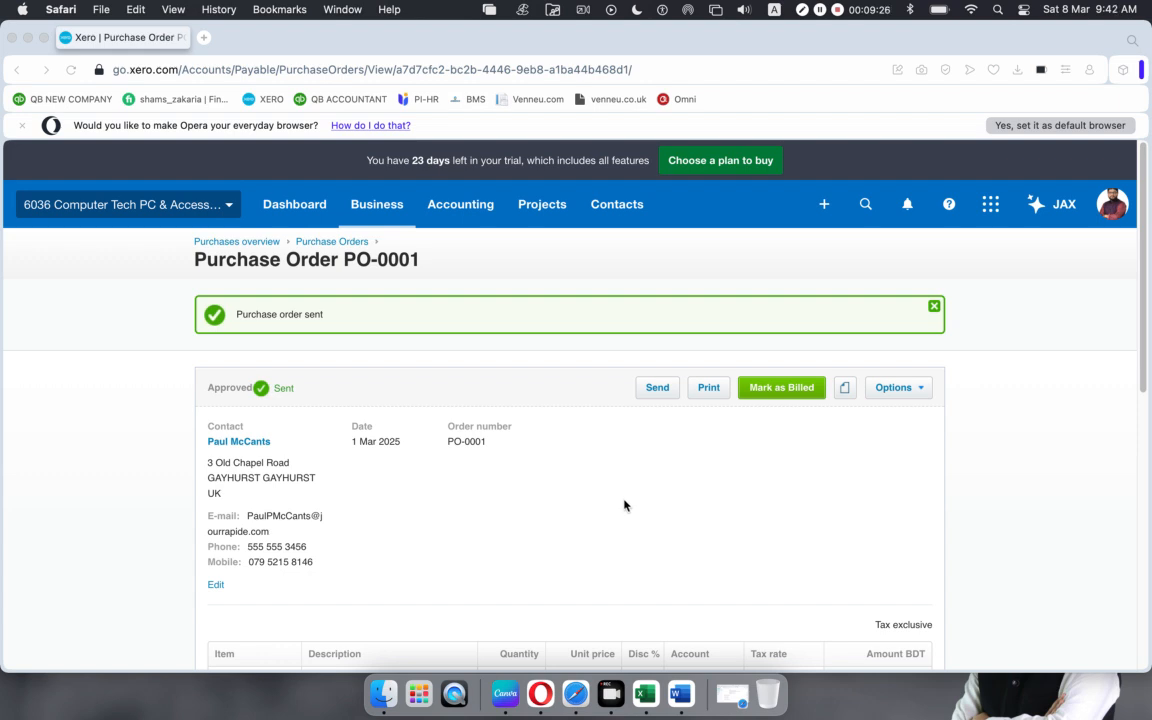
{"action": "left_click", "coordinate": [346, 243]}
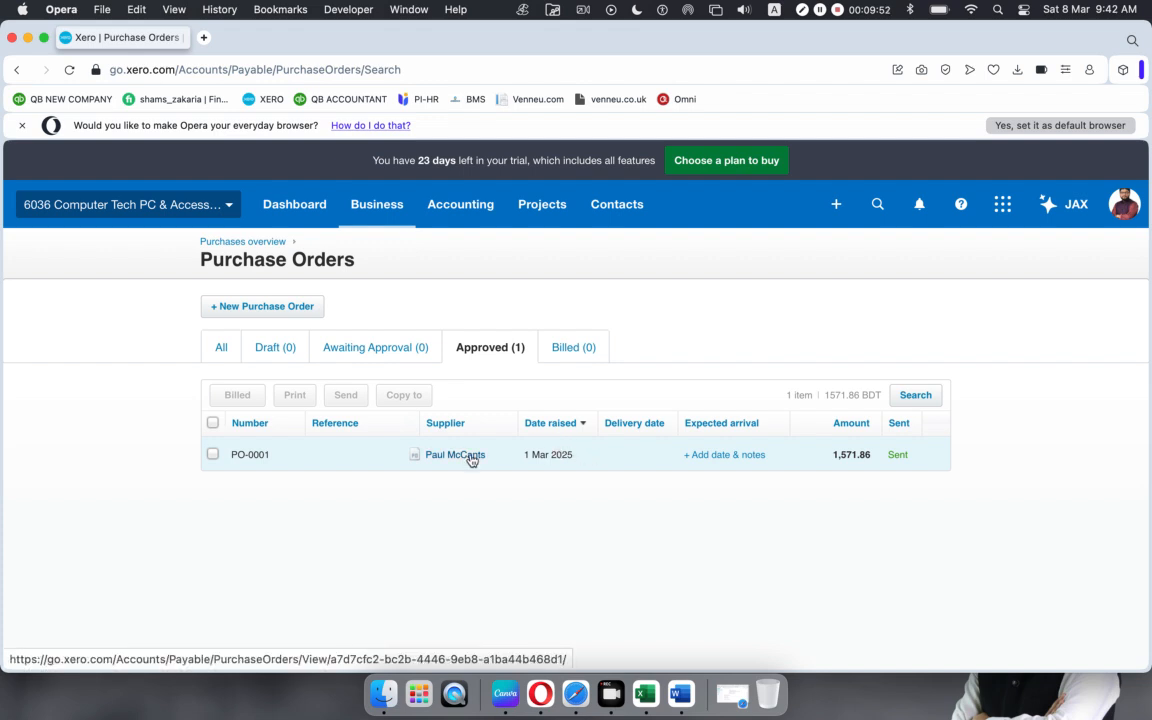
{"action": "left_click", "coordinate": [502, 457]}
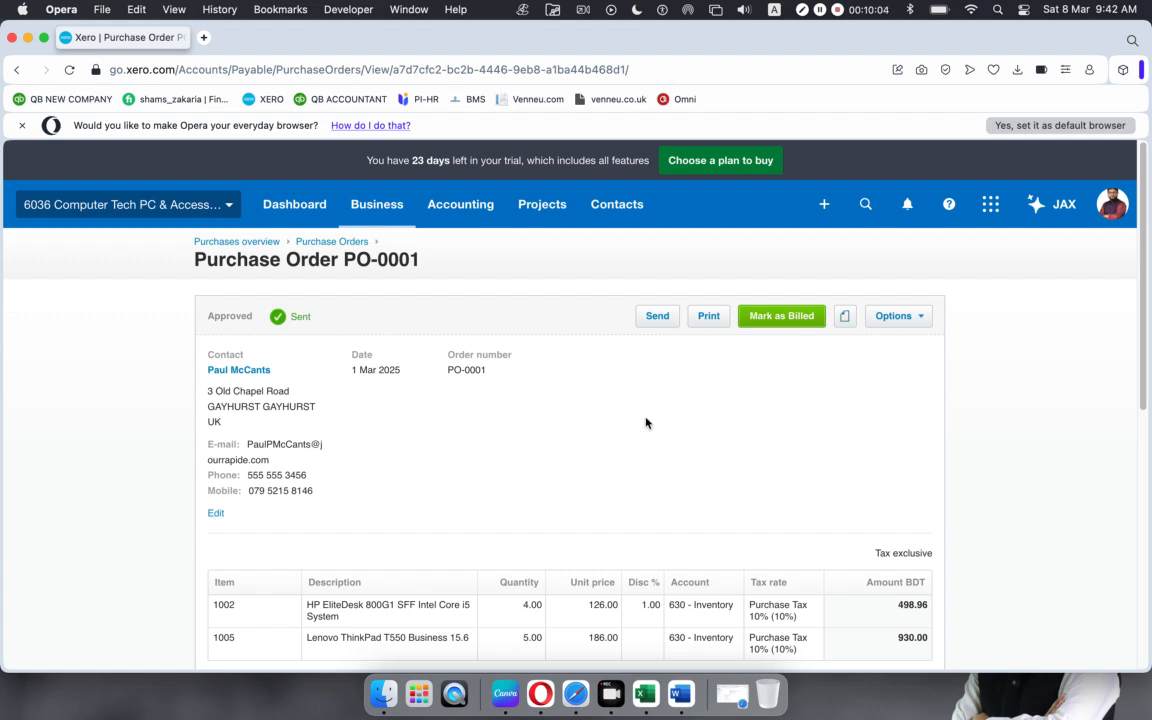
Step: Copy PO-0001 into a draft bill, marking the purchase order as fully billed
{"action": "left_click", "coordinate": [921, 321]}
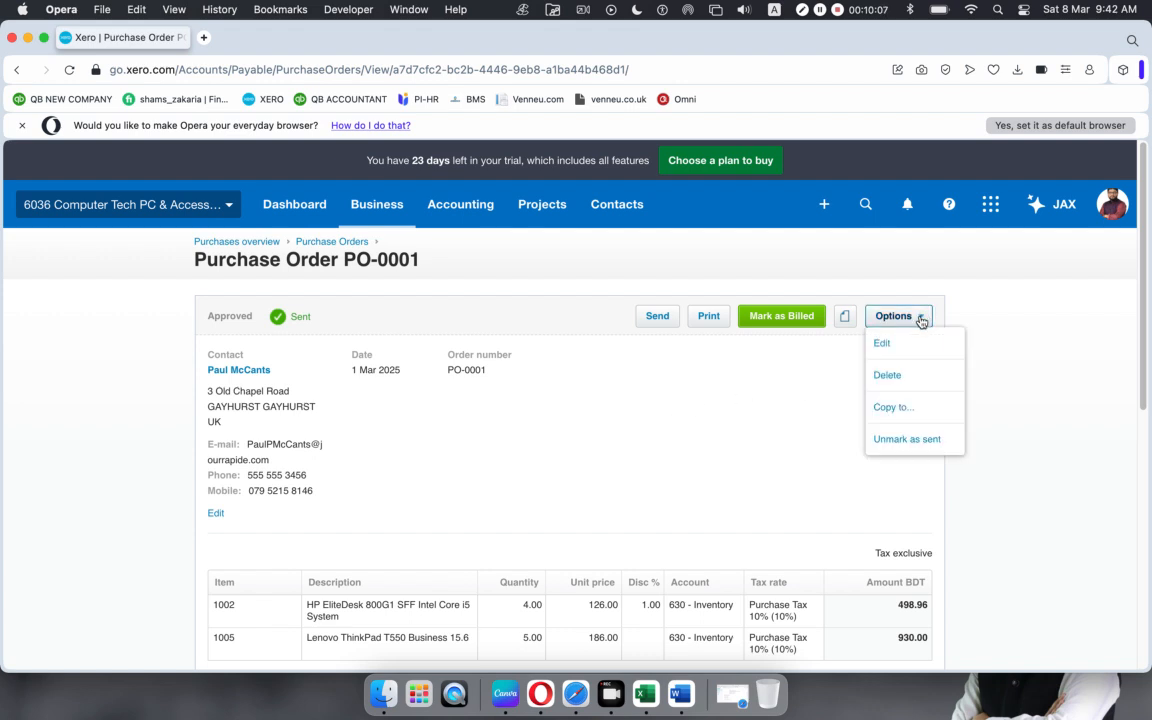
{"action": "left_click", "coordinate": [903, 410]}
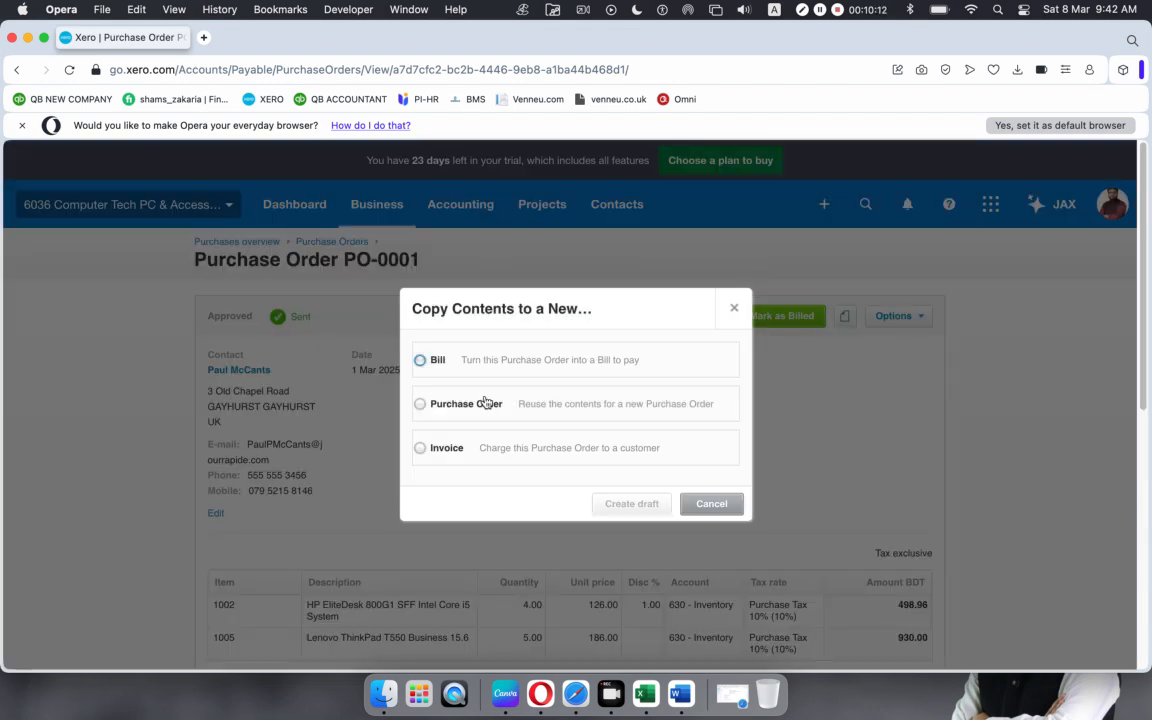
{"action": "left_click", "coordinate": [420, 360]}
{"action": "left_click", "coordinate": [419, 362]}
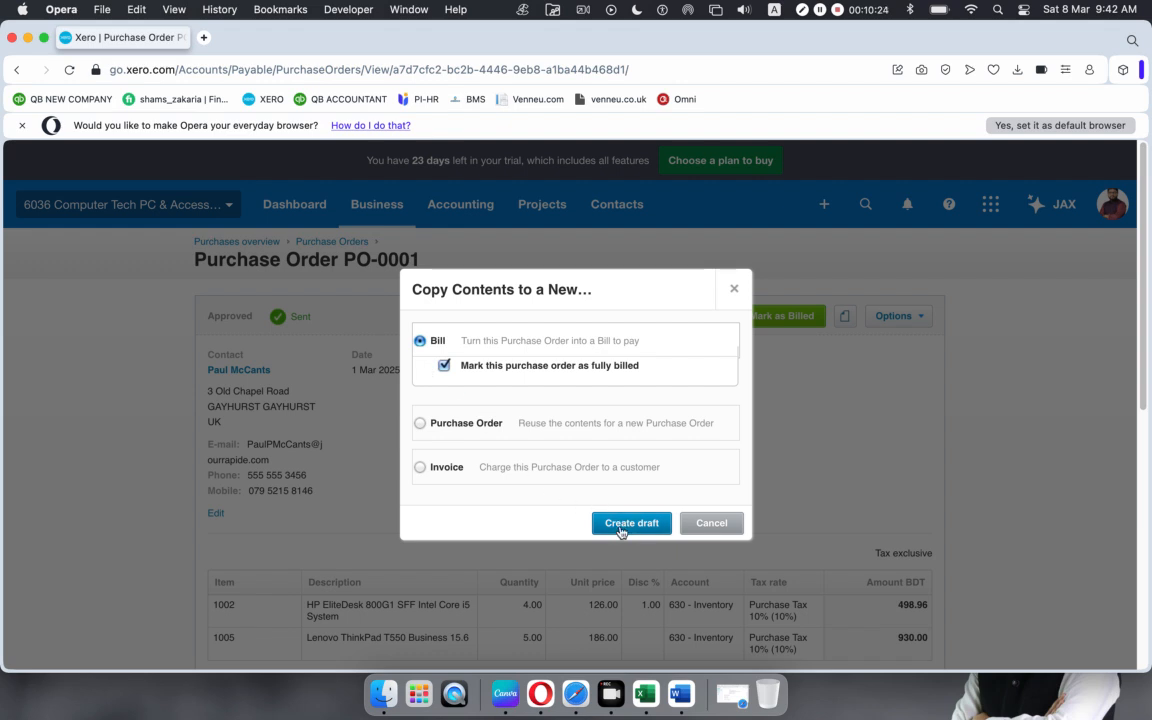
{"action": "left_click", "coordinate": [621, 525]}
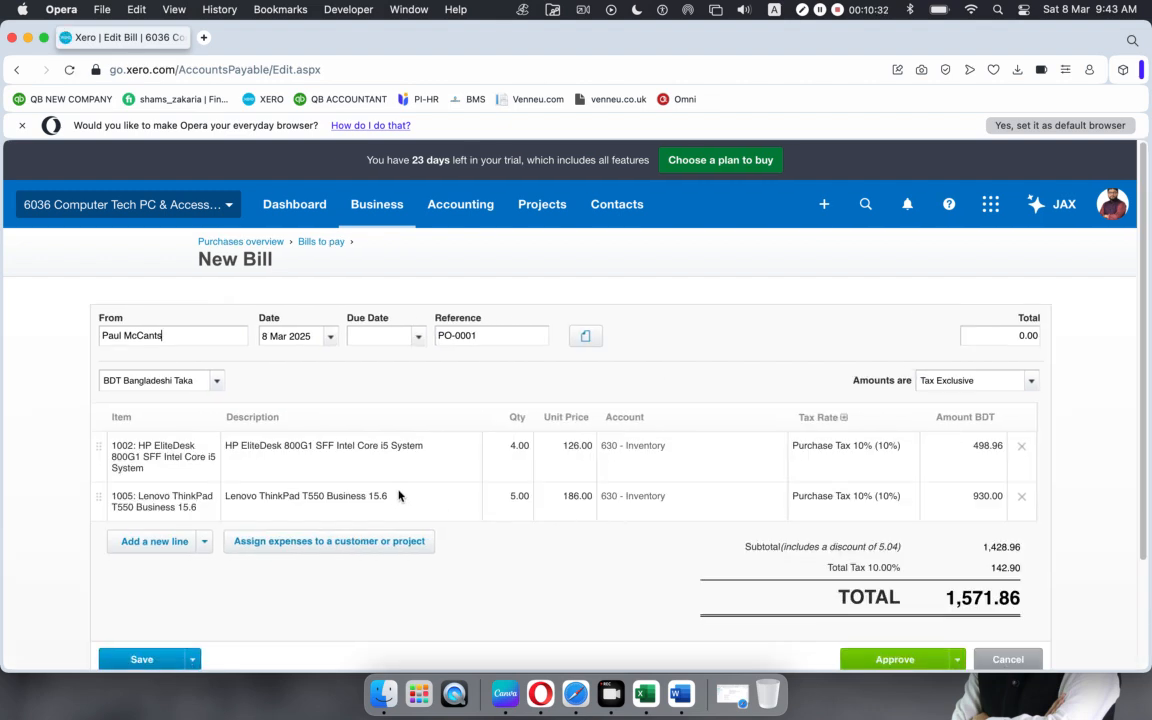
Step: Change the HP EliteDesk quantity from 4 to 5 and save the 1,709.07 bill as a draft
{"action": "left_click", "coordinate": [514, 450]}
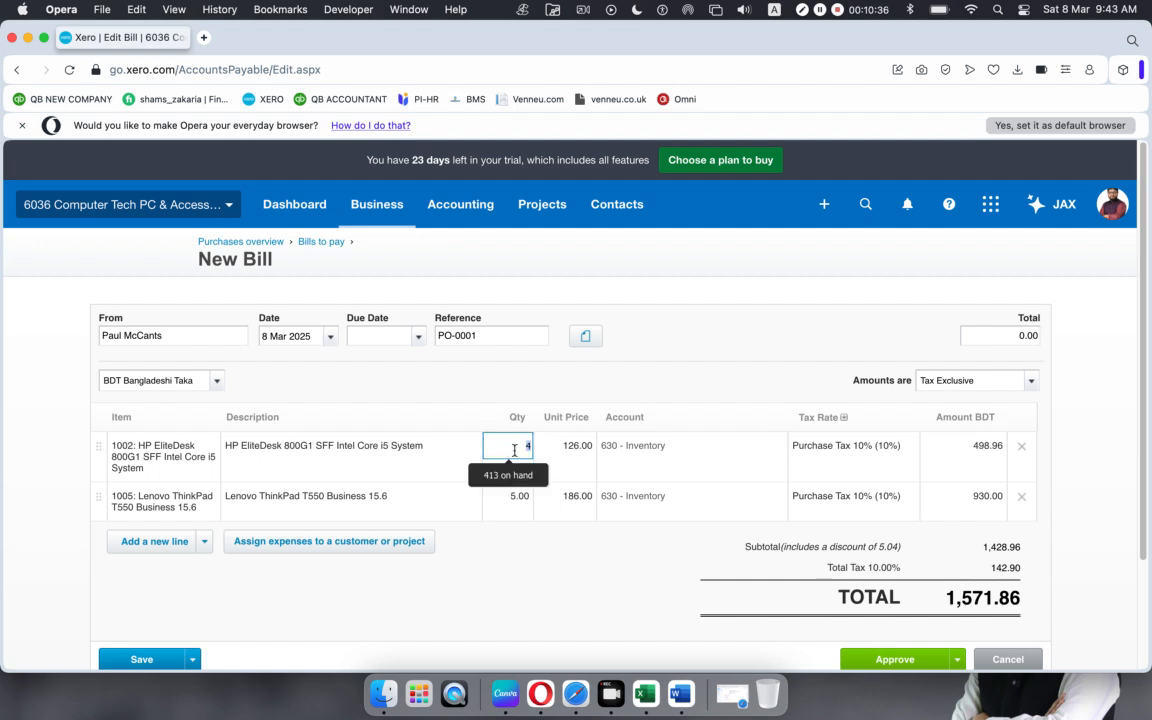
{"action": "type", "text": "5"}
{"action": "left_click", "coordinate": [495, 579]}
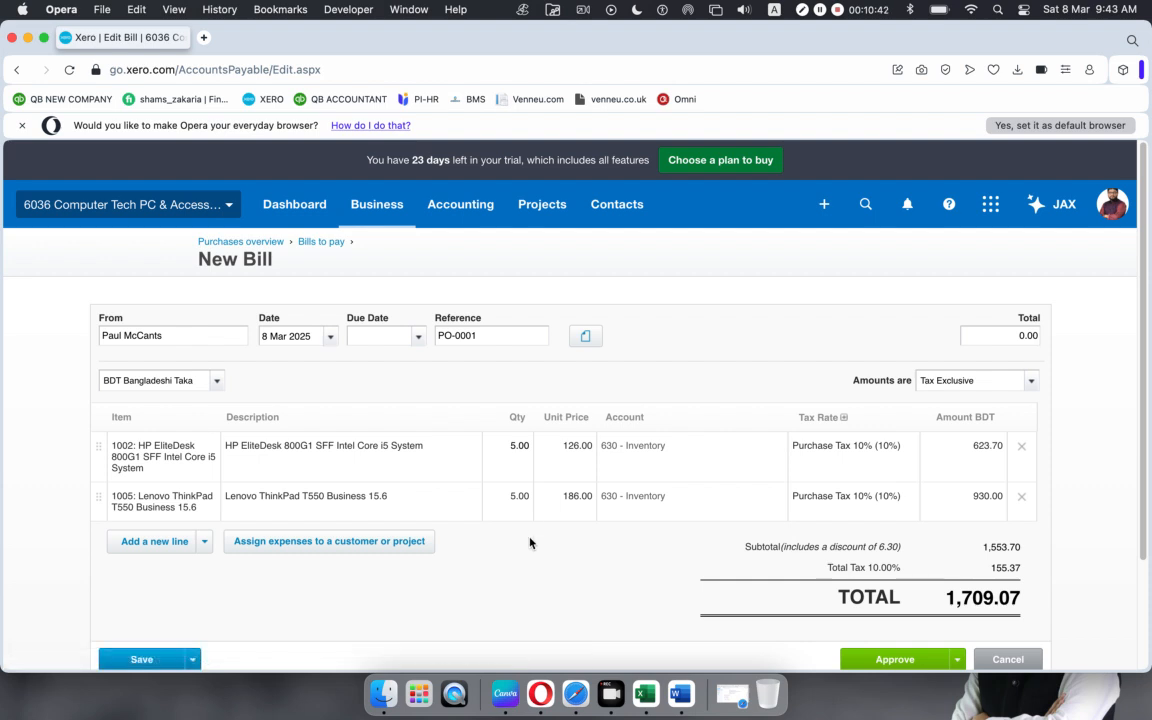
{"action": "scroll", "coordinate": [641, 603], "scroll_direction": "down", "scroll_amount": 1}
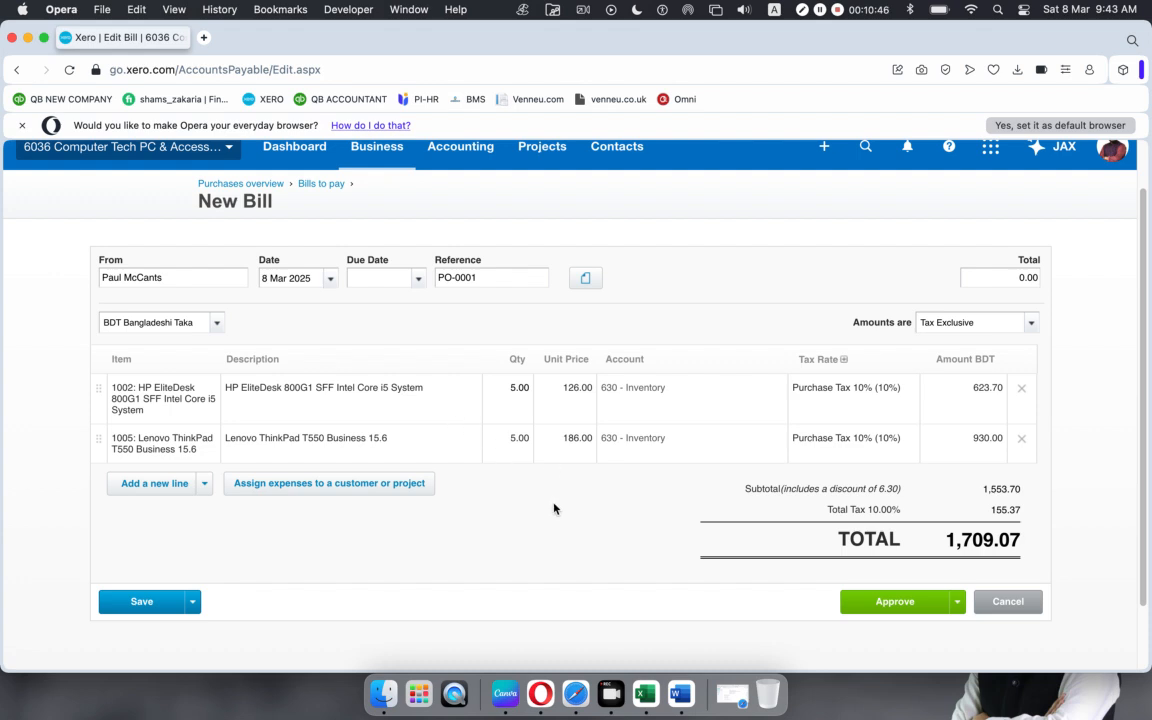
{"action": "scroll", "coordinate": [800, 555], "scroll_direction": "down", "scroll_amount": 1}
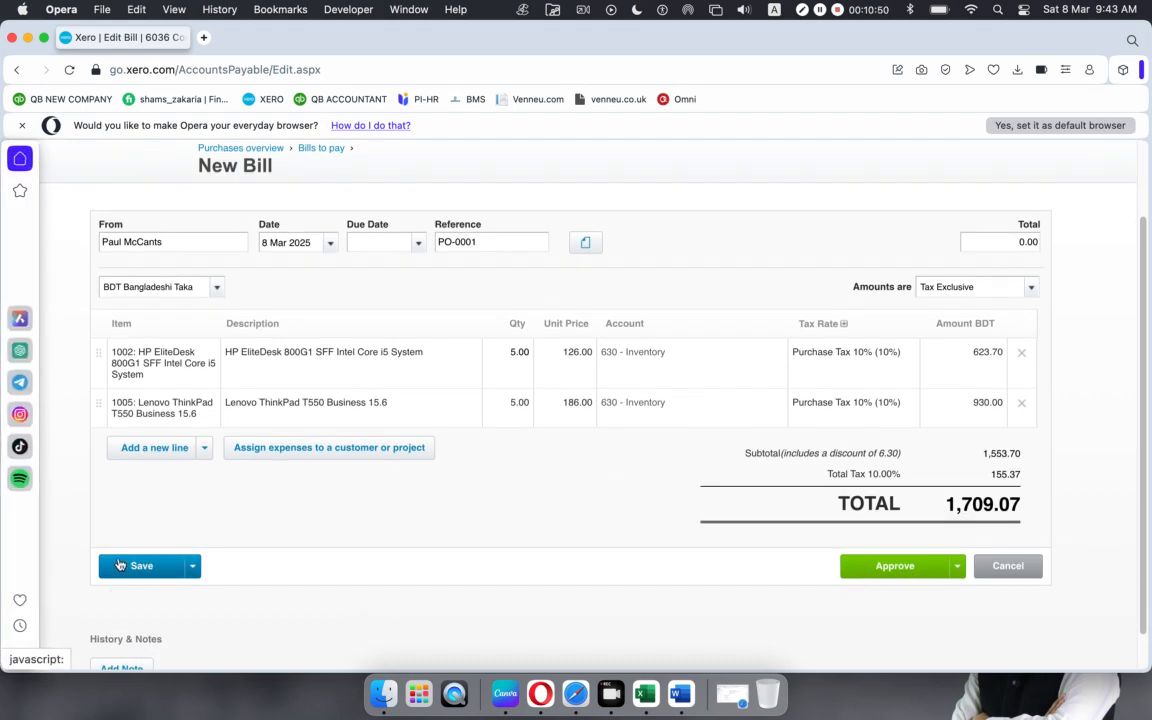
{"action": "left_click", "coordinate": [119, 566]}
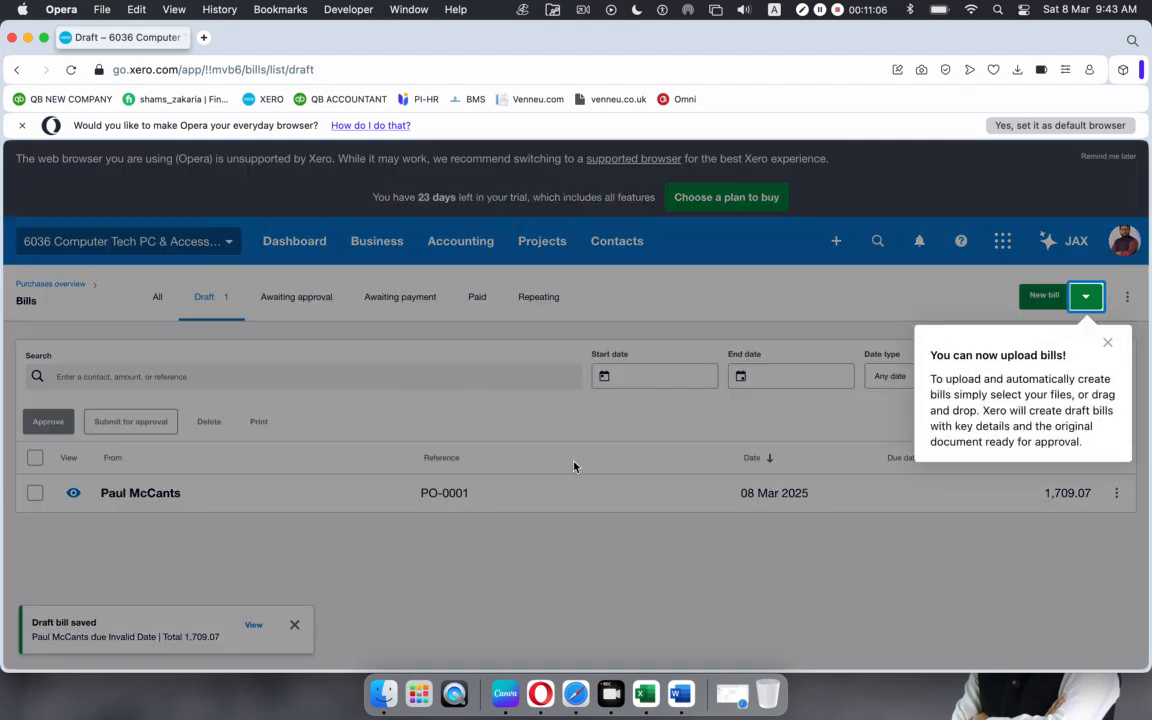
Step: Dismiss the upload tip and view the purchase orders filtered to Billed, showing PO-0001
{"action": "left_click", "coordinate": [1108, 342]}
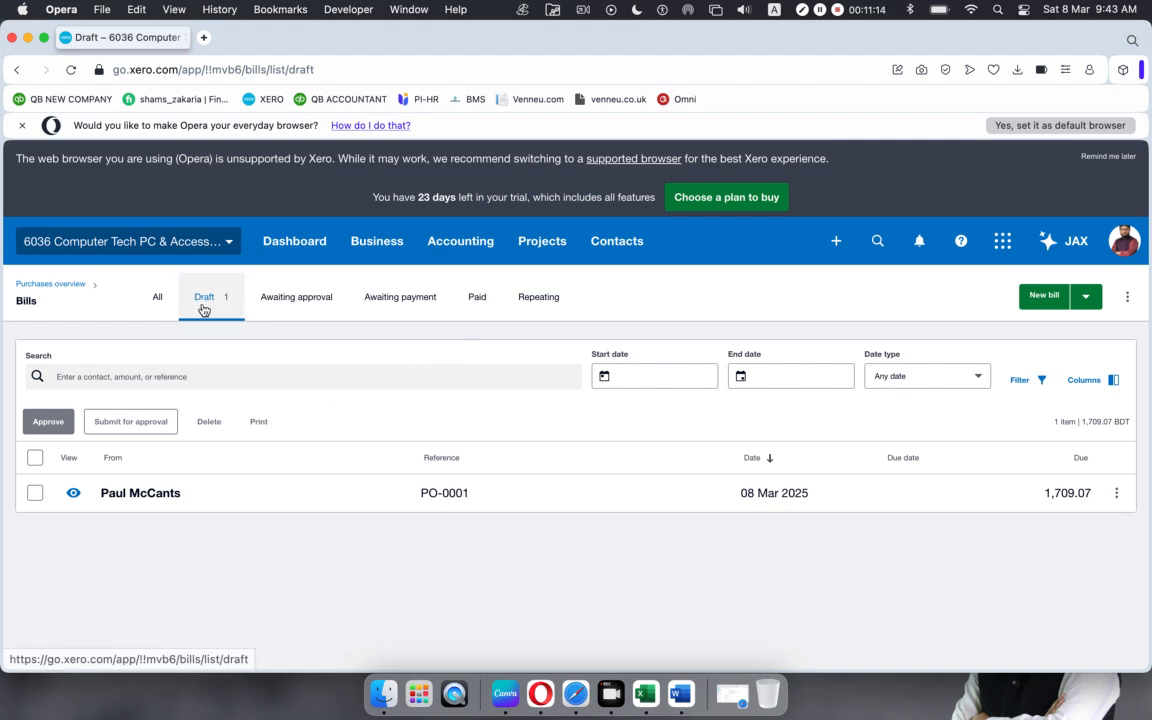
{"action": "left_click", "coordinate": [51, 285]}
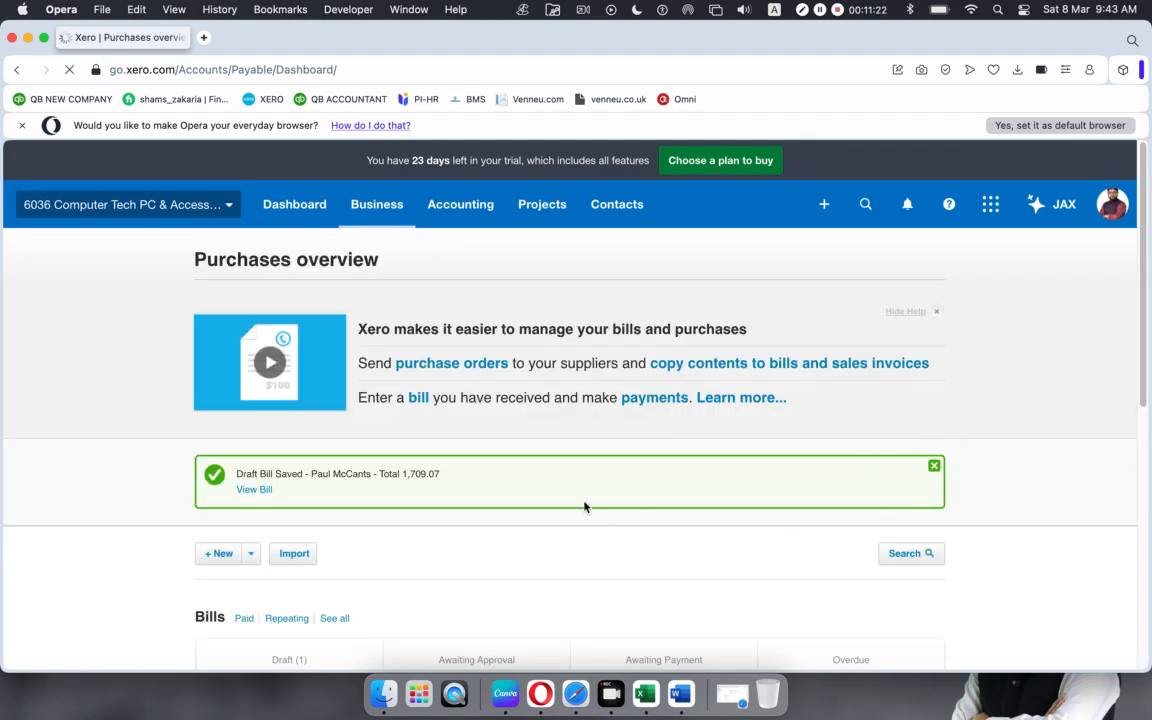
{"action": "scroll", "coordinate": [586, 507], "scroll_direction": "down", "scroll_amount": 5}
{"action": "scroll", "coordinate": [586, 507], "scroll_direction": "up", "scroll_amount": 3}
{"action": "scroll", "coordinate": [585, 507], "scroll_direction": "up", "scroll_amount": 3}
{"action": "scroll", "coordinate": [450, 462], "scroll_direction": "down", "scroll_amount": 5}
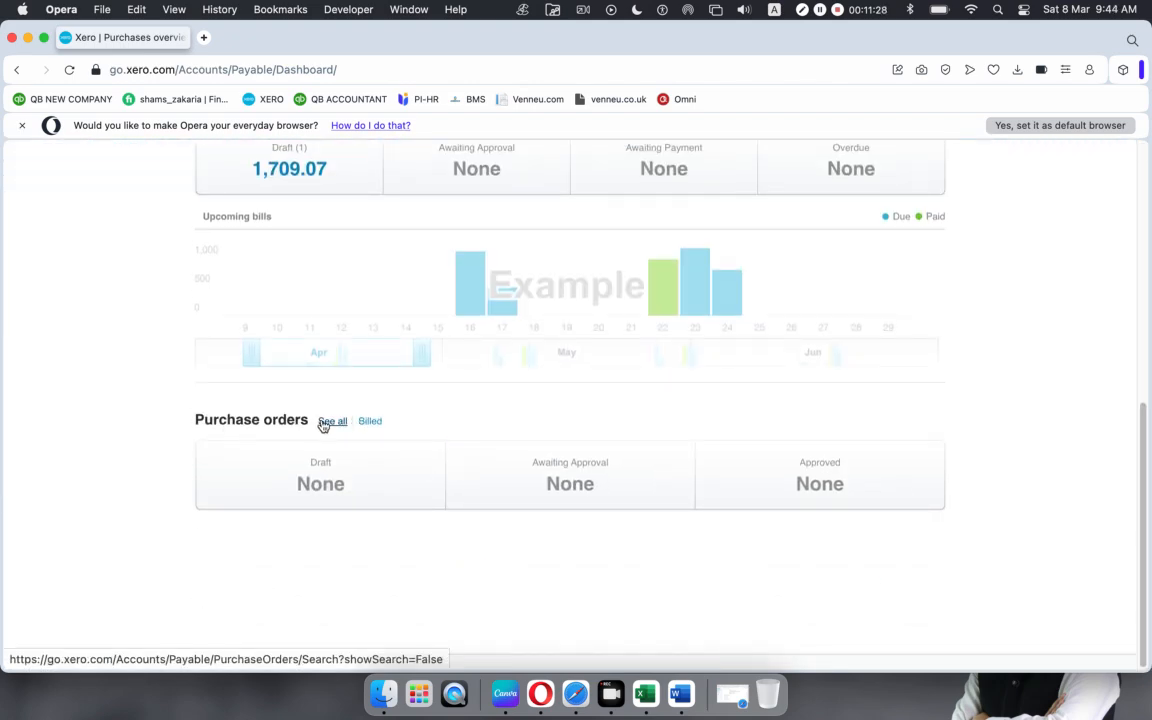
{"action": "left_click", "coordinate": [331, 421]}
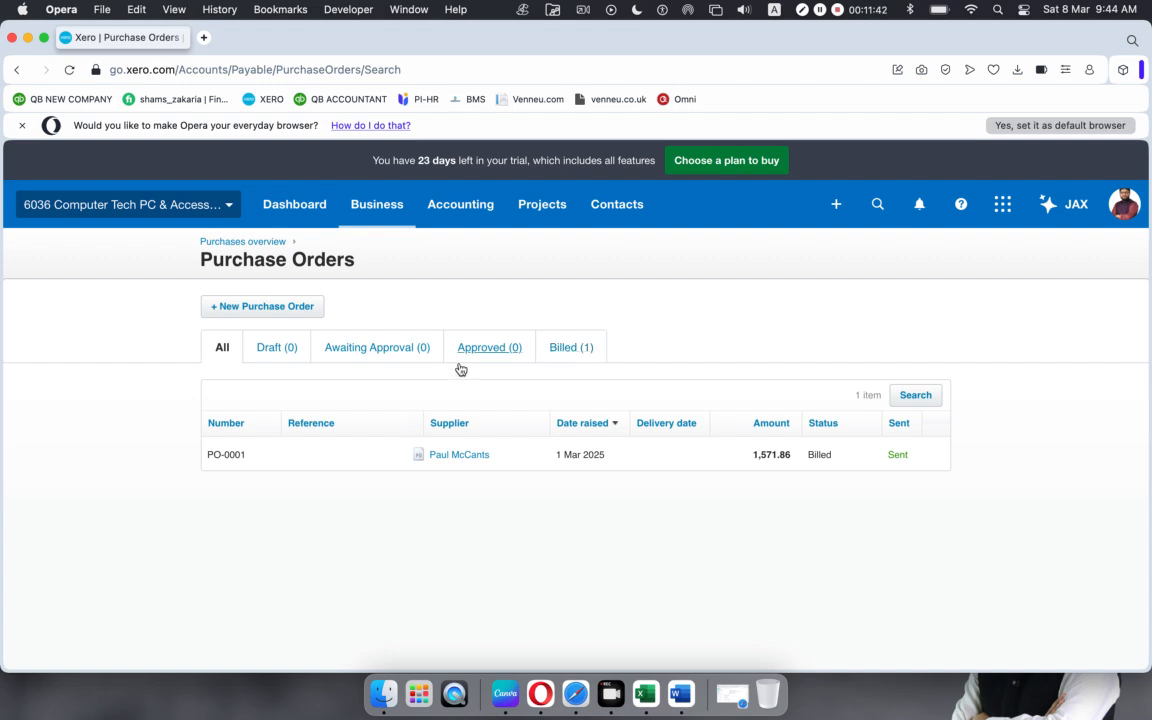
{"action": "left_click", "coordinate": [562, 350]}
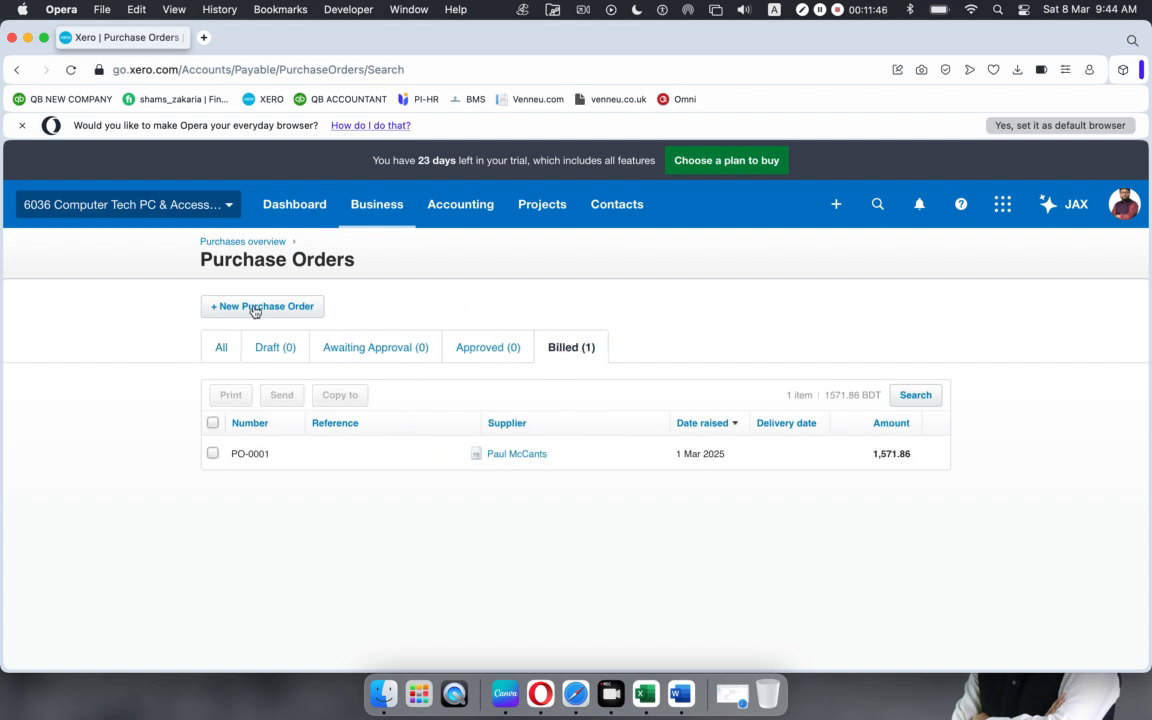
Step: Go back to the Purchases overview and open the full Bills list
{"action": "left_click", "coordinate": [250, 247]}
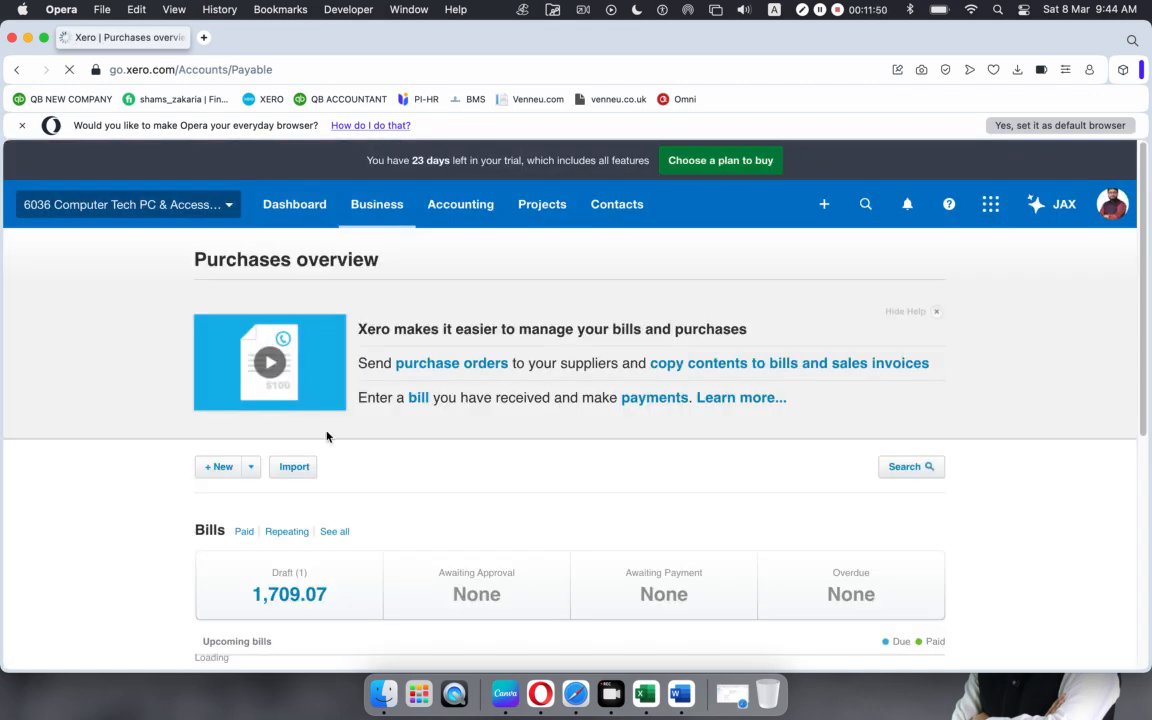
{"action": "scroll", "coordinate": [211, 529], "scroll_direction": "down", "scroll_amount": 3}
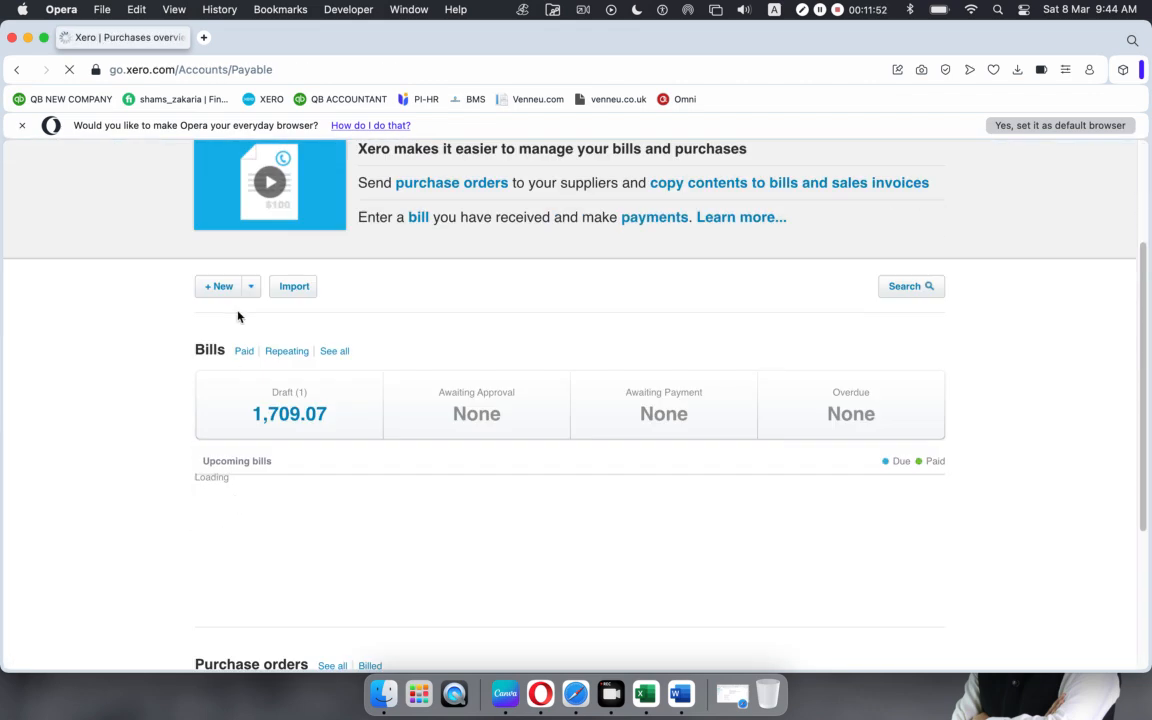
{"action": "left_click", "coordinate": [335, 351]}
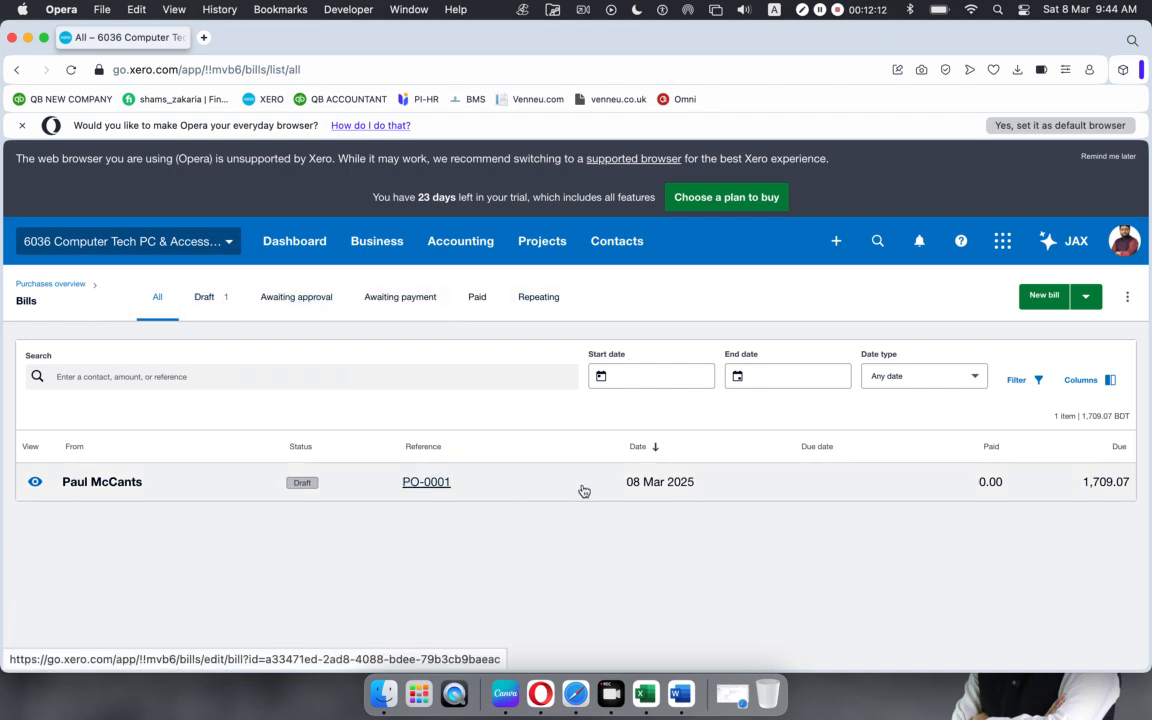
Step: Open the PO-0001 bill from the Draft bills list
{"action": "left_click", "coordinate": [208, 300]}
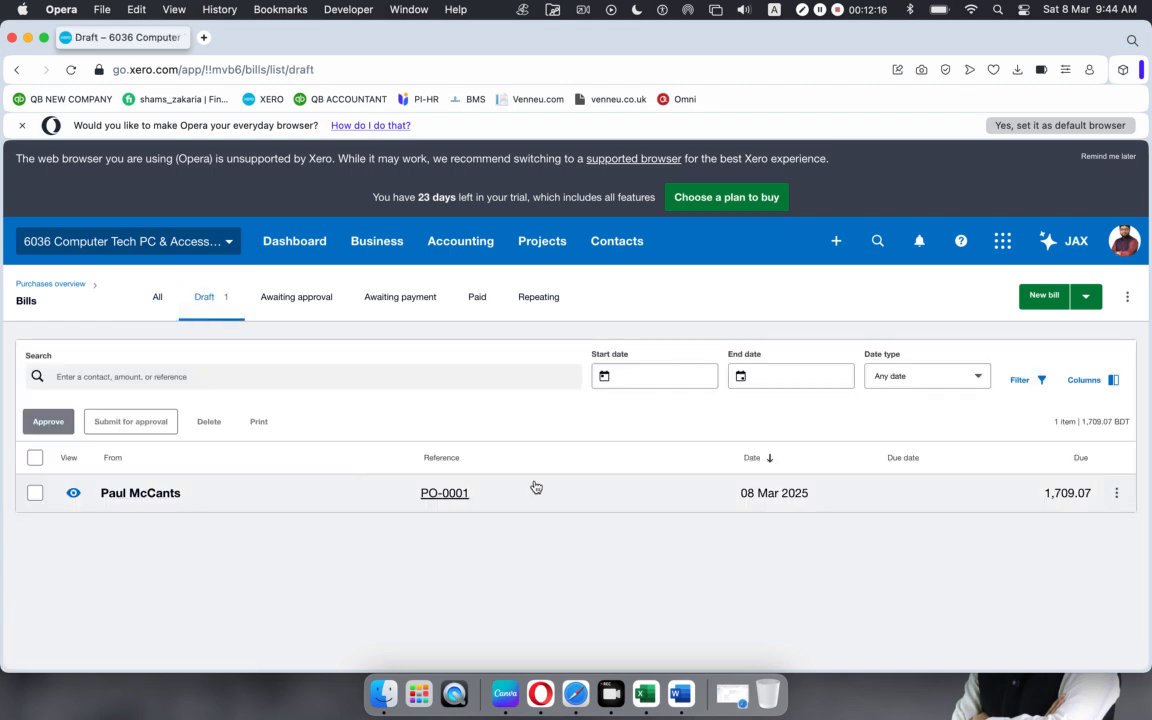
{"action": "left_click", "coordinate": [592, 493]}
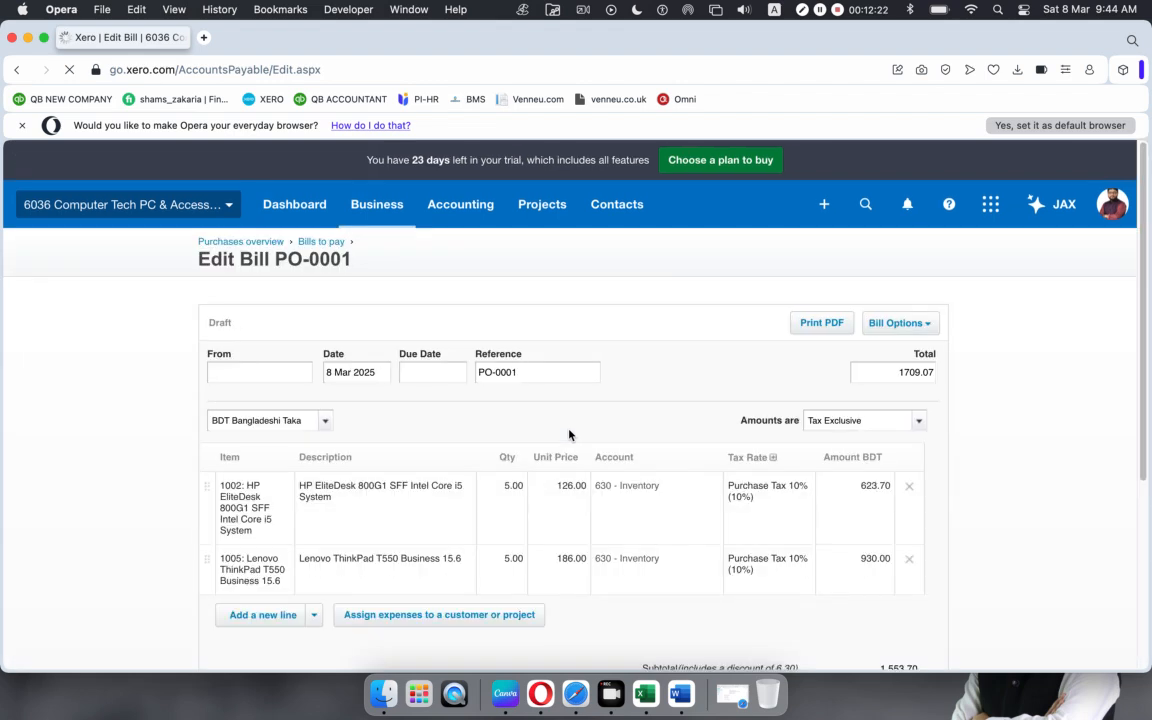
{"action": "scroll", "coordinate": [569, 433], "scroll_direction": "down", "scroll_amount": 5}
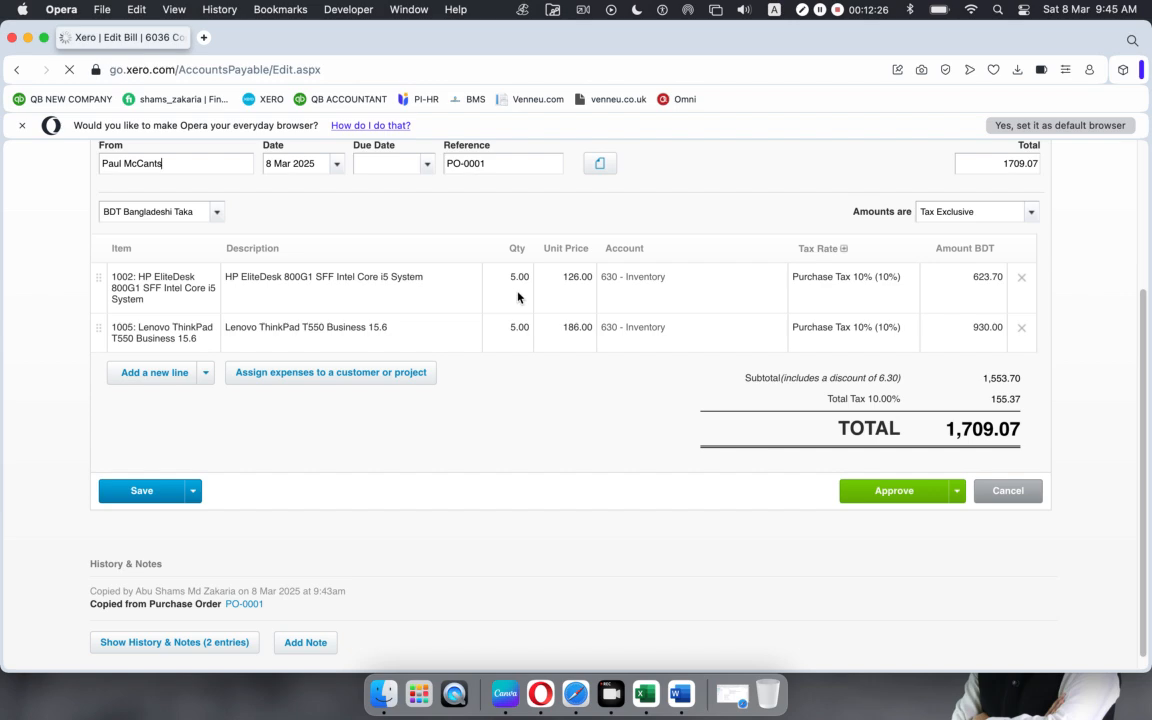
{"action": "scroll", "coordinate": [658, 494], "scroll_direction": "down", "scroll_amount": 5}
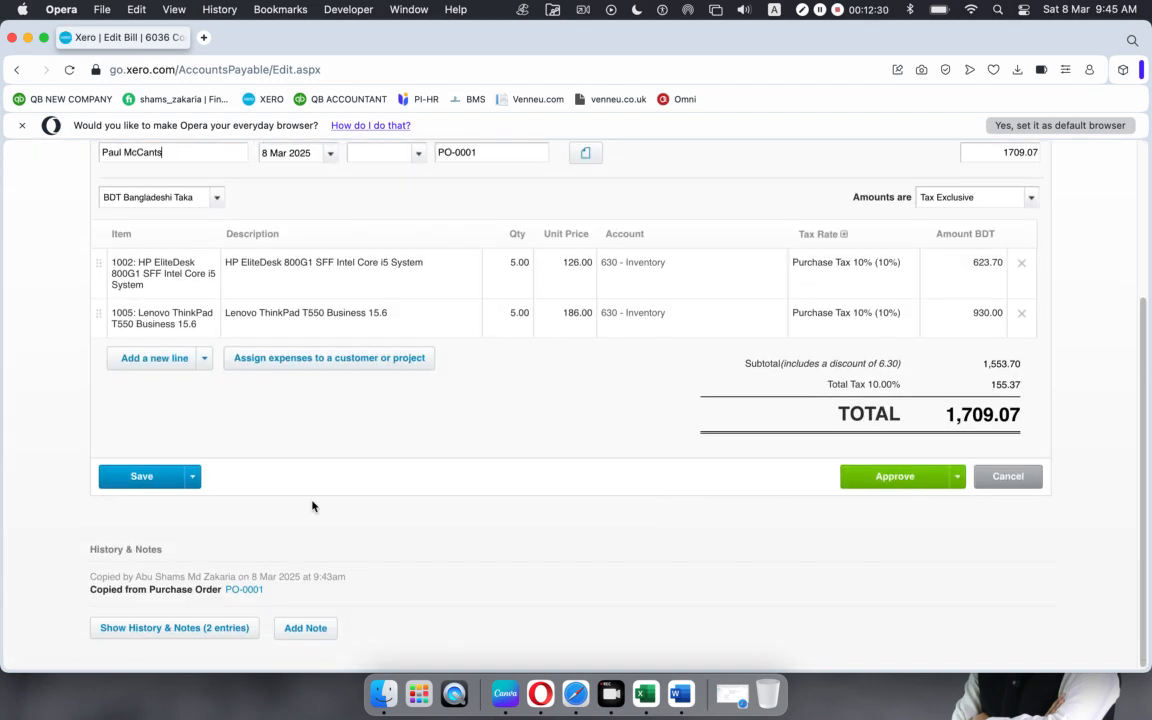
Step: Set the bill's due date to 31 Mar 2025 and approve it
{"action": "left_click", "coordinate": [962, 480]}
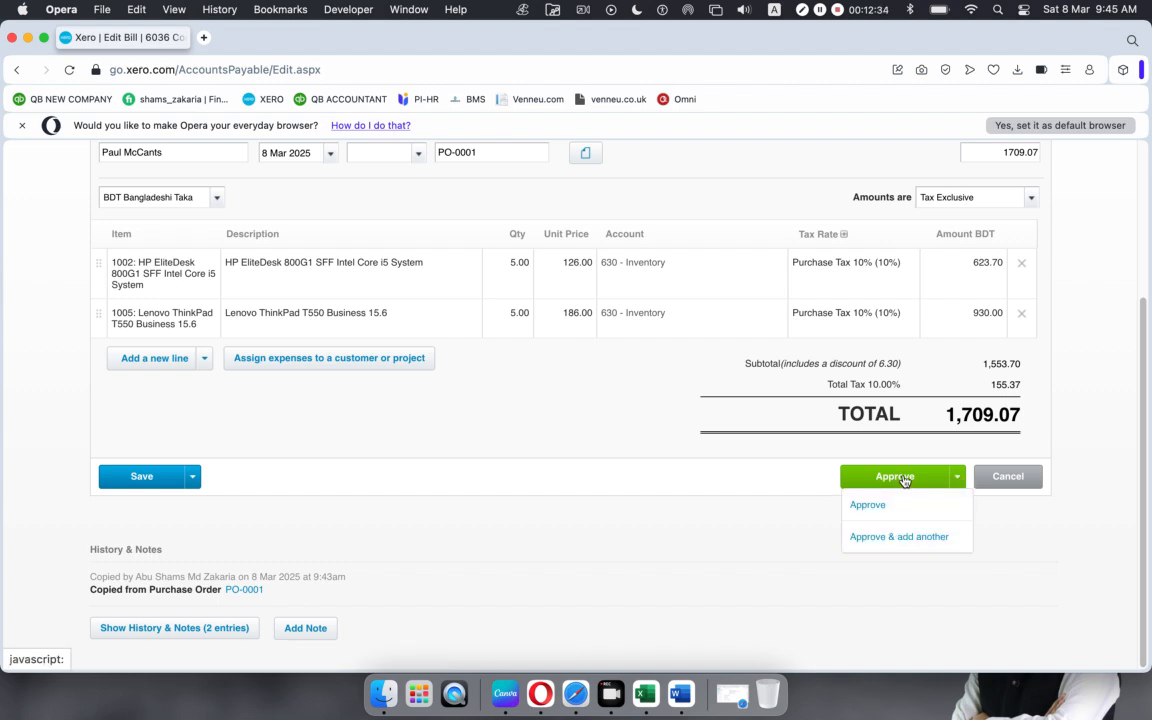
{"action": "left_click", "coordinate": [904, 478]}
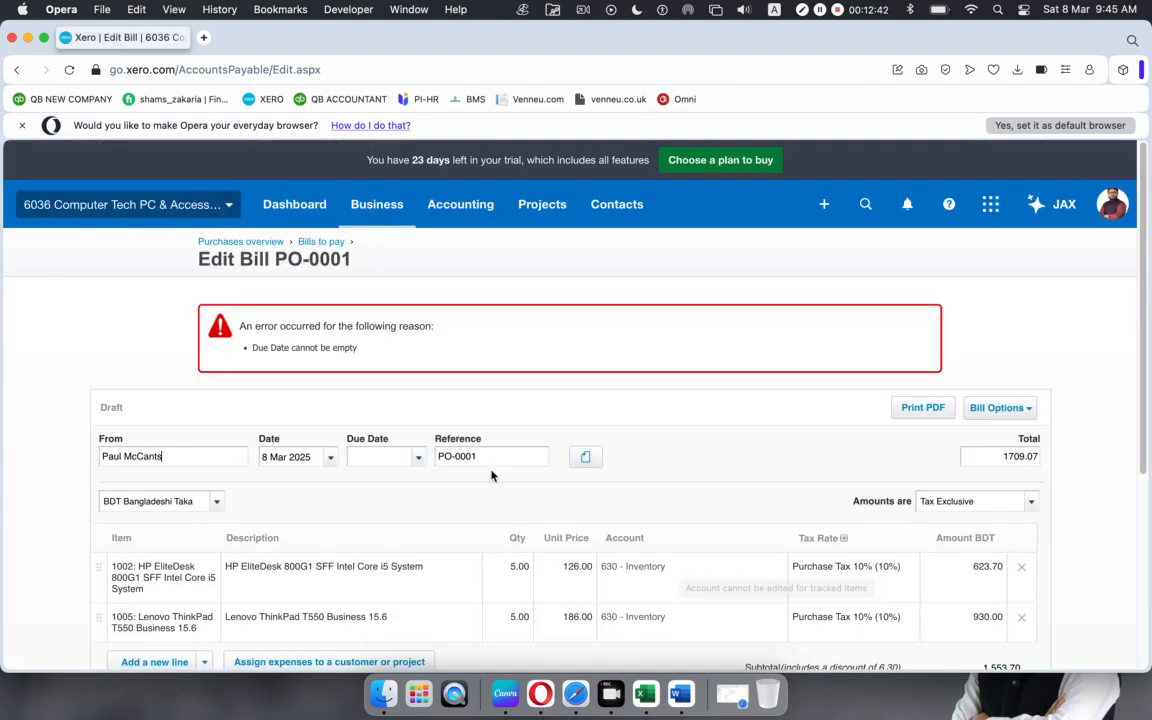
{"action": "scroll", "coordinate": [441, 430], "scroll_direction": "down", "scroll_amount": 3}
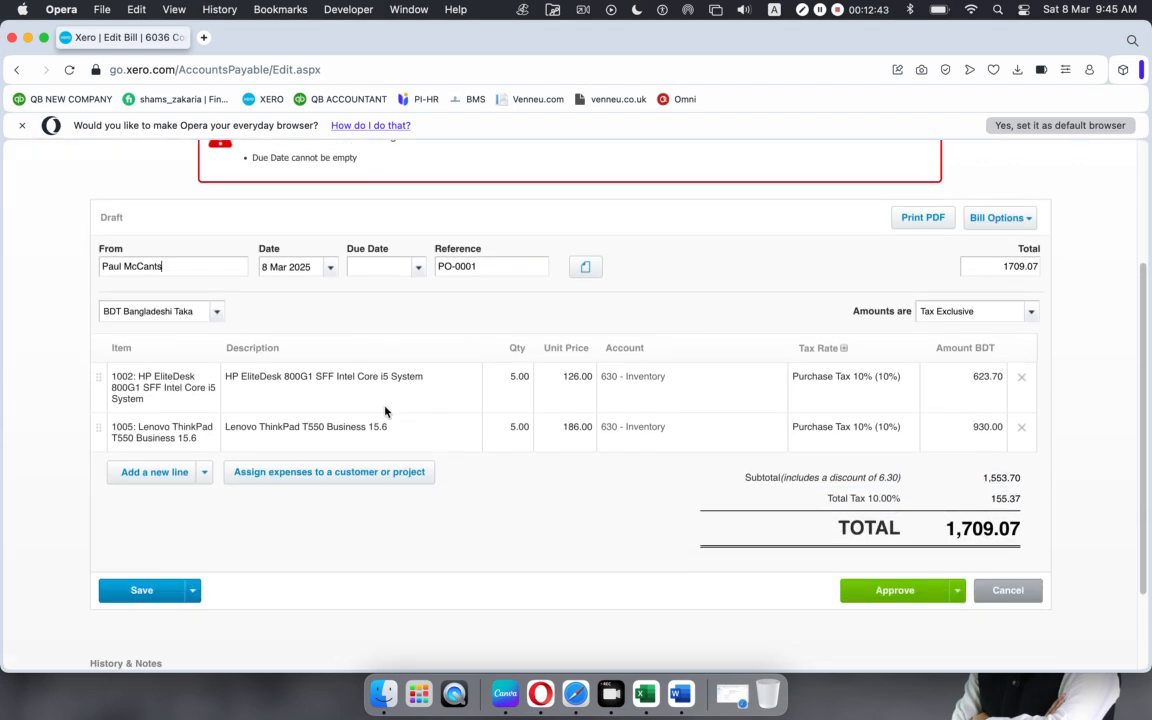
{"action": "left_click", "coordinate": [418, 274]}
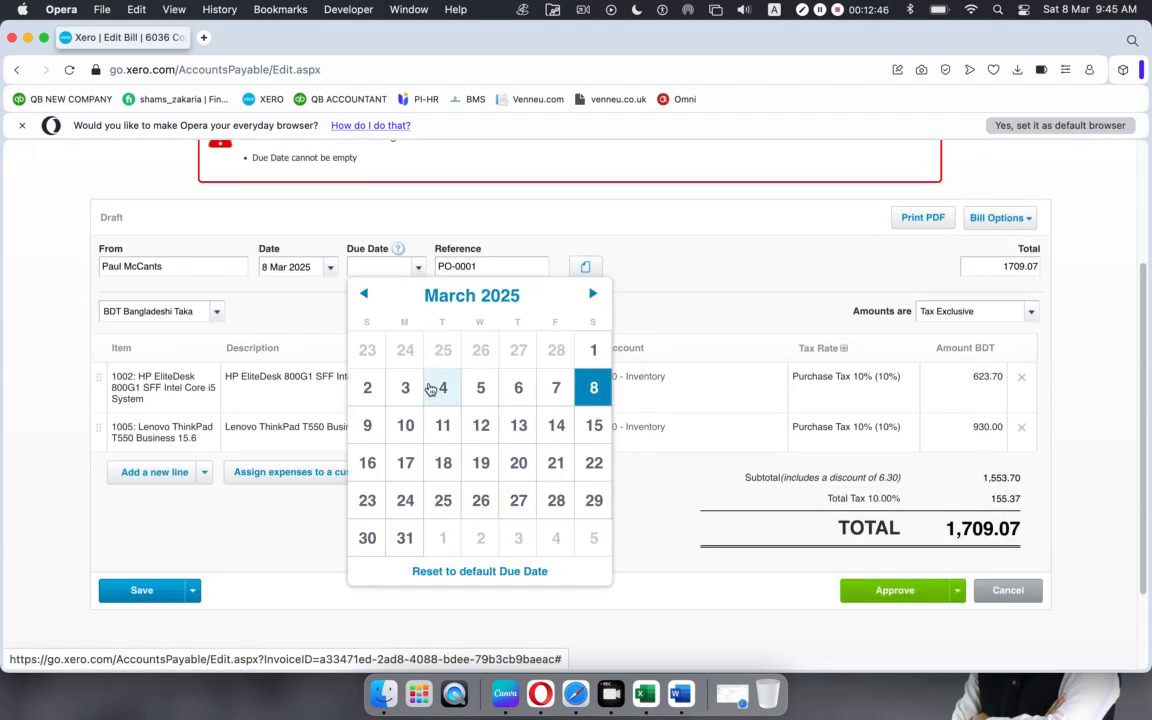
{"action": "left_click", "coordinate": [392, 542]}
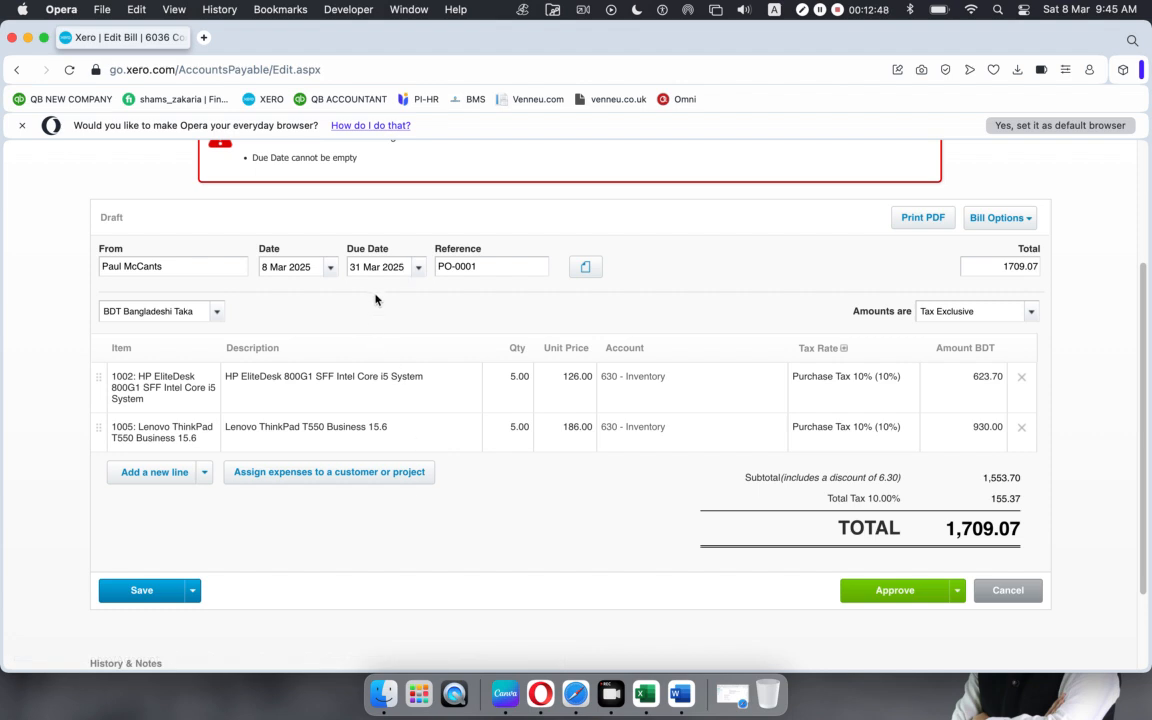
{"action": "left_click", "coordinate": [884, 592]}
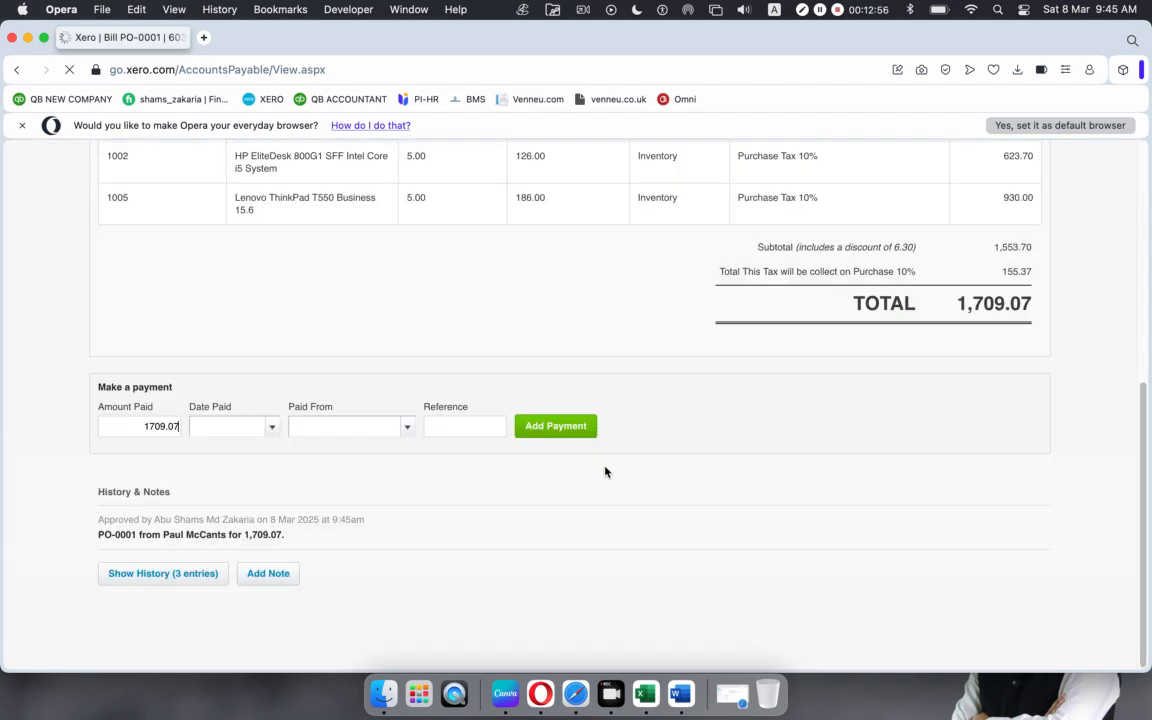
{"action": "scroll", "coordinate": [605, 472], "scroll_direction": "up", "scroll_amount": 10}
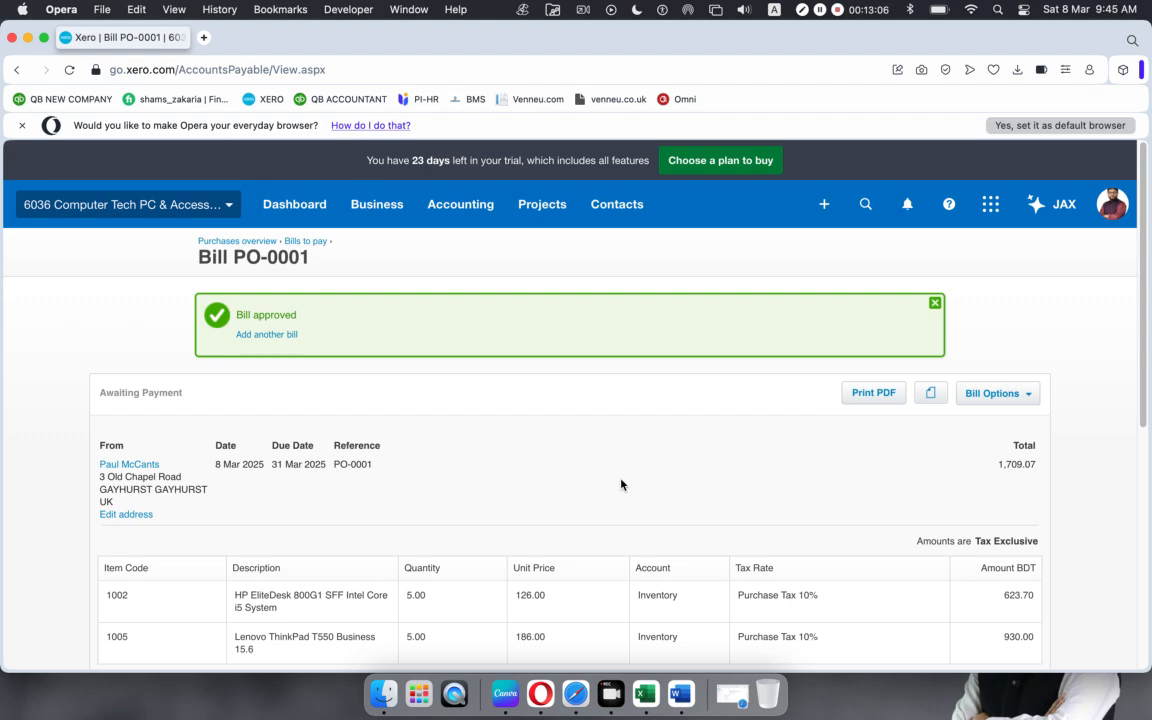
{"action": "scroll", "coordinate": [620, 485], "scroll_direction": "down", "scroll_amount": 5}
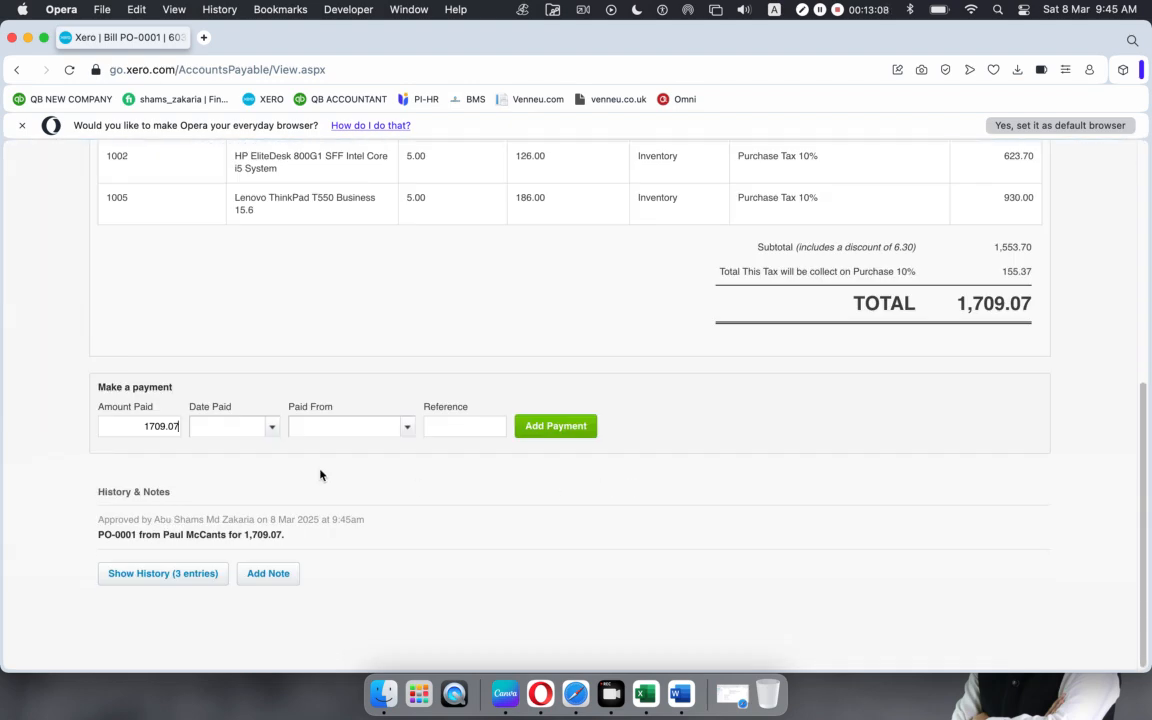
{"action": "left_click_drag", "start_coordinate": [952, 311], "coordinate": [1034, 306]}
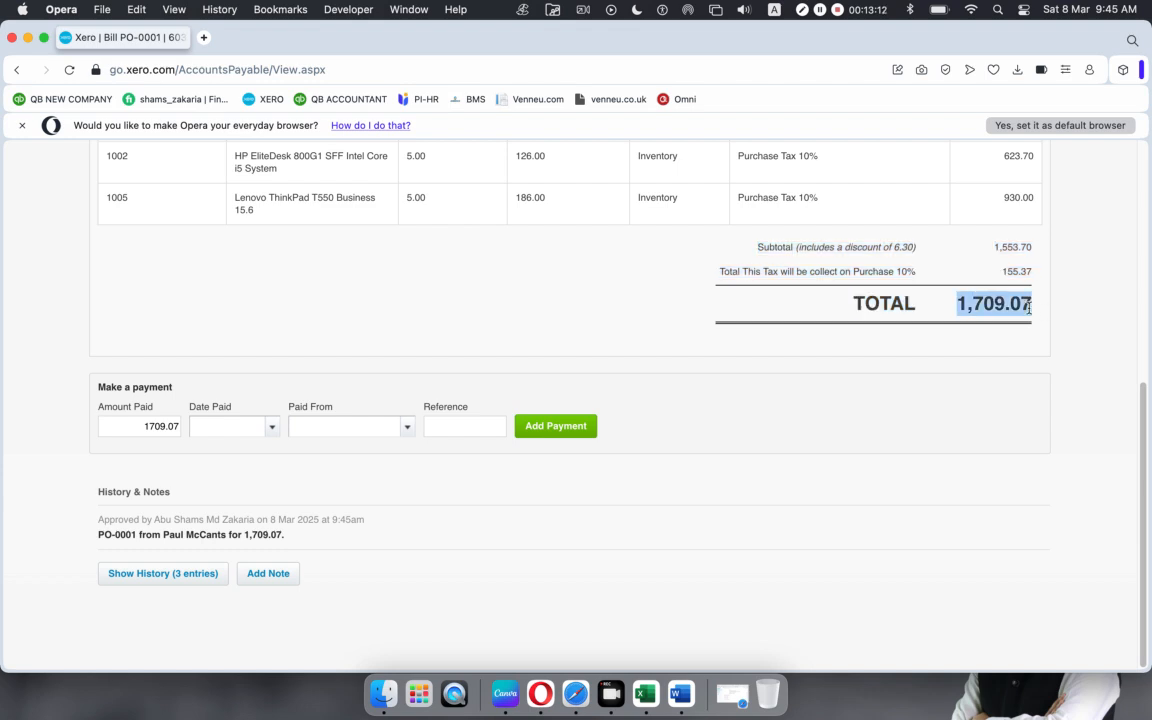
{"action": "left_click", "coordinate": [730, 435]}
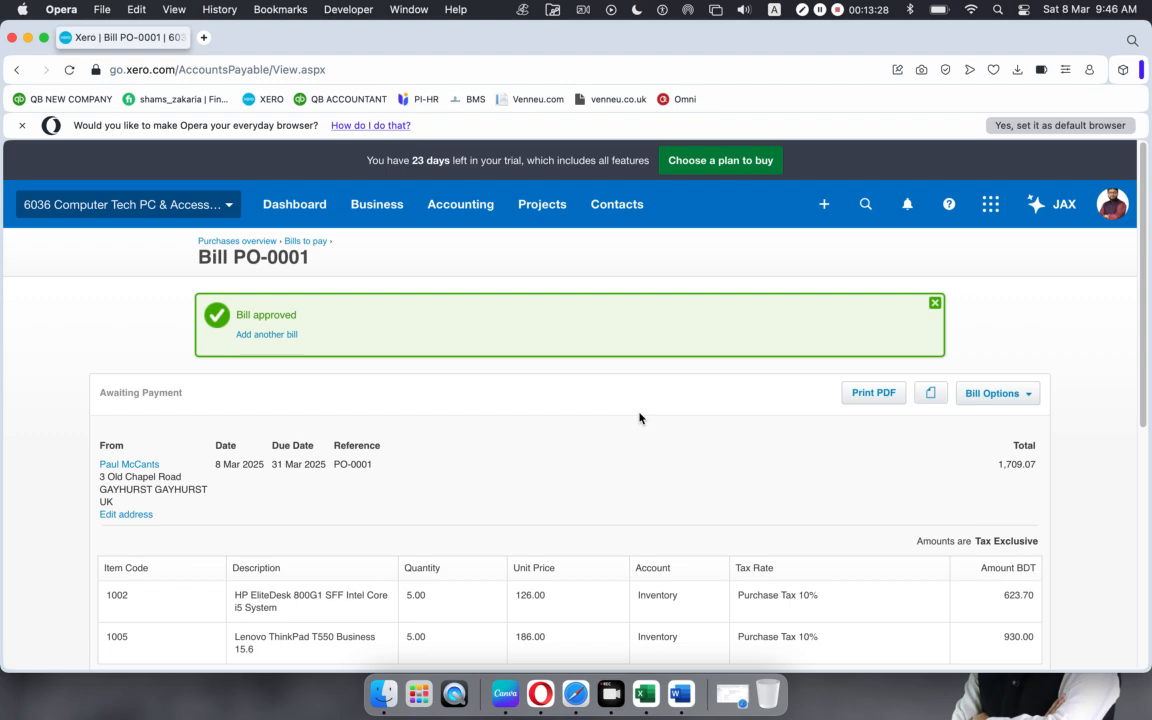
{"action": "scroll", "coordinate": [508, 448], "scroll_direction": "down", "scroll_amount": 4}
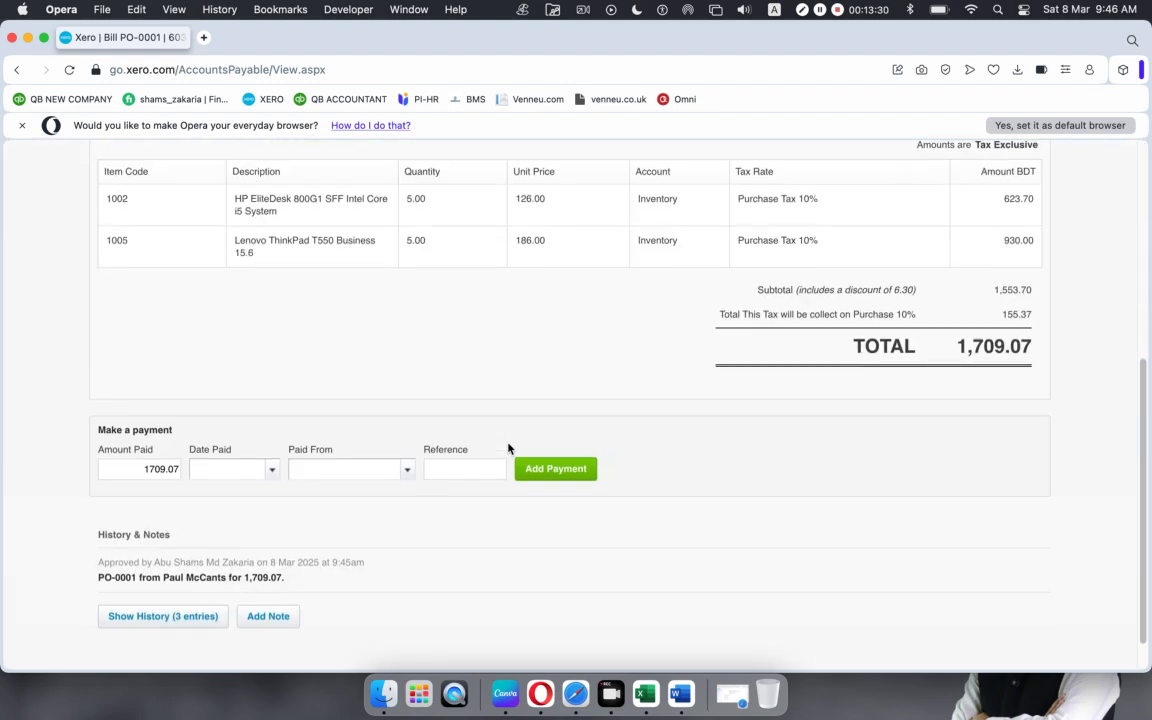
{"action": "scroll", "coordinate": [508, 448], "scroll_direction": "up", "scroll_amount": 4}
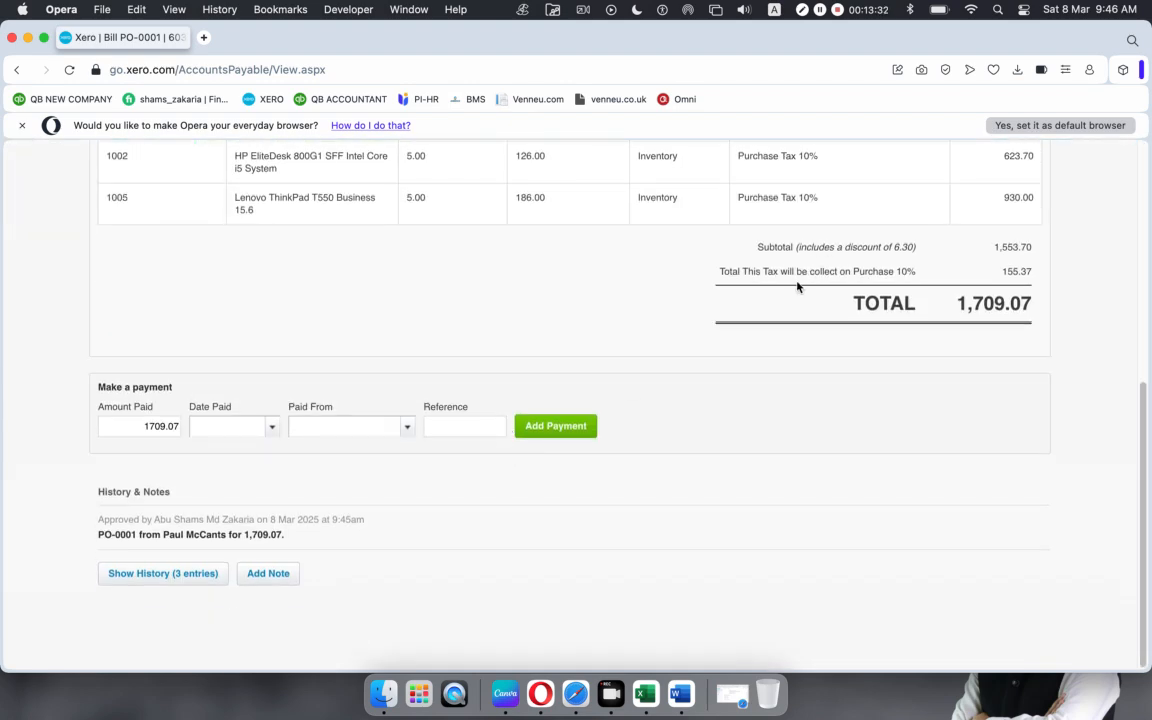
{"action": "scroll", "coordinate": [765, 292], "scroll_direction": "up", "scroll_amount": 1}
{"action": "scroll", "coordinate": [372, 237], "scroll_direction": "up", "scroll_amount": 5}
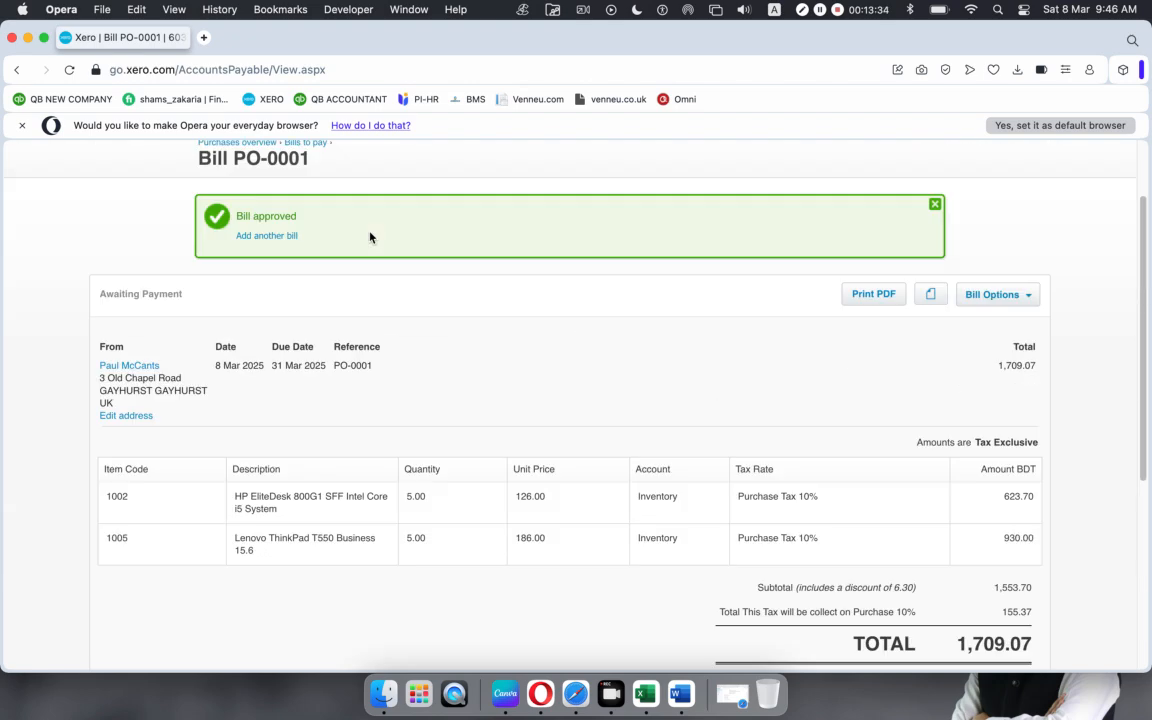
{"action": "scroll", "coordinate": [280, 170], "scroll_direction": "up", "scroll_amount": 1}
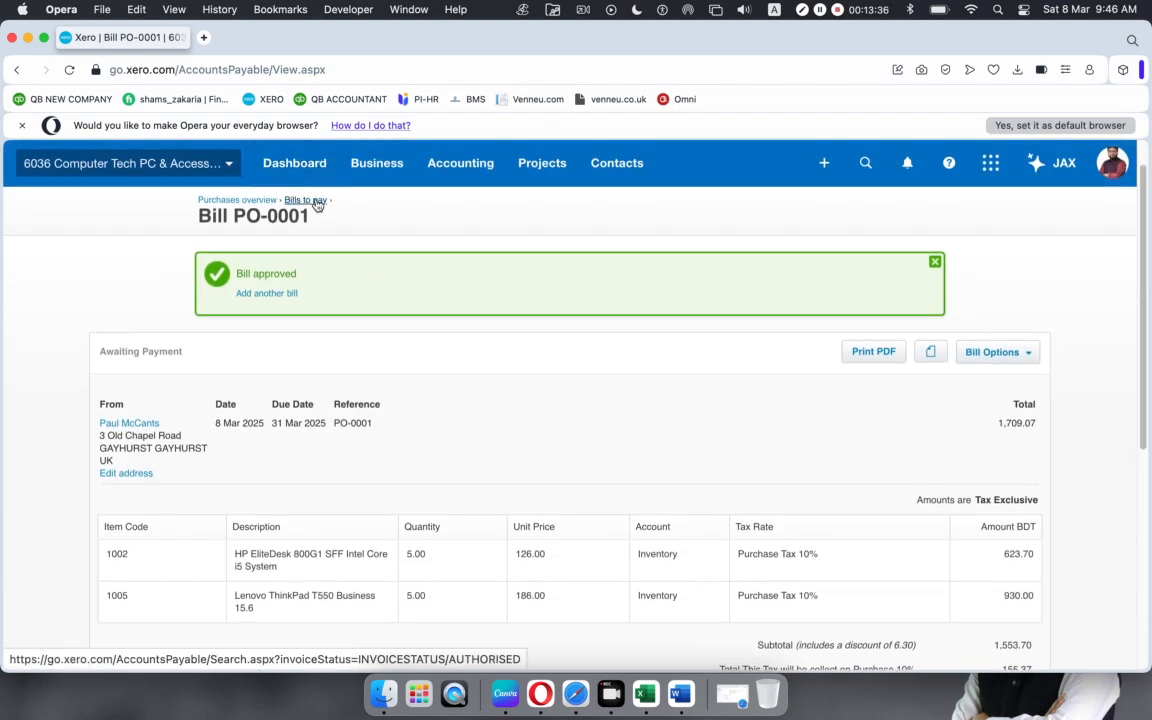
{"action": "left_click", "coordinate": [305, 200]}
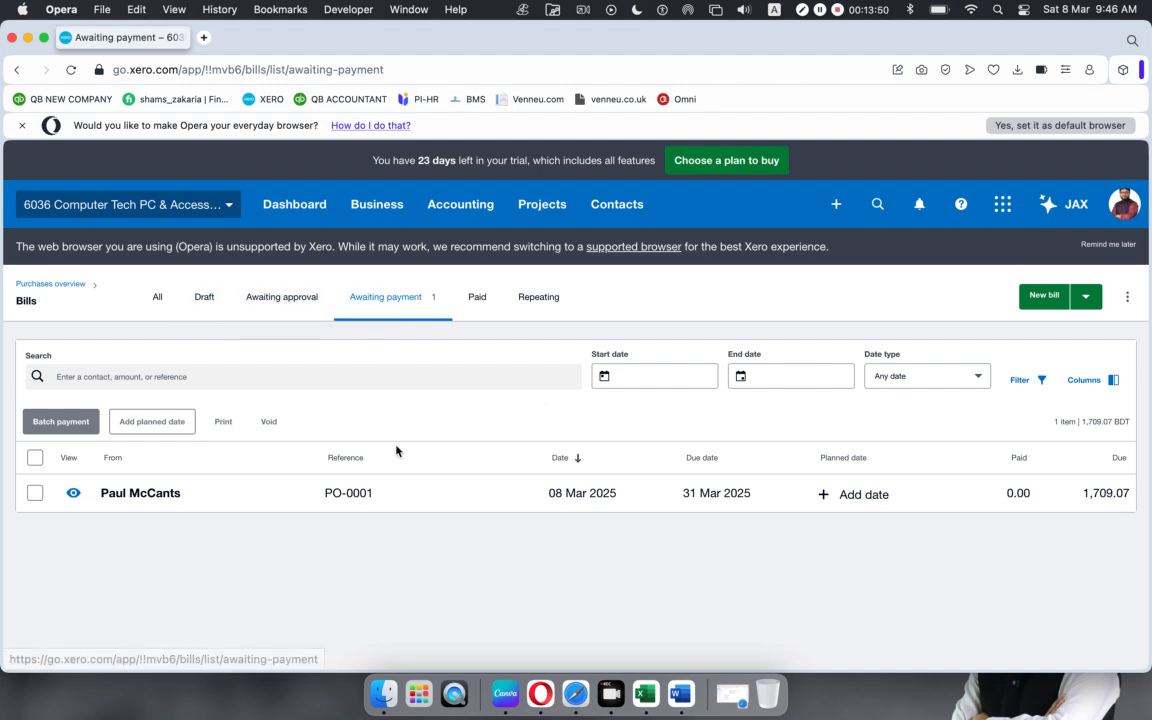
{"action": "left_click", "coordinate": [455, 508]}
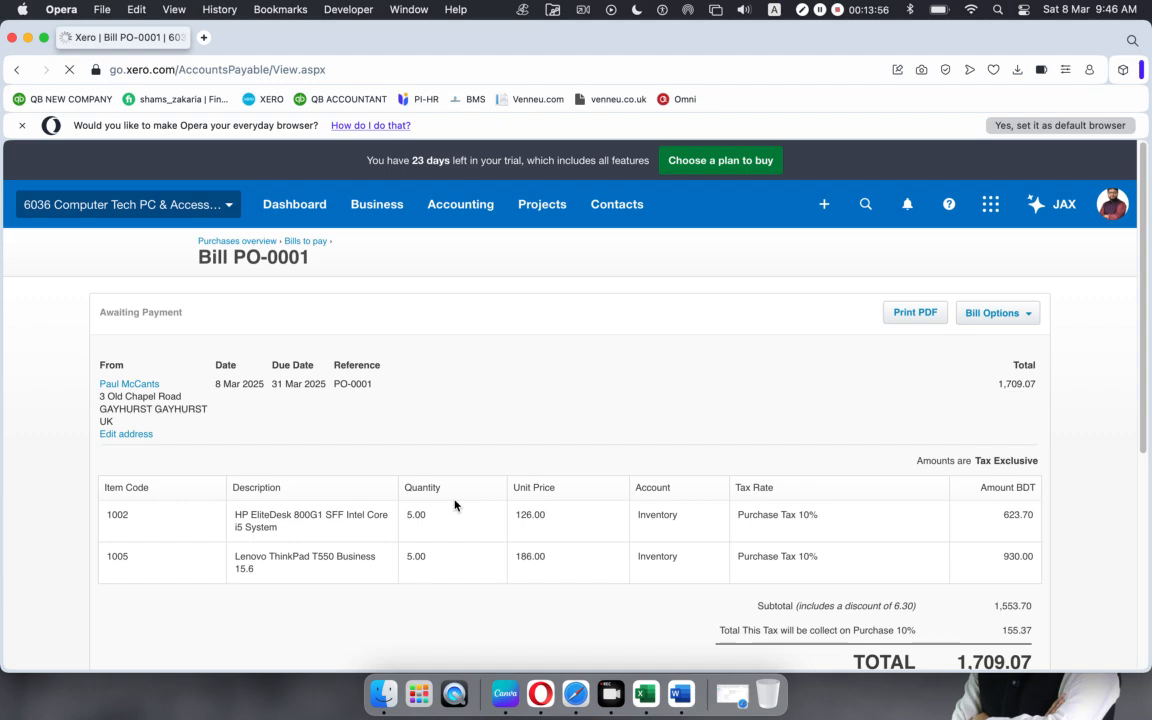
{"action": "scroll", "coordinate": [604, 482], "scroll_direction": "down", "scroll_amount": 5}
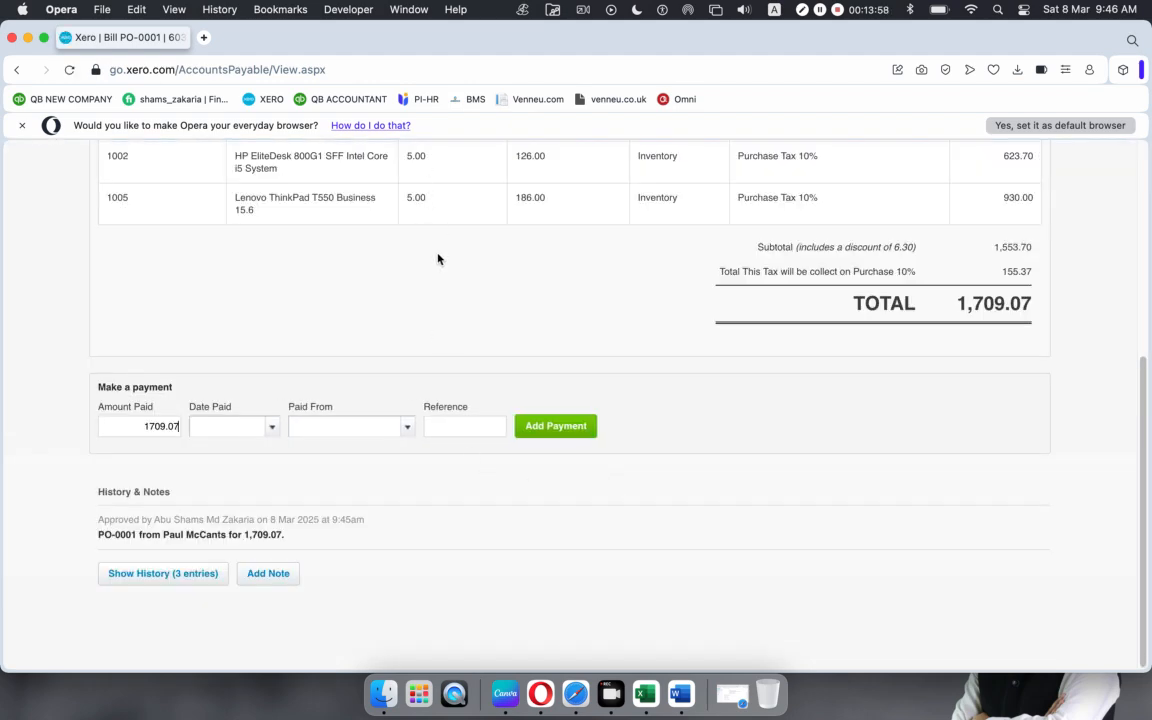
{"action": "scroll", "coordinate": [602, 419], "scroll_direction": "up", "scroll_amount": 5}
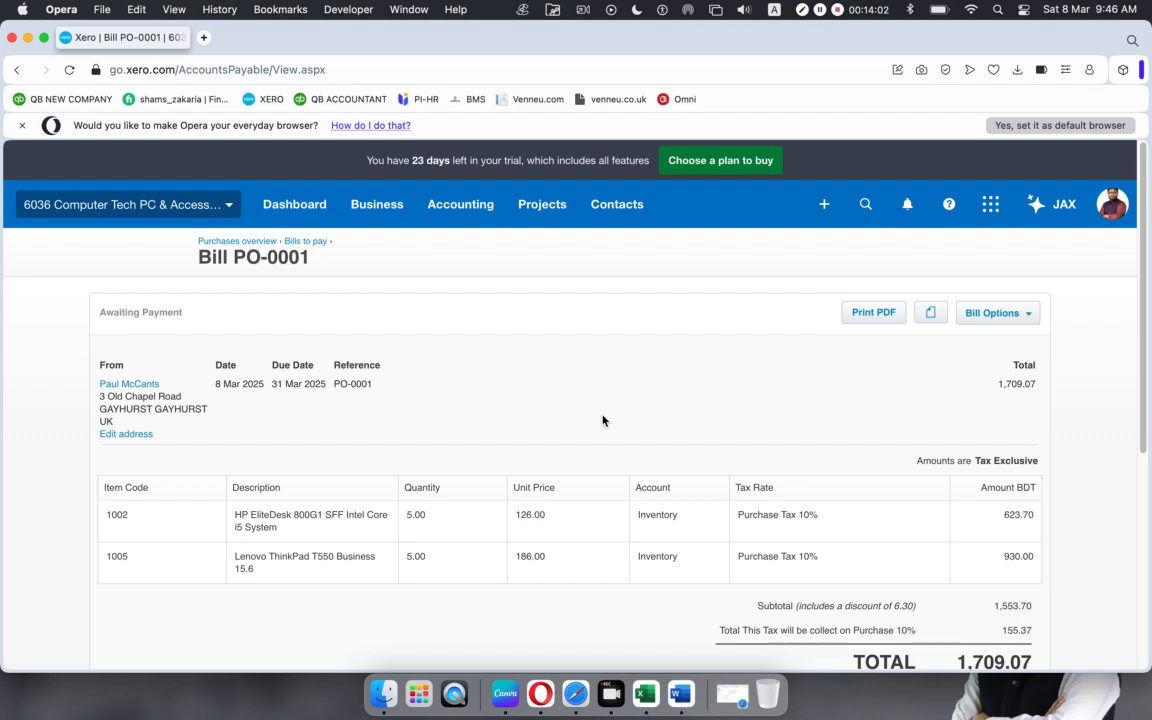
{"action": "scroll", "coordinate": [602, 420], "scroll_direction": "down", "scroll_amount": 5}
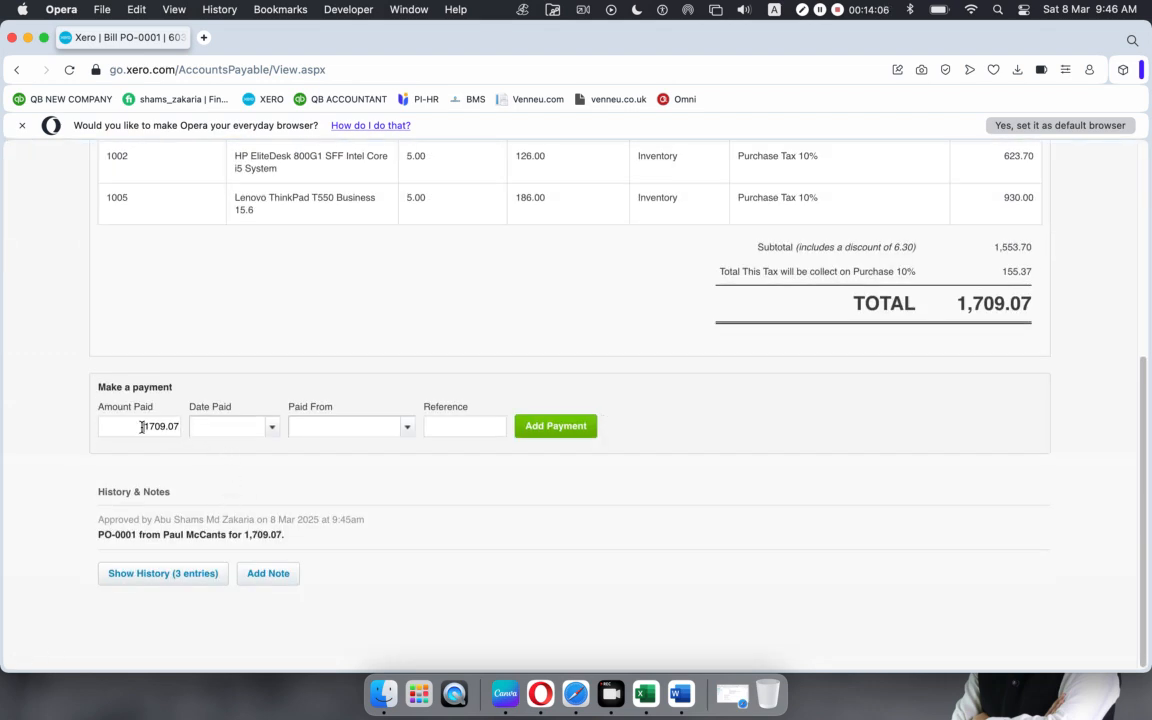
Step: Enter a 1,500.00 payment dated 8 Mar 2025 from the CTPA RBS Bank account
{"action": "left_click_drag", "start_coordinate": [142, 427], "coordinate": [175, 426]}
{"action": "type", "text": "1500"}
{"action": "left_click", "coordinate": [417, 521]}
{"action": "left_click", "coordinate": [275, 429]}
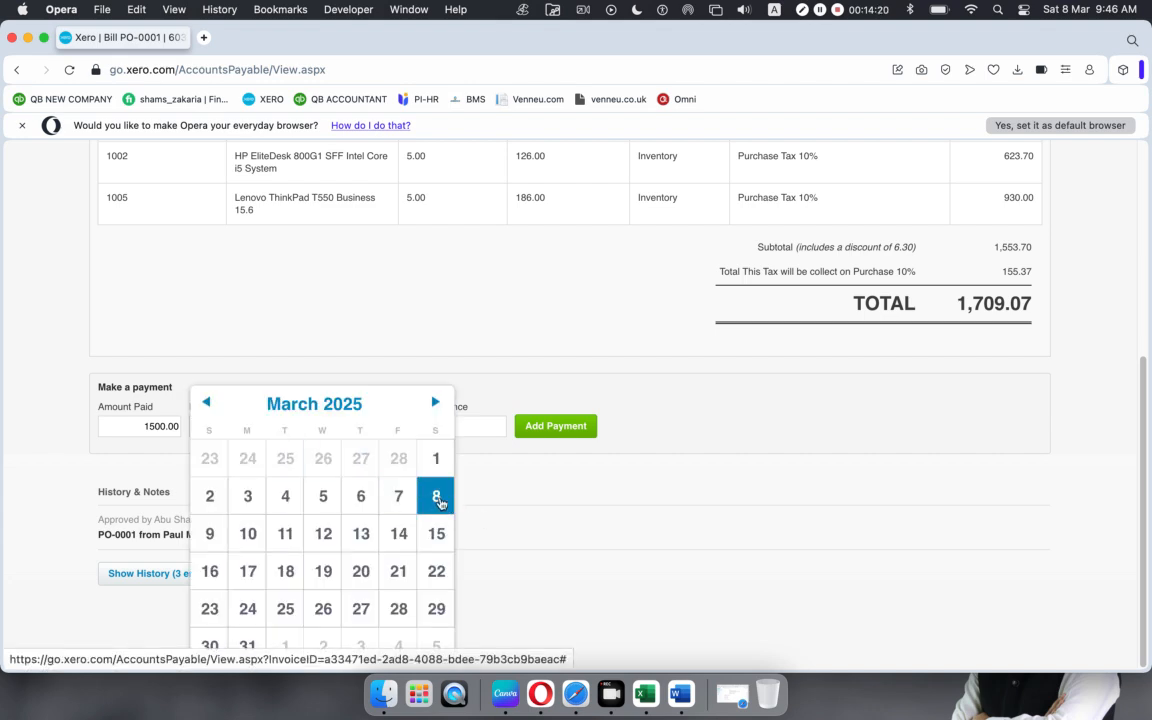
{"action": "left_click", "coordinate": [437, 497]}
{"action": "left_click", "coordinate": [408, 430]}
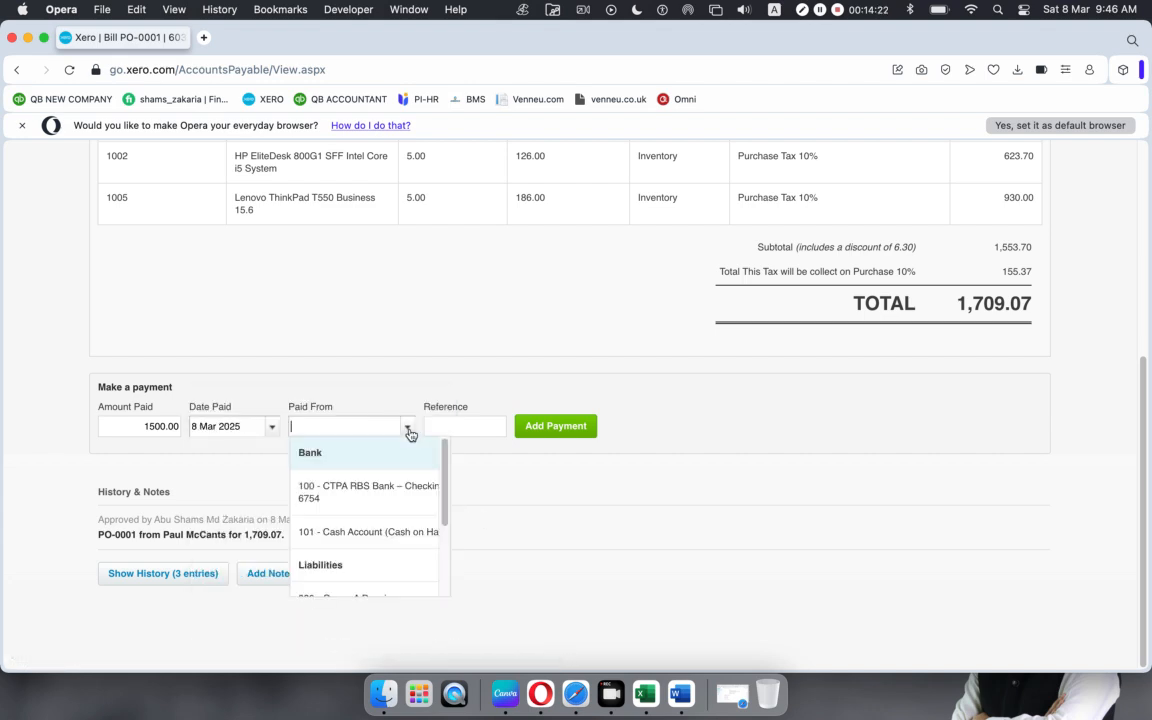
{"action": "left_click", "coordinate": [362, 493]}
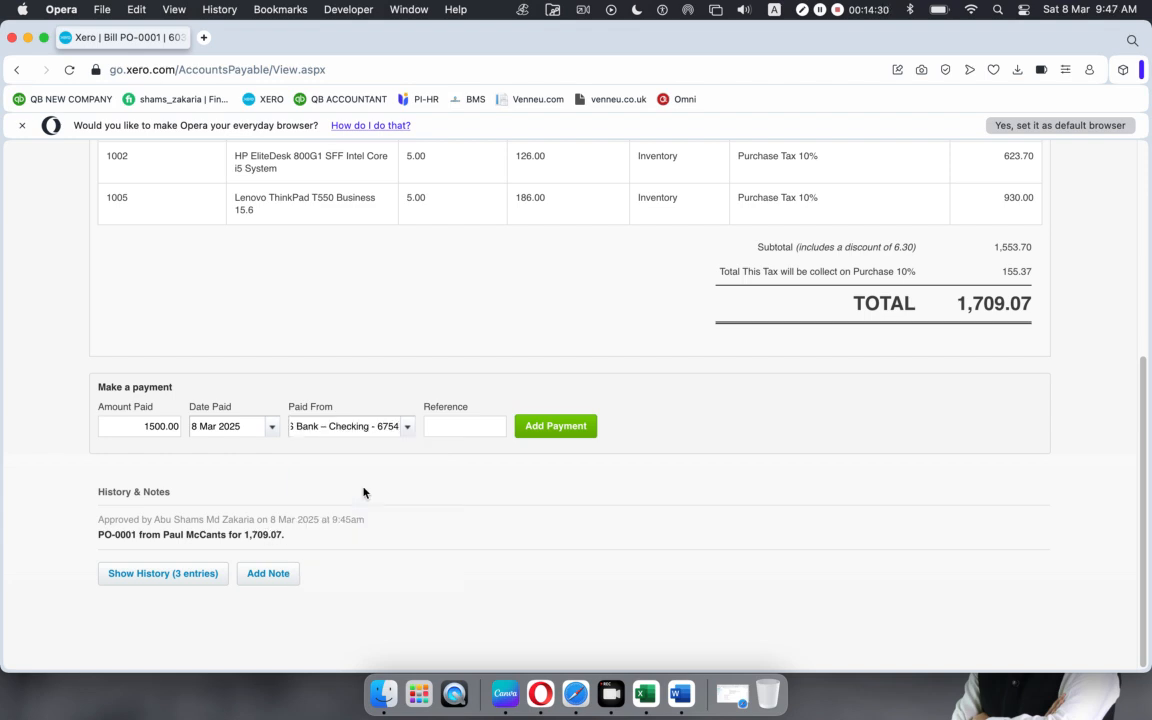
Step: Set the payment reference to 'Bill PO-0001' and record the 1,500.00 payment
{"action": "left_click", "coordinate": [471, 425]}
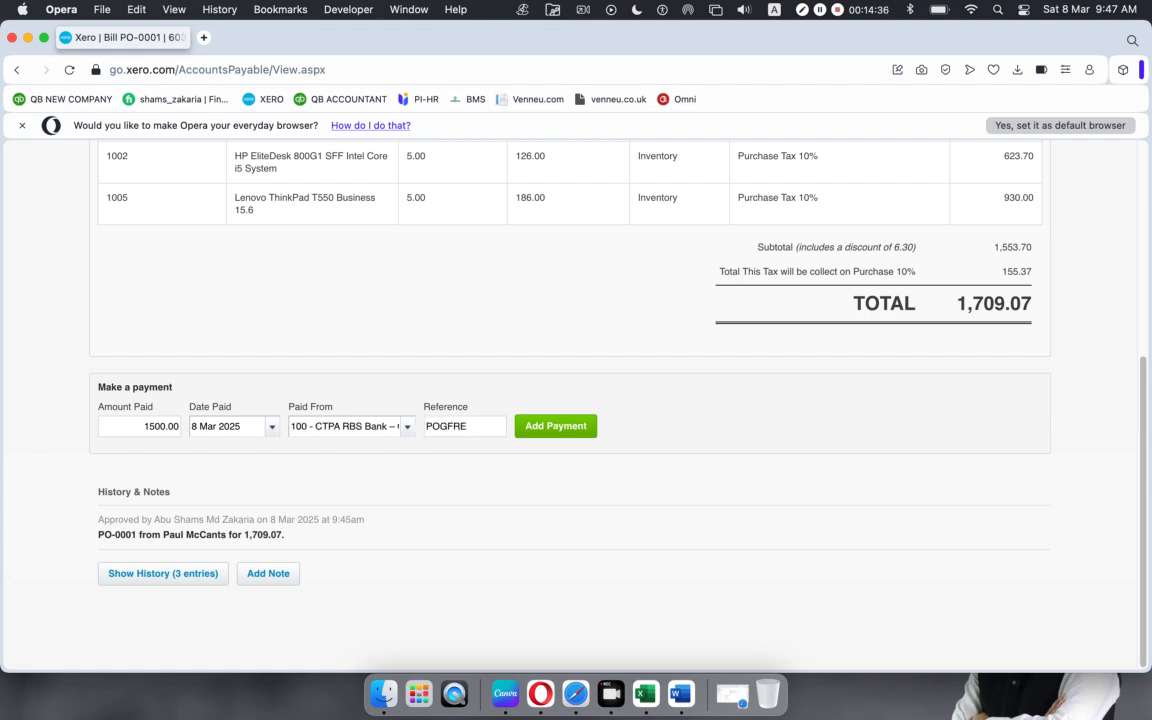
{"action": "scroll", "coordinate": [710, 365], "scroll_direction": "up", "scroll_amount": 5}
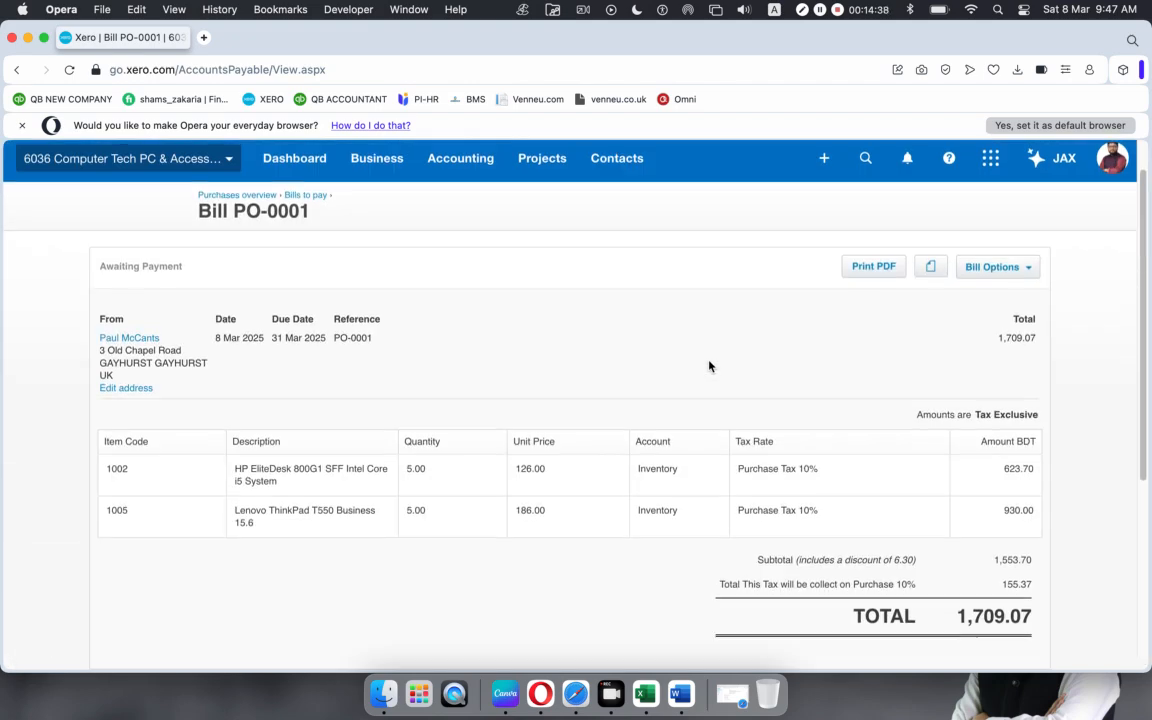
{"action": "scroll", "coordinate": [710, 365], "scroll_direction": "down", "scroll_amount": 5}
{"action": "scroll", "coordinate": [560, 363], "scroll_direction": "up", "scroll_amount": 5}
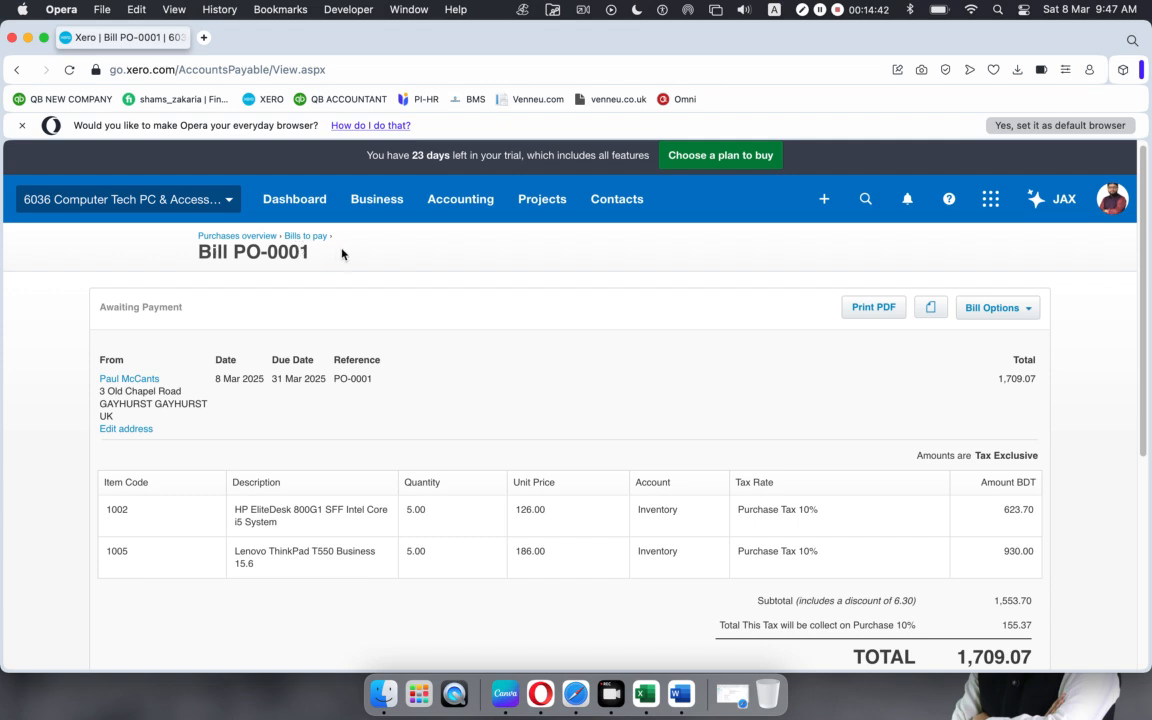
{"action": "left_click_drag", "start_coordinate": [341, 254], "coordinate": [197, 234]}
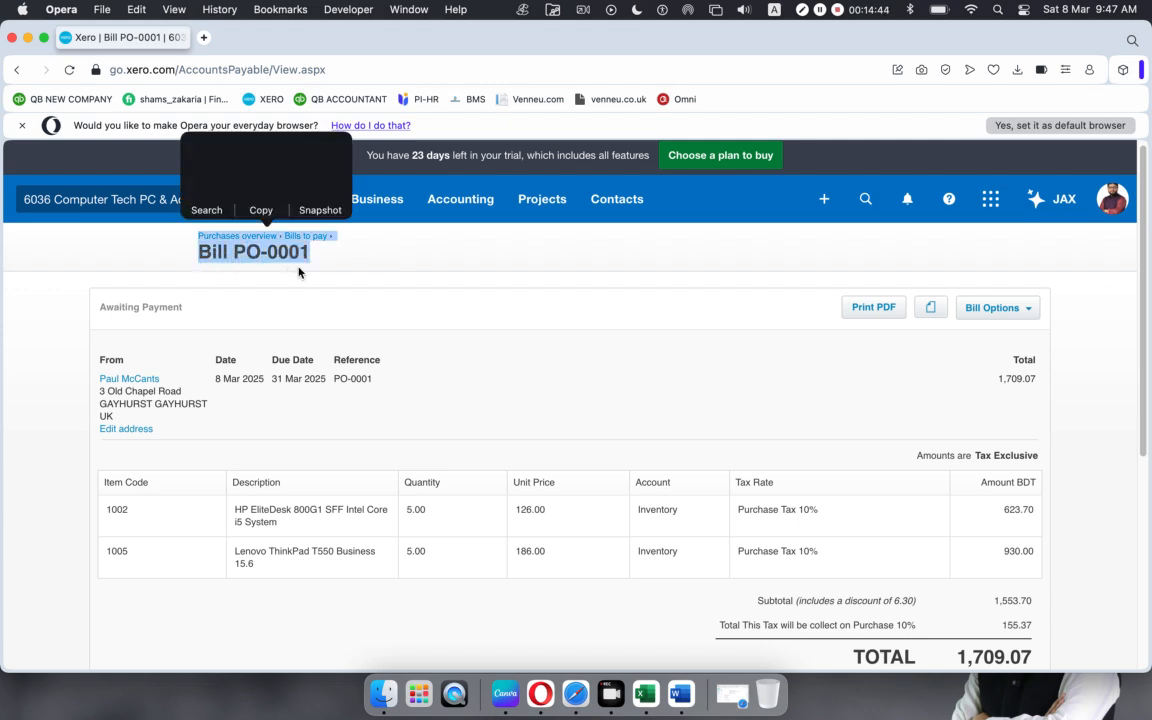
{"action": "left_click_drag", "start_coordinate": [327, 257], "coordinate": [203, 260]}
{"action": "key", "text": "super+c"}
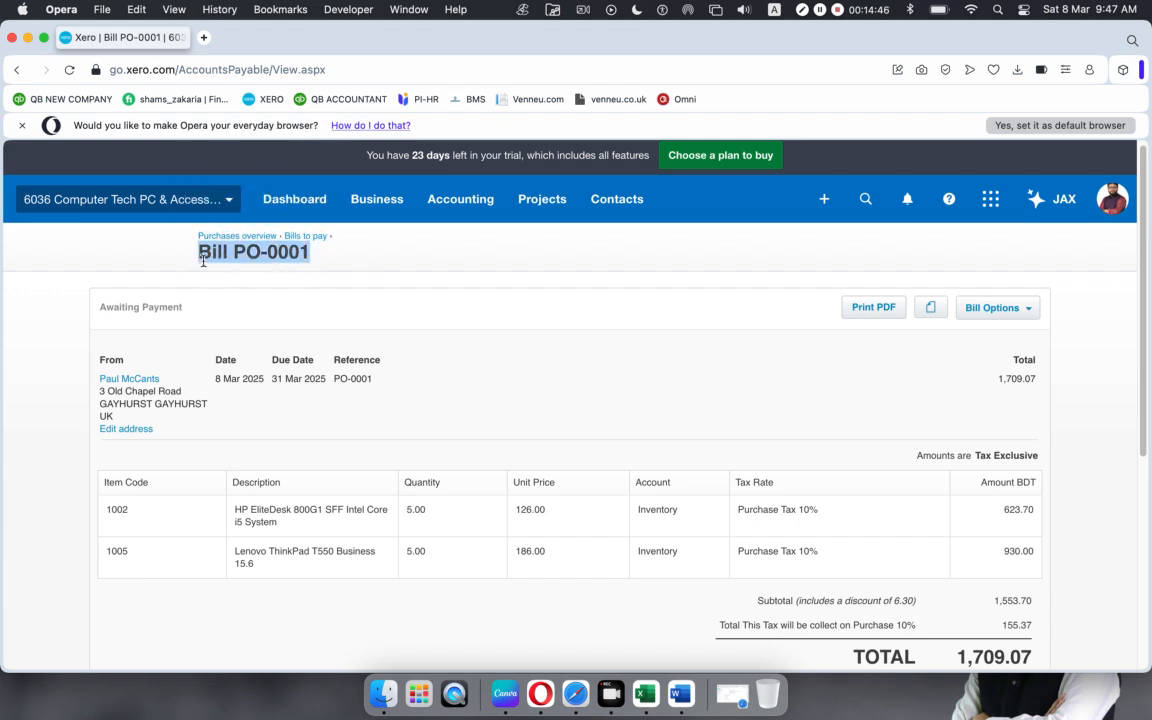
{"action": "scroll", "coordinate": [305, 353], "scroll_direction": "down", "scroll_amount": 5}
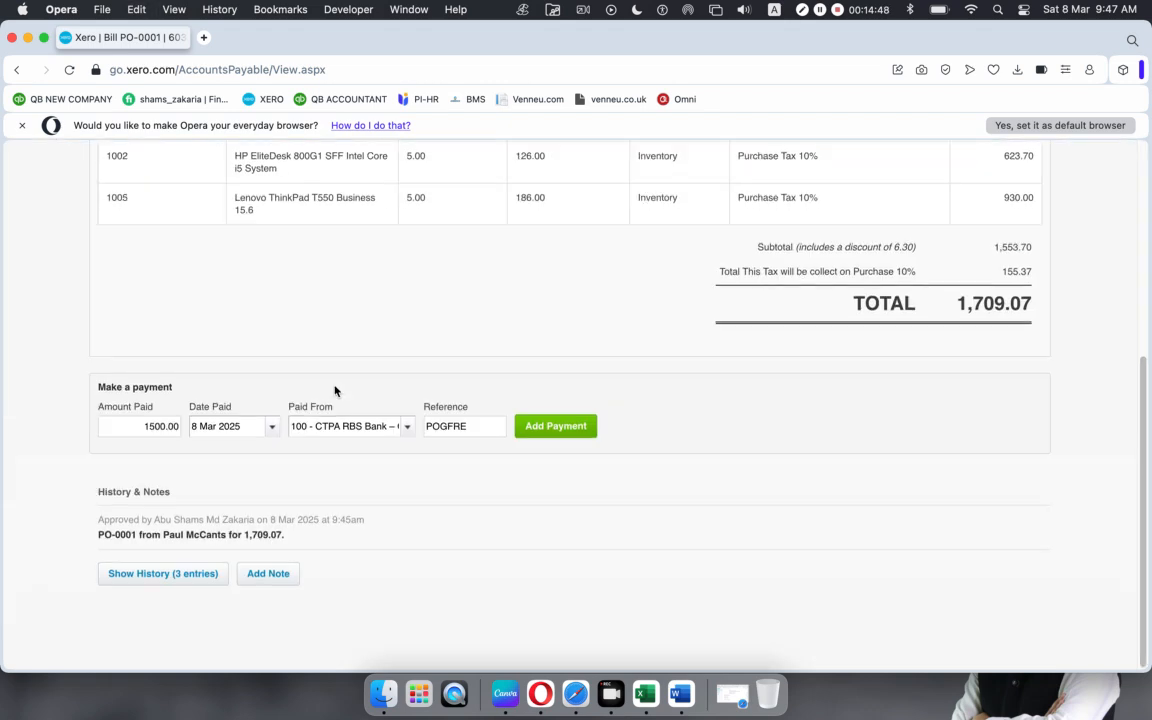
{"action": "left_click_drag", "start_coordinate": [474, 428], "coordinate": [386, 426]}
{"action": "key", "text": "super+v"}
{"action": "scroll", "coordinate": [625, 433], "scroll_direction": "up", "scroll_amount": 5}
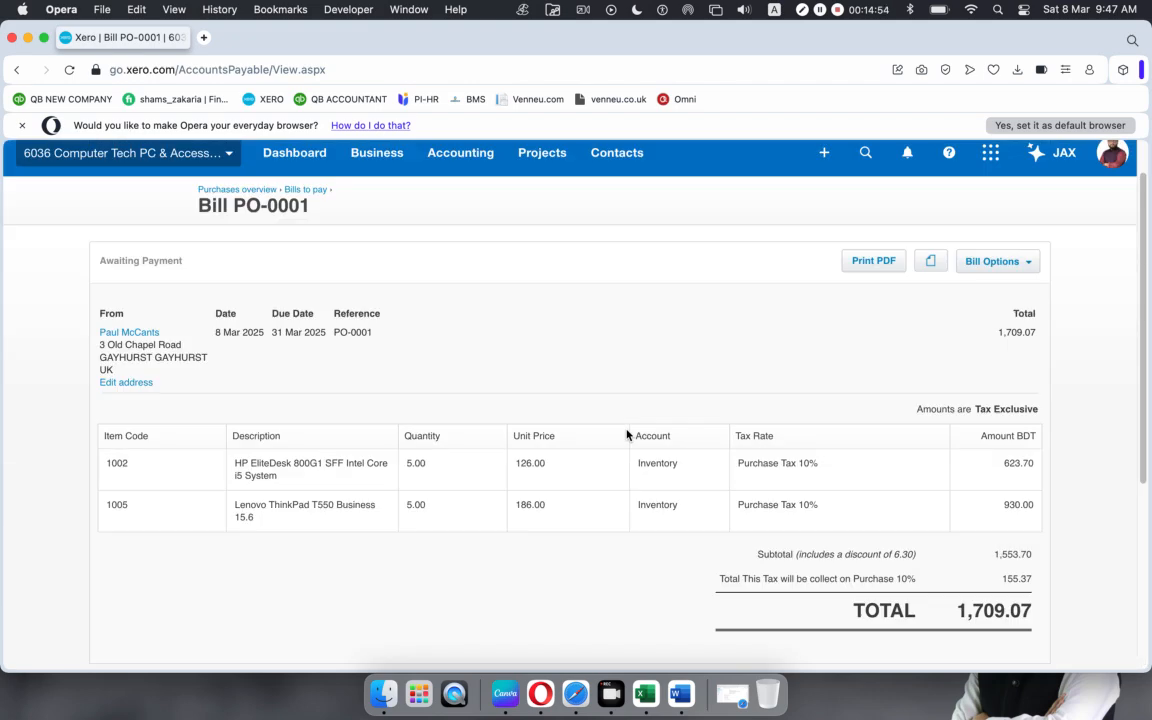
{"action": "scroll", "coordinate": [625, 433], "scroll_direction": "down", "scroll_amount": 5}
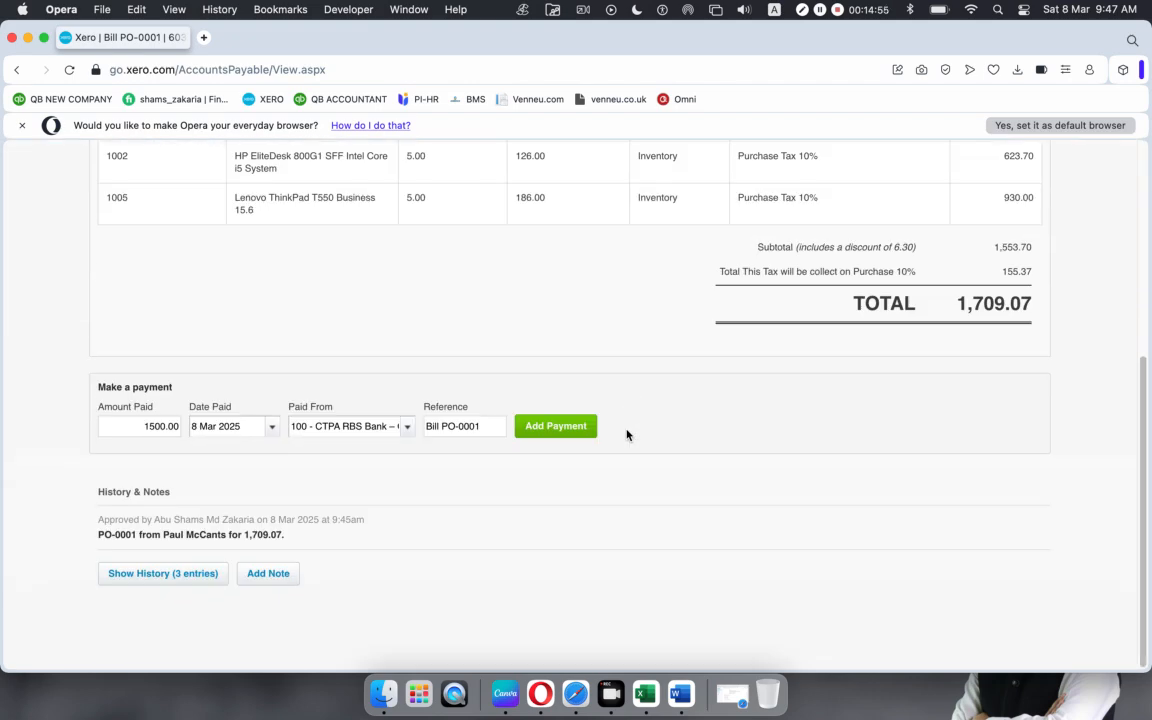
{"action": "left_click", "coordinate": [555, 426]}
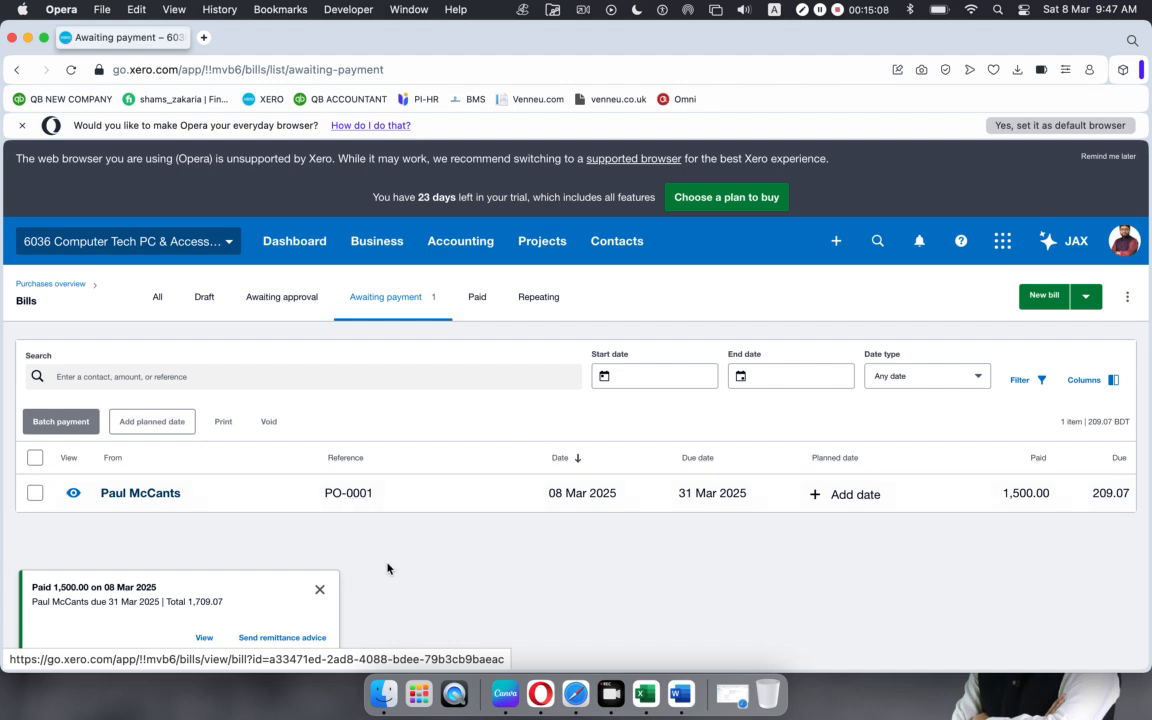
Step: Dismiss the payment notice and reopen bill PO-0001 from the Awaiting payment list
{"action": "left_click", "coordinate": [322, 588]}
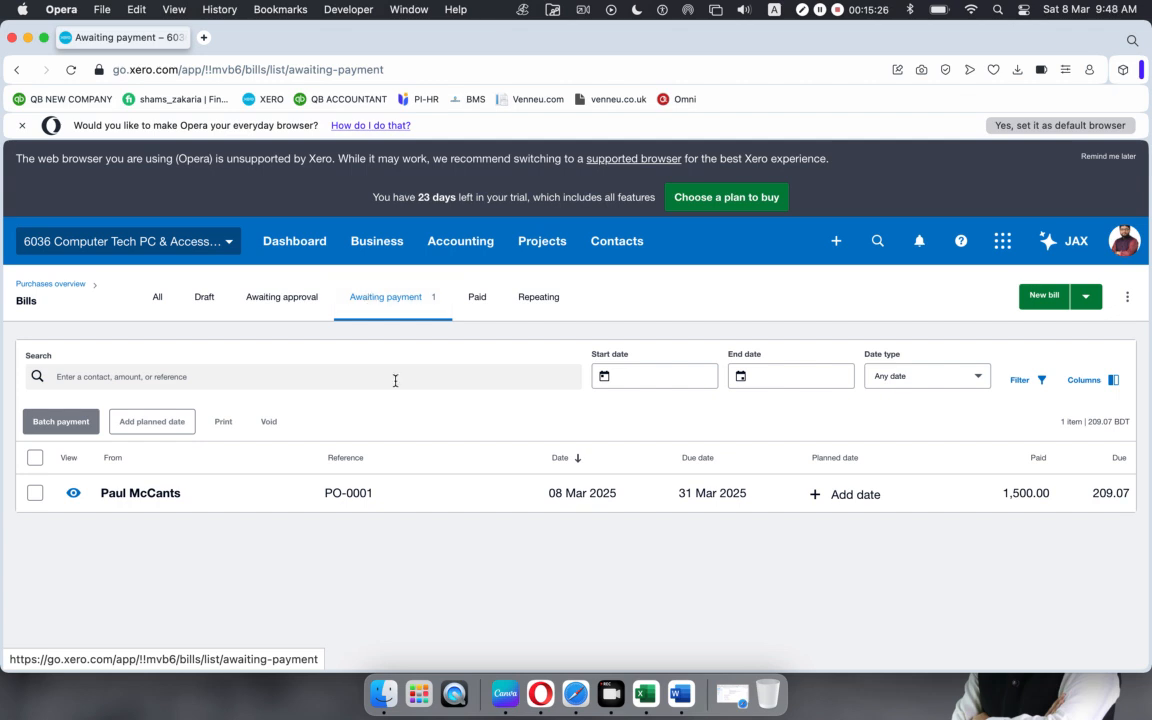
{"action": "left_click", "coordinate": [449, 496]}
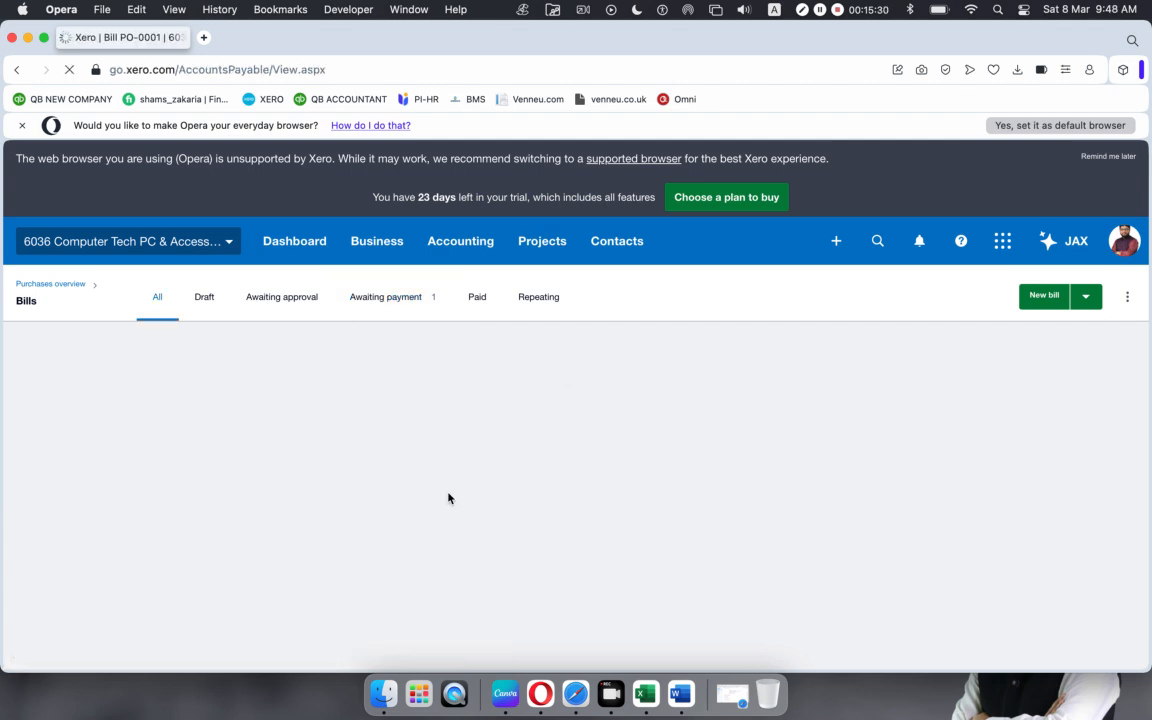
Step: Pay the remaining 209.07 on PO-0001 on 8 Mar 2025 from 101 - Cash Account, reference 'Bill PO-0001'
{"action": "scroll", "coordinate": [370, 462], "scroll_direction": "down", "scroll_amount": 10}
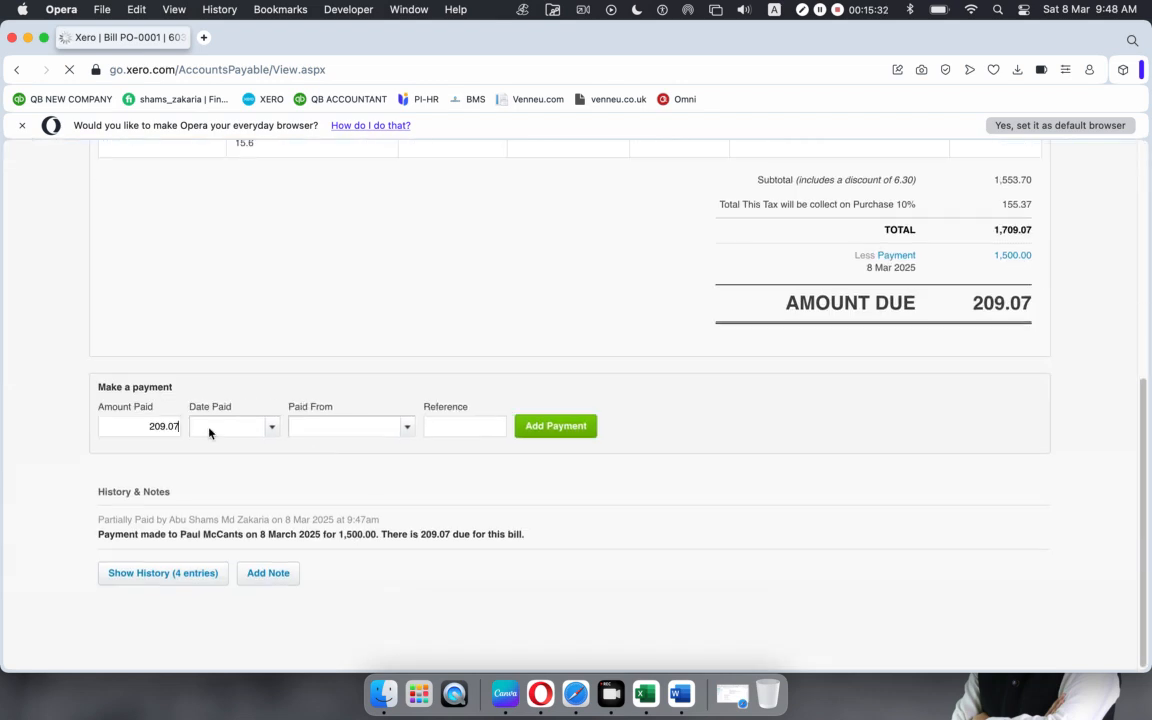
{"action": "left_click", "coordinate": [272, 430]}
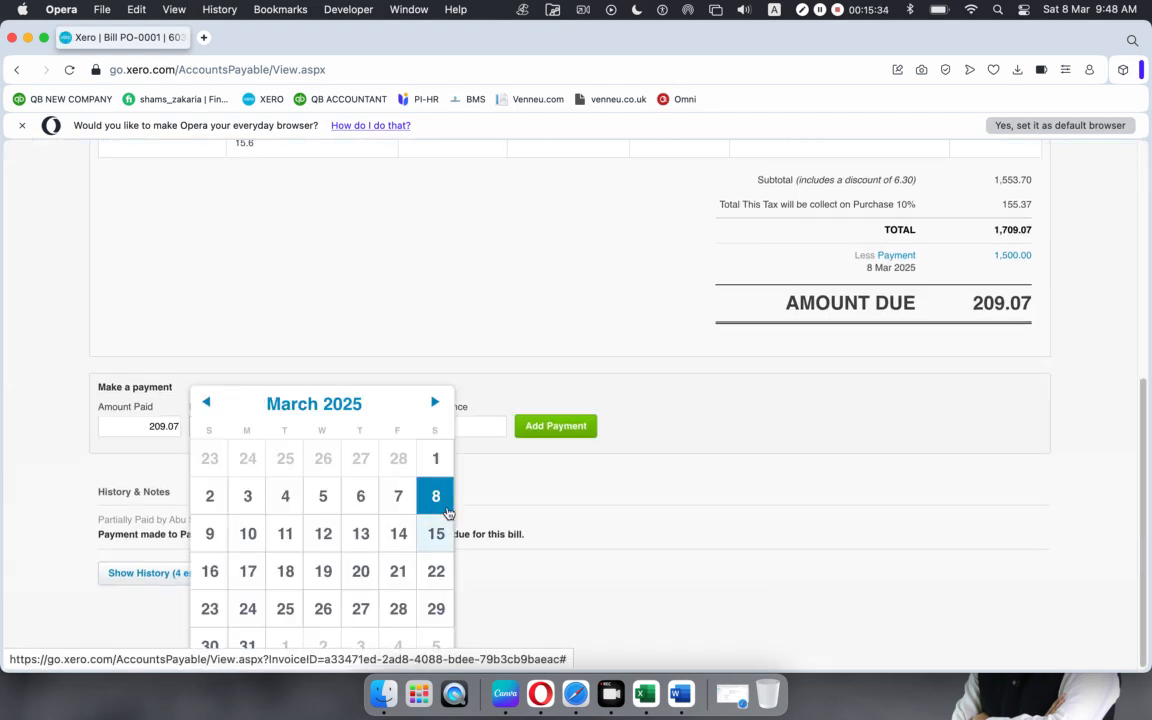
{"action": "left_click", "coordinate": [435, 496]}
{"action": "left_click", "coordinate": [406, 432]}
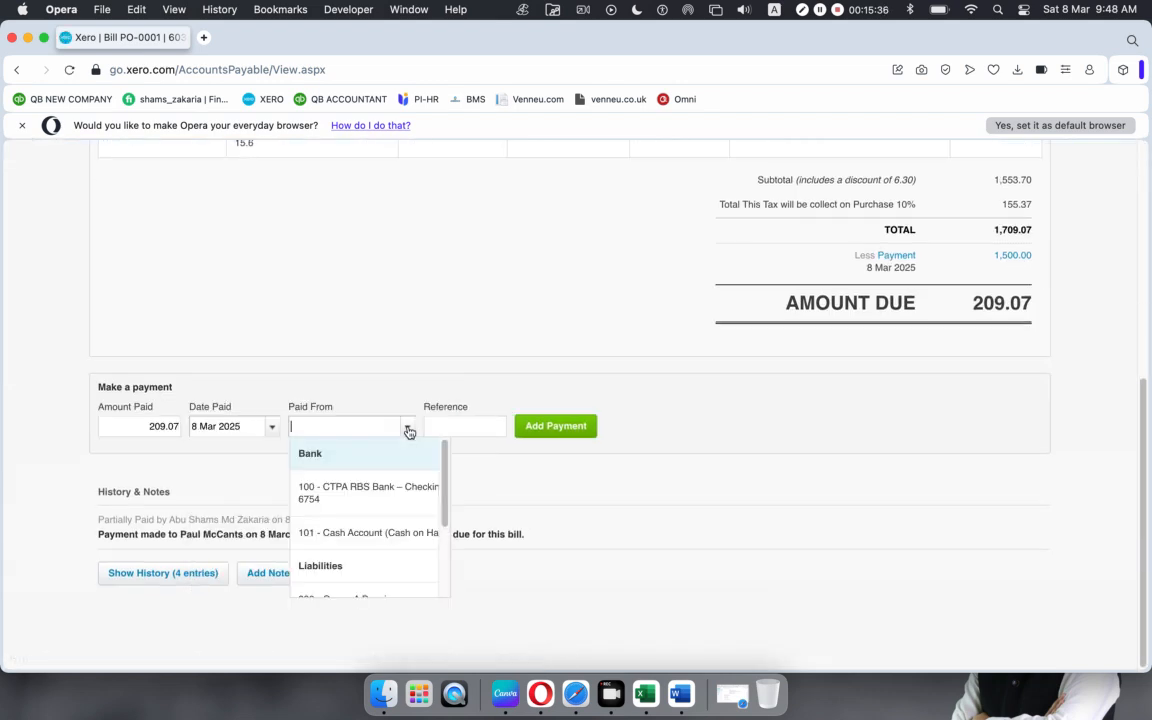
{"action": "left_click", "coordinate": [356, 535]}
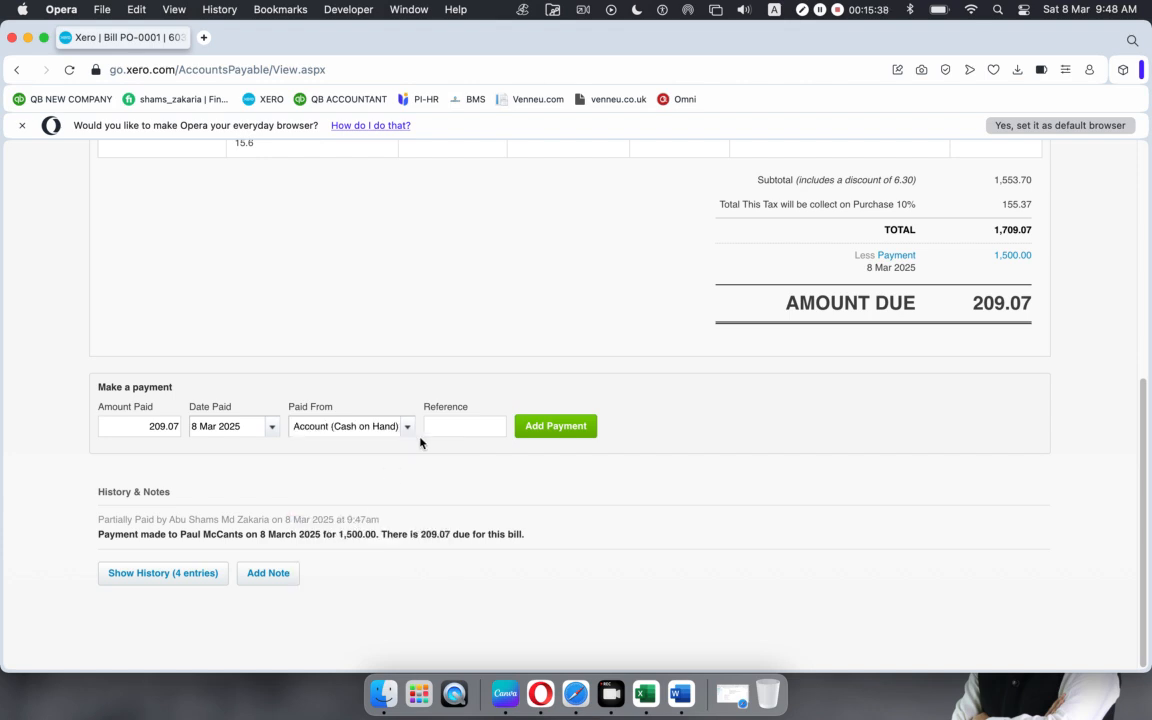
{"action": "left_click", "coordinate": [465, 431]}
{"action": "key", "text": "super+v"}
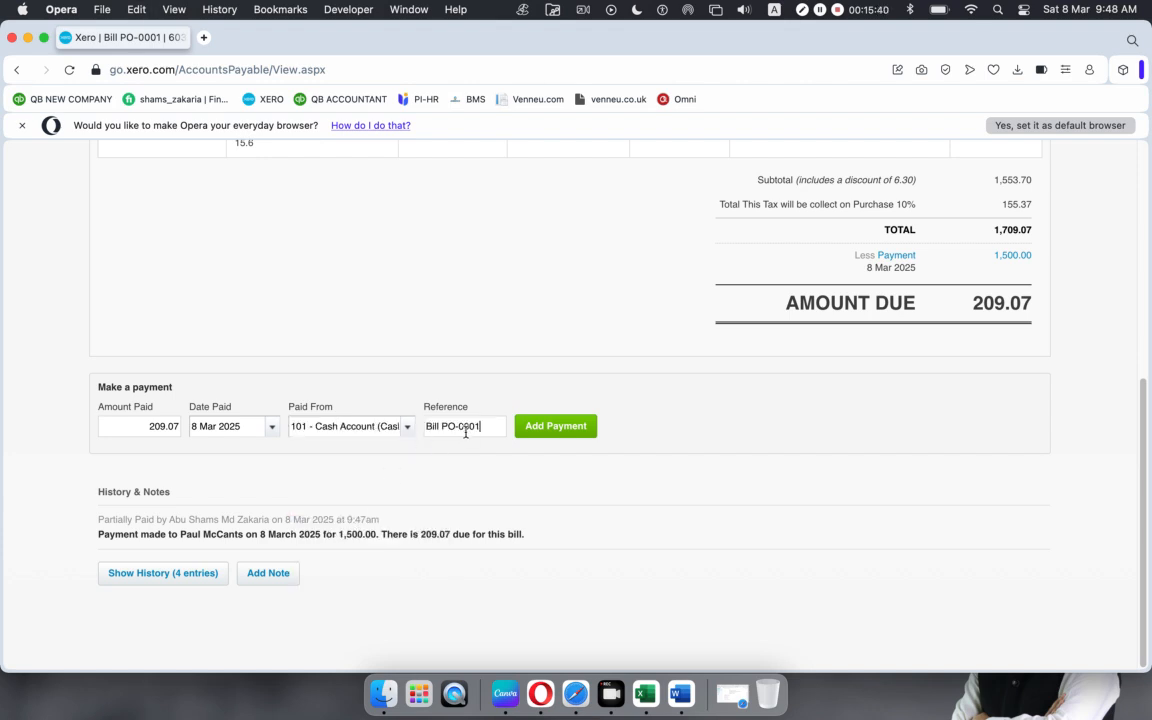
{"action": "left_click", "coordinate": [556, 427]}
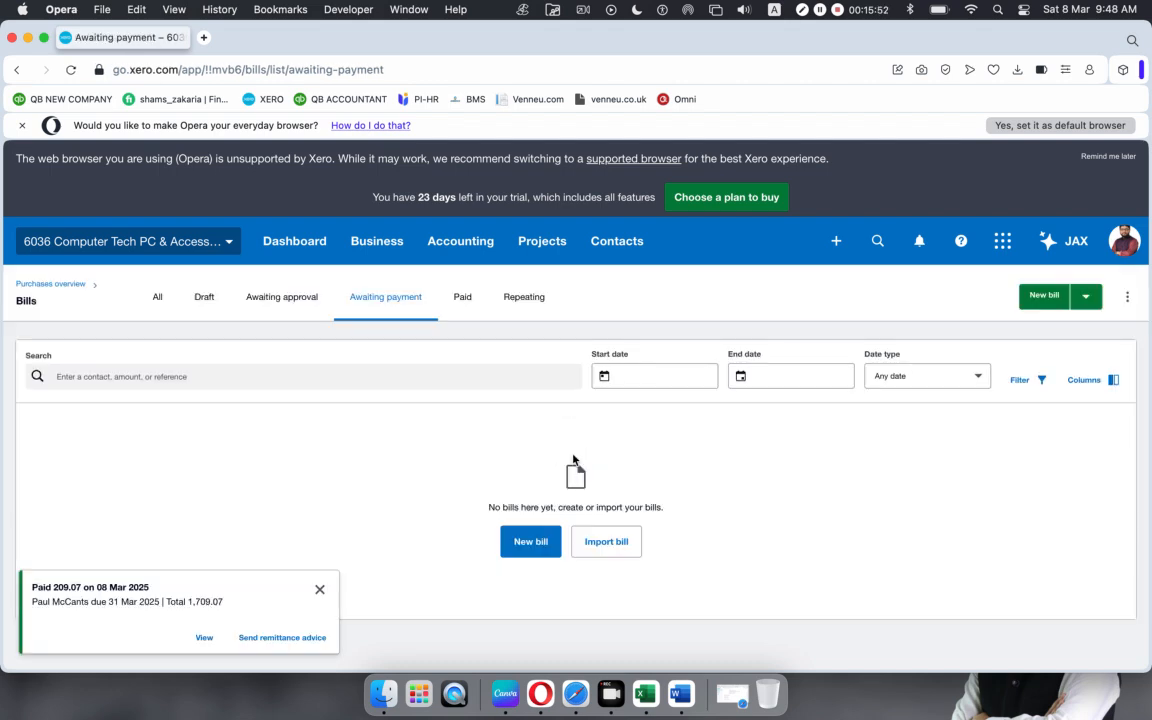
Step: Dismiss the notice, check the Paid bills list, then return to the Purchases overview
{"action": "left_click", "coordinate": [319, 589]}
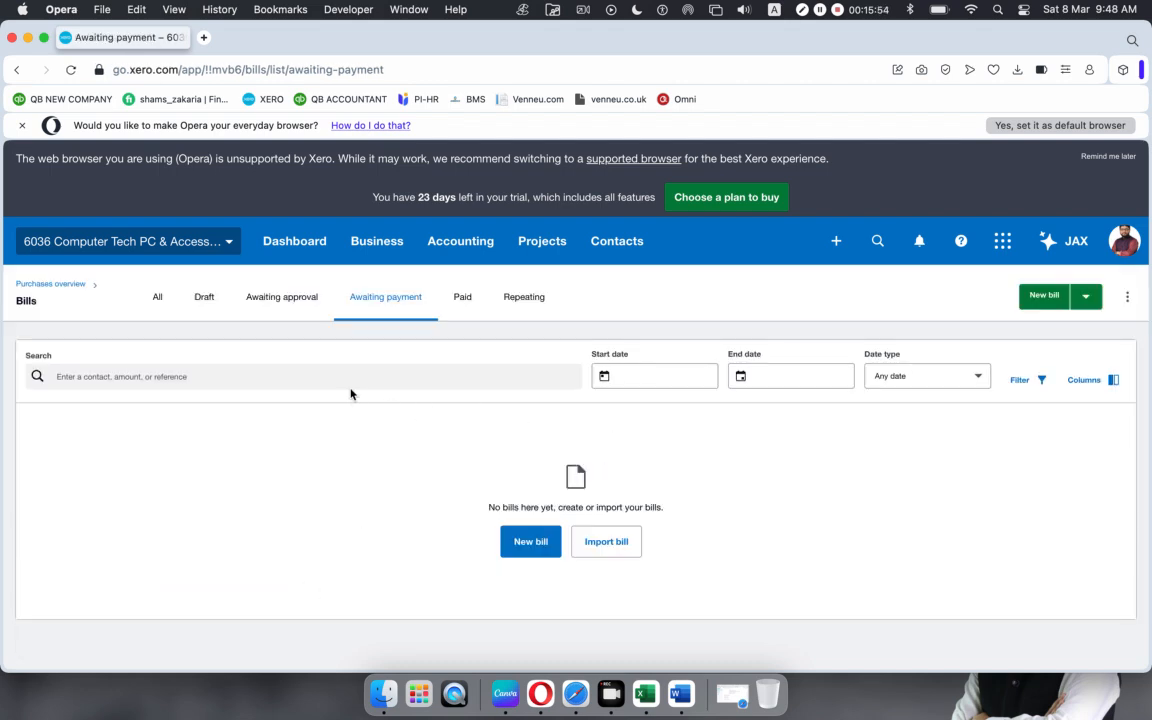
{"action": "left_click", "coordinate": [462, 297]}
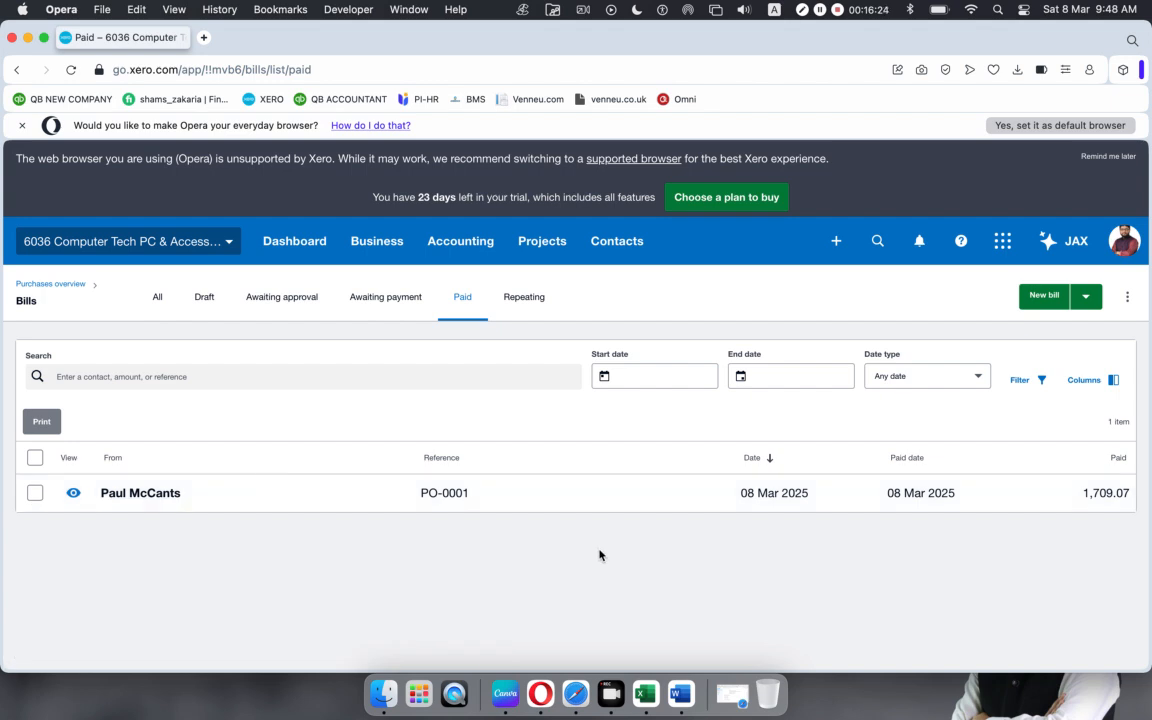
{"action": "left_click", "coordinate": [377, 250]}
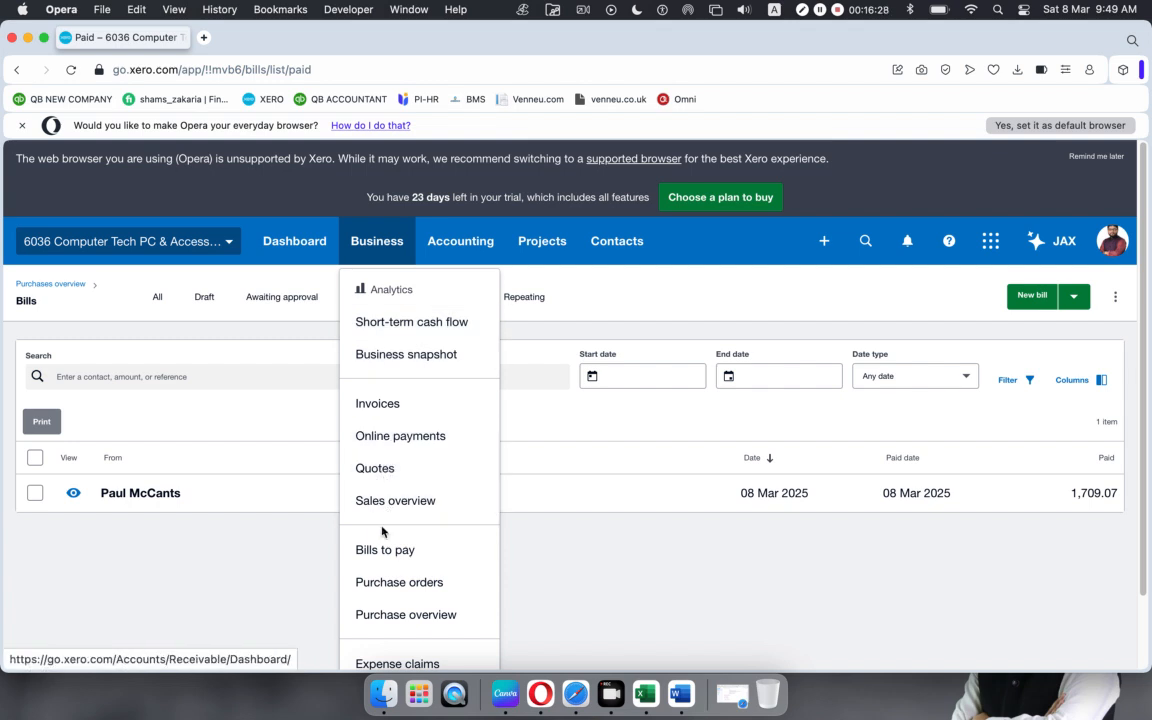
{"action": "left_click", "coordinate": [50, 285]}
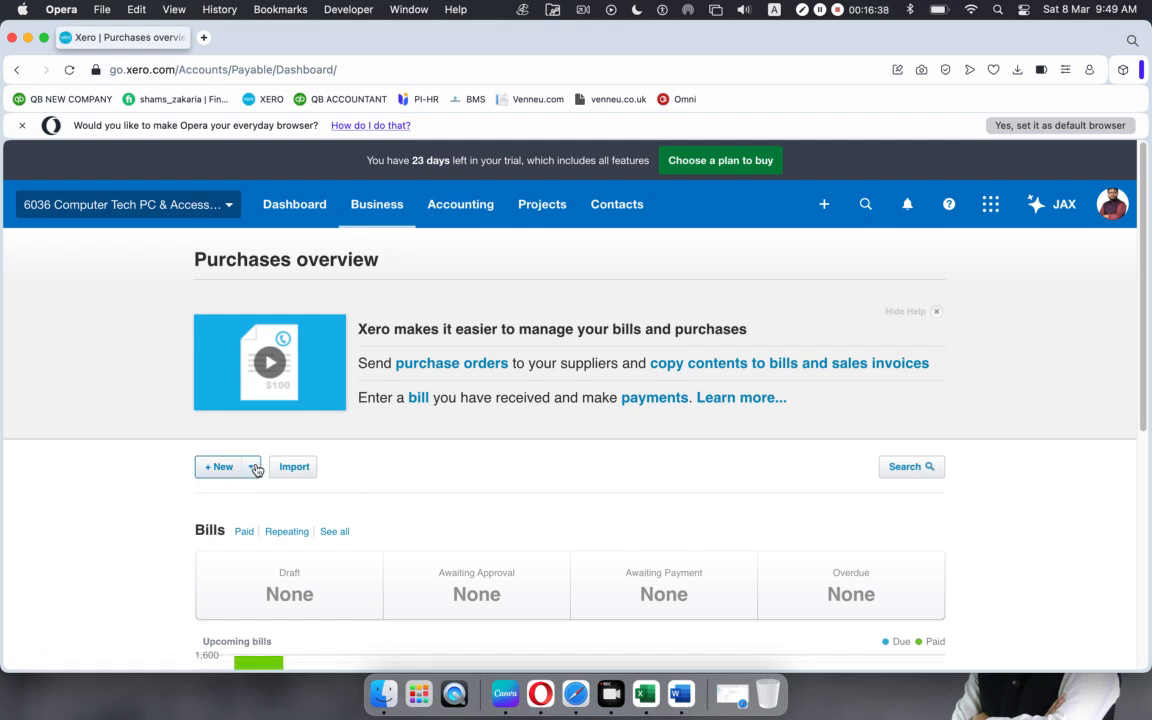
Step: Start a new bill, reaching it from the Bills to pay list's New bill button
{"action": "left_click", "coordinate": [254, 468]}
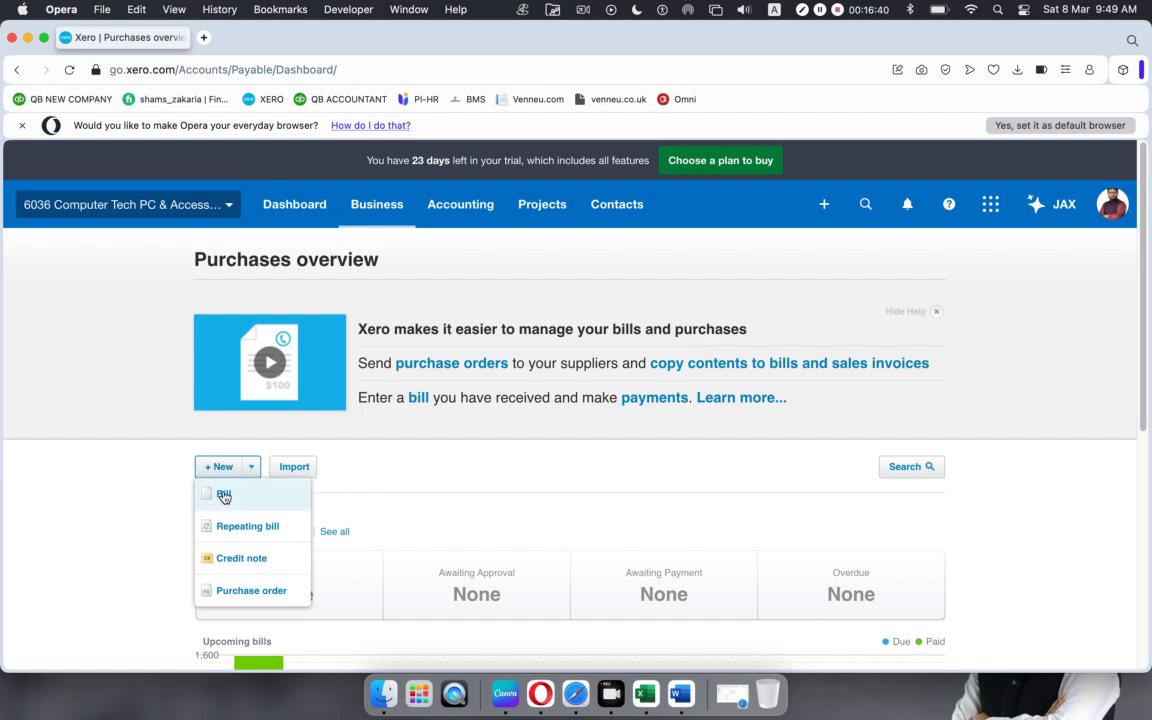
{"action": "left_click", "coordinate": [223, 496]}
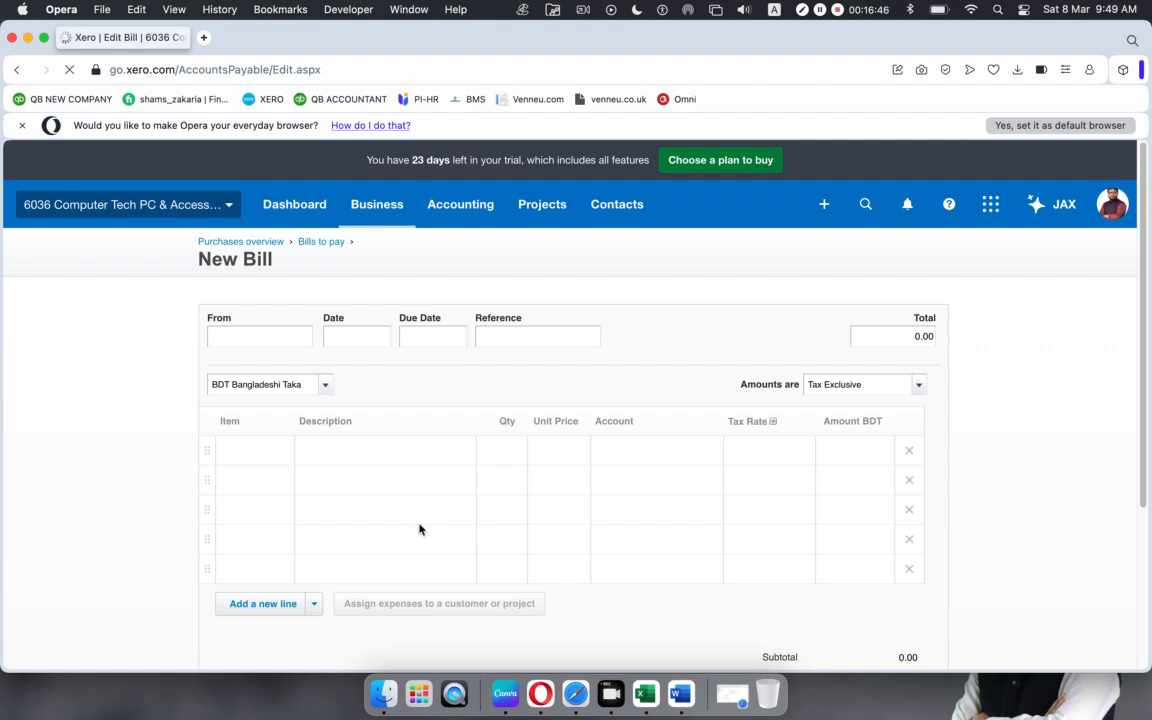
{"action": "left_click", "coordinate": [380, 204]}
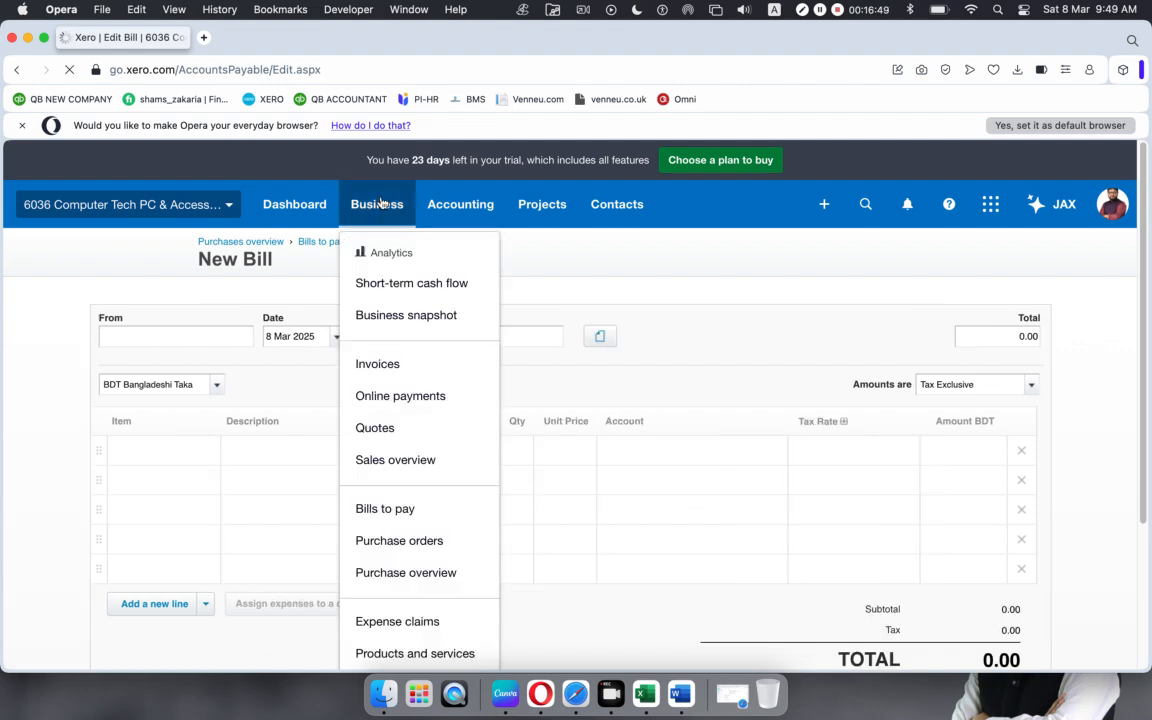
{"action": "left_click", "coordinate": [390, 512]}
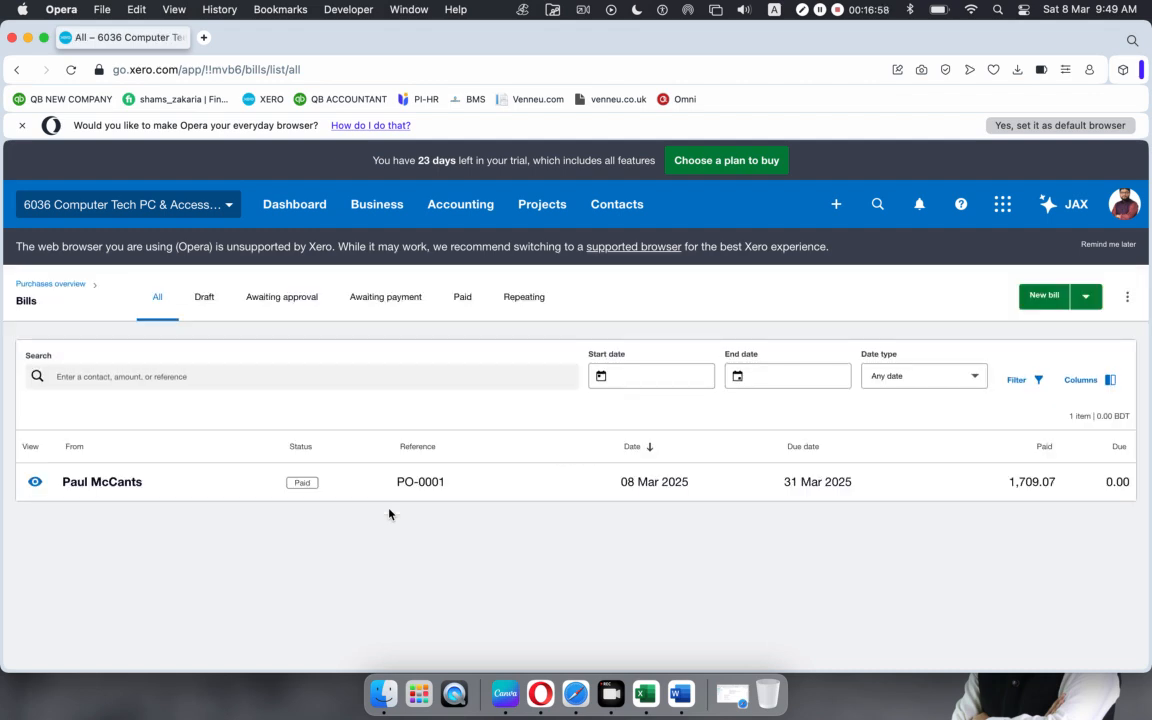
{"action": "left_click", "coordinate": [1038, 299]}
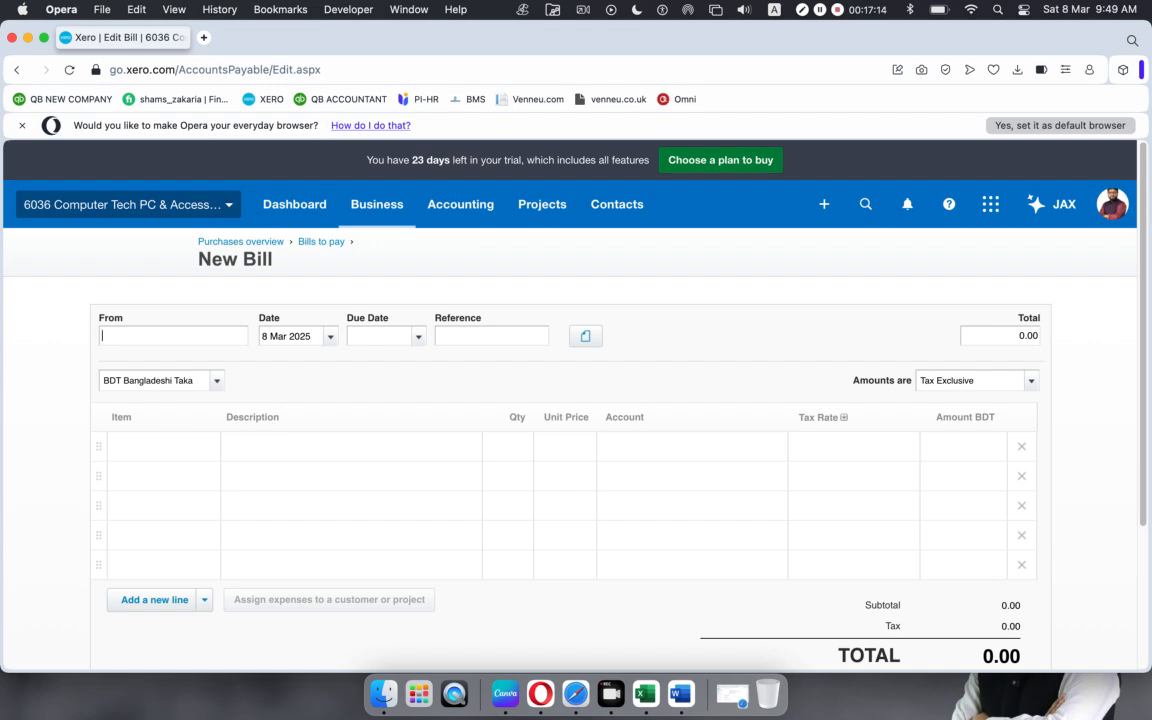
Step: Choose the supplier contact in the bill's From field
{"action": "type", "text": "v"}
{"action": "key", "text": "BackSpace"}
{"action": "type", "text": "c"}
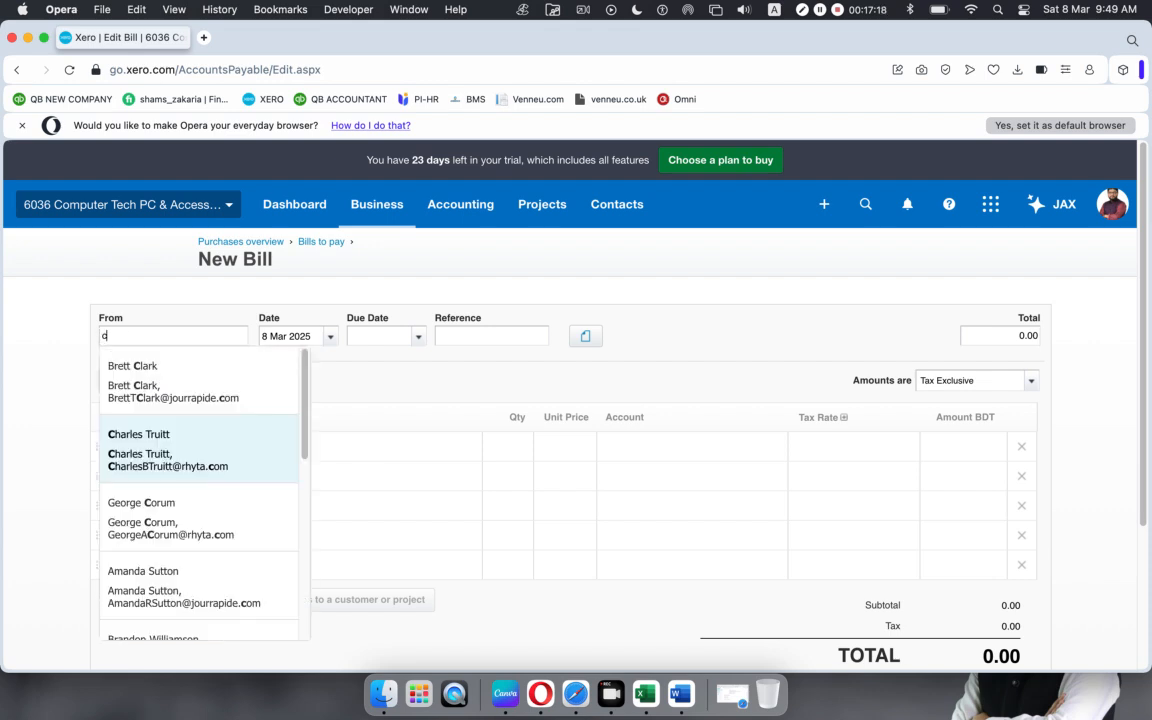
{"action": "scroll", "coordinate": [211, 514], "scroll_direction": "down", "scroll_amount": 5}
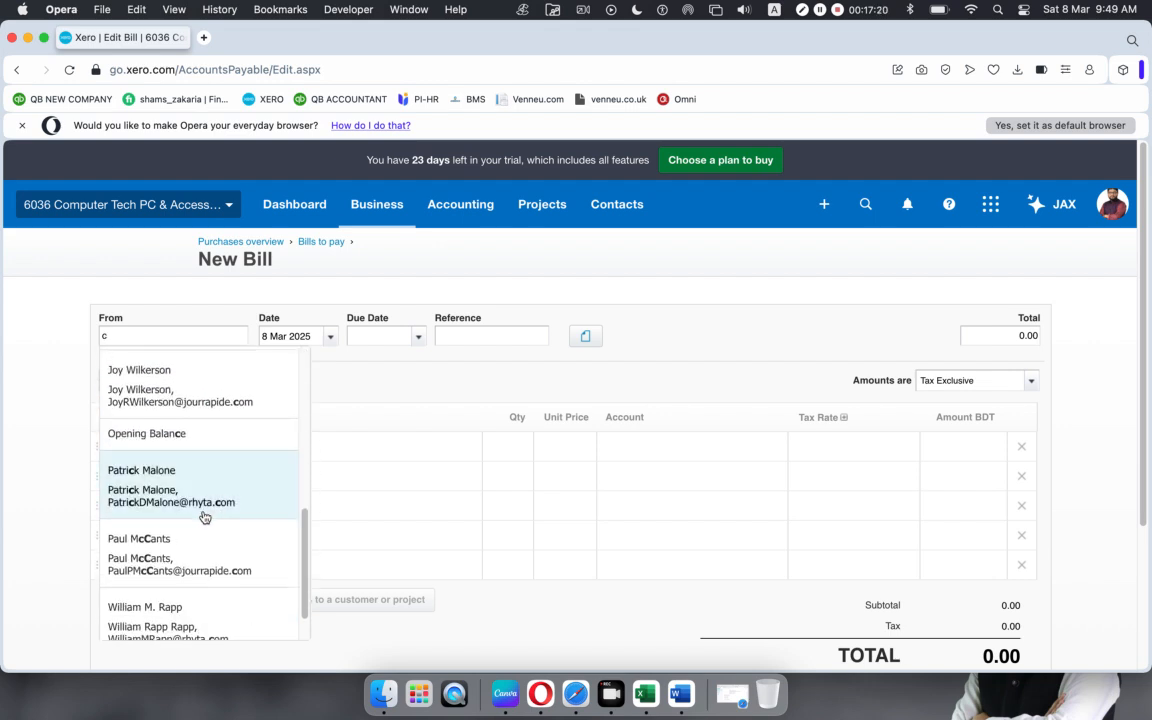
{"action": "left_click", "coordinate": [175, 555]}
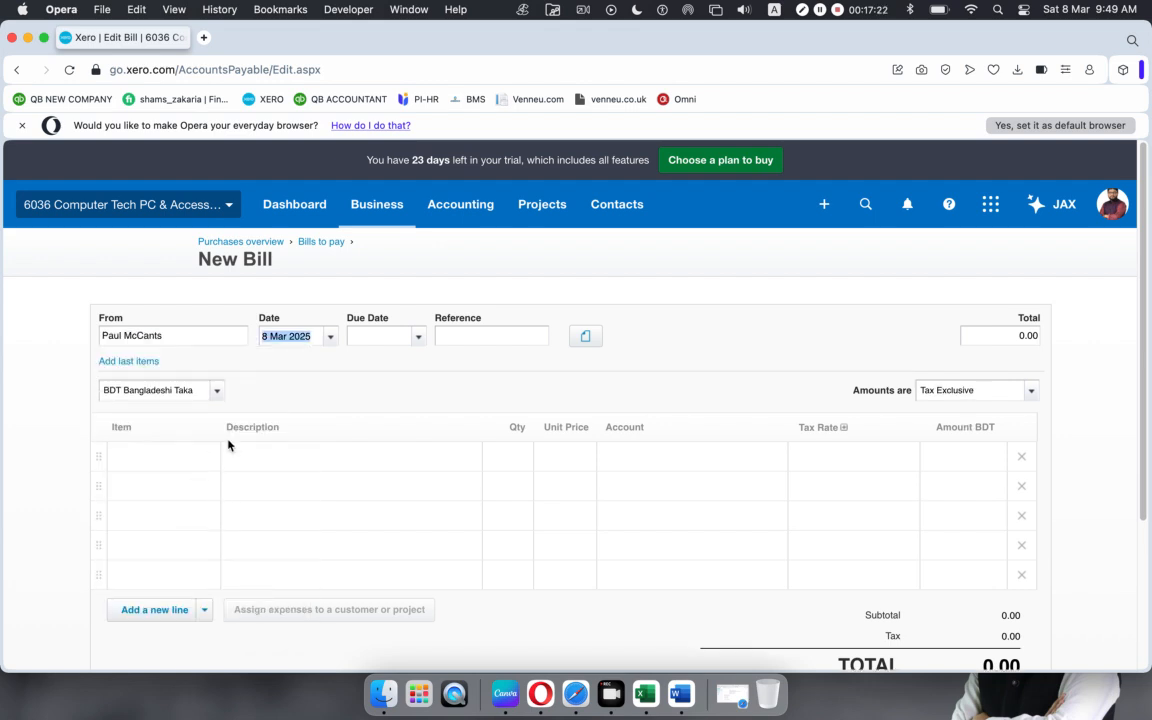
Step: Date the bill 3 Mar 2025, due 31 Mar 2025, with reference PO654
{"action": "left_click", "coordinate": [330, 338]}
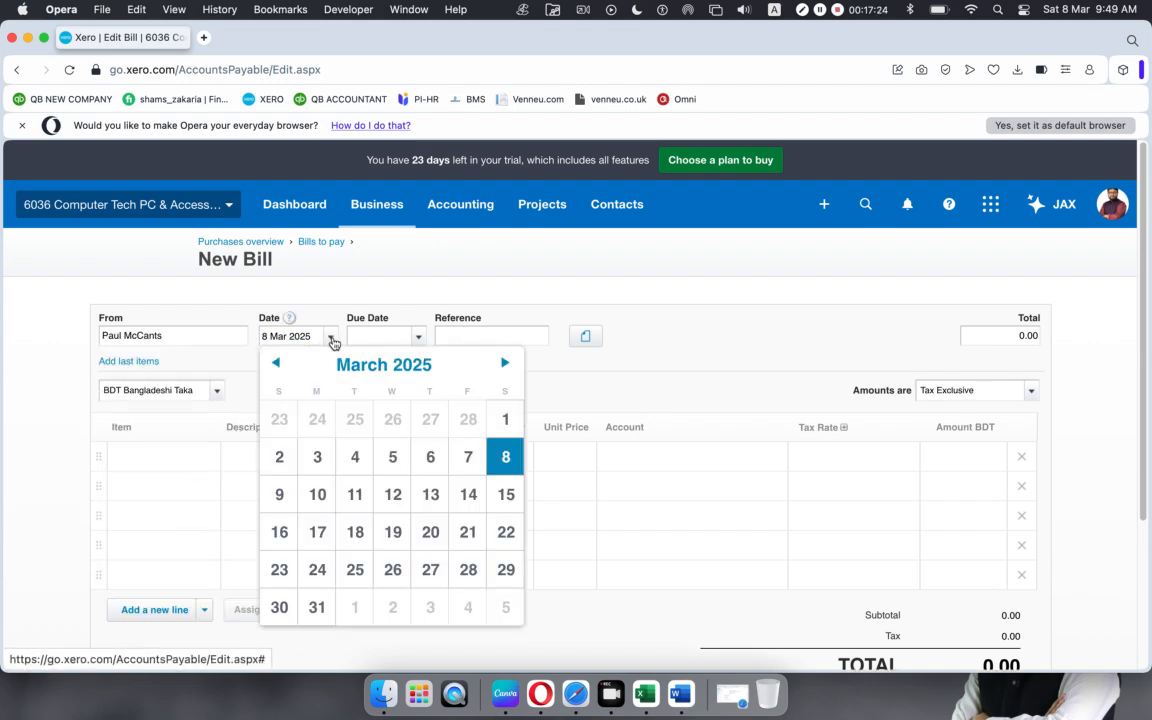
{"action": "left_click", "coordinate": [316, 457]}
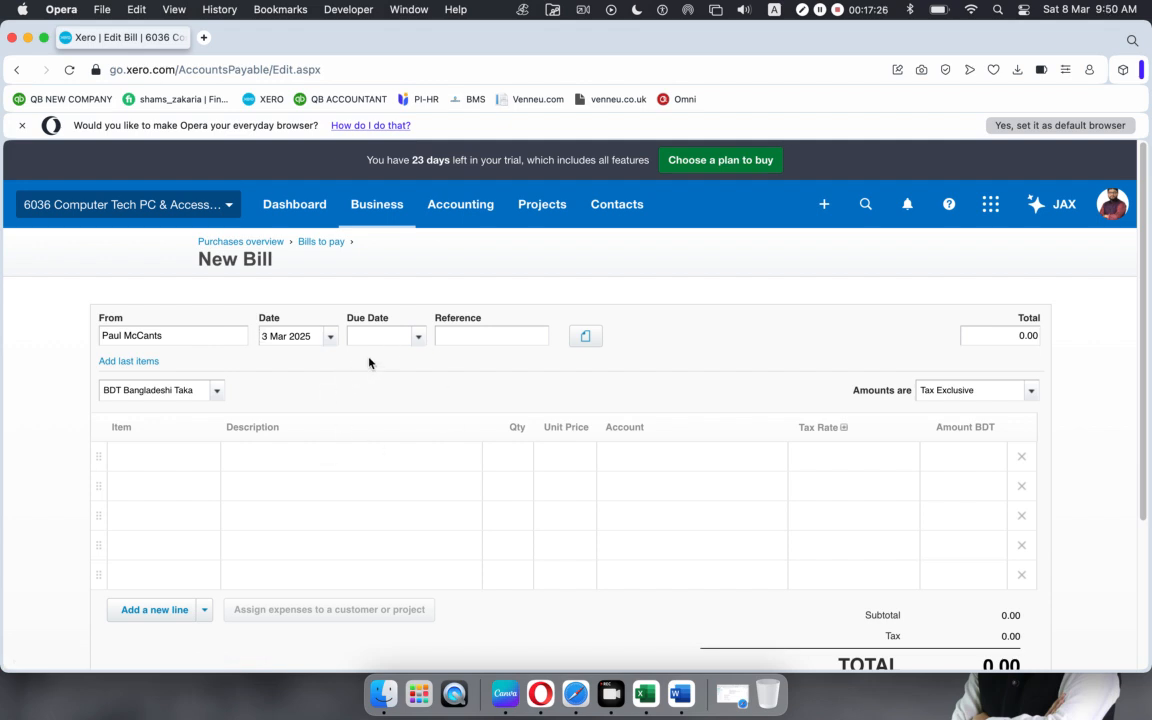
{"action": "left_click", "coordinate": [418, 337]}
{"action": "left_click", "coordinate": [405, 609]}
{"action": "type", "text": "PO654"}
{"action": "left_click", "coordinate": [169, 456]}
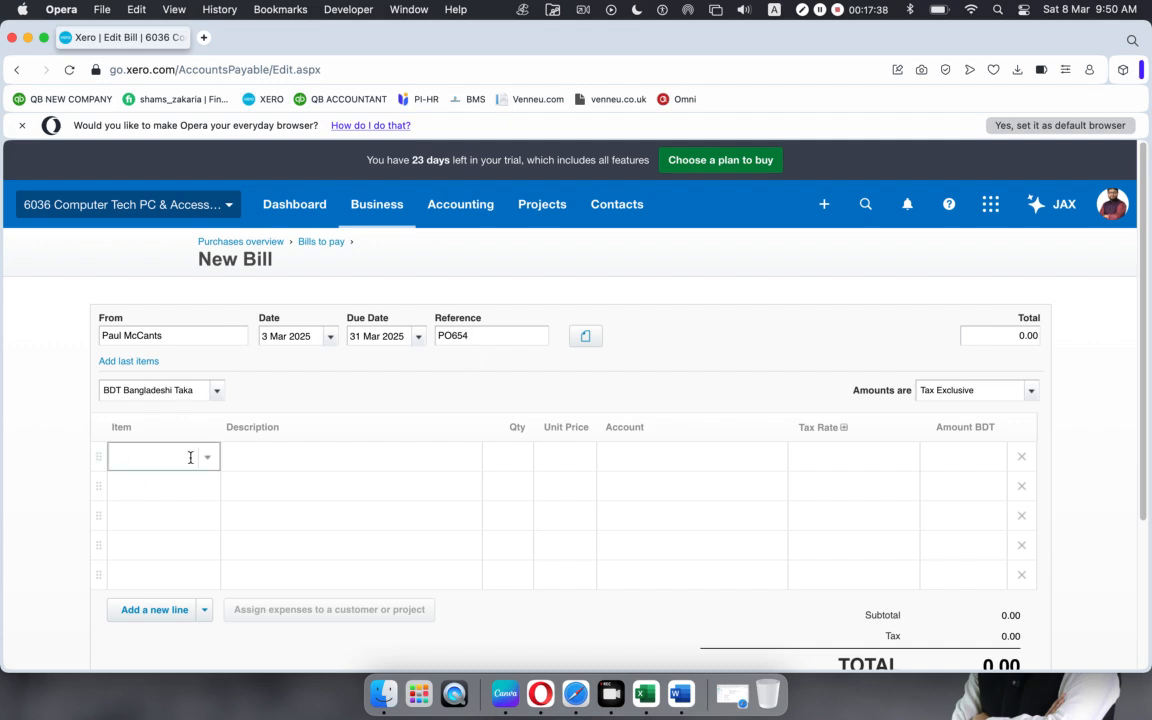
Step: Add Keyboard, HP EliteBook 840G3 and item 1012 Firewire Card lines to the bill
{"action": "left_click", "coordinate": [206, 458]}
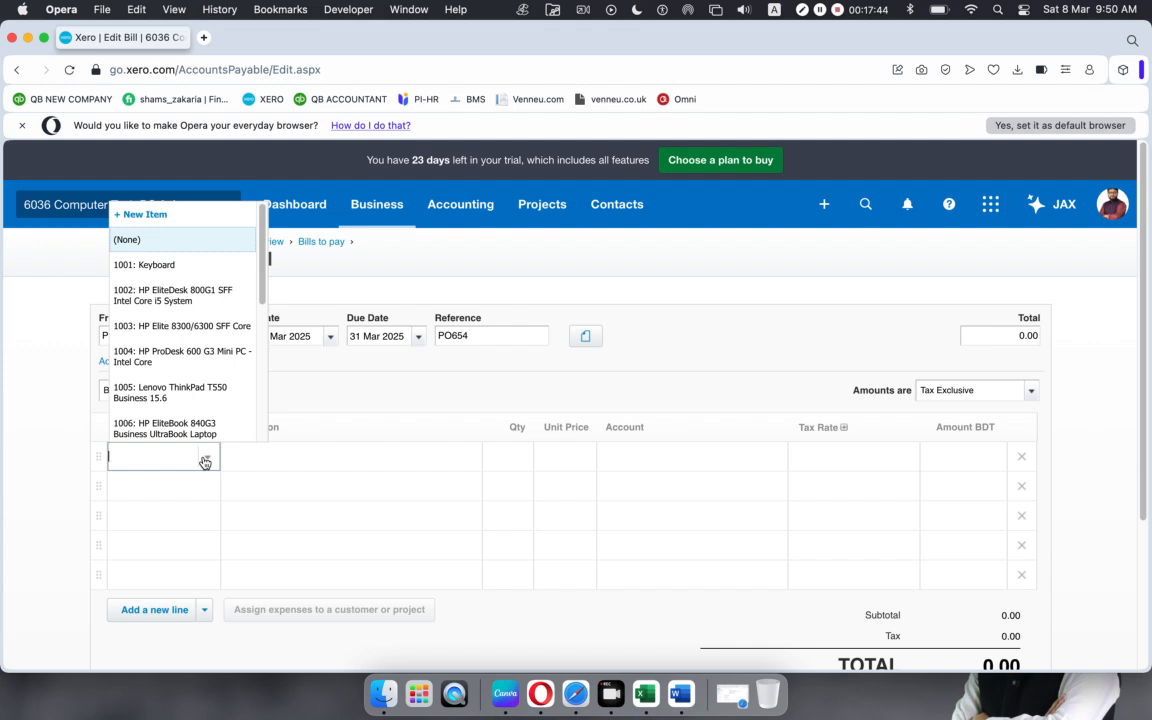
{"action": "left_click", "coordinate": [150, 264]}
{"action": "left_click", "coordinate": [180, 486]}
{"action": "left_click", "coordinate": [206, 486]}
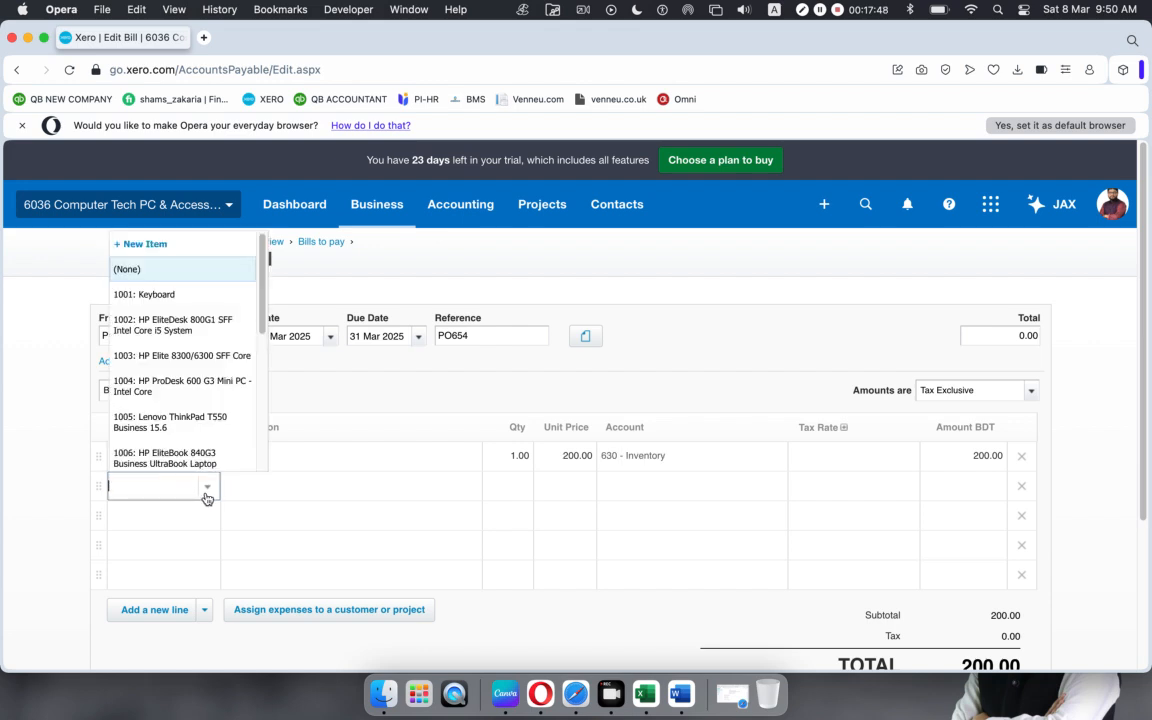
{"action": "left_click", "coordinate": [190, 465]}
{"action": "left_click", "coordinate": [177, 524]}
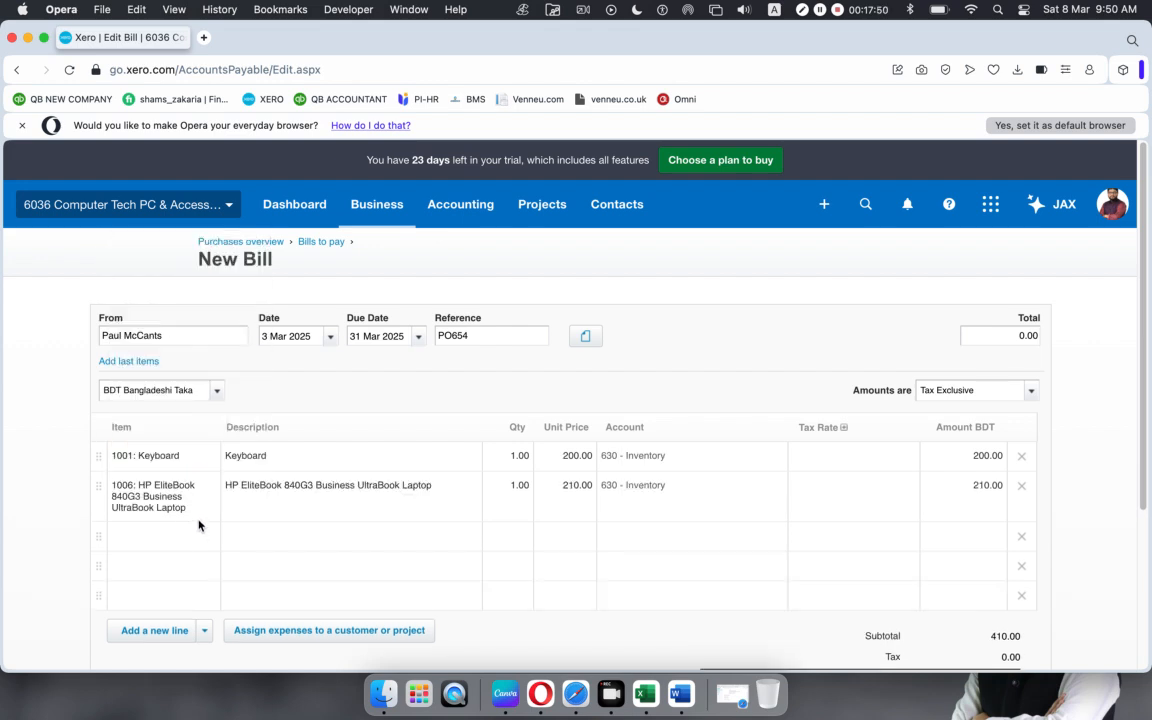
{"action": "left_click", "coordinate": [195, 535]}
{"action": "left_click", "coordinate": [206, 537]}
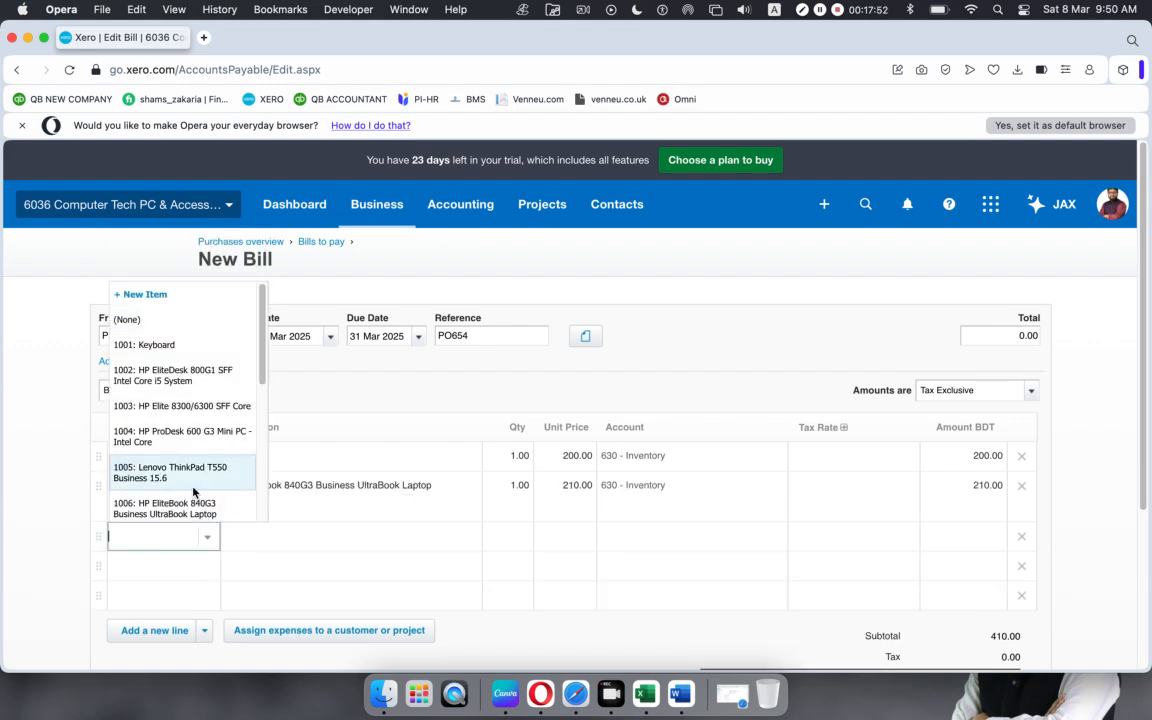
{"action": "scroll", "coordinate": [190, 470], "scroll_direction": "down", "scroll_amount": 3}
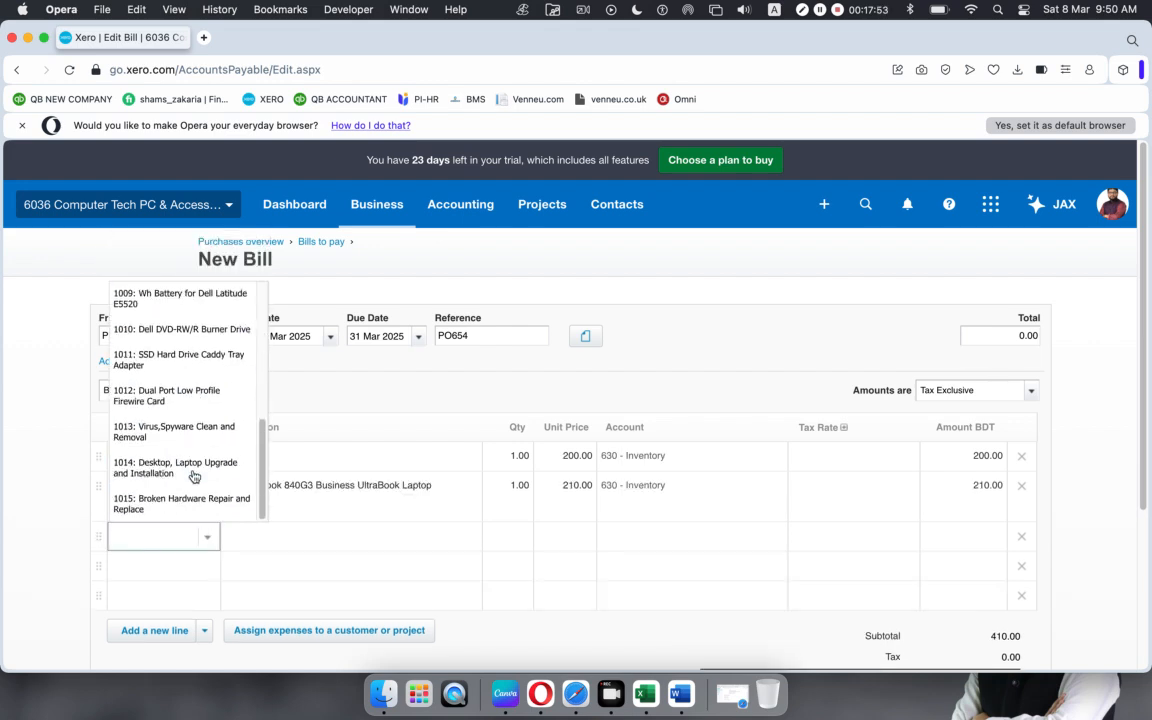
{"action": "left_click", "coordinate": [190, 405]}
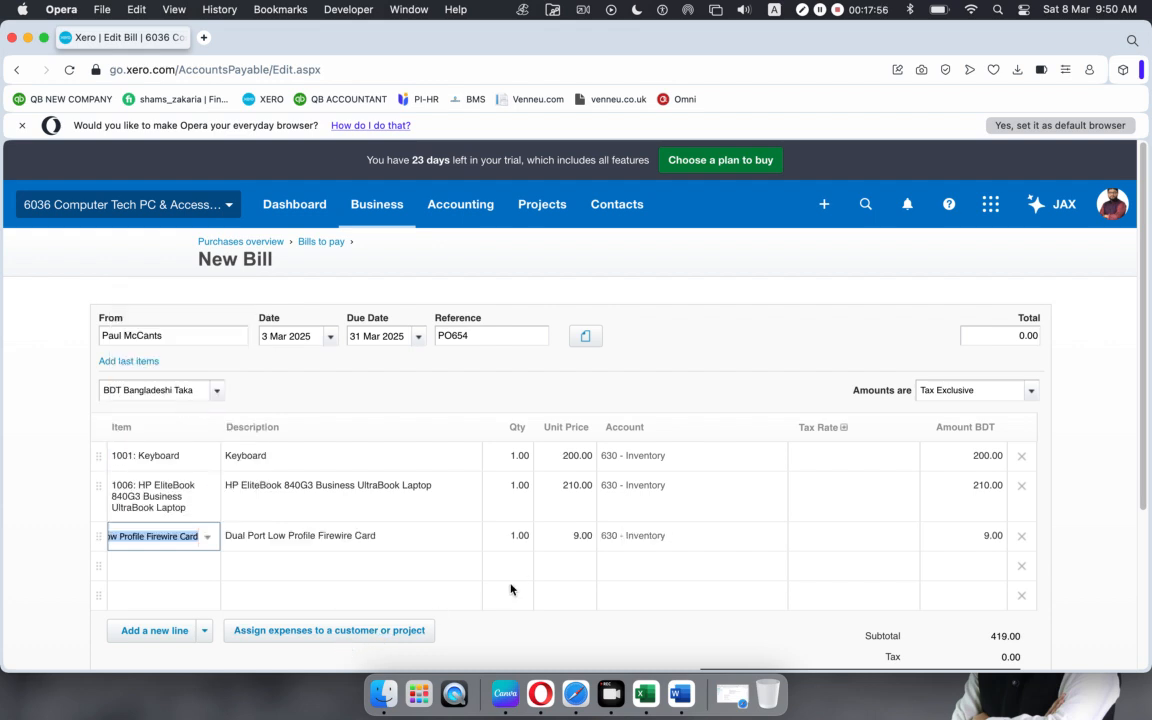
Step: Set the line quantities to 5, 9 and 10
{"action": "left_click", "coordinate": [512, 455]}
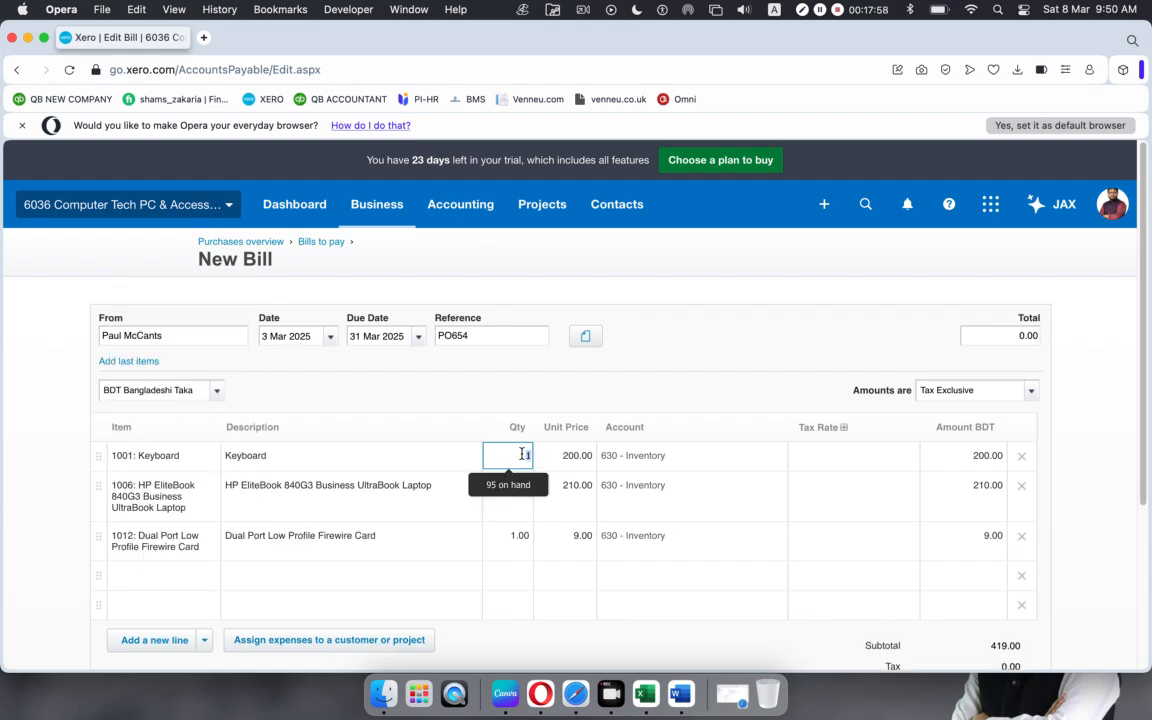
{"action": "type", "text": "5"}
{"action": "left_click", "coordinate": [515, 488]}
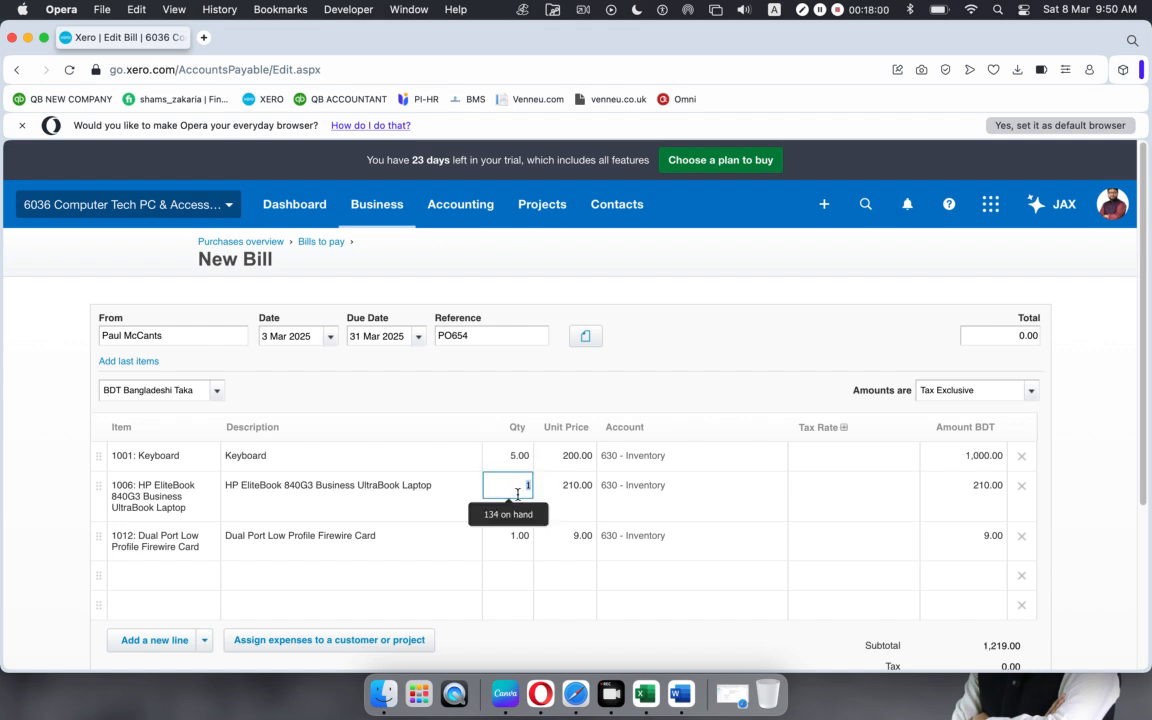
{"action": "type", "text": "9"}
{"action": "left_click", "coordinate": [515, 537]}
{"action": "type", "text": "10"}
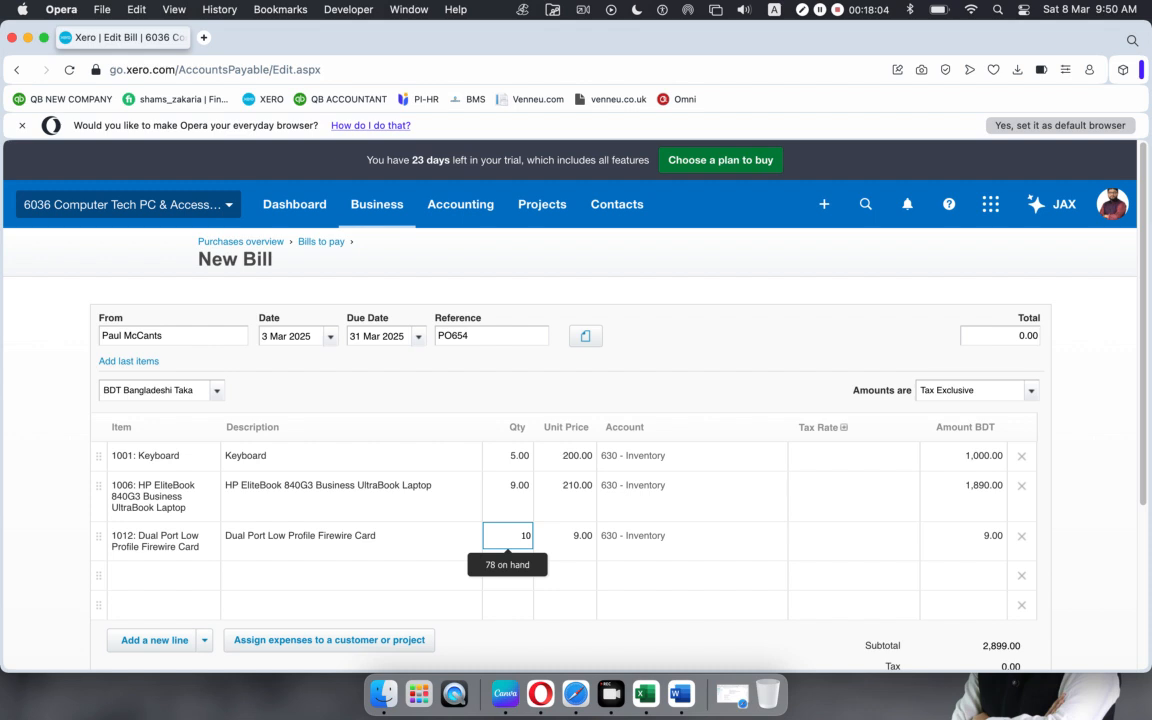
{"action": "left_click", "coordinate": [600, 400]}
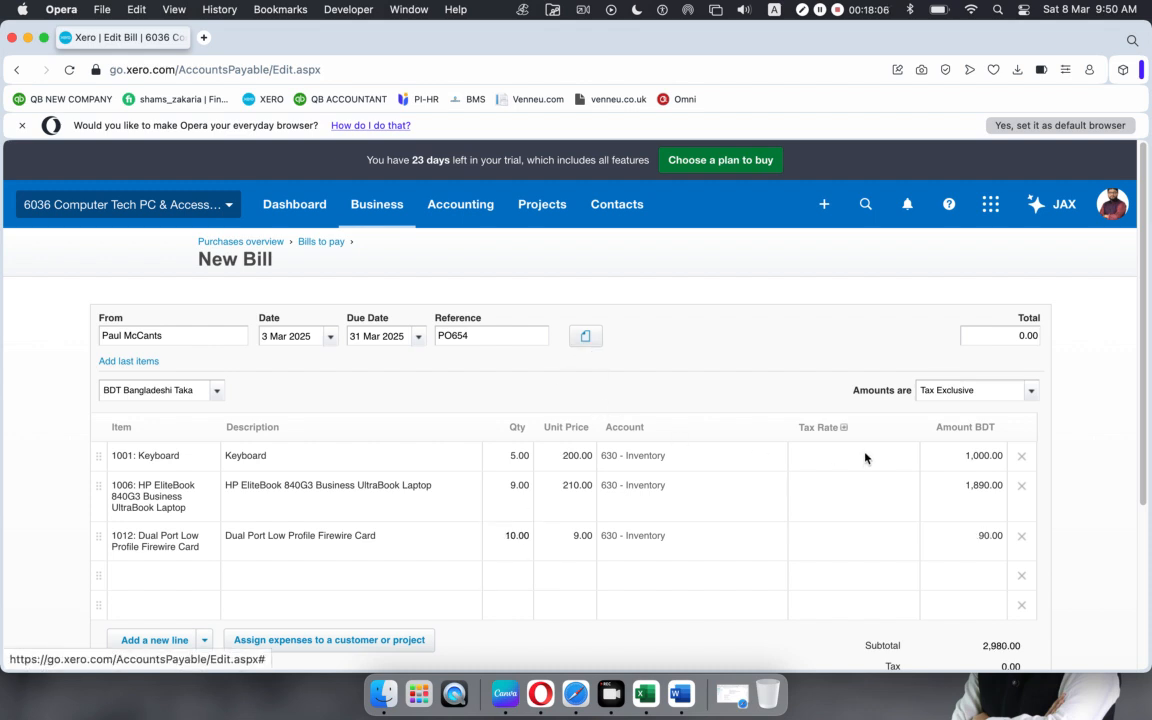
Step: Apply Purchase Tax 10% to all three lines and approve the 3,278.00 bill
{"action": "left_click", "coordinate": [900, 462]}
{"action": "left_click", "coordinate": [906, 459]}
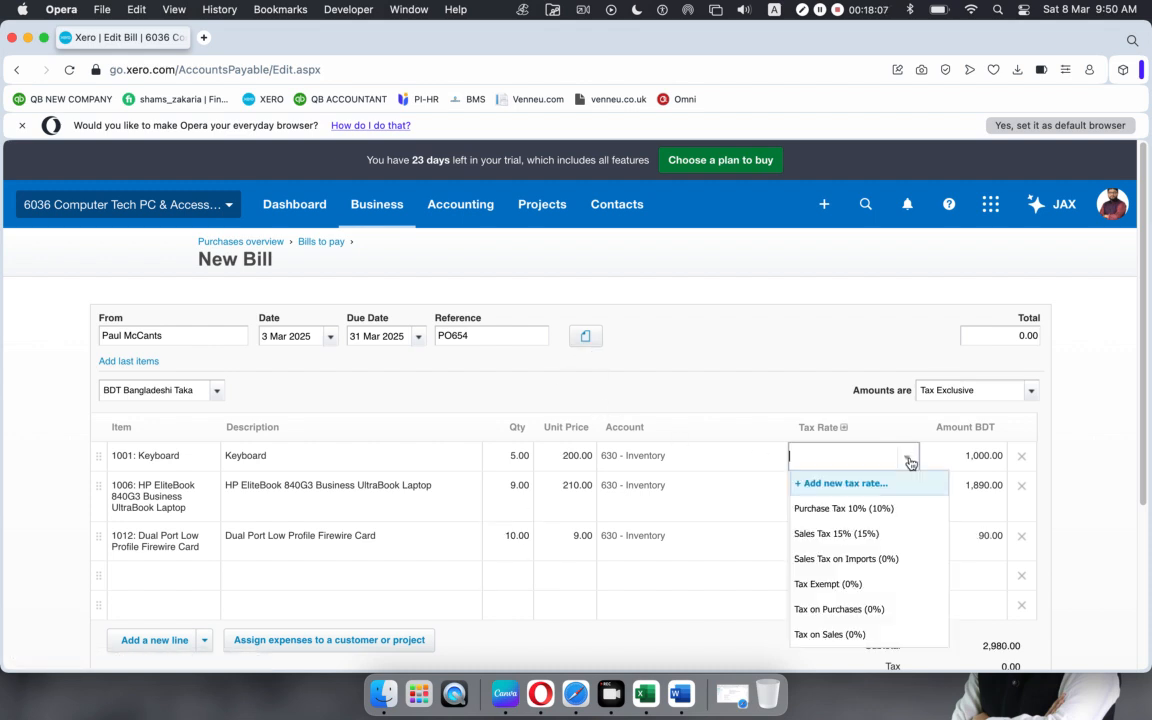
{"action": "left_click", "coordinate": [827, 509]}
{"action": "left_click", "coordinate": [880, 502]}
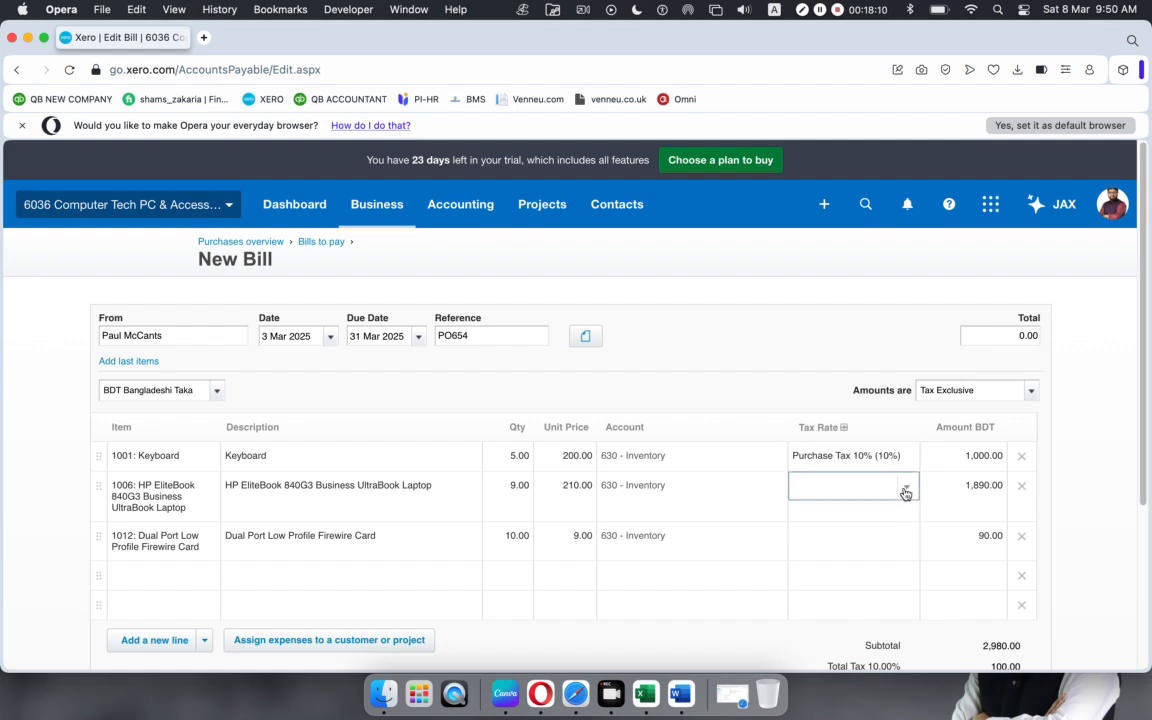
{"action": "left_click", "coordinate": [905, 490]}
{"action": "left_click", "coordinate": [805, 333]}
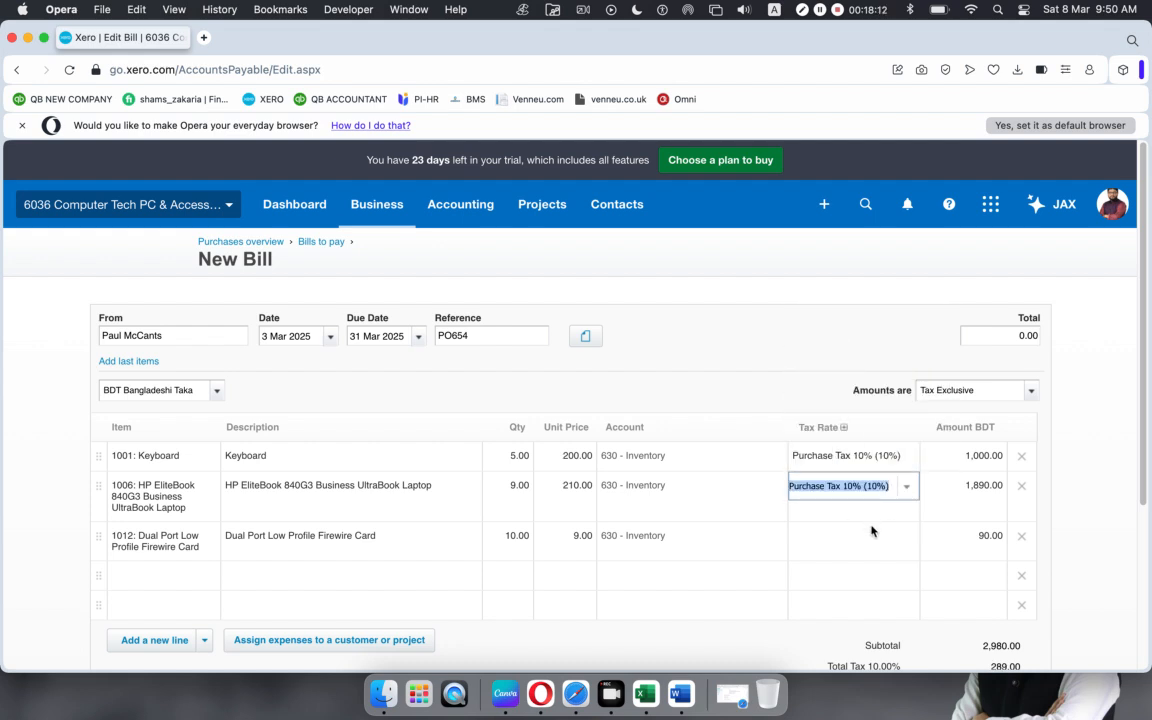
{"action": "left_click", "coordinate": [871, 531]}
{"action": "left_click", "coordinate": [906, 537]}
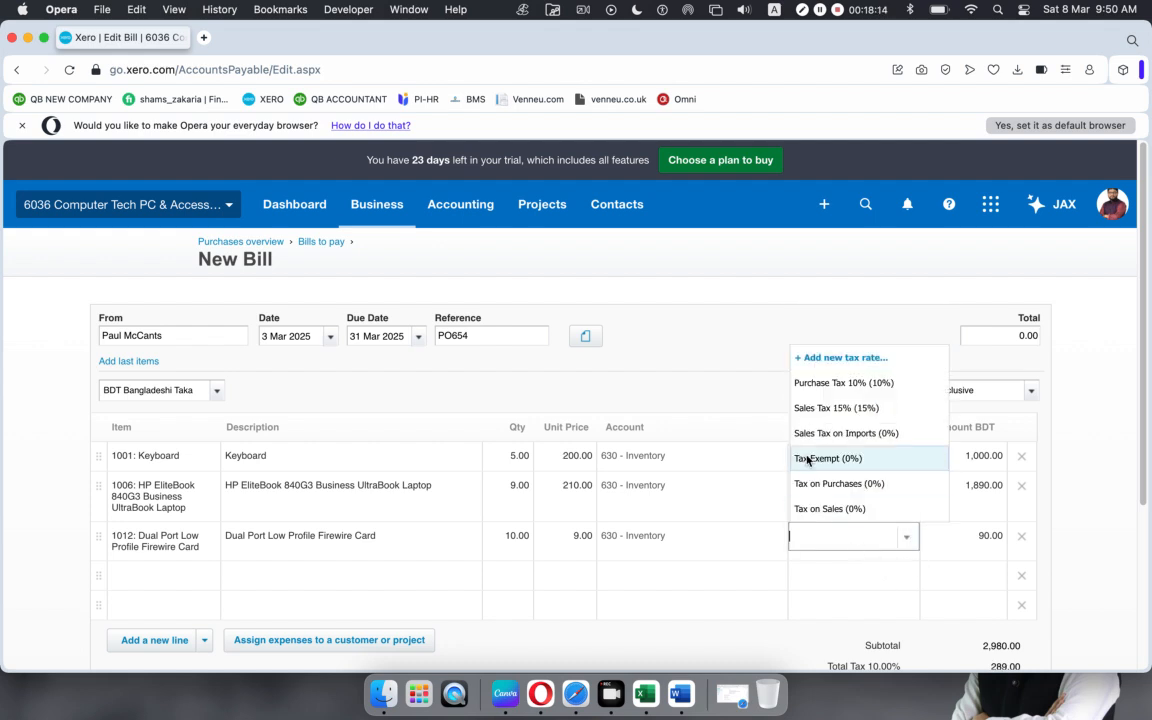
{"action": "left_click", "coordinate": [818, 382]}
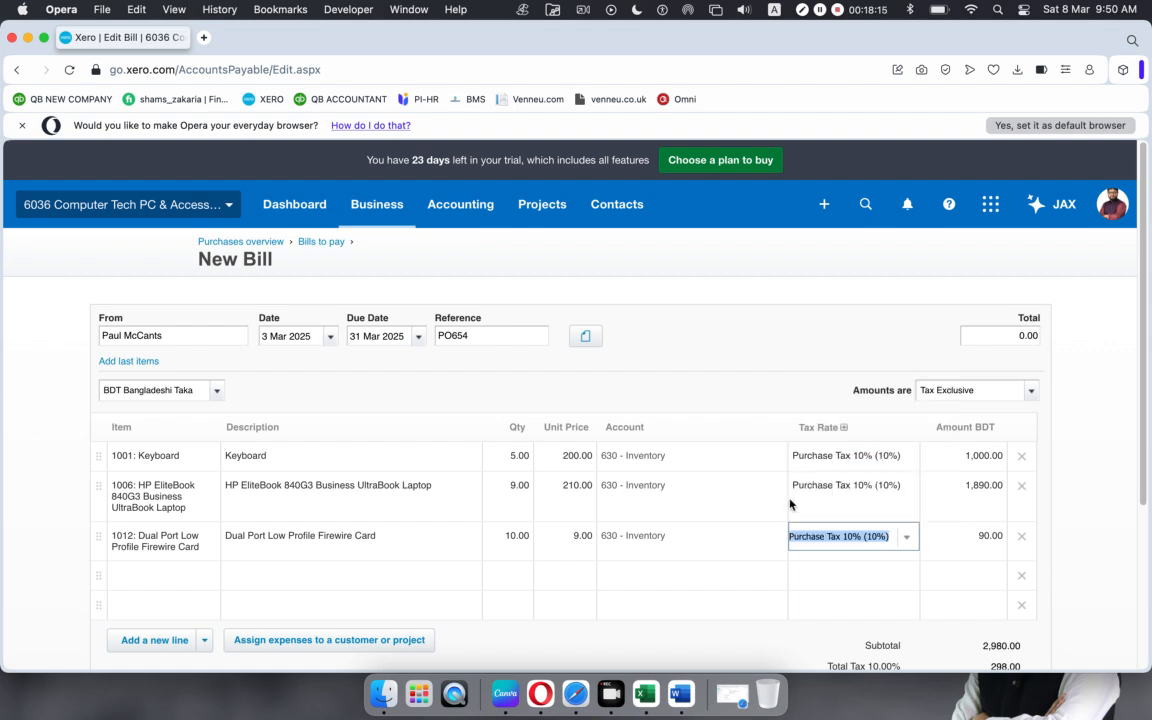
{"action": "left_click", "coordinate": [1067, 520]}
{"action": "scroll", "coordinate": [980, 460], "scroll_direction": "down", "scroll_amount": 5}
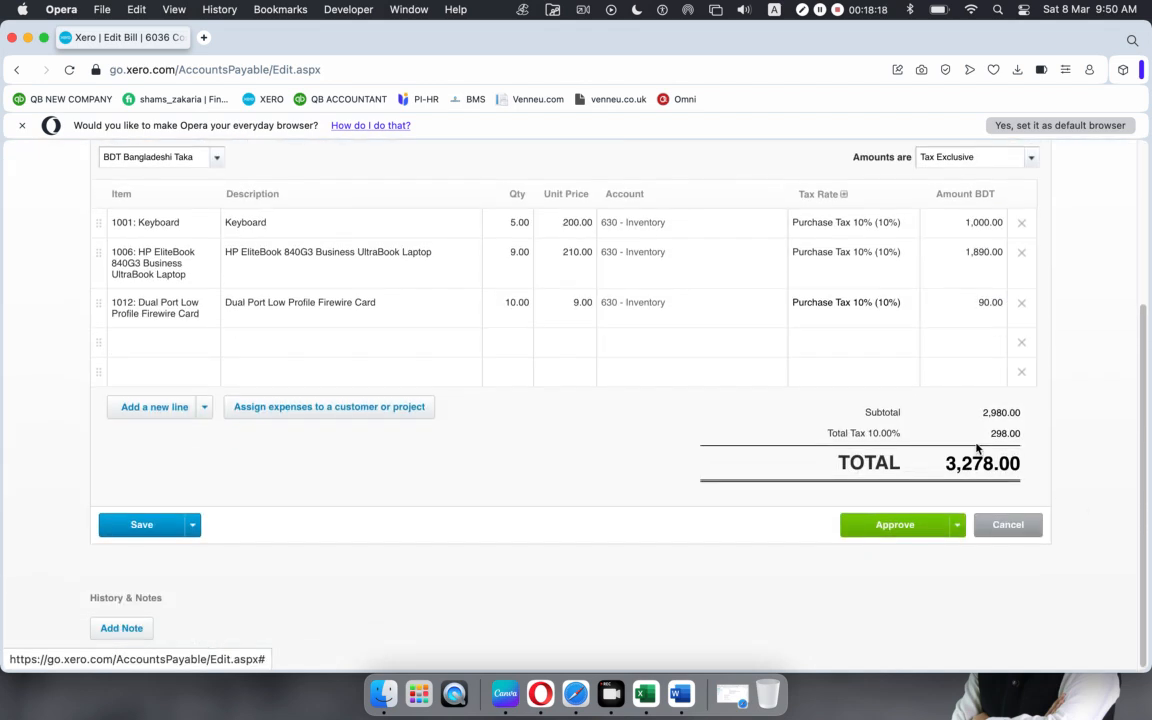
{"action": "left_click", "coordinate": [880, 526]}
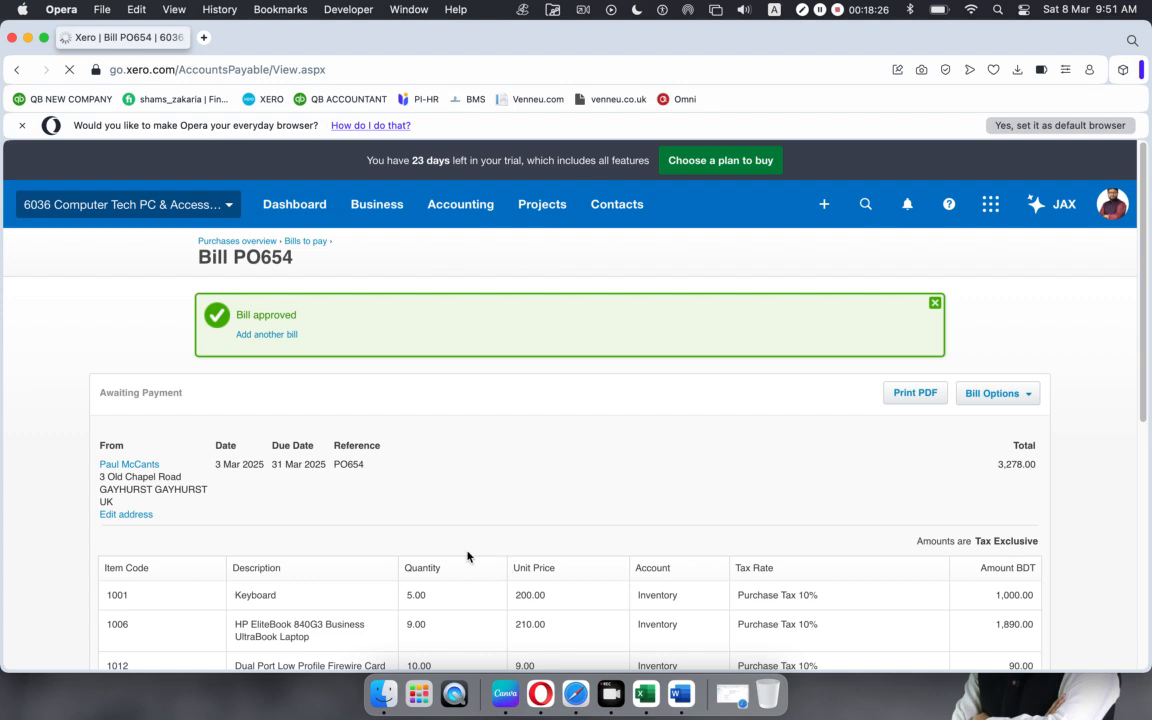
Step: Dismiss the Bill approved banner and return to the Bills to pay list
{"action": "scroll", "coordinate": [419, 502], "scroll_direction": "down", "scroll_amount": 10}
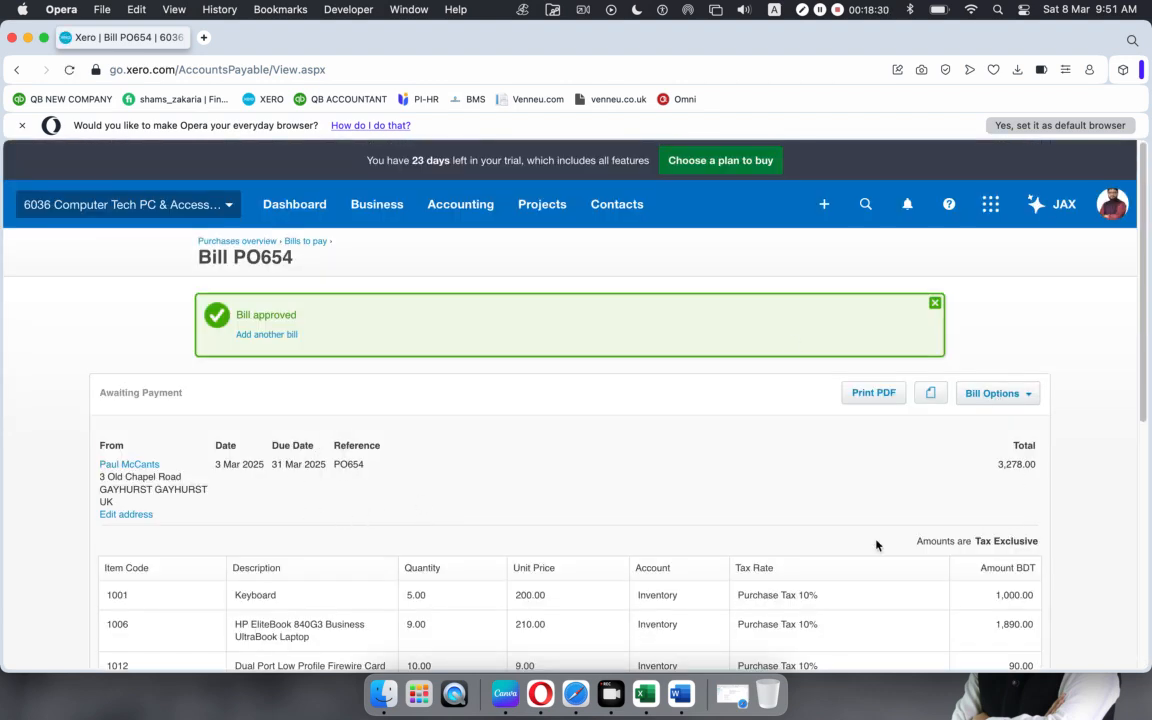
{"action": "scroll", "coordinate": [759, 525], "scroll_direction": "down", "scroll_amount": 2}
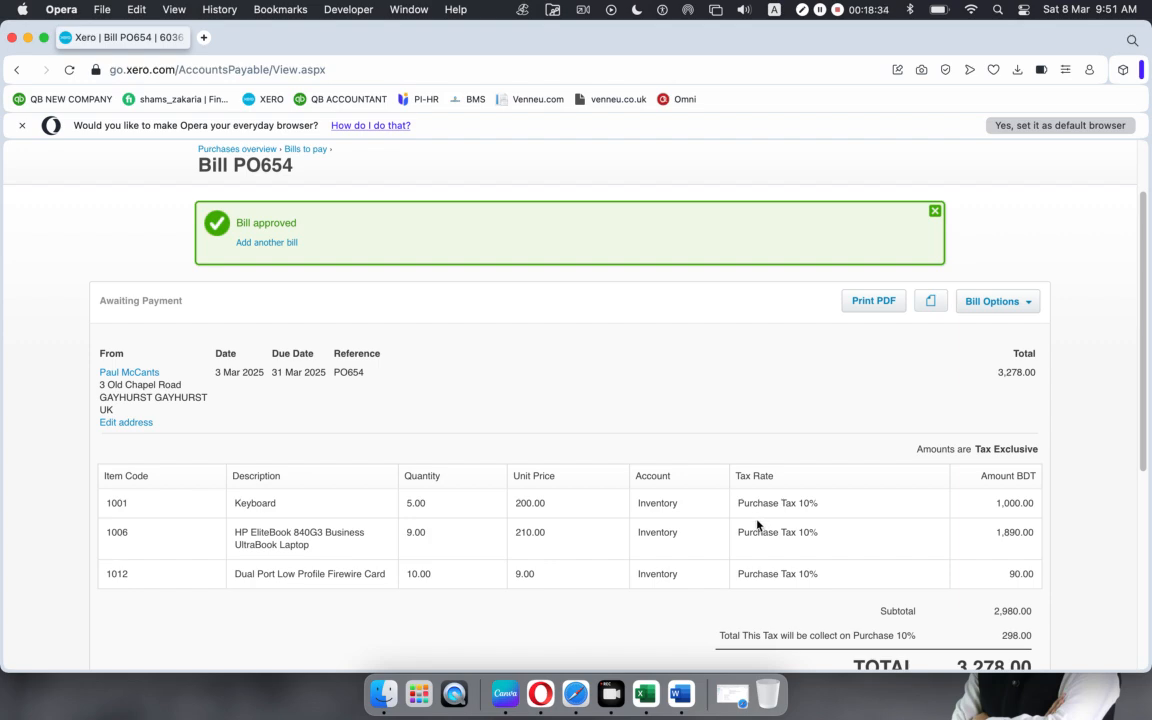
{"action": "scroll", "coordinate": [759, 525], "scroll_direction": "down", "scroll_amount": 10}
{"action": "scroll", "coordinate": [756, 525], "scroll_direction": "up", "scroll_amount": 15}
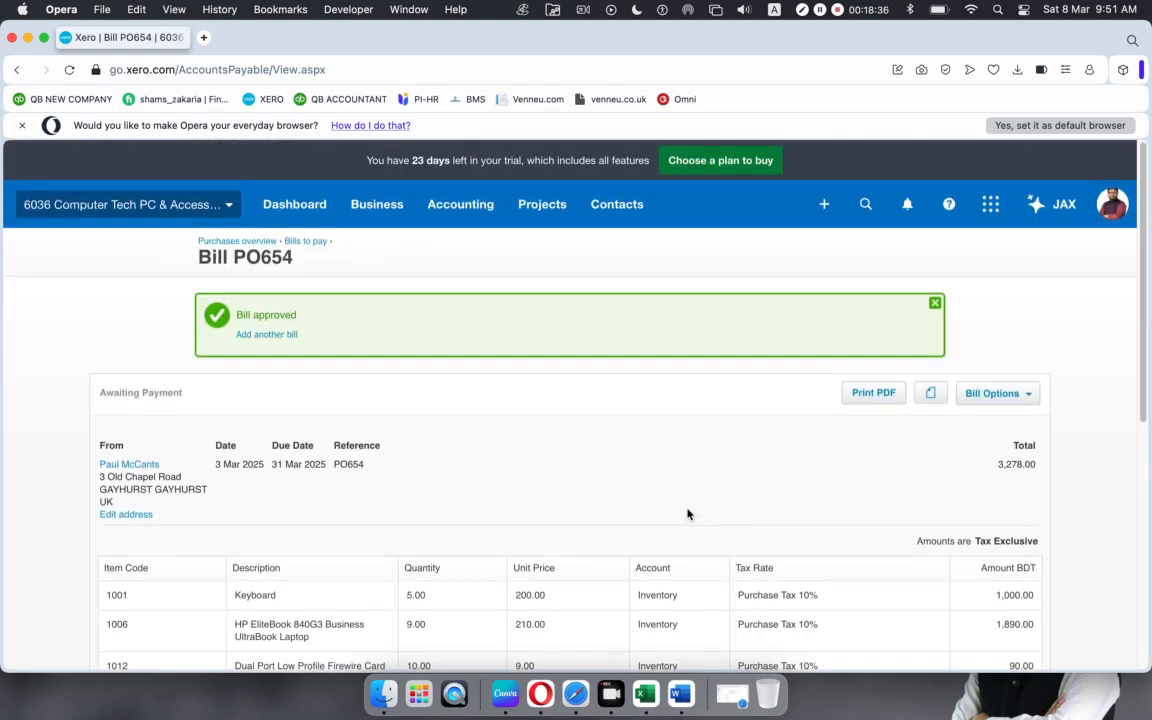
{"action": "left_click", "coordinate": [935, 304]}
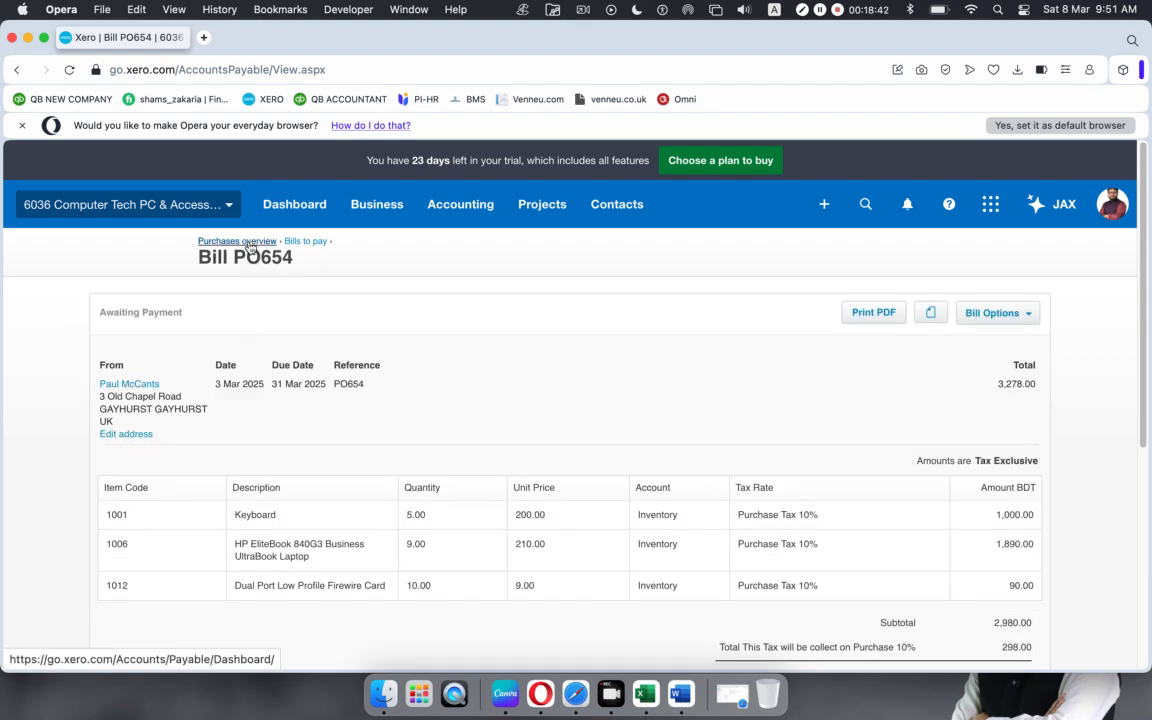
{"action": "scroll", "coordinate": [383, 481], "scroll_direction": "down", "scroll_amount": 5}
{"action": "scroll", "coordinate": [342, 511], "scroll_direction": "up", "scroll_amount": 5}
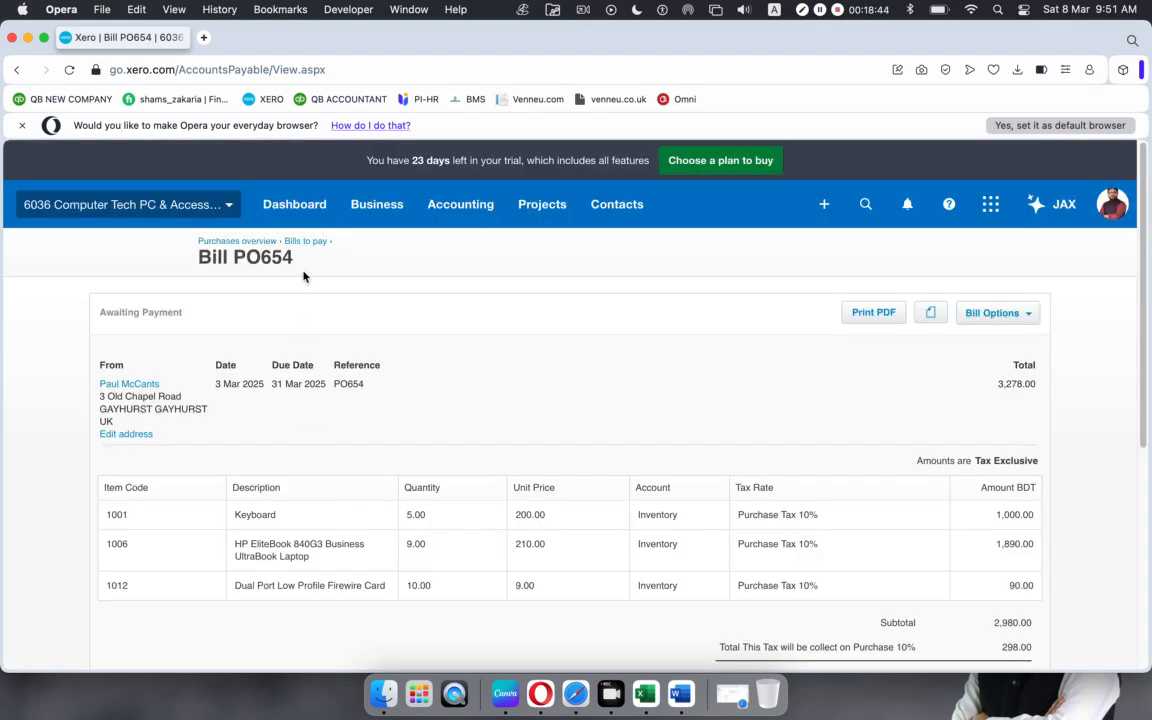
{"action": "left_click", "coordinate": [297, 241]}
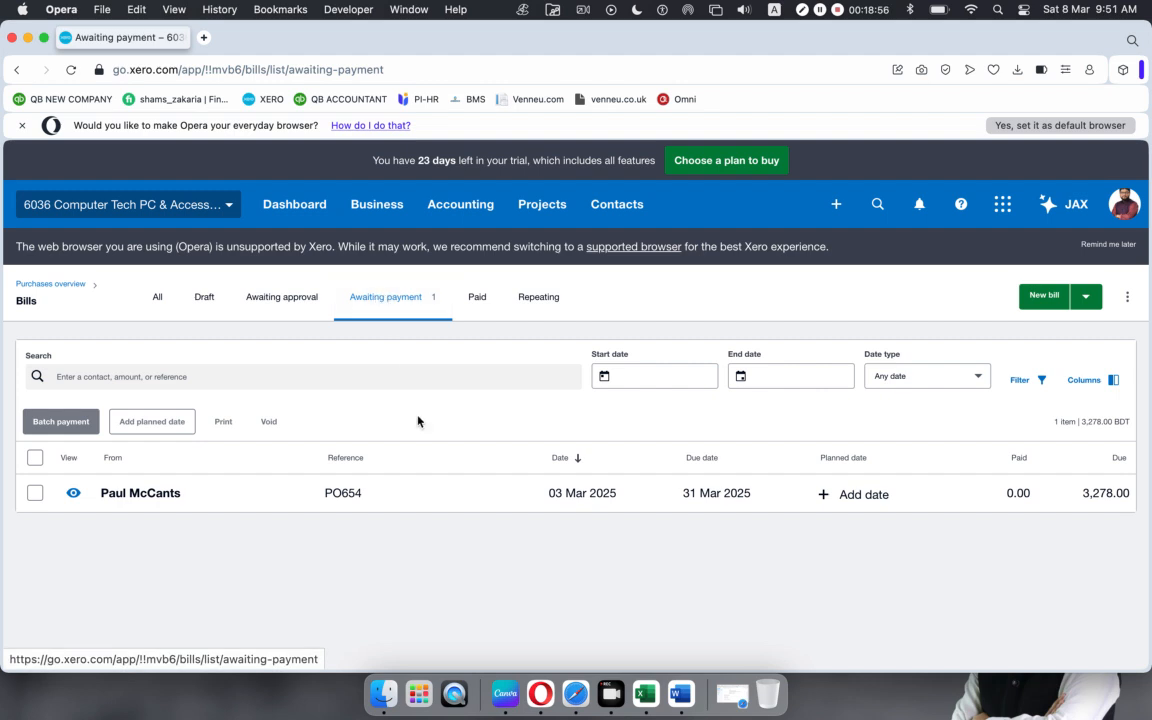
Step: Open bill PO654 and set a full payment dated 5 Mar 2025 from the checking account
{"action": "left_click", "coordinate": [475, 507]}
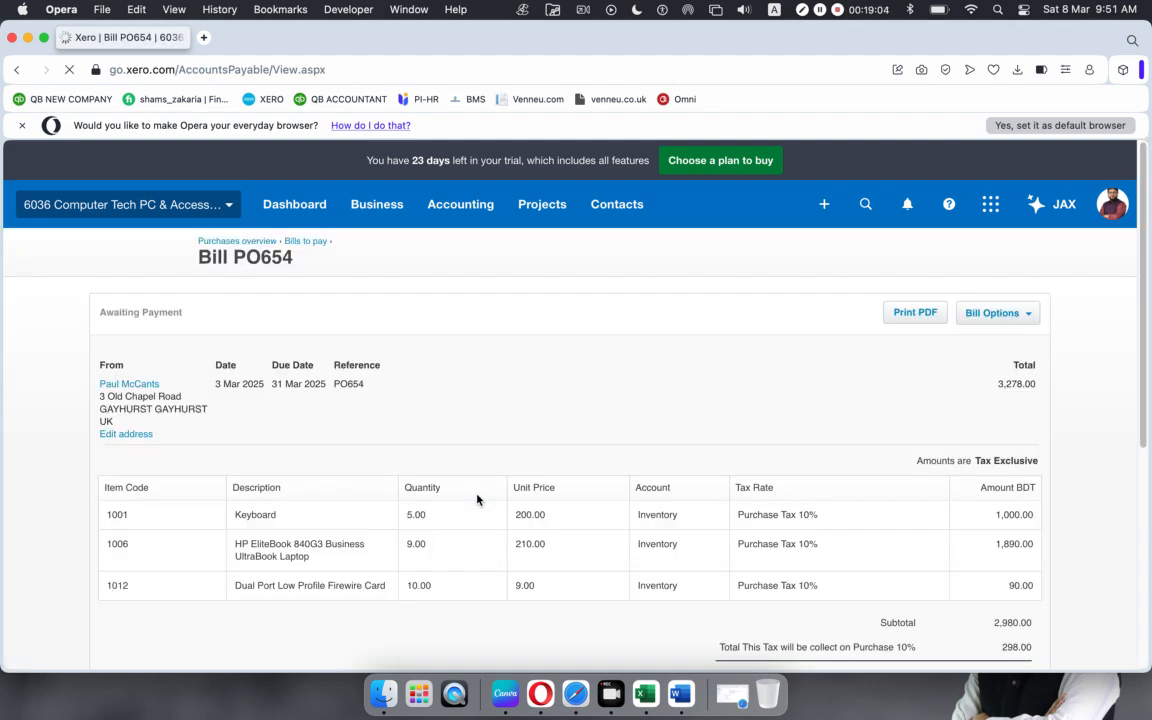
{"action": "scroll", "coordinate": [485, 471], "scroll_direction": "down", "scroll_amount": 5}
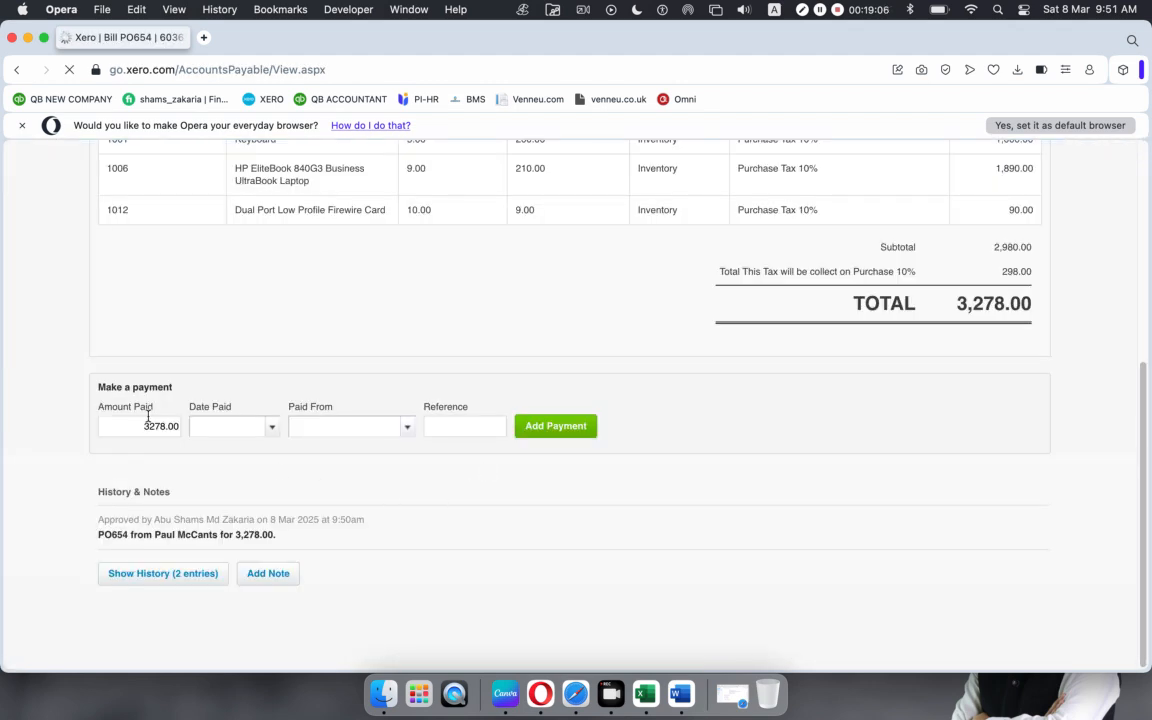
{"action": "left_click_drag", "start_coordinate": [139, 427], "coordinate": [201, 427]}
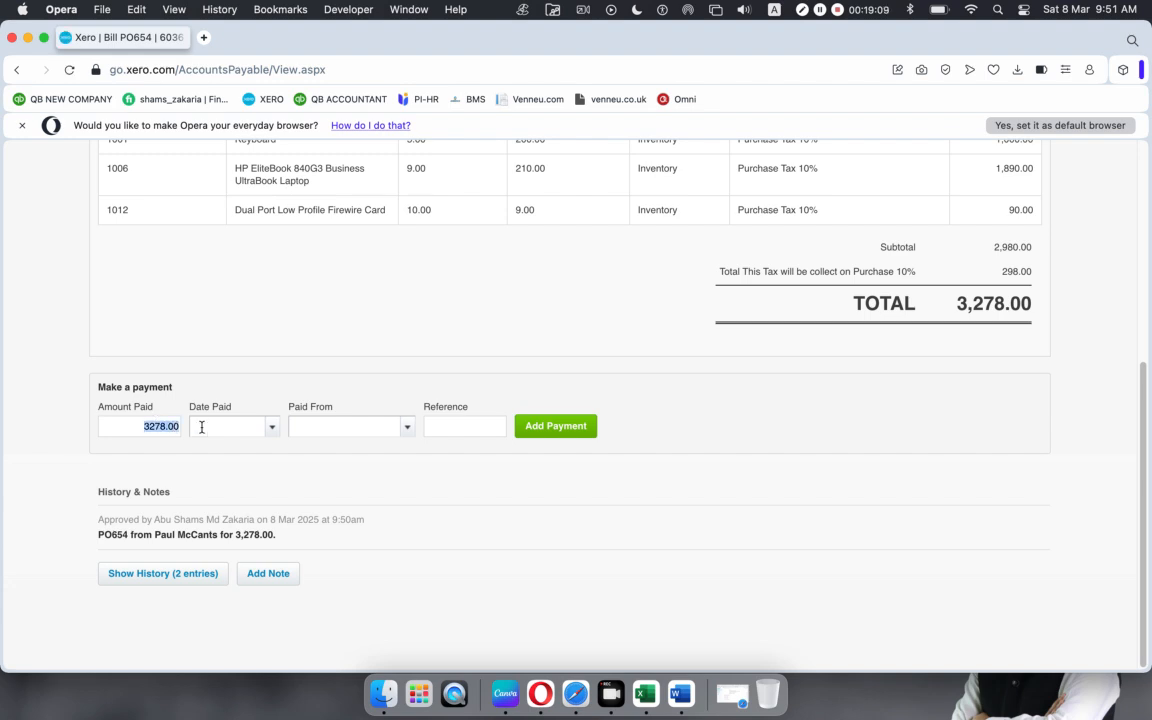
{"action": "left_click", "coordinate": [270, 428]}
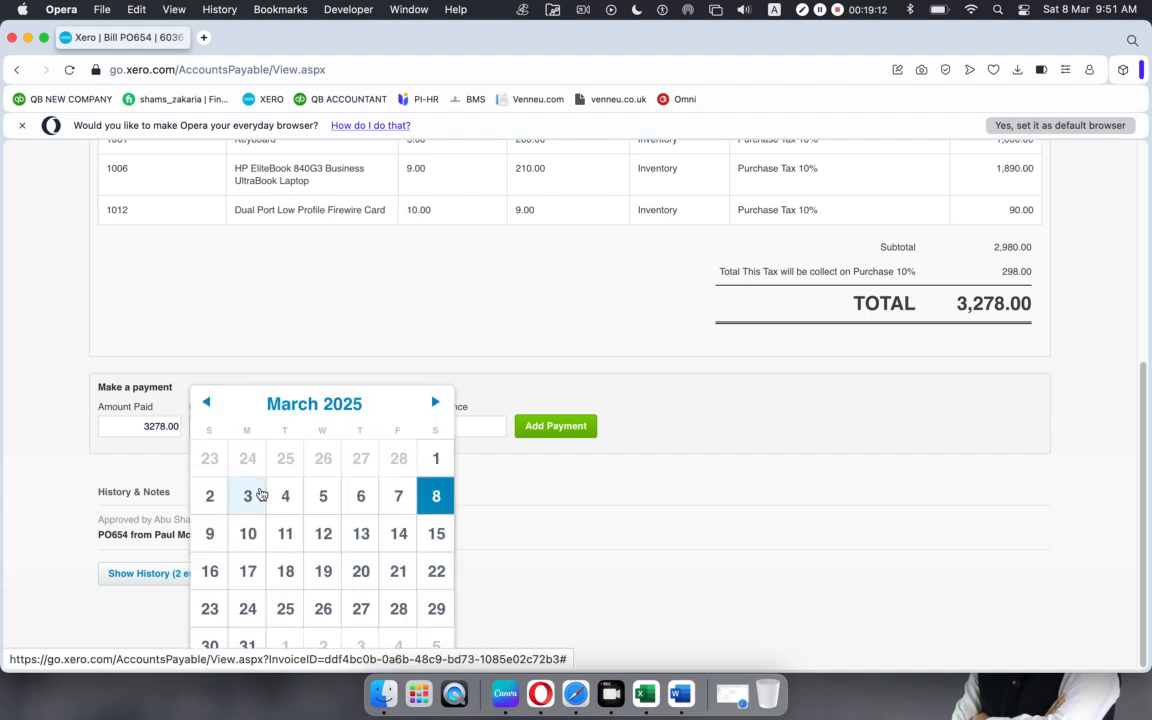
{"action": "left_click", "coordinate": [322, 497]}
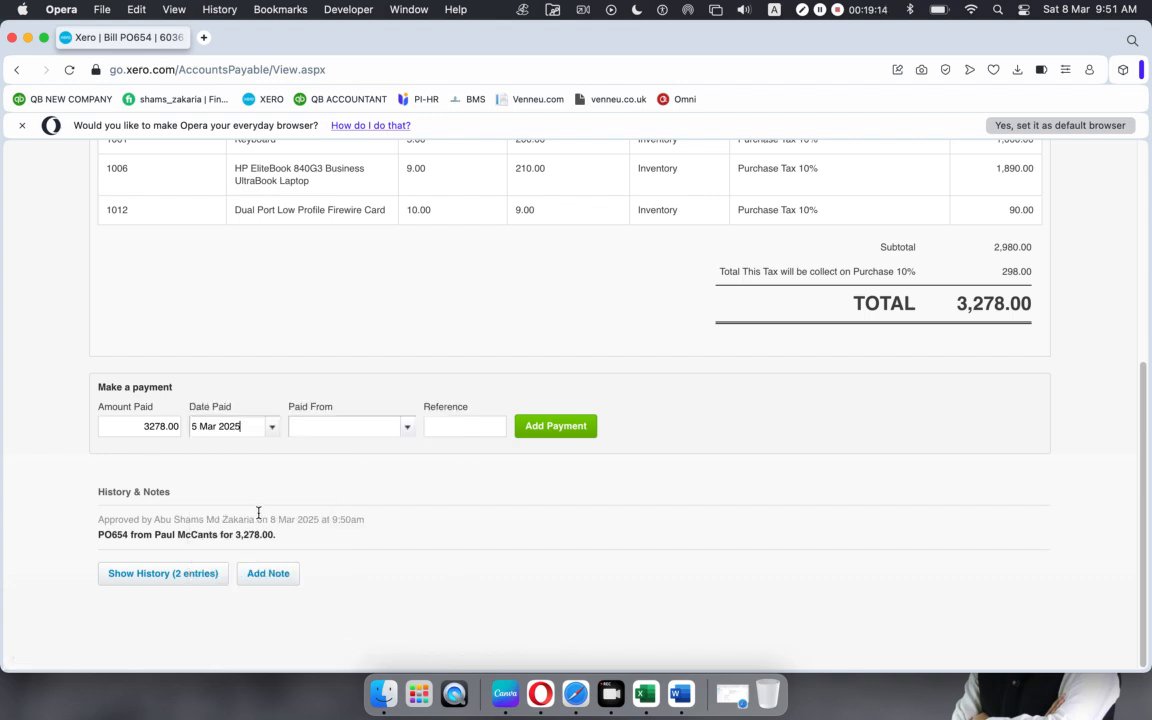
{"action": "left_click", "coordinate": [405, 427]}
{"action": "left_click", "coordinate": [370, 496]}
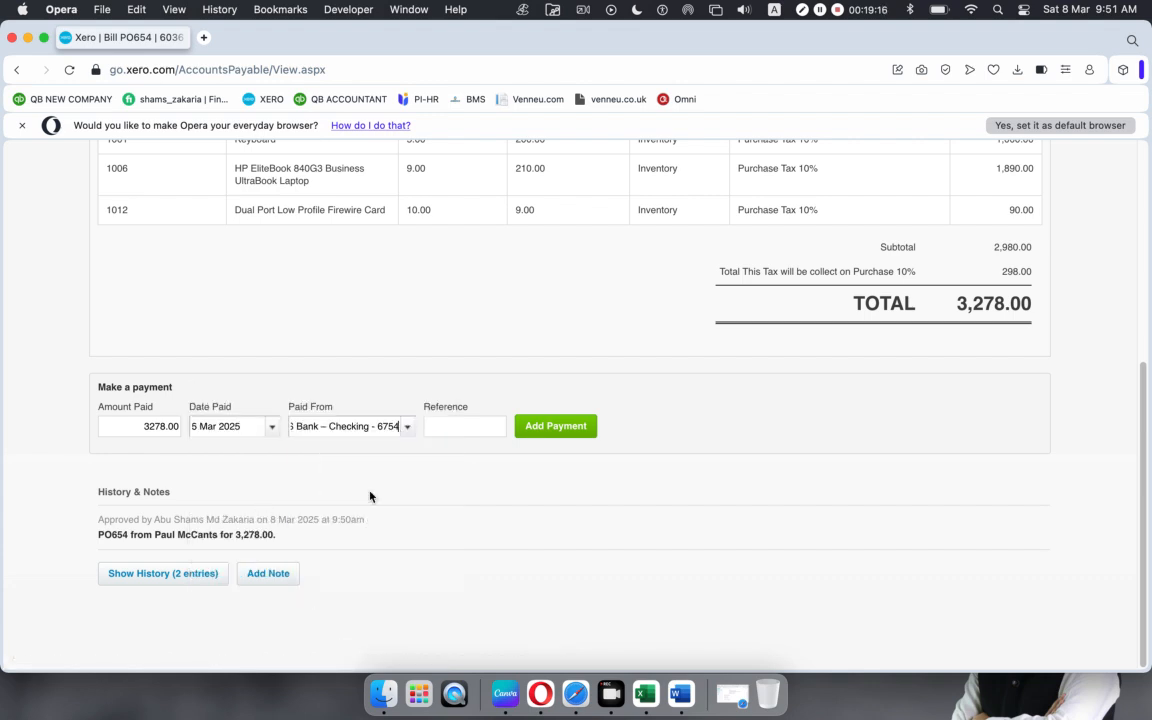
Step: Use the copied bill title 'Bill PO654' as payment reference and record the payment
{"action": "left_click", "coordinate": [450, 427]}
{"action": "type", "text": "PO543"}
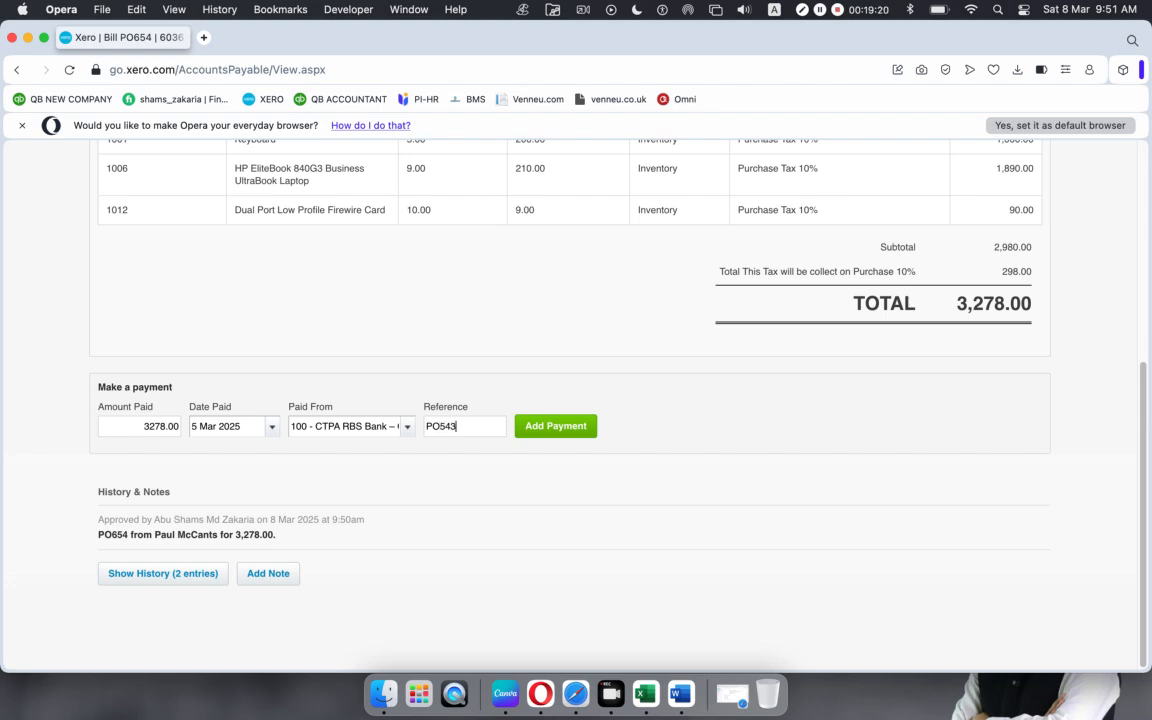
{"action": "scroll", "coordinate": [576, 400], "scroll_direction": "up", "scroll_amount": 10}
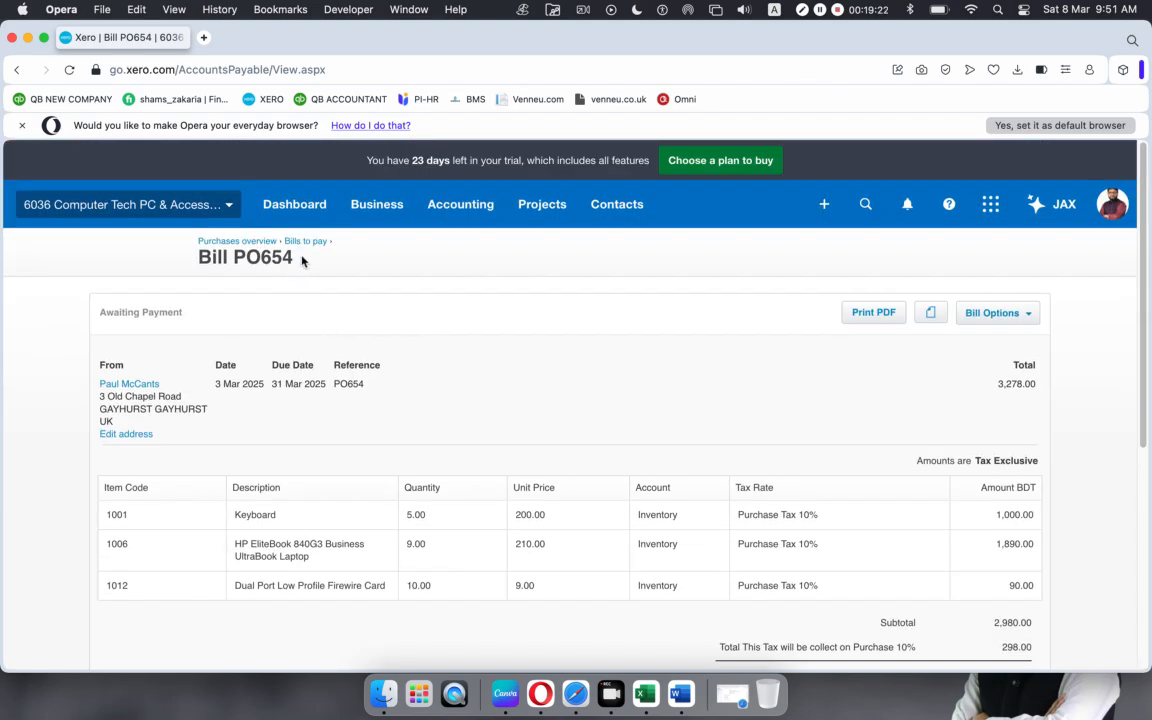
{"action": "left_click_drag", "start_coordinate": [294, 258], "coordinate": [180, 238]}
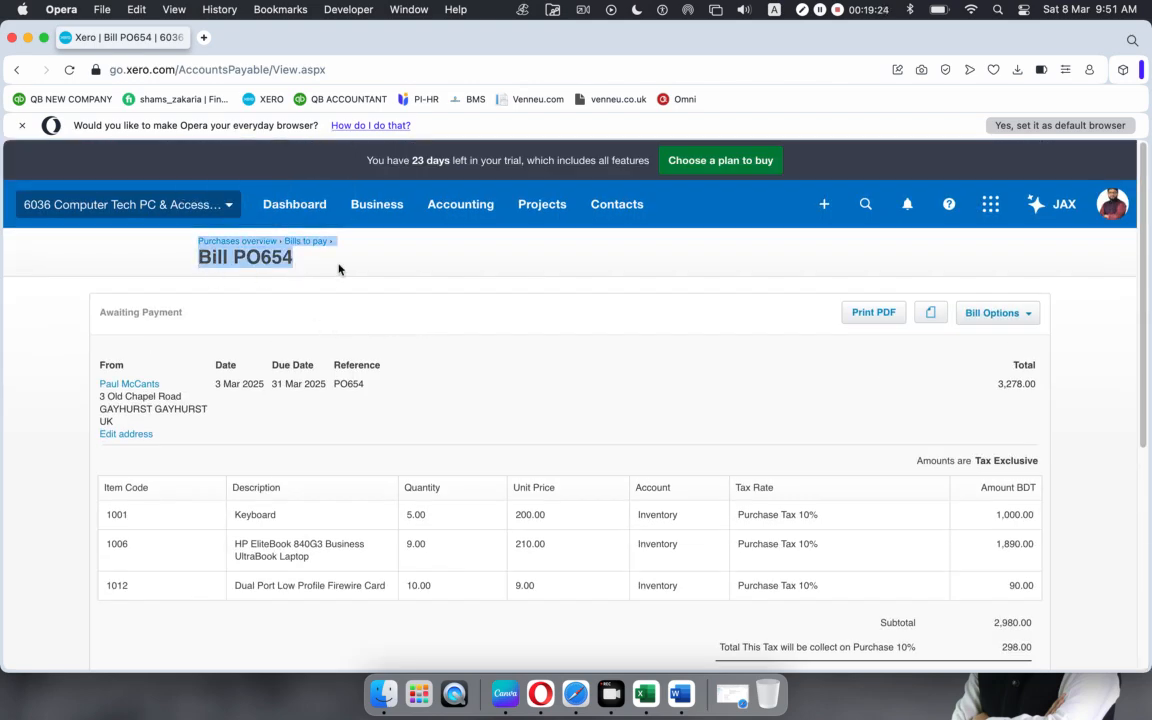
{"action": "left_click", "coordinate": [293, 259]}
{"action": "left_click_drag", "start_coordinate": [293, 259], "coordinate": [177, 257]}
{"action": "key", "text": "super+c"}
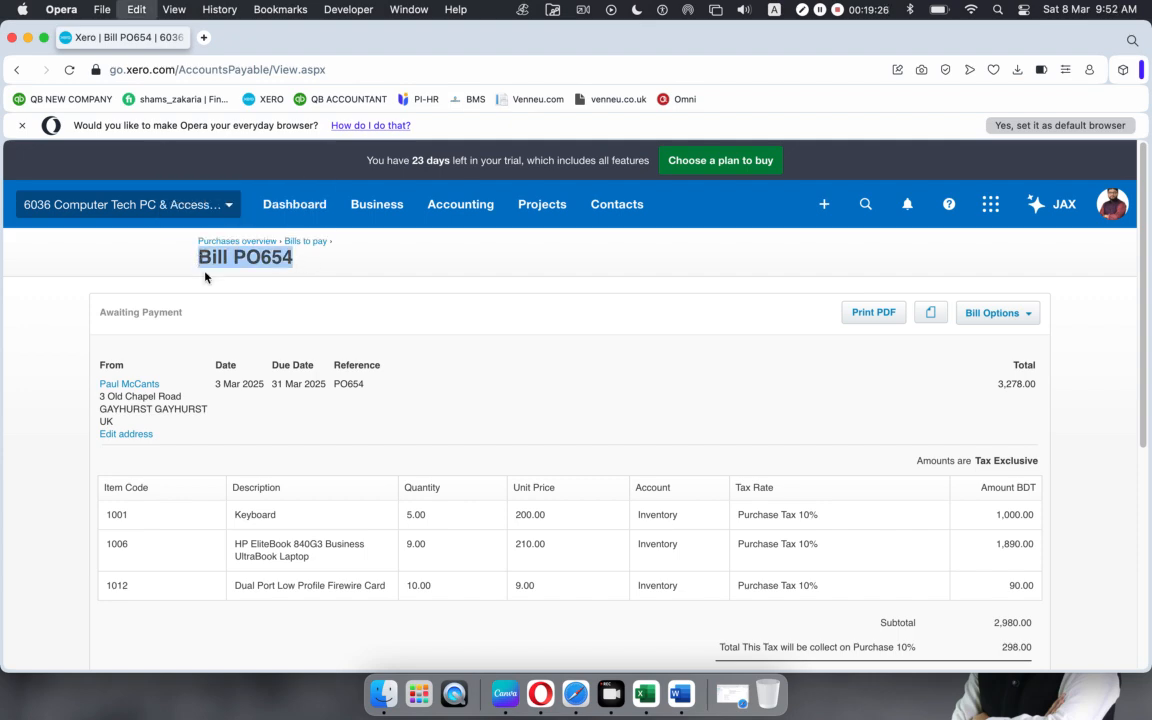
{"action": "scroll", "coordinate": [386, 374], "scroll_direction": "down", "scroll_amount": 5}
{"action": "scroll", "coordinate": [386, 374], "scroll_direction": "down", "scroll_amount": 1}
{"action": "double_click", "coordinate": [465, 424]}
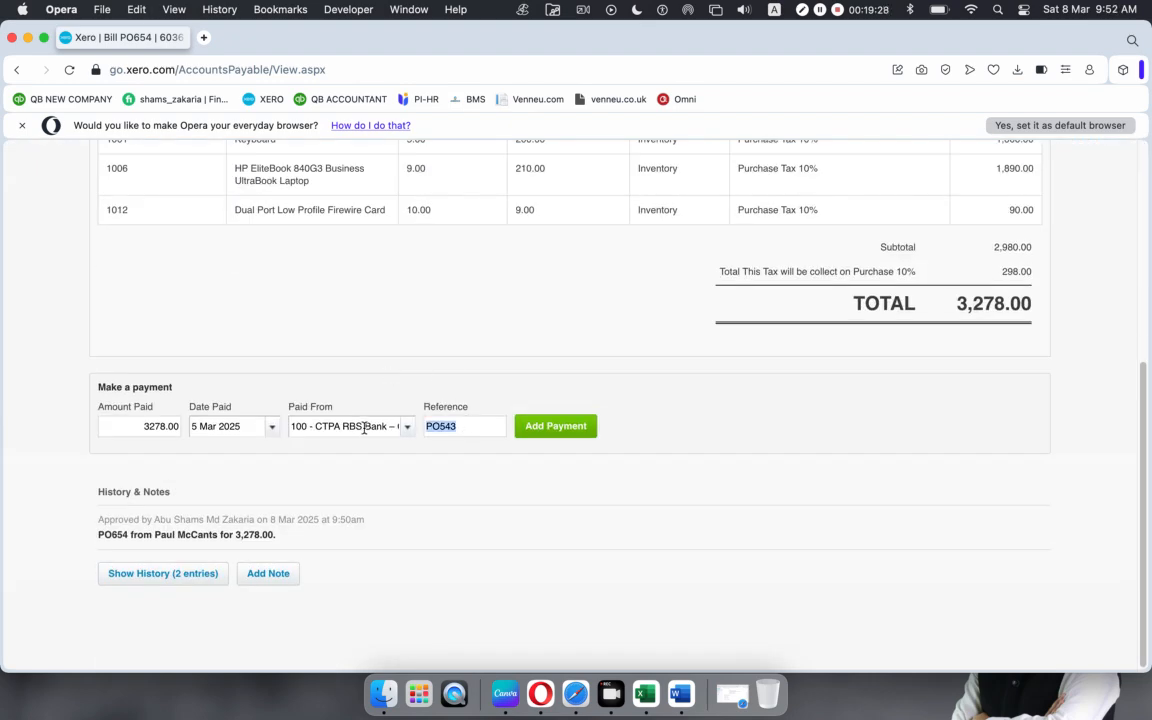
{"action": "key", "text": "super+v"}
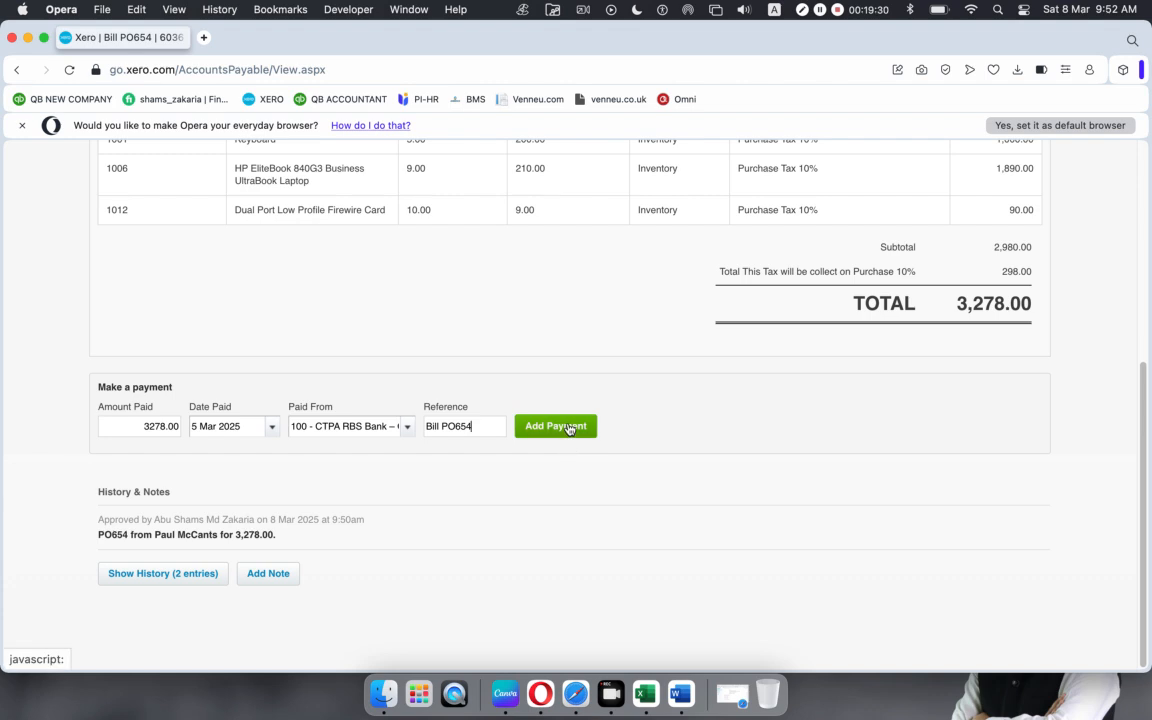
{"action": "left_click", "coordinate": [567, 427]}
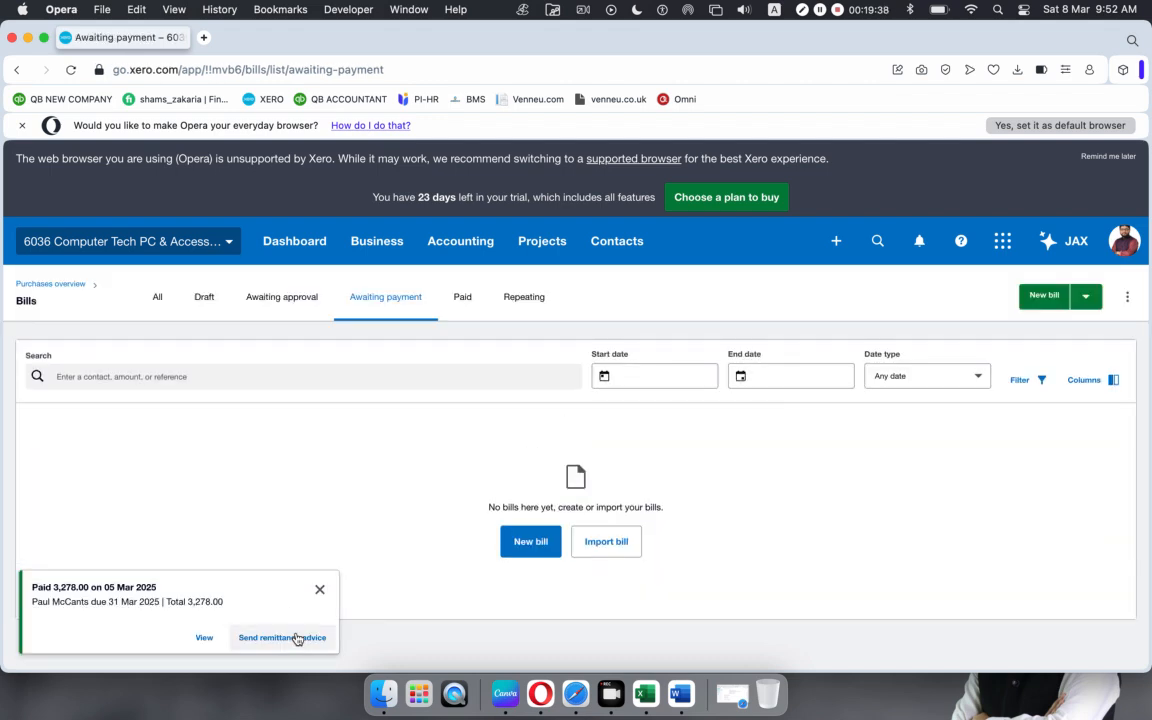
Step: Dismiss the payment notice and view the Paid bills list
{"action": "left_click", "coordinate": [319, 589]}
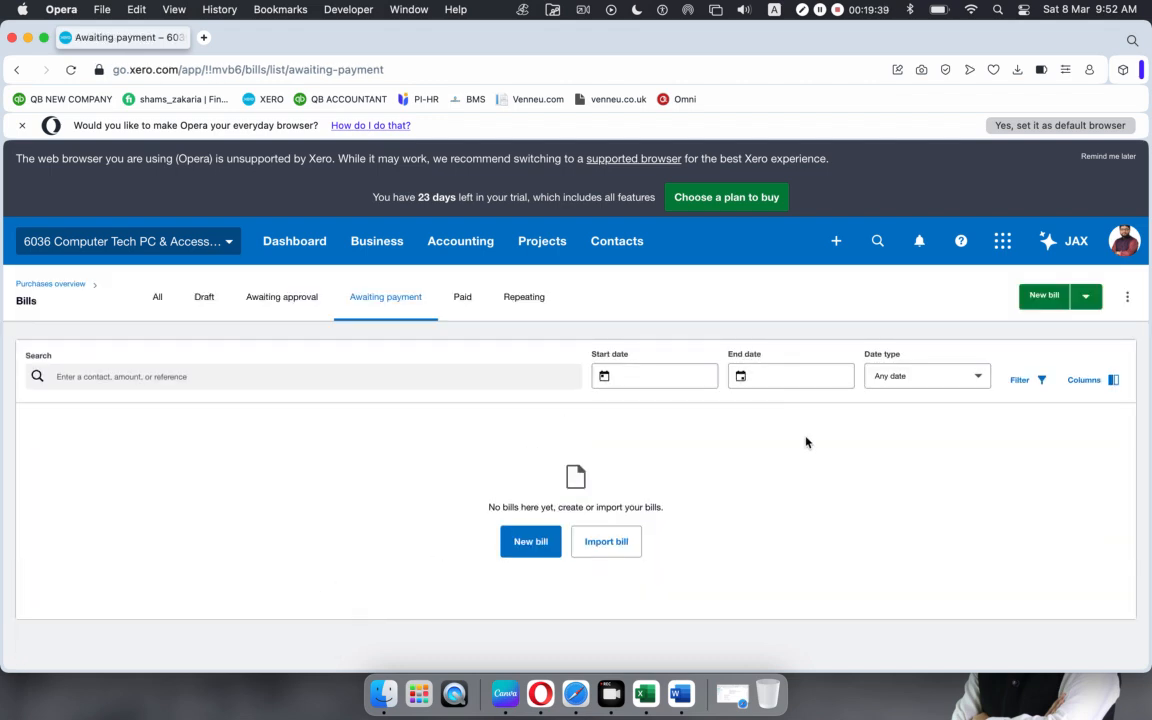
{"action": "left_click", "coordinate": [462, 296]}
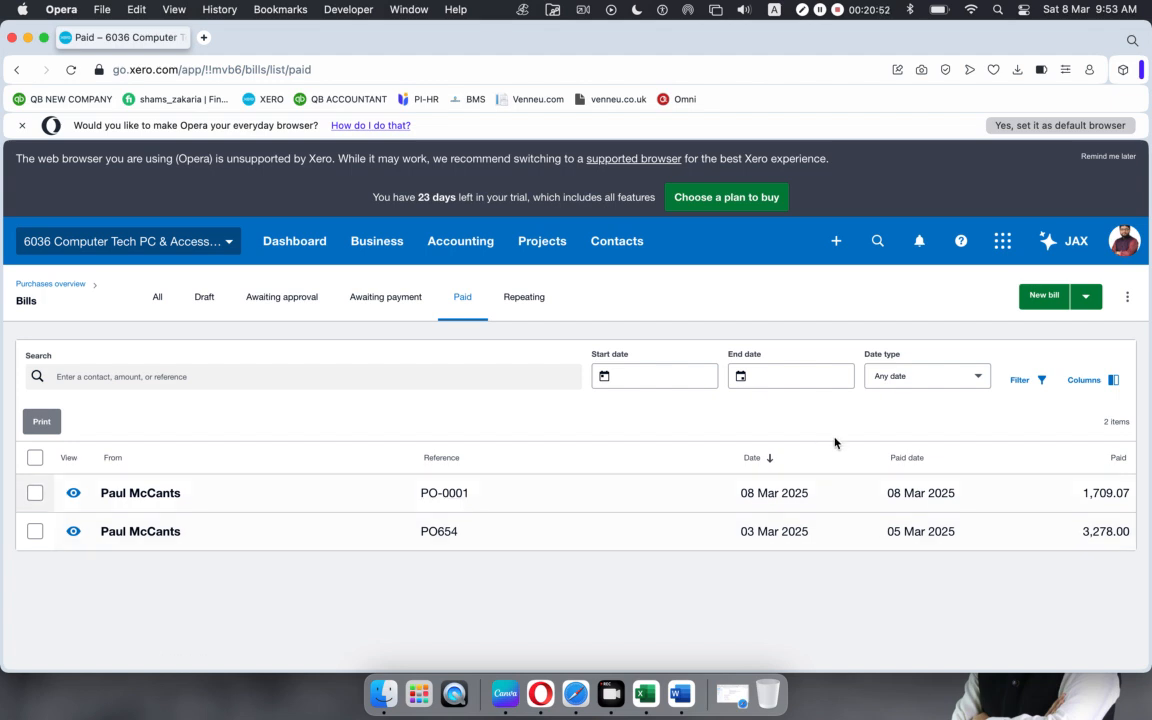
Step: Create a new Spend Money transaction from Cash Account (Cash on Hand) and continue to its form
{"action": "left_click", "coordinate": [836, 241]}
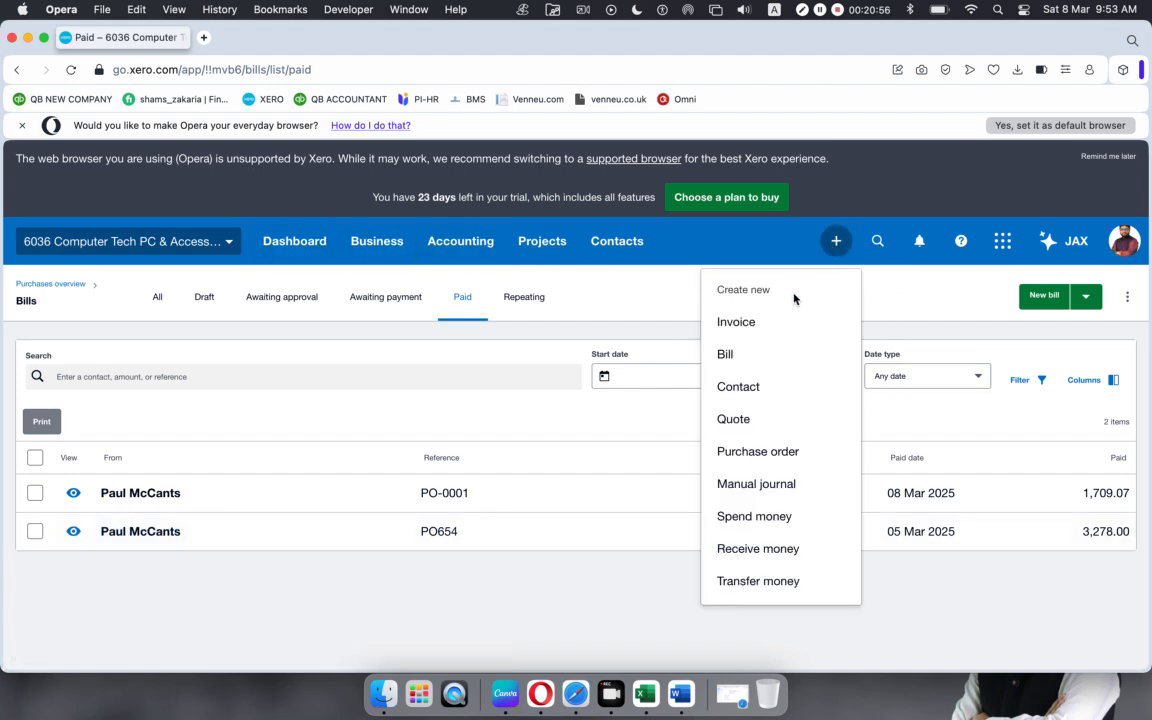
{"action": "left_click", "coordinate": [757, 521]}
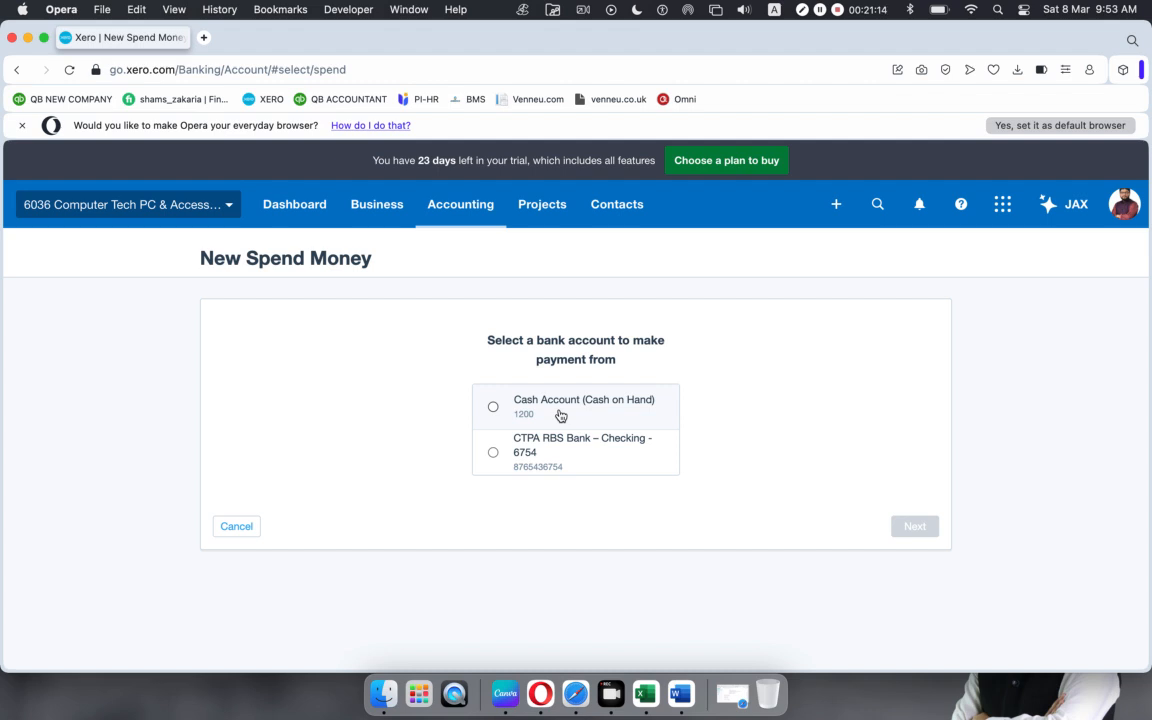
{"action": "left_click", "coordinate": [492, 406]}
{"action": "left_click", "coordinate": [912, 530]}
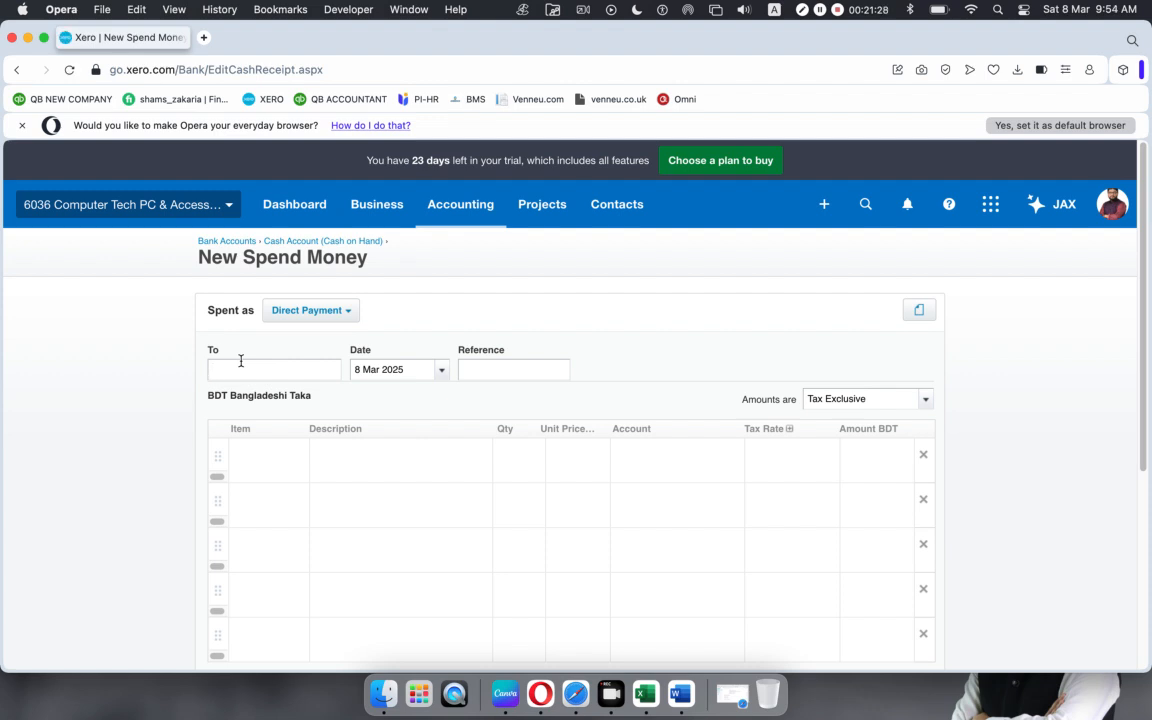
Step: Choose the payee contact and enter GFREW as the payment reference
{"action": "type", "text": "p"}
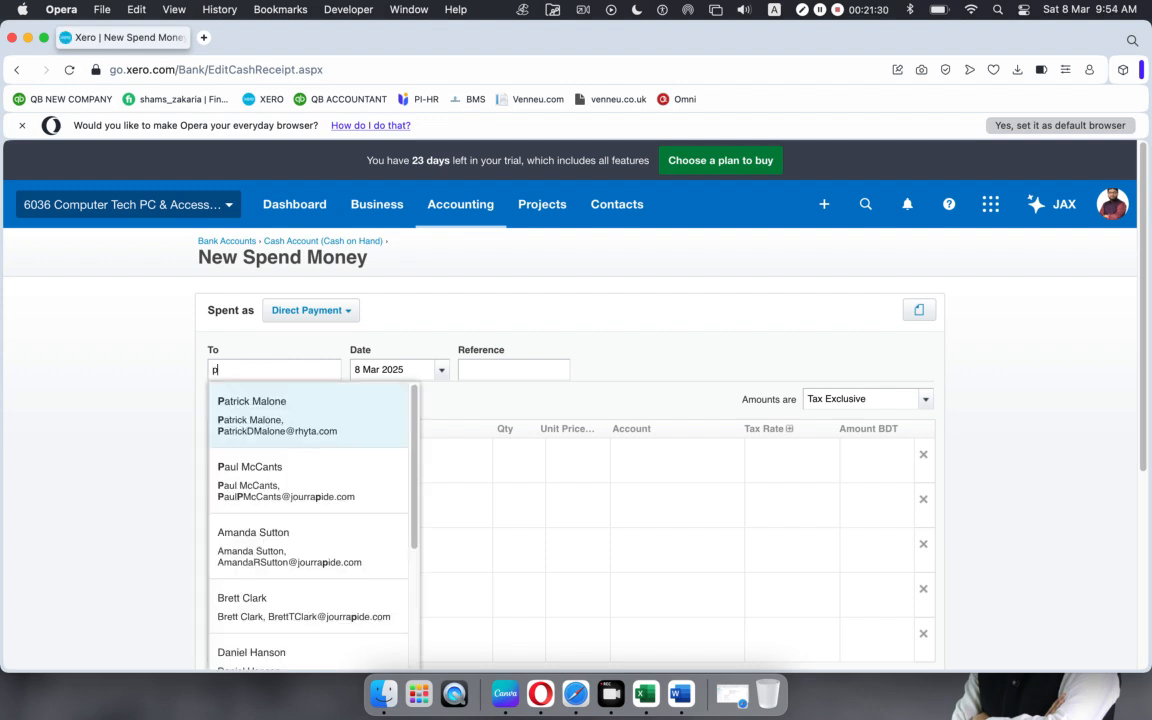
{"action": "left_click", "coordinate": [256, 404]}
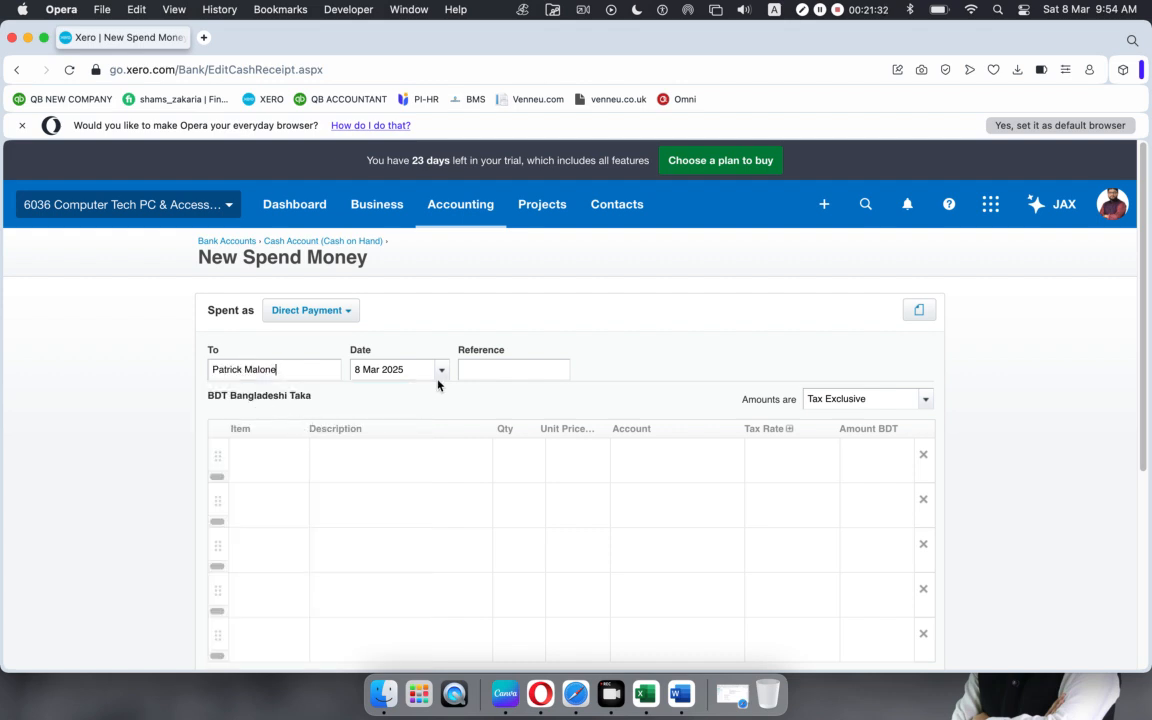
{"action": "left_click", "coordinate": [509, 370]}
{"action": "type", "text": "GFREW"}
Step: Add items HP EliteDesk 800G1 (1002) and HP Elite 8300/6300 SFF Core (1003) on two lines
{"action": "left_click", "coordinate": [290, 454]}
{"action": "left_click", "coordinate": [297, 456]}
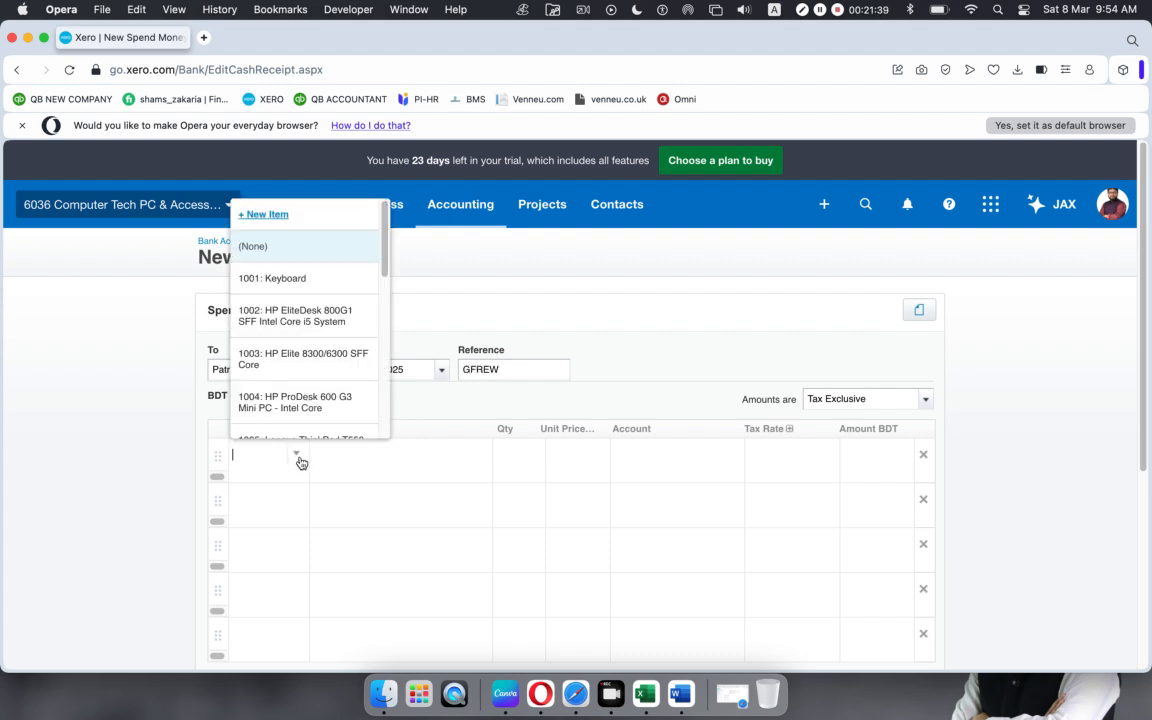
{"action": "left_click", "coordinate": [288, 313]}
{"action": "left_click", "coordinate": [296, 522]}
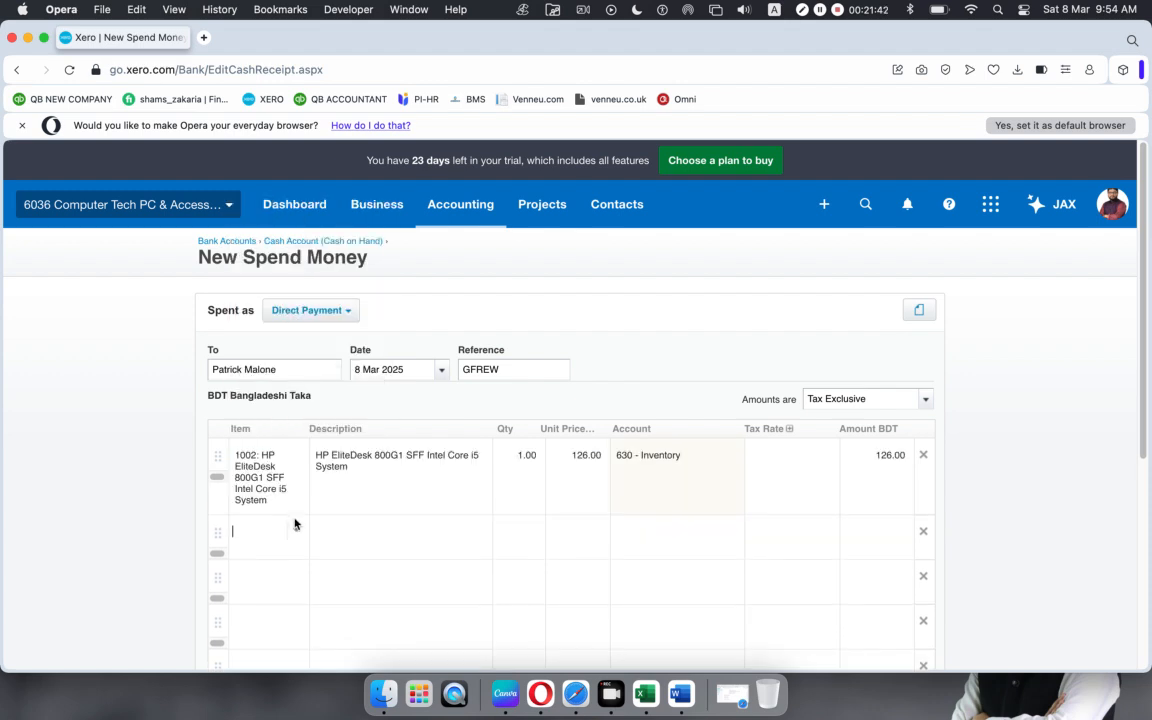
{"action": "left_click", "coordinate": [296, 522]}
{"action": "left_click", "coordinate": [287, 434]}
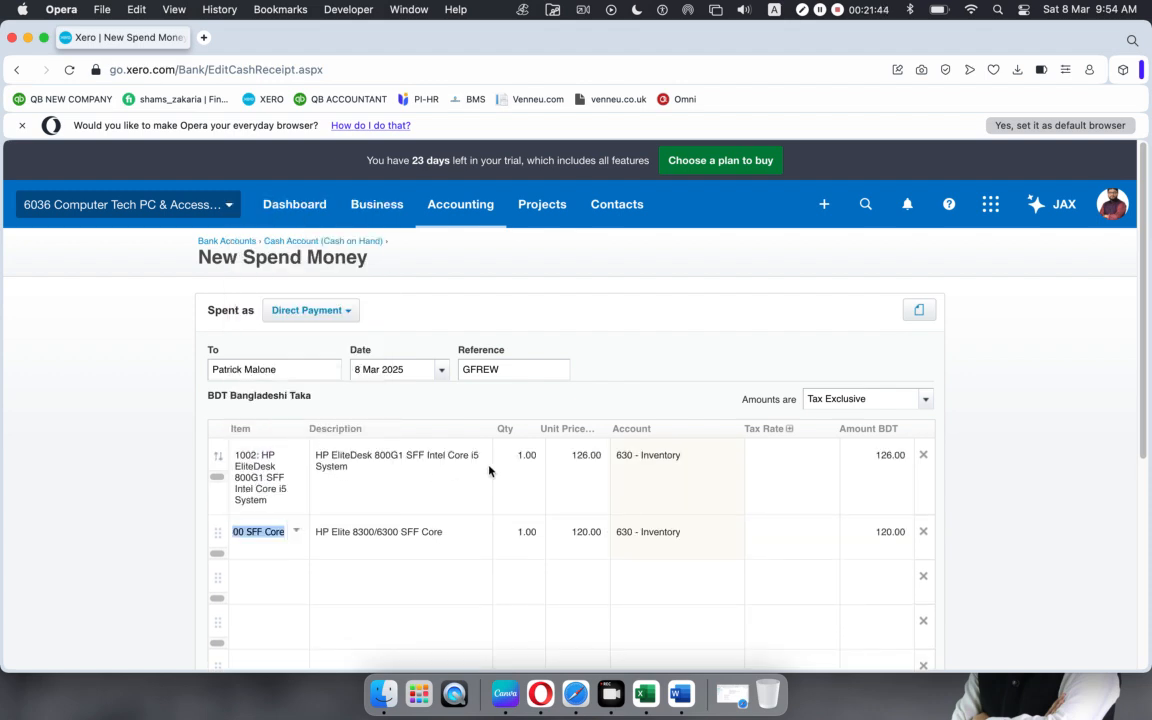
Step: Set Purchase Tax 10% on both item lines
{"action": "left_click", "coordinate": [812, 457]}
{"action": "left_click", "coordinate": [825, 454]}
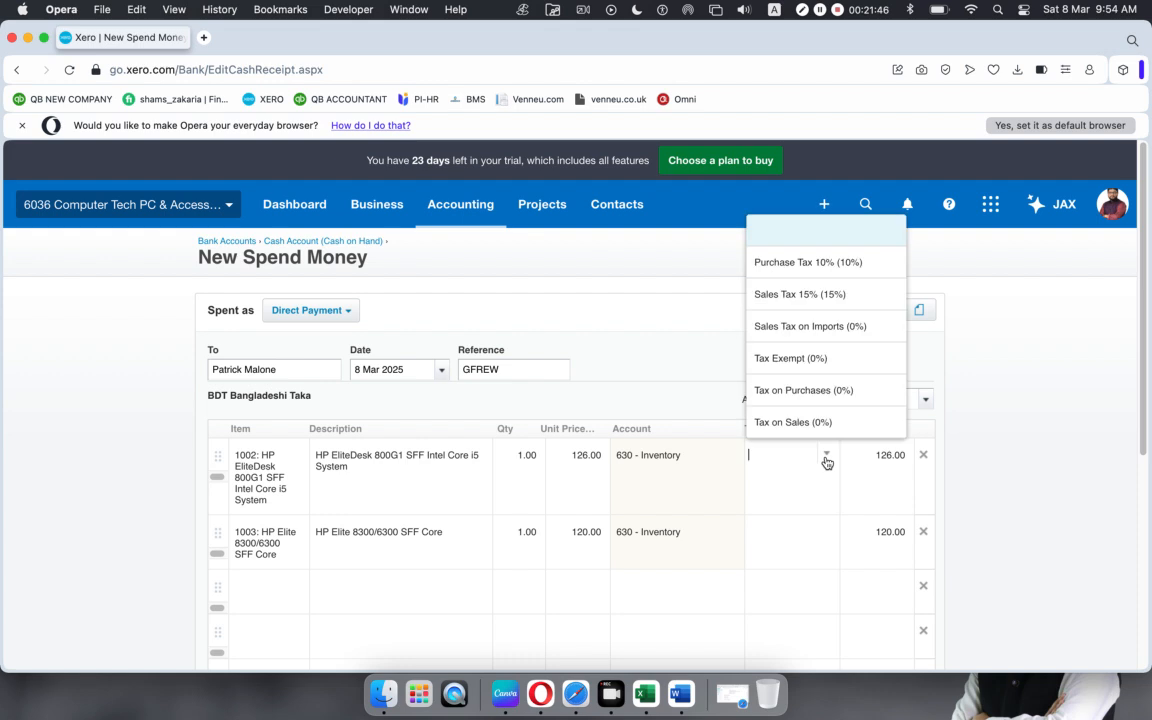
{"action": "left_click", "coordinate": [792, 262]}
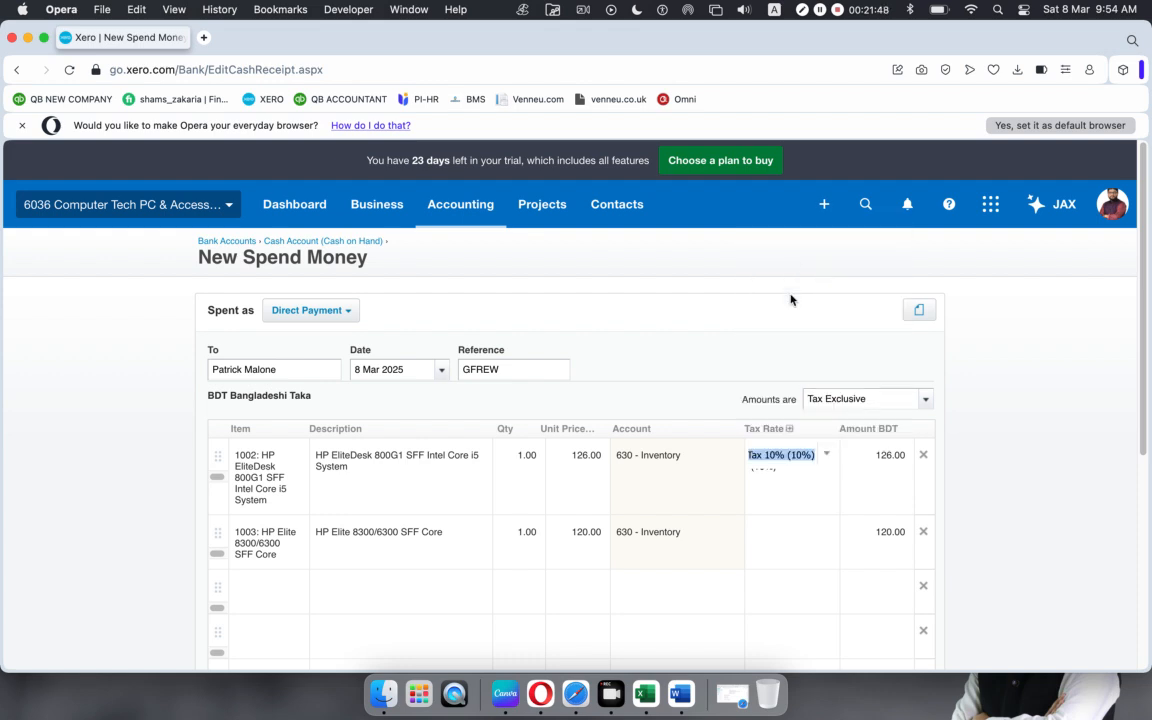
{"action": "left_click", "coordinate": [813, 543]}
{"action": "left_click", "coordinate": [827, 531]}
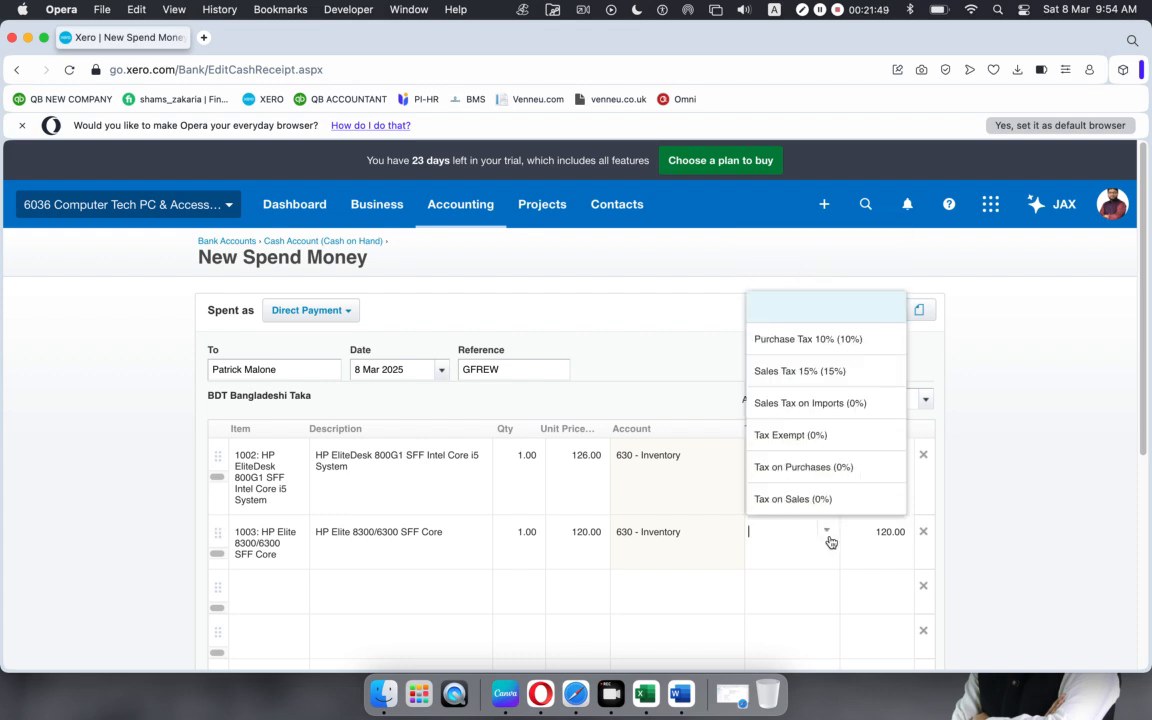
{"action": "left_click", "coordinate": [766, 337]}
{"action": "left_click", "coordinate": [1075, 534]}
Step: Check the 270.60 total and save the spend money transaction
{"action": "scroll", "coordinate": [746, 558], "scroll_direction": "down", "scroll_amount": 5}
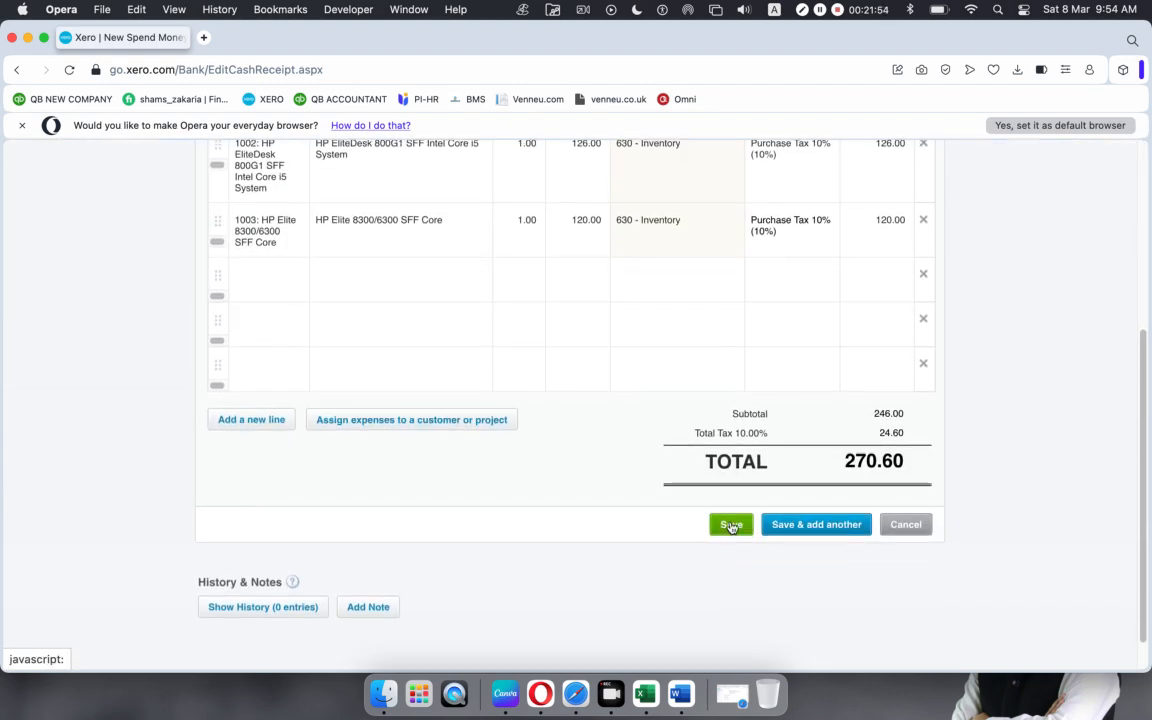
{"action": "scroll", "coordinate": [490, 537], "scroll_direction": "up", "scroll_amount": 5}
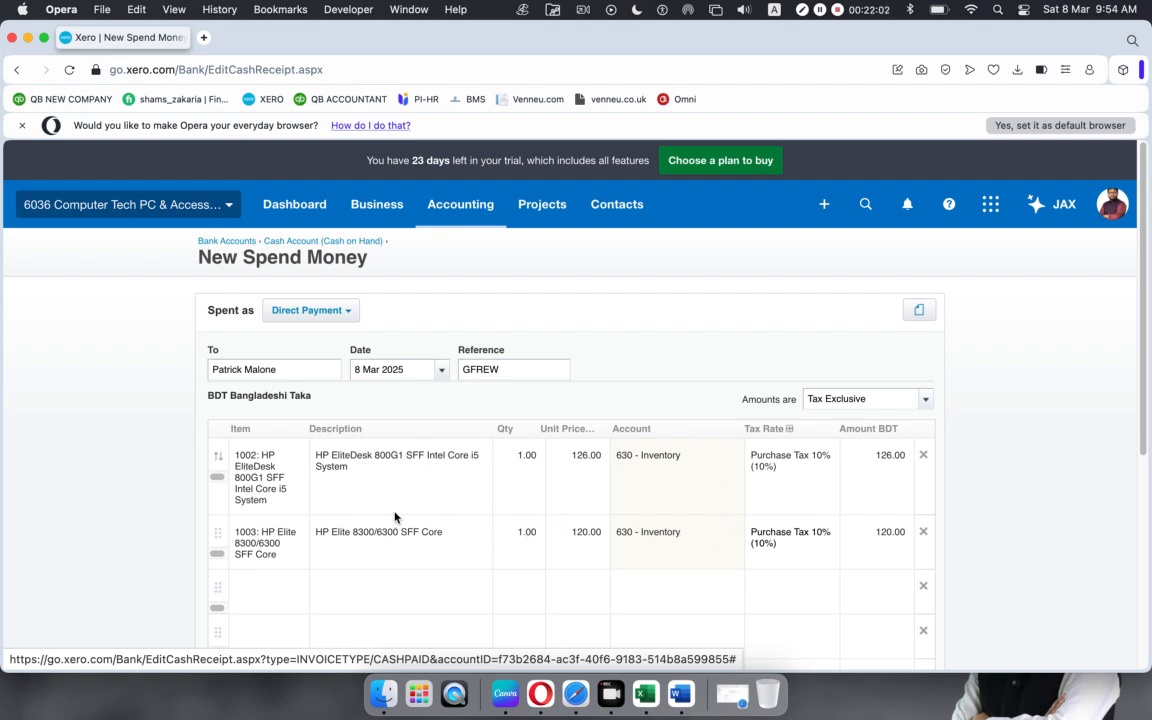
{"action": "scroll", "coordinate": [394, 517], "scroll_direction": "down", "scroll_amount": 3}
{"action": "scroll", "coordinate": [394, 517], "scroll_direction": "down", "scroll_amount": 3}
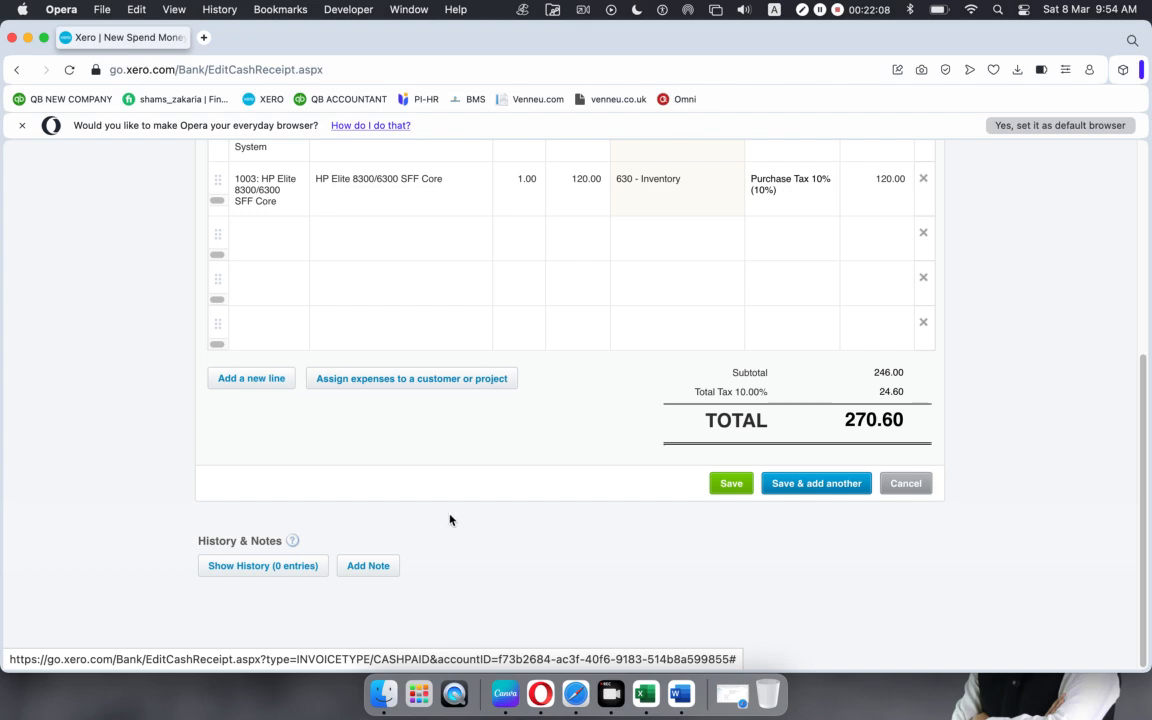
{"action": "scroll", "coordinate": [496, 545], "scroll_direction": "up", "scroll_amount": 5}
{"action": "scroll", "coordinate": [497, 550], "scroll_direction": "down", "scroll_amount": 4}
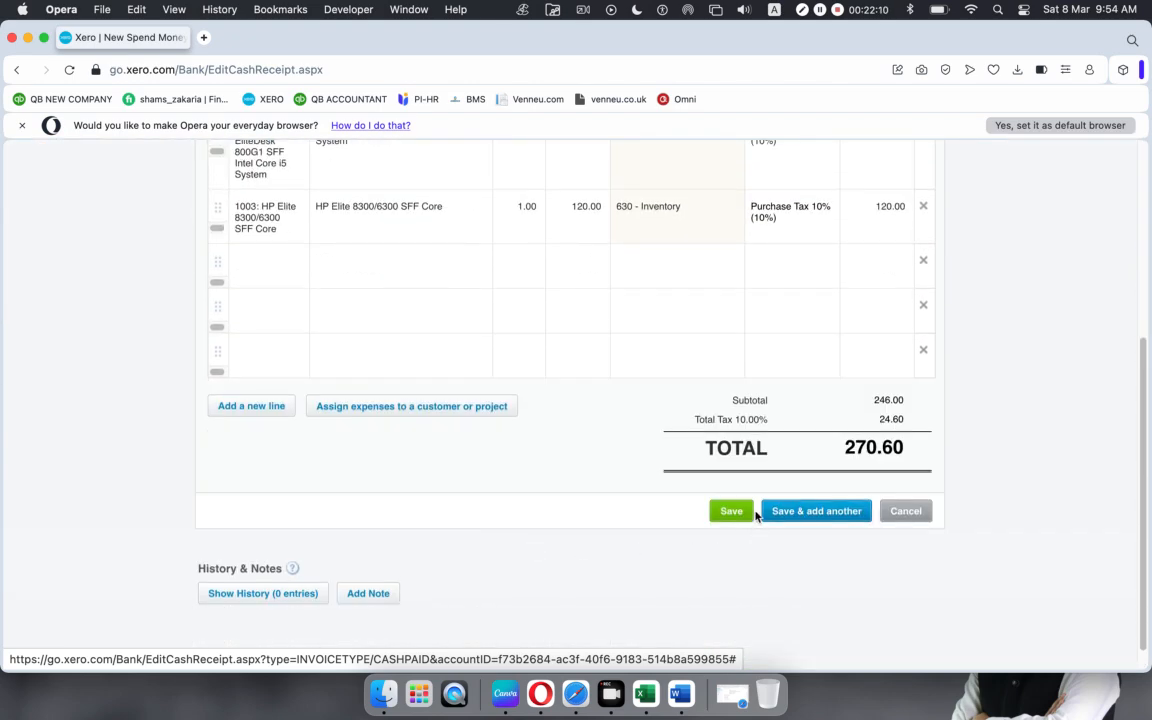
{"action": "left_click", "coordinate": [727, 511]}
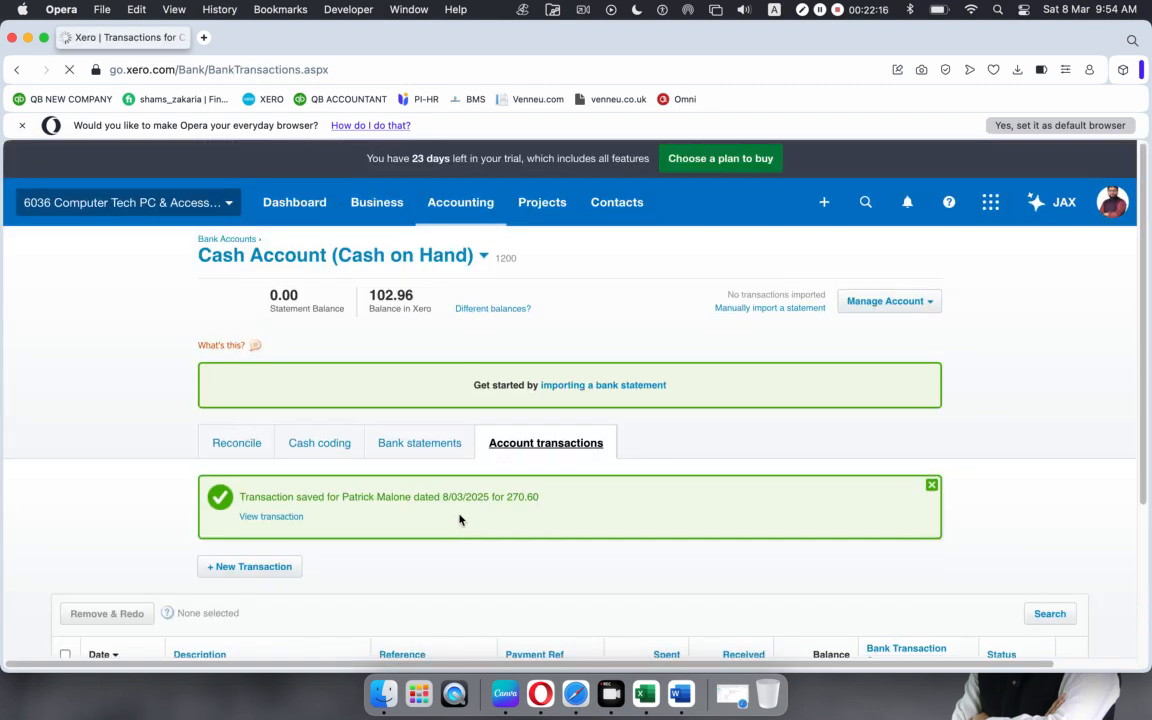
{"action": "scroll", "coordinate": [460, 520], "scroll_direction": "down", "scroll_amount": 2}
{"action": "scroll", "coordinate": [469, 518], "scroll_direction": "down", "scroll_amount": 2}
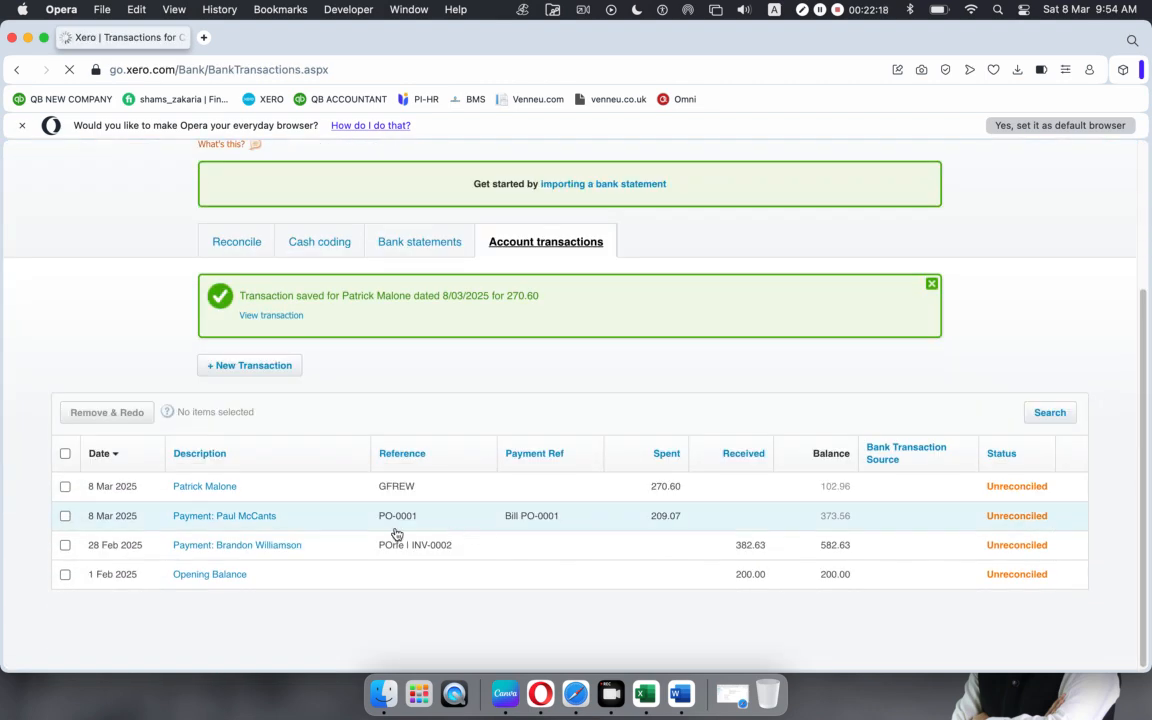
{"action": "scroll", "coordinate": [317, 440], "scroll_direction": "up", "scroll_amount": 2}
{"action": "scroll", "coordinate": [320, 452], "scroll_direction": "up", "scroll_amount": 3}
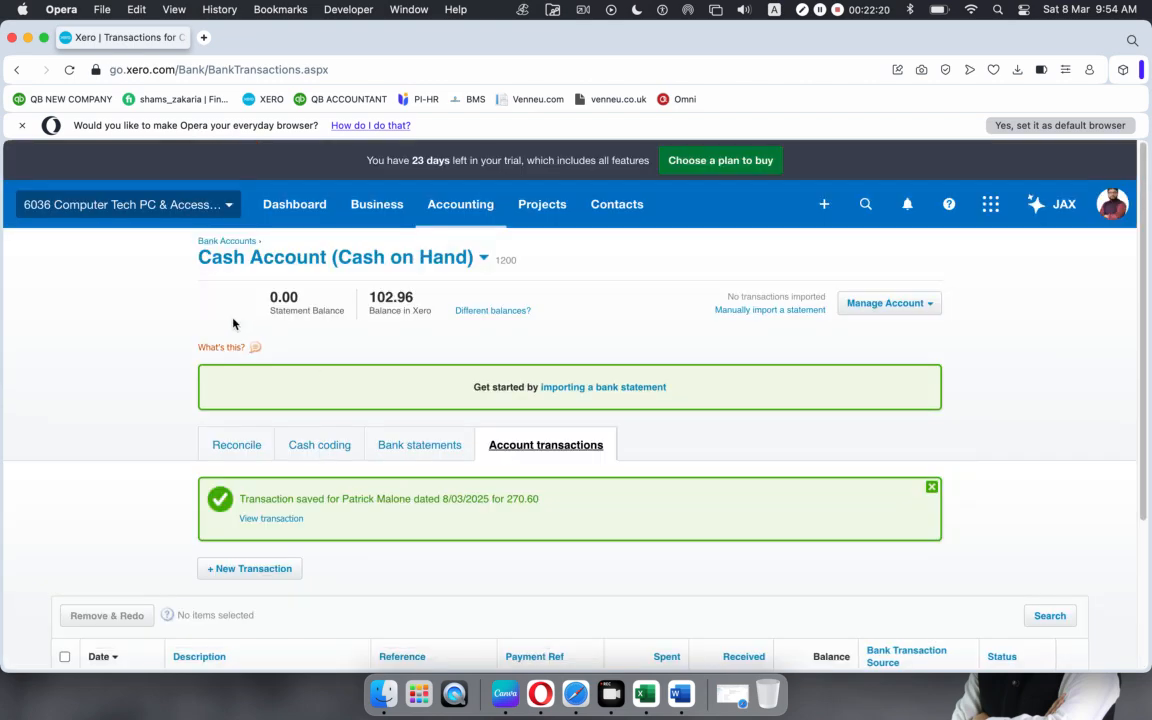
{"action": "scroll", "coordinate": [432, 451], "scroll_direction": "down", "scroll_amount": 4}
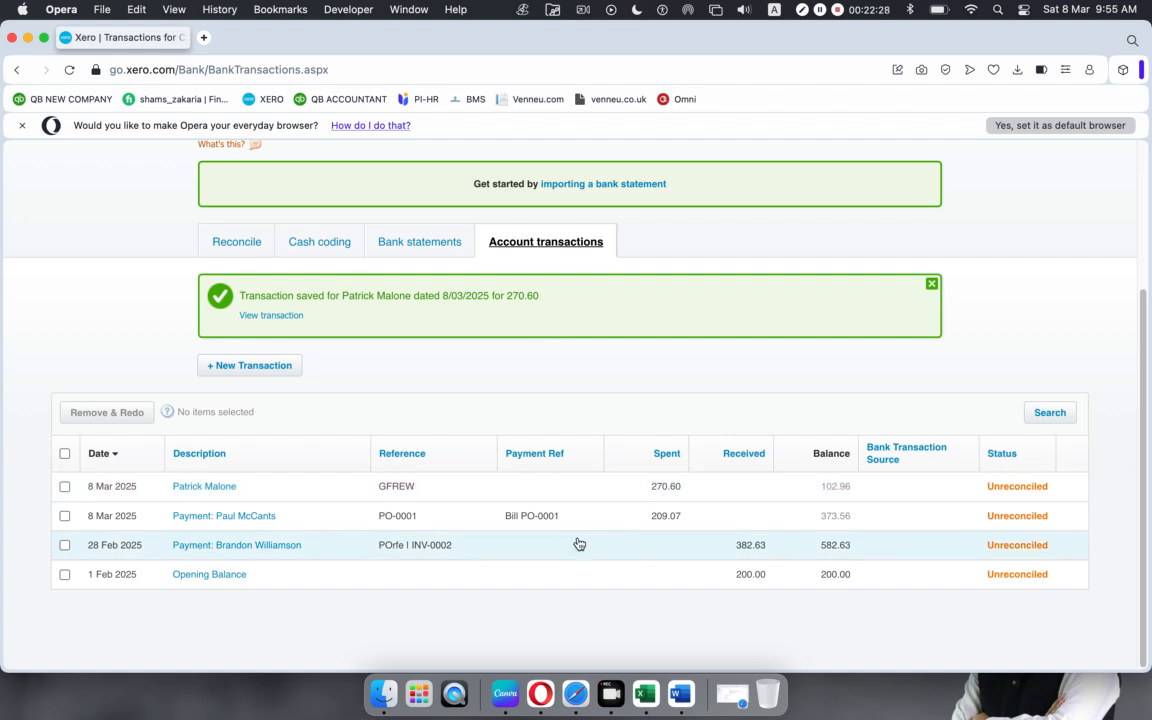
{"action": "scroll", "coordinate": [575, 543], "scroll_direction": "up", "scroll_amount": 4}
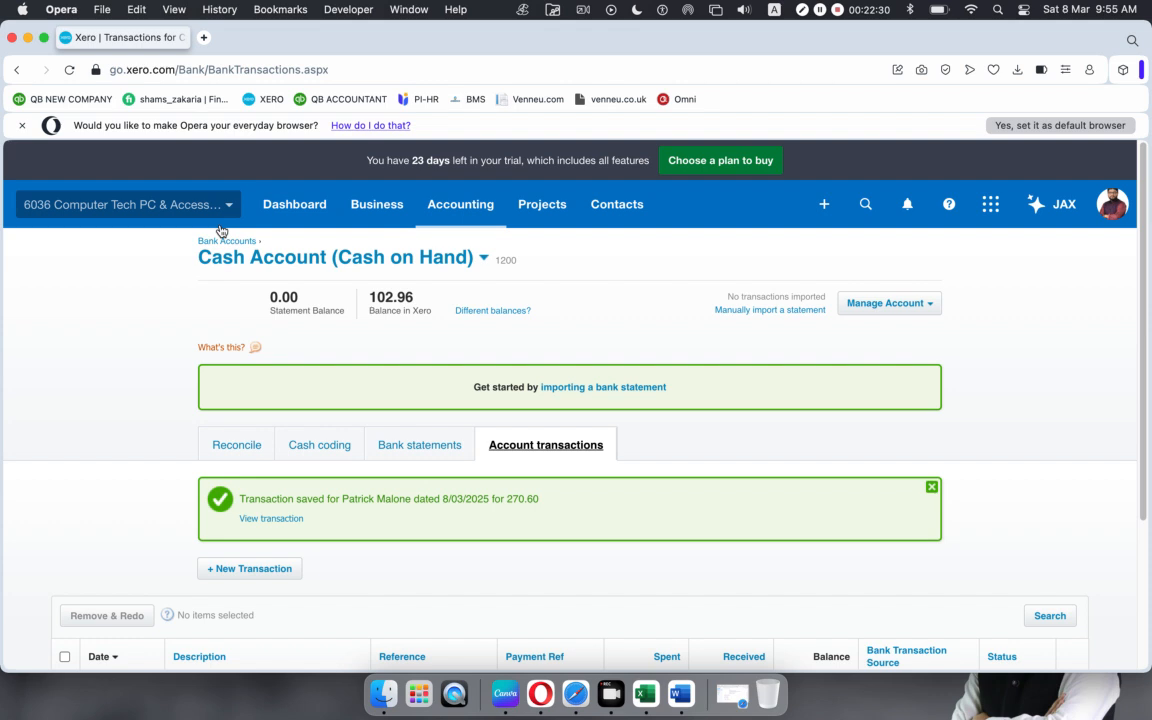
{"action": "left_click", "coordinate": [394, 204]}
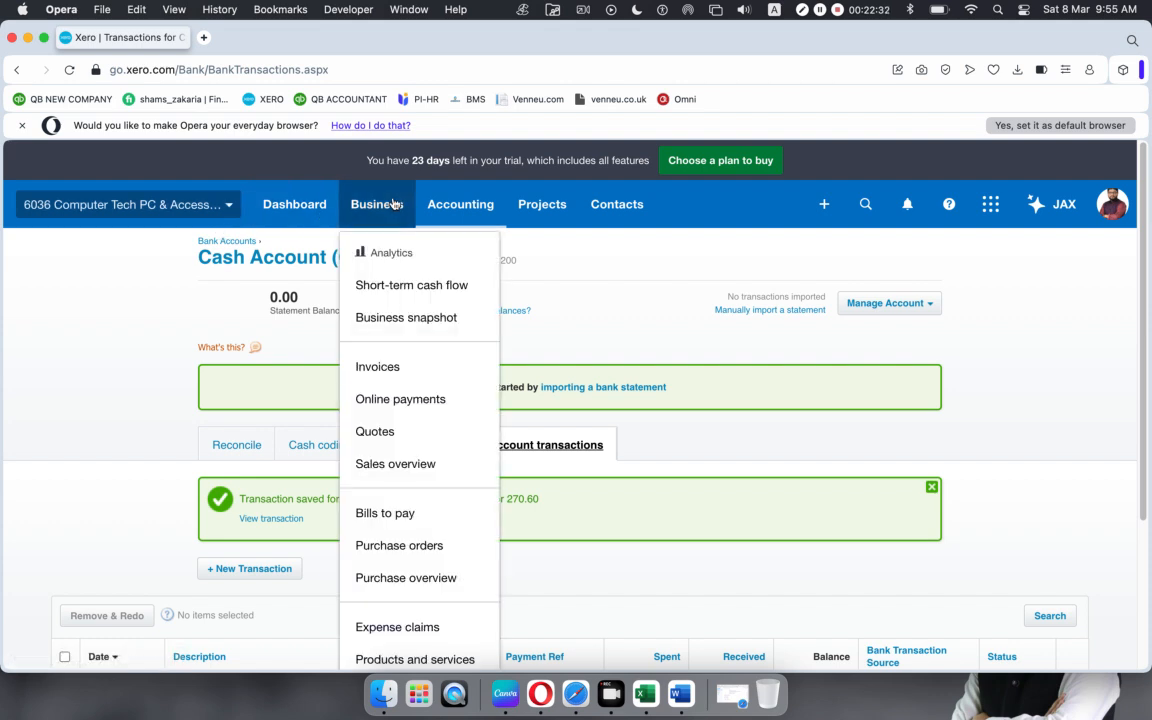
{"action": "left_click", "coordinate": [824, 204]}
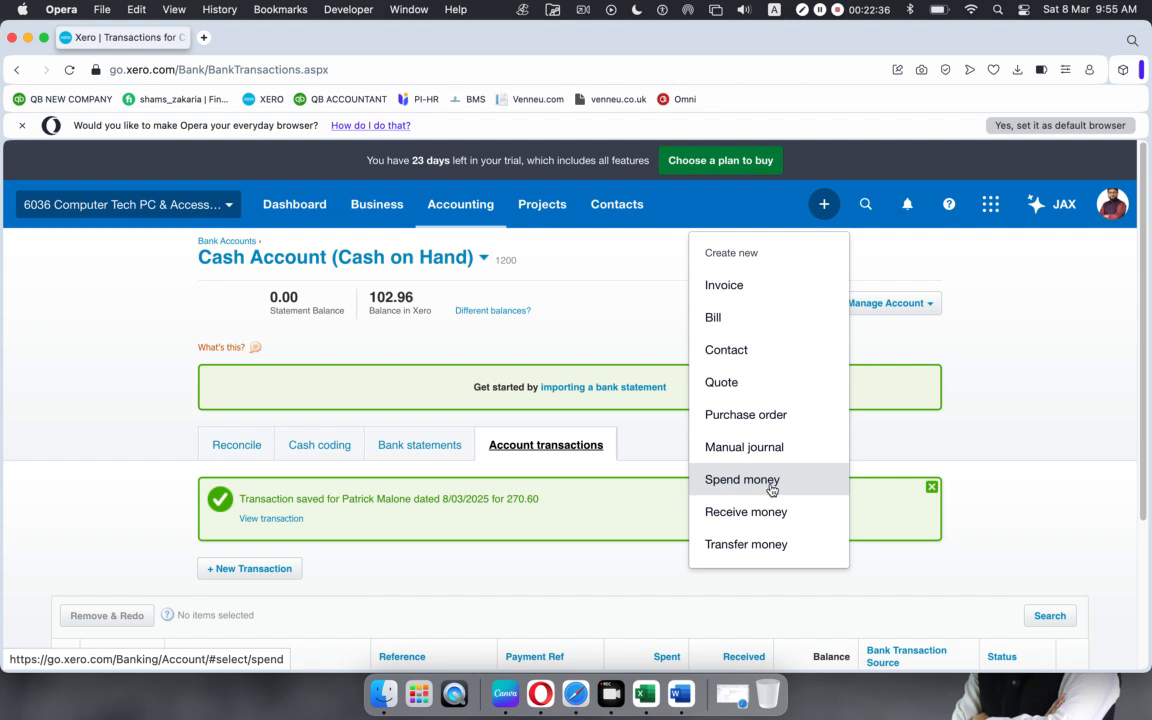
{"action": "left_click", "coordinate": [620, 320]}
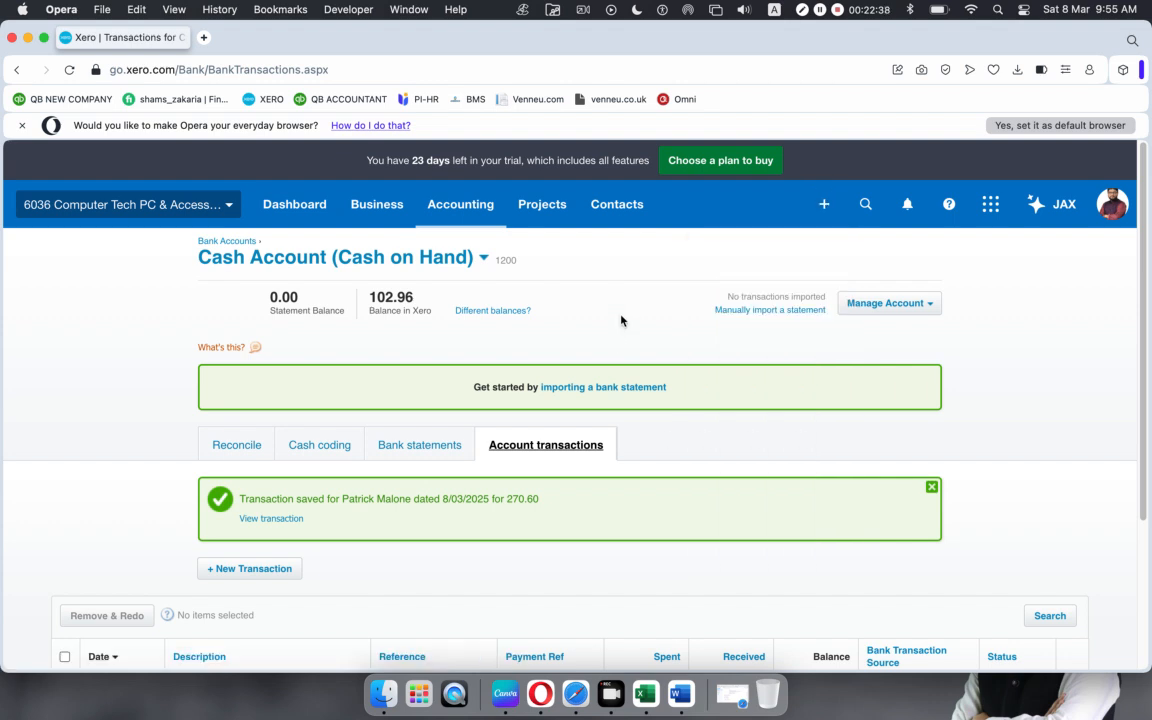
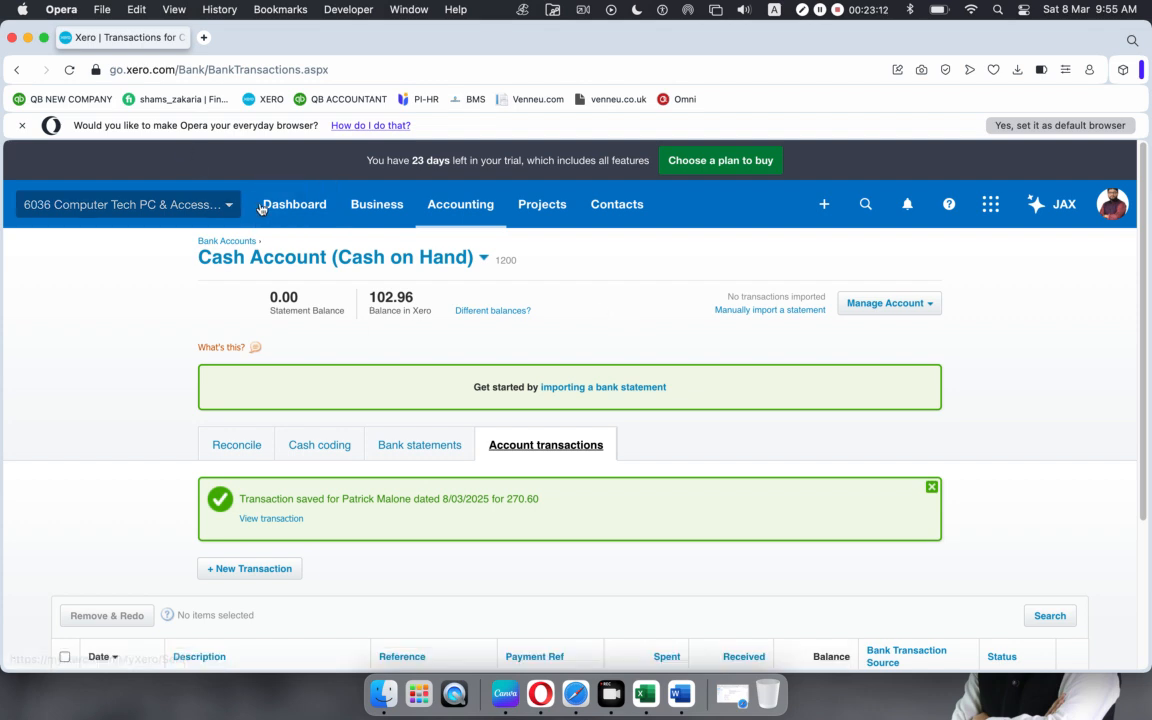
Step: Go to the Purchases overview under Business and hide its help panel
{"action": "left_click", "coordinate": [432, 212]}
{"action": "left_click", "coordinate": [393, 212]}
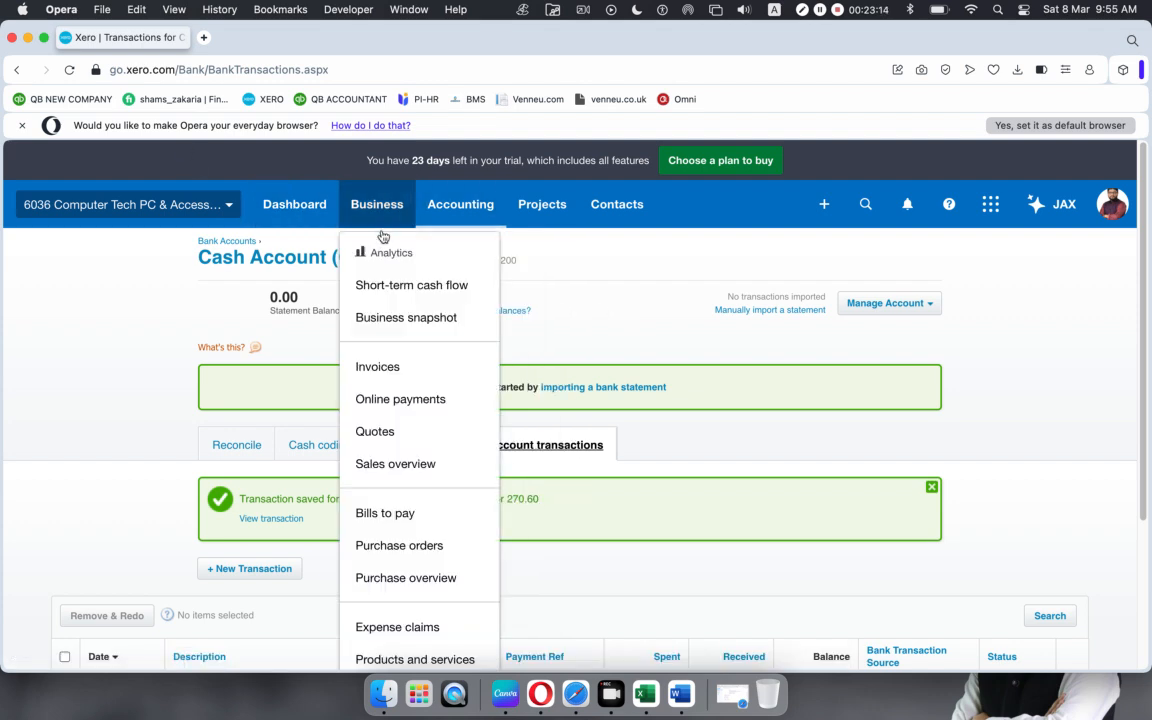
{"action": "left_click", "coordinate": [390, 577]}
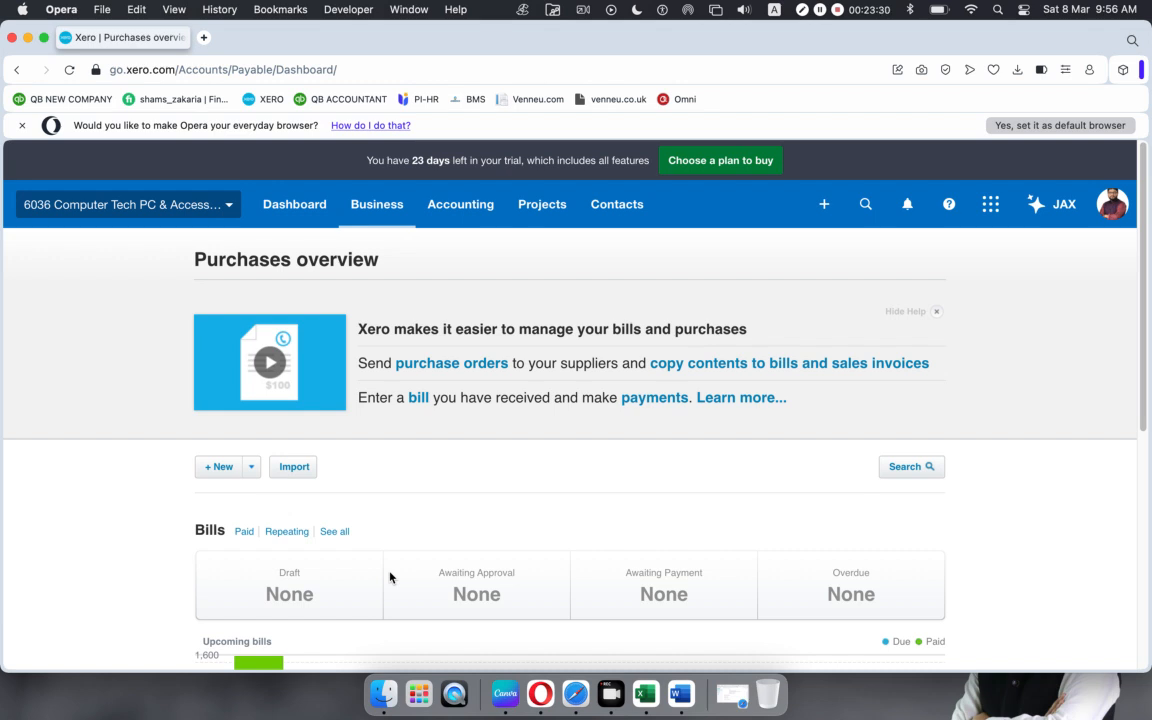
{"action": "left_click", "coordinate": [937, 312]}
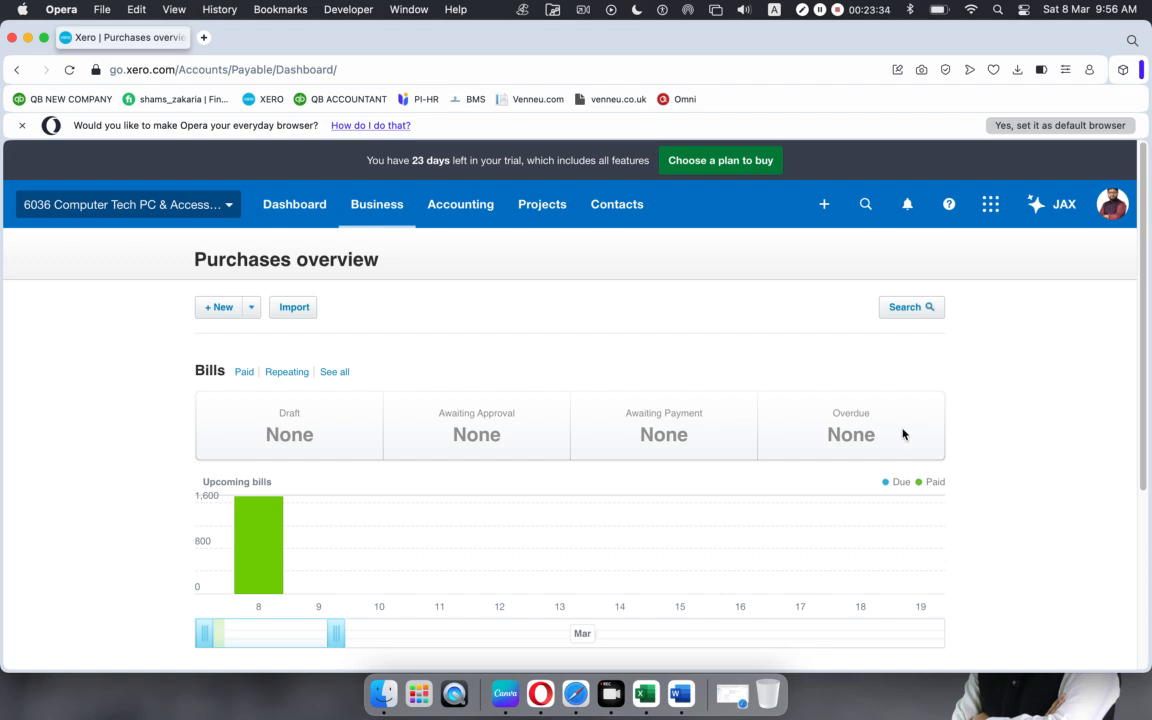
Step: Start a new bill from the supplier dated 3 Mar 2025, due 31 Mar 2025
{"action": "left_click", "coordinate": [251, 307]}
{"action": "left_click", "coordinate": [249, 334]}
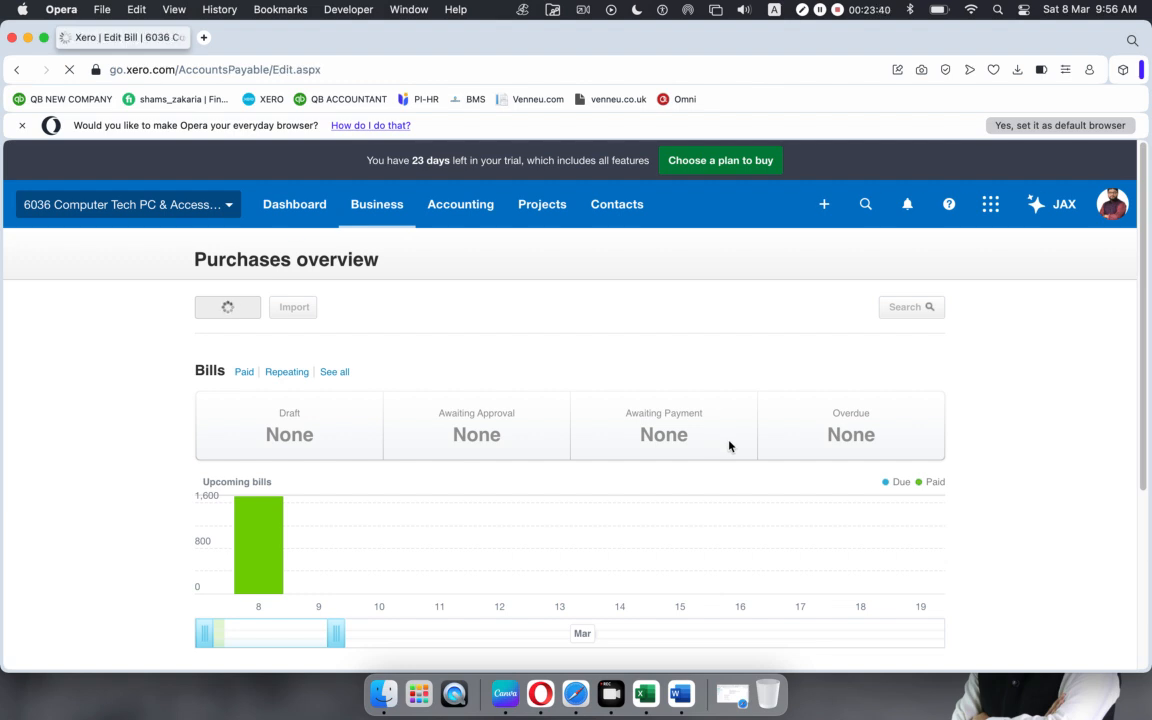
{"action": "left_click", "coordinate": [275, 339]}
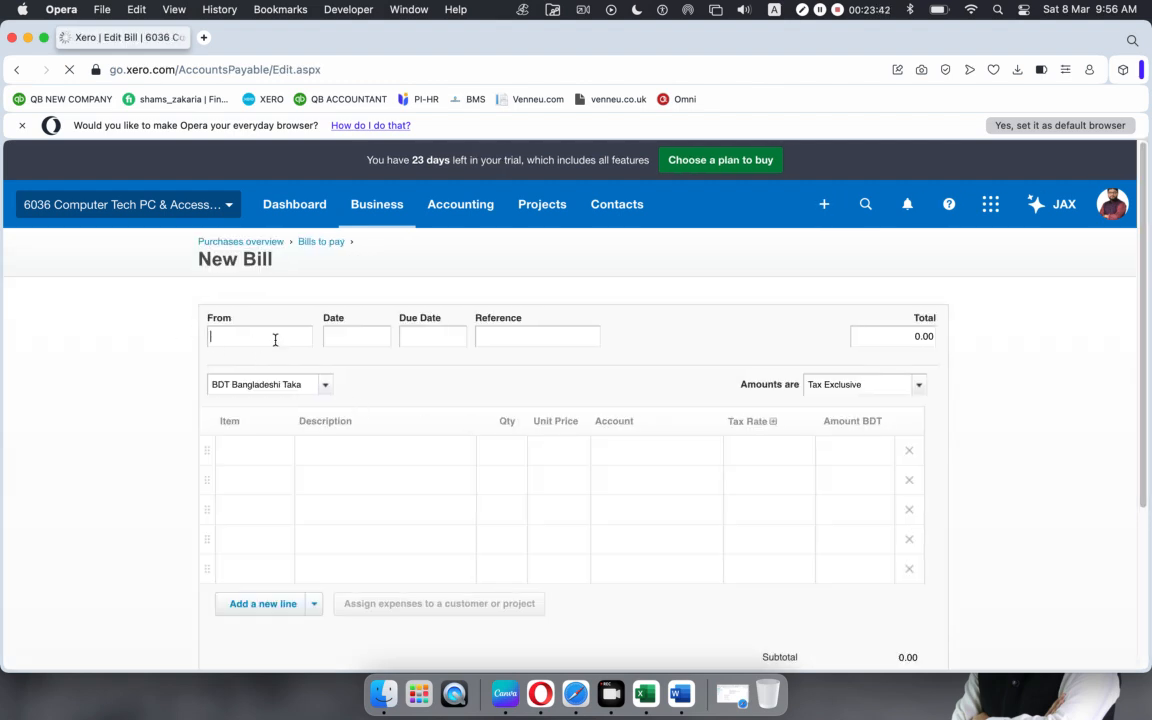
{"action": "type", "text": "p"}
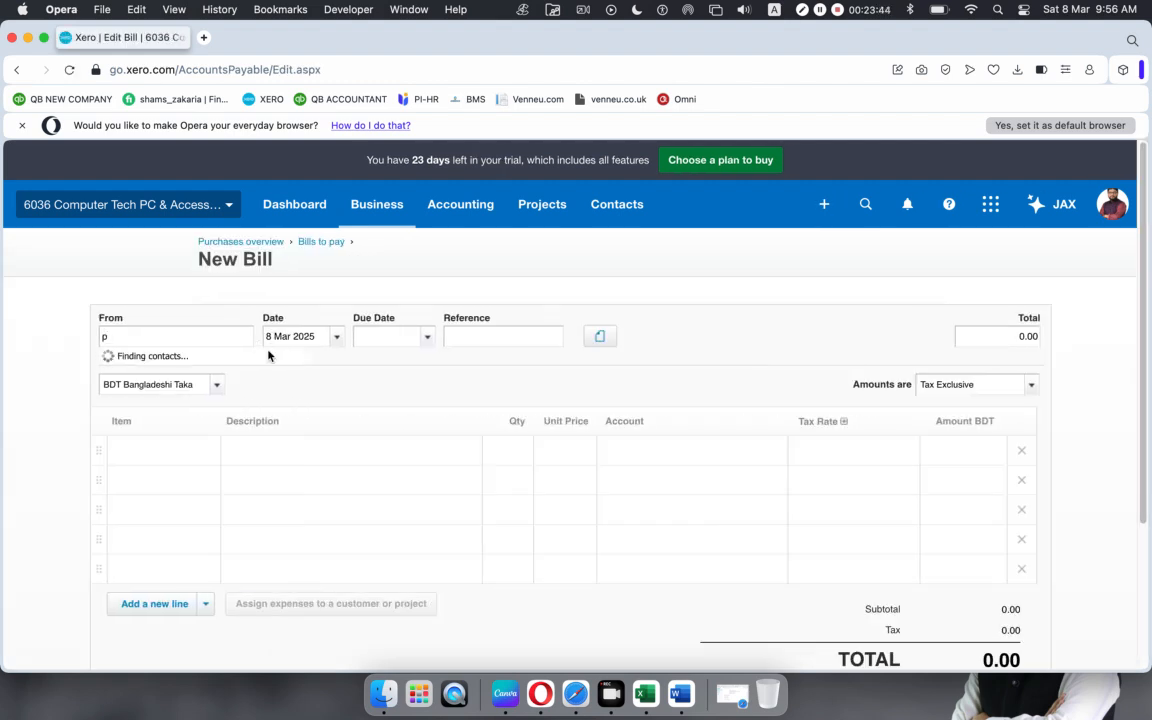
{"action": "left_click", "coordinate": [195, 374]}
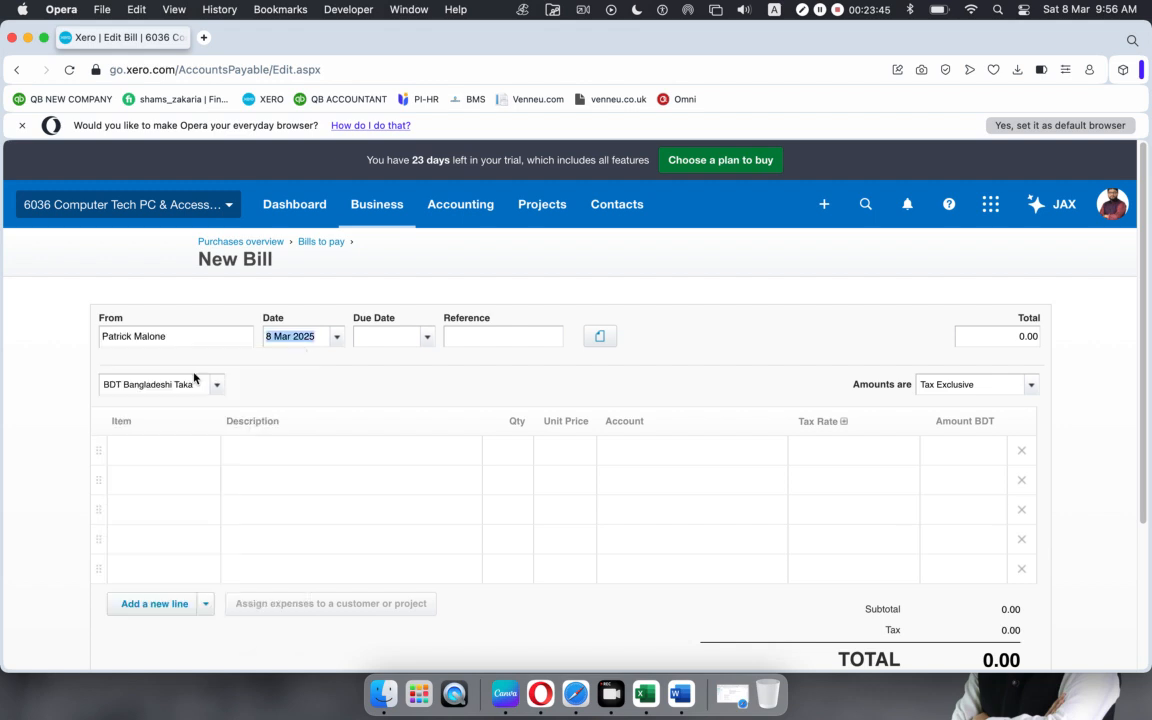
{"action": "left_click", "coordinate": [329, 336]}
{"action": "left_click", "coordinate": [312, 467]}
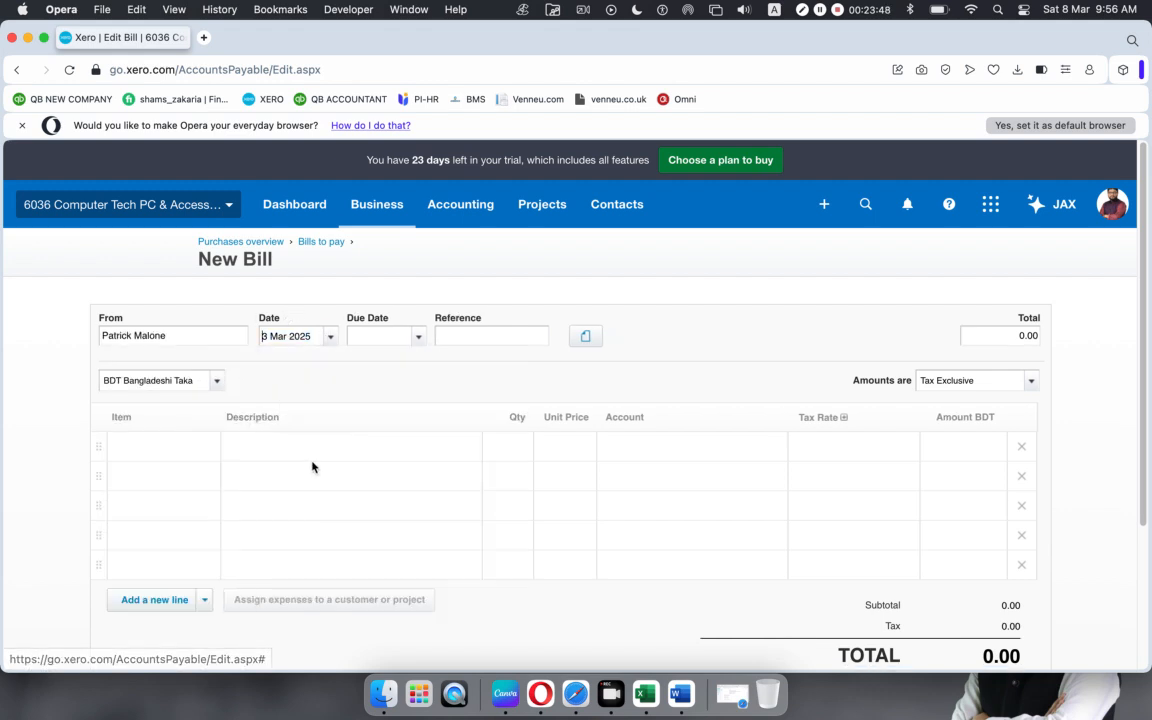
{"action": "left_click", "coordinate": [380, 336]}
{"action": "left_click", "coordinate": [404, 607]}
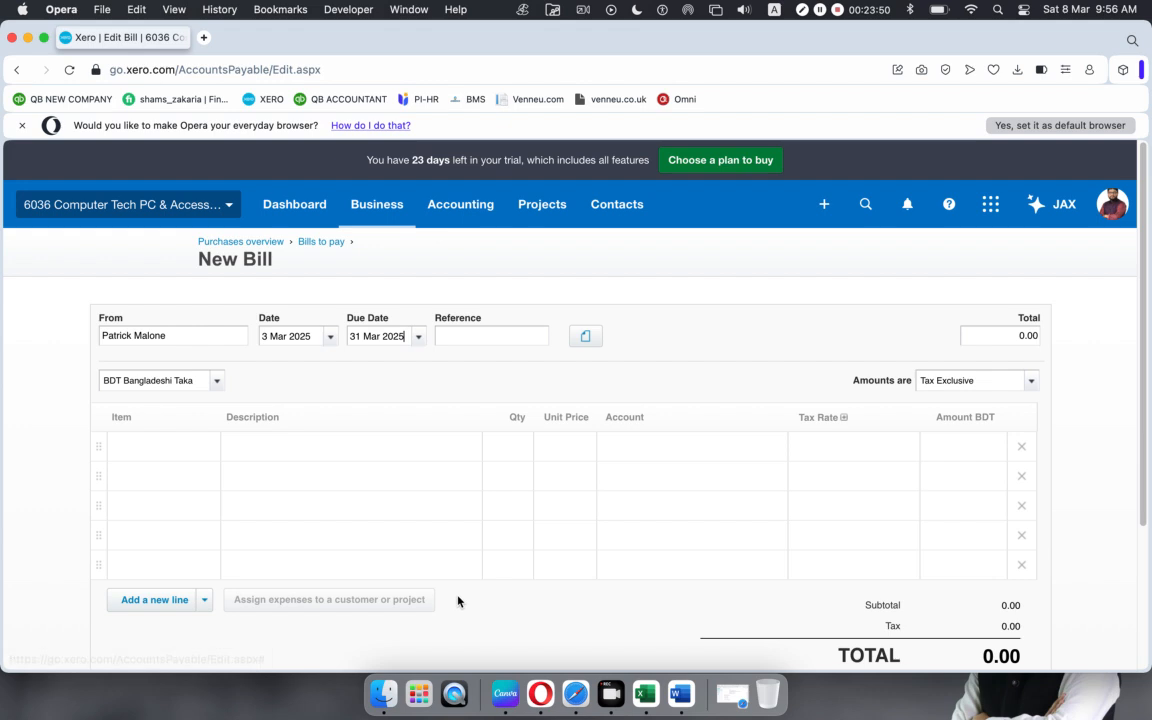
Step: Add 5 HP Elite 8300/6300 SFF Core (1003) with Purchase Tax 10%, totalling 660.00
{"action": "left_click", "coordinate": [203, 448]}
{"action": "left_click", "coordinate": [211, 448]}
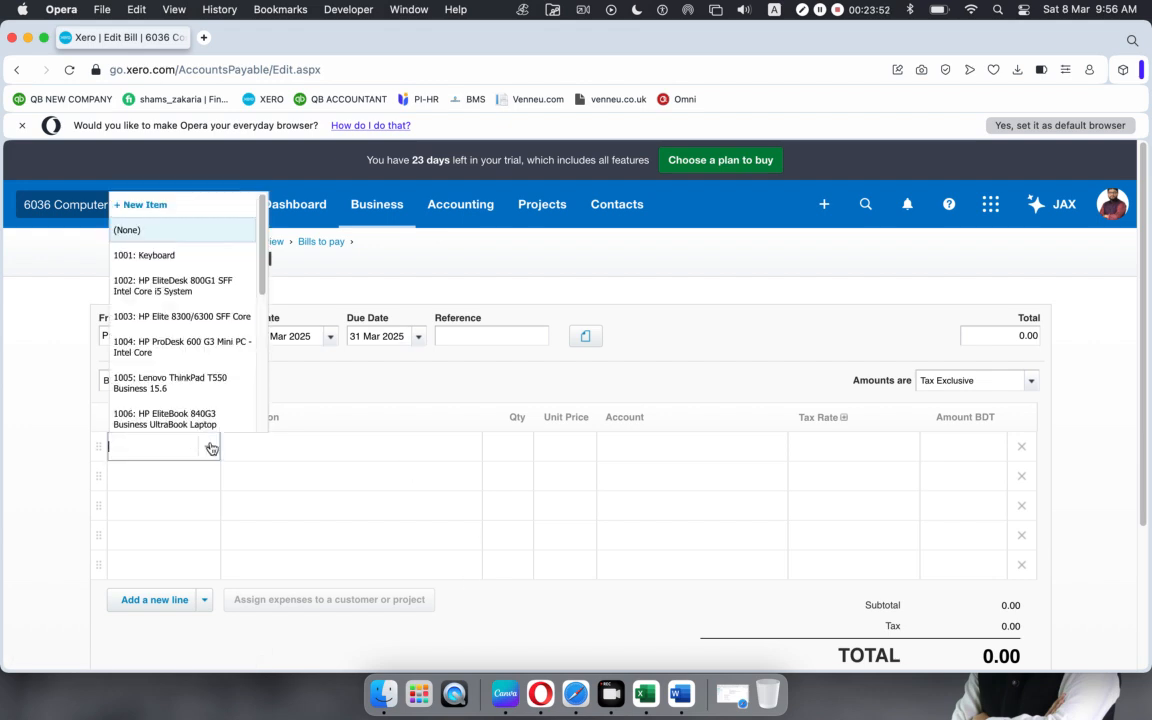
{"action": "left_click", "coordinate": [197, 317]}
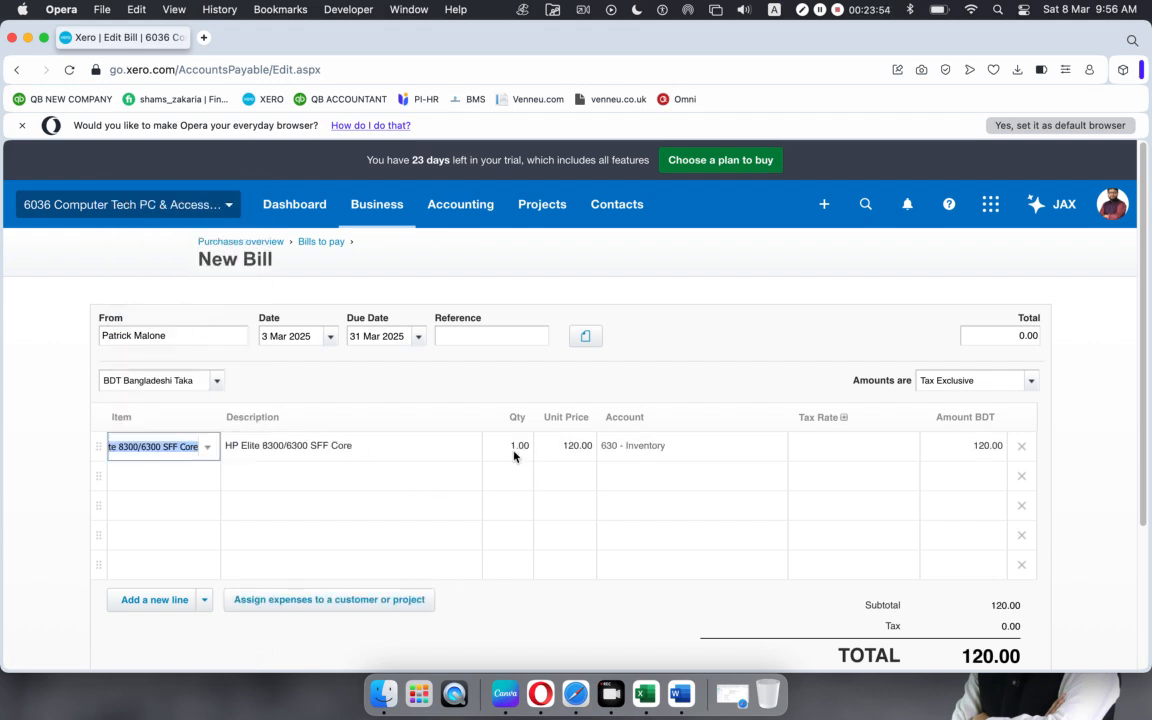
{"action": "left_click", "coordinate": [513, 446]}
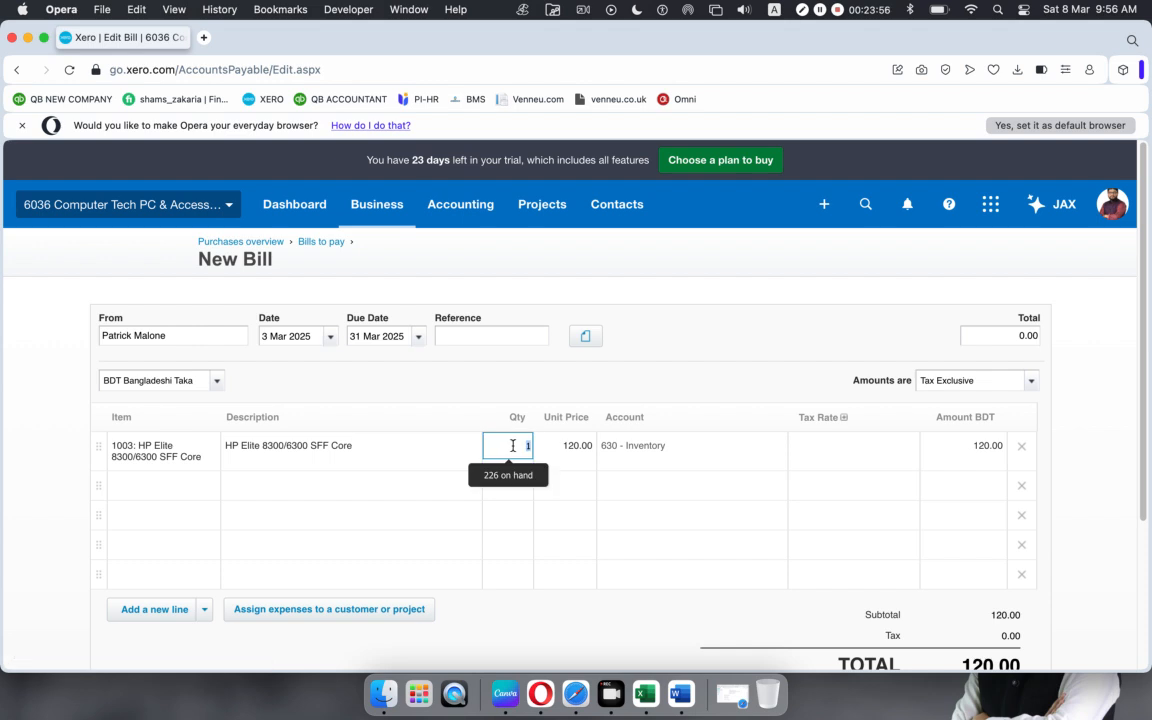
{"action": "type", "text": "5"}
{"action": "left_click", "coordinate": [906, 451]}
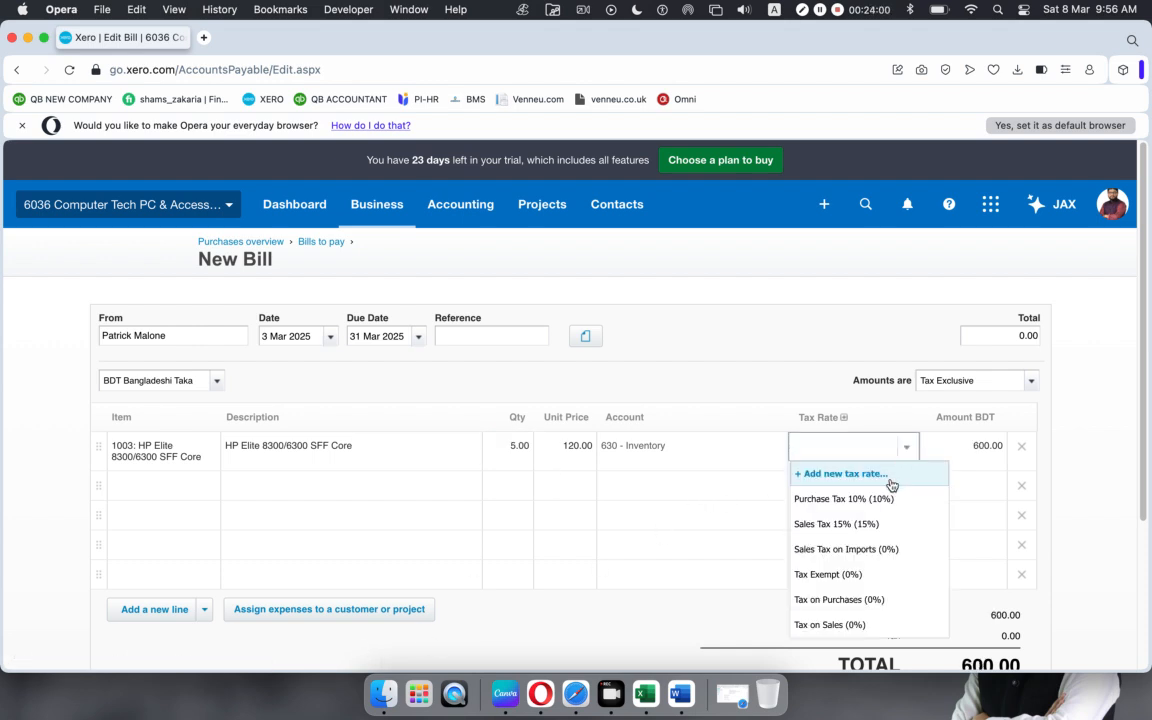
{"action": "left_click", "coordinate": [812, 499]}
{"action": "scroll", "coordinate": [656, 629], "scroll_direction": "down", "scroll_amount": 3}
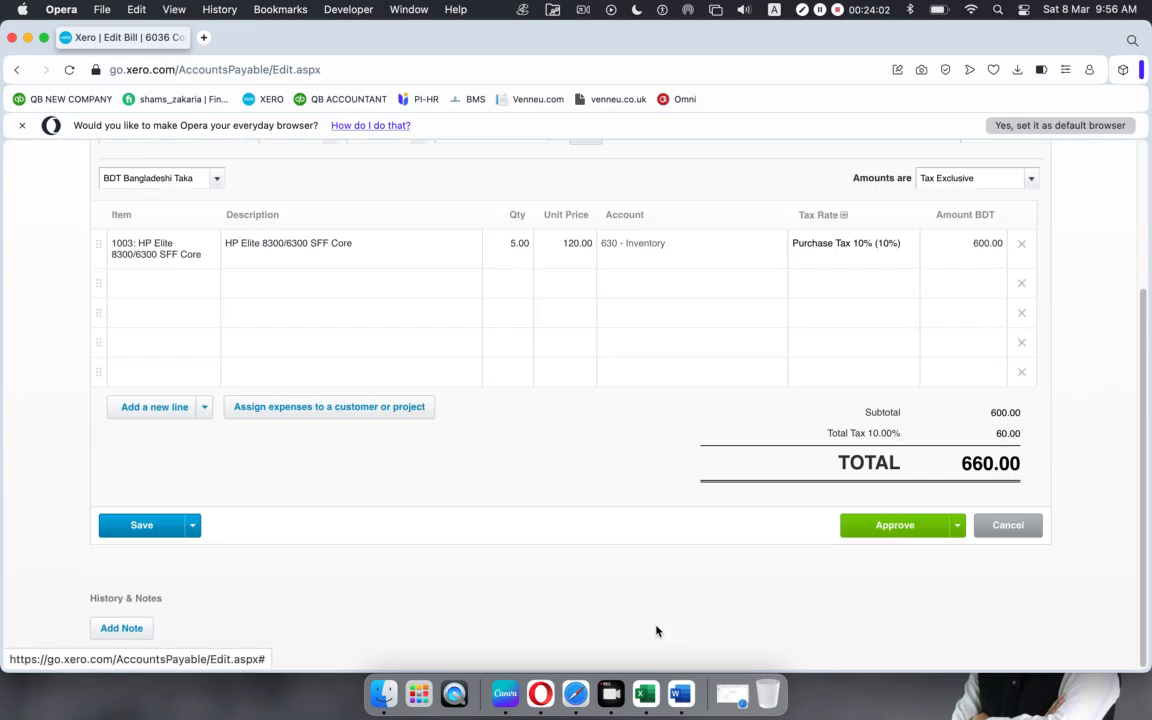
Step: Approve the 660.00 bill and reopen it from the Awaiting payment list
{"action": "left_click", "coordinate": [876, 525]}
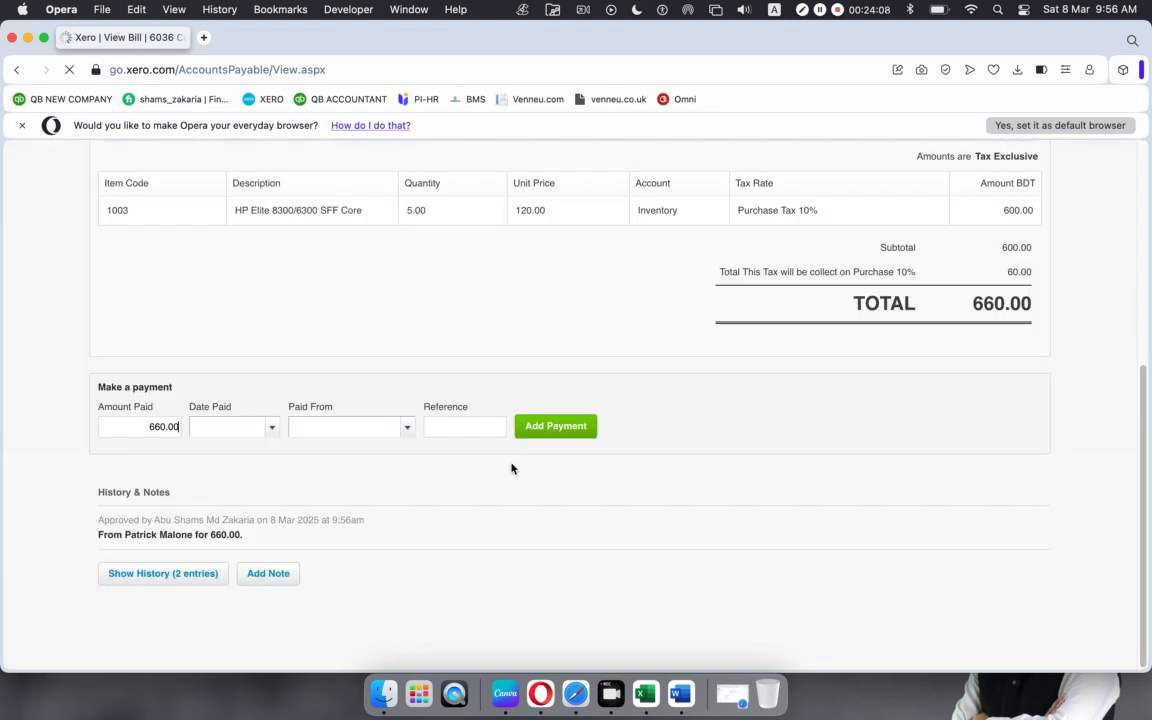
{"action": "scroll", "coordinate": [511, 468], "scroll_direction": "up", "scroll_amount": 10}
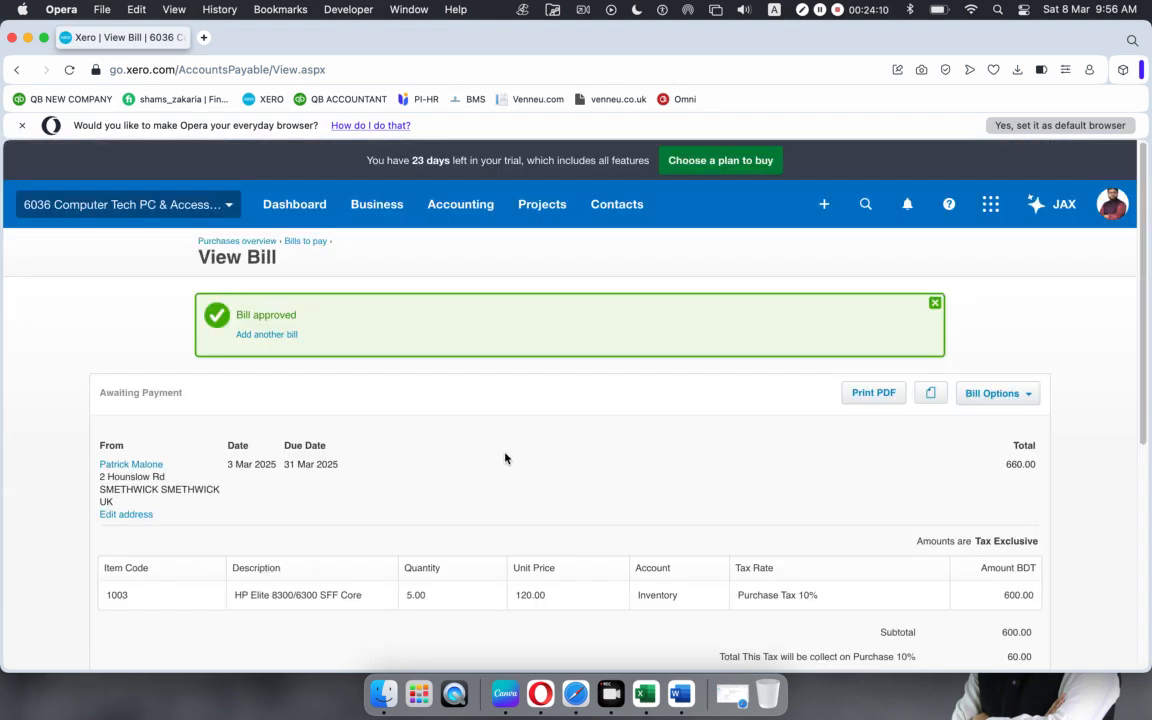
{"action": "left_click", "coordinate": [303, 242]}
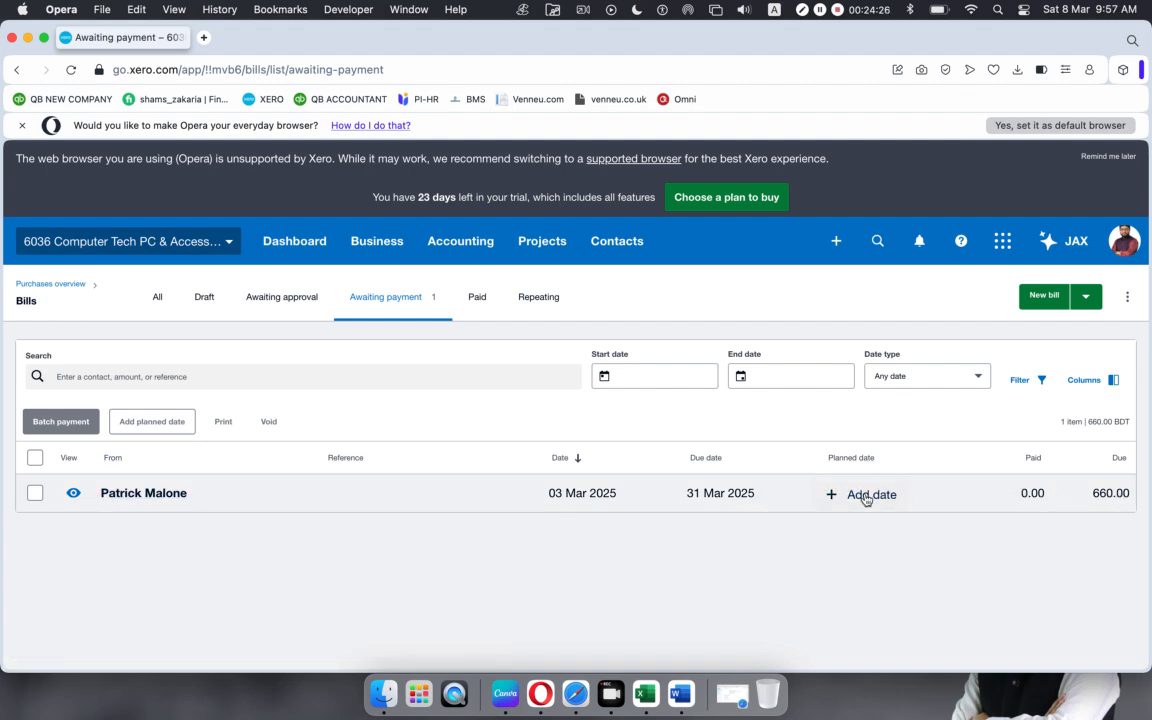
{"action": "left_click", "coordinate": [471, 495]}
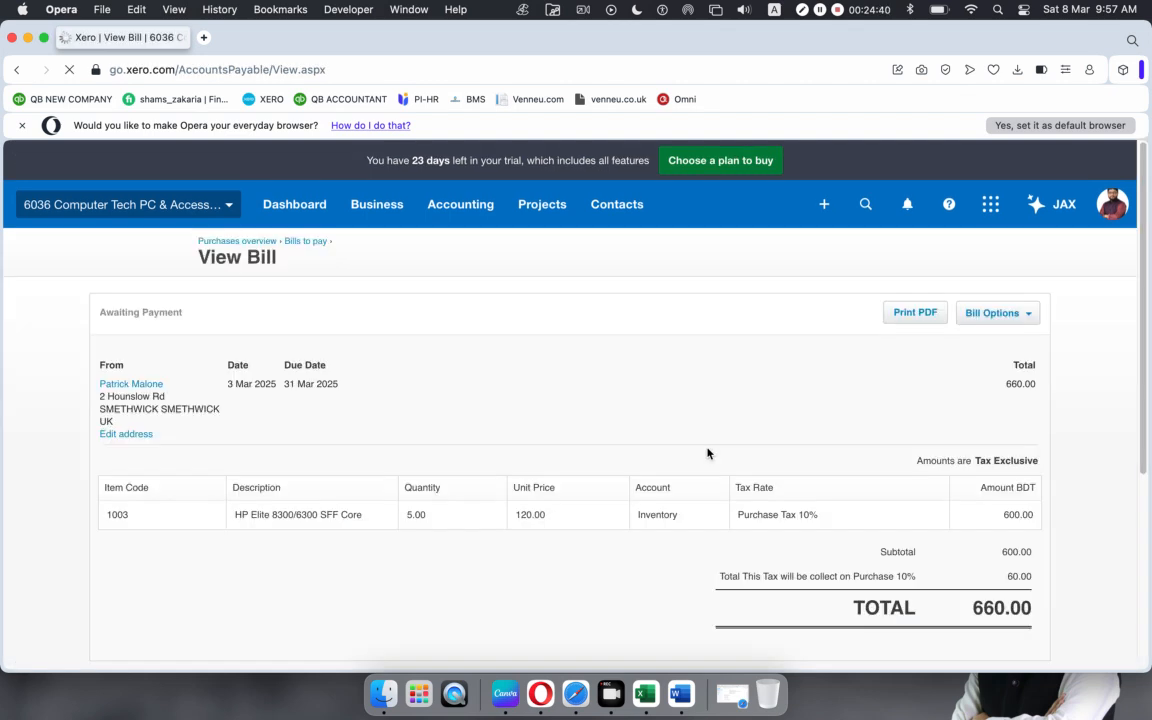
{"action": "scroll", "coordinate": [480, 460], "scroll_direction": "down", "scroll_amount": 5}
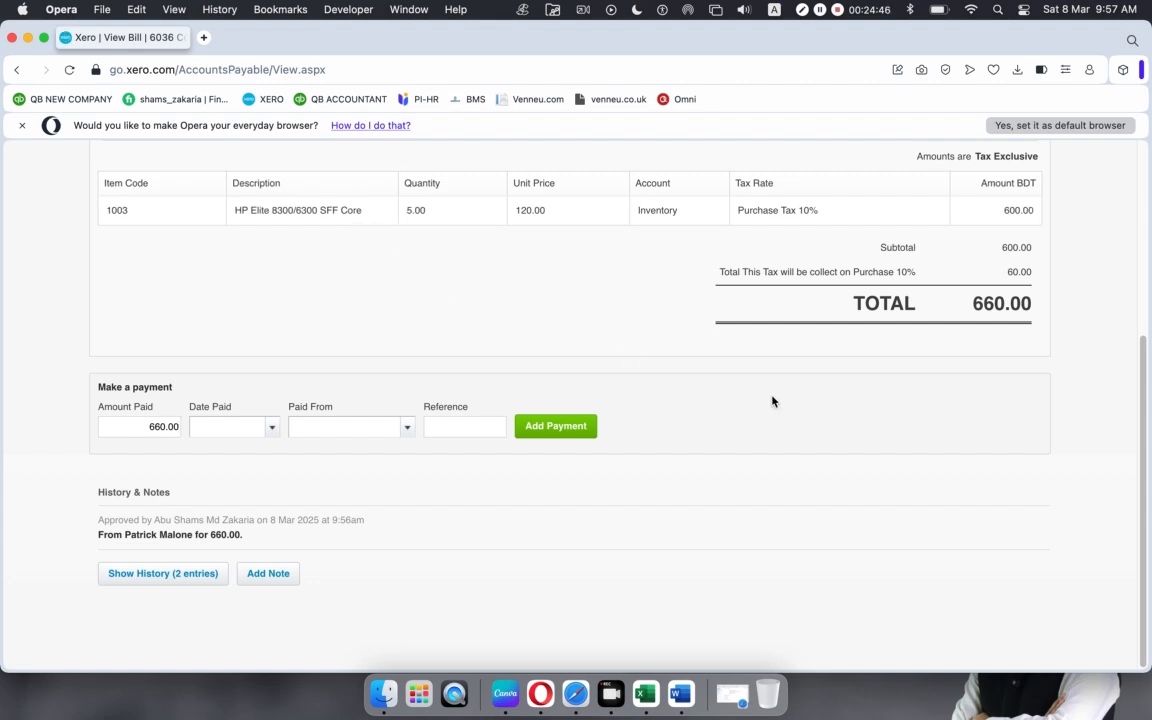
{"action": "scroll", "coordinate": [768, 400], "scroll_direction": "up", "scroll_amount": 5}
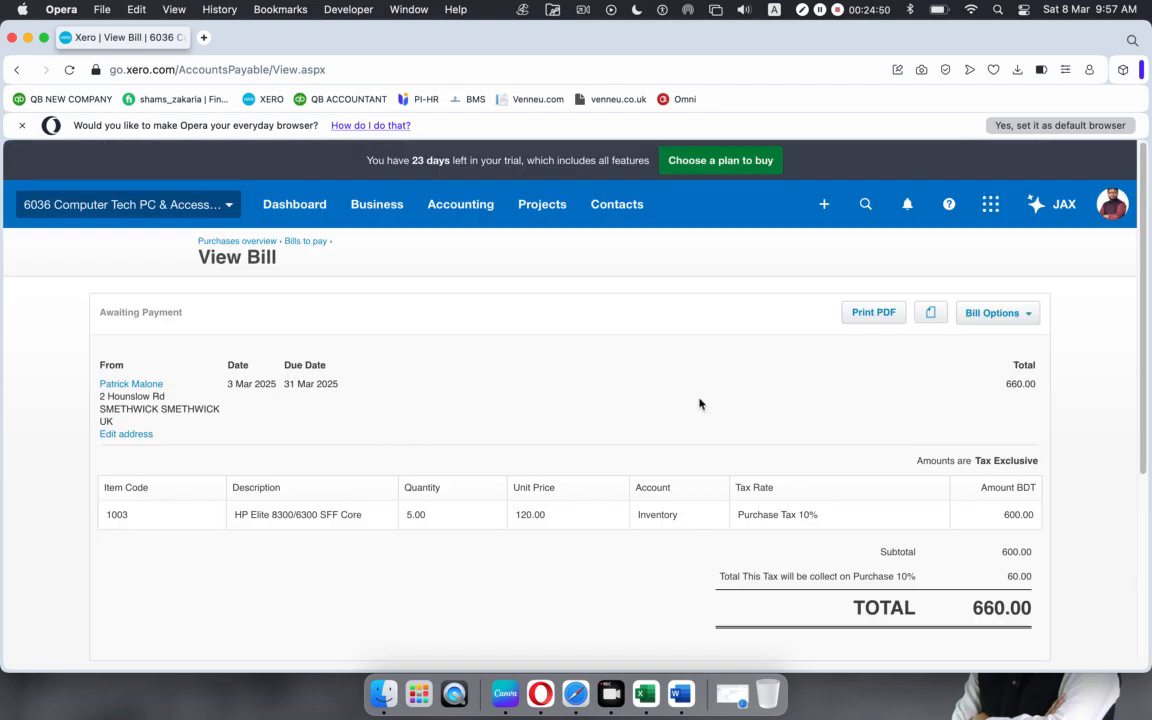
Step: Create a credit note from the bill for 1 HP Elite 8300/6300 SFF Core (132.00)
{"action": "left_click", "coordinate": [1031, 318]}
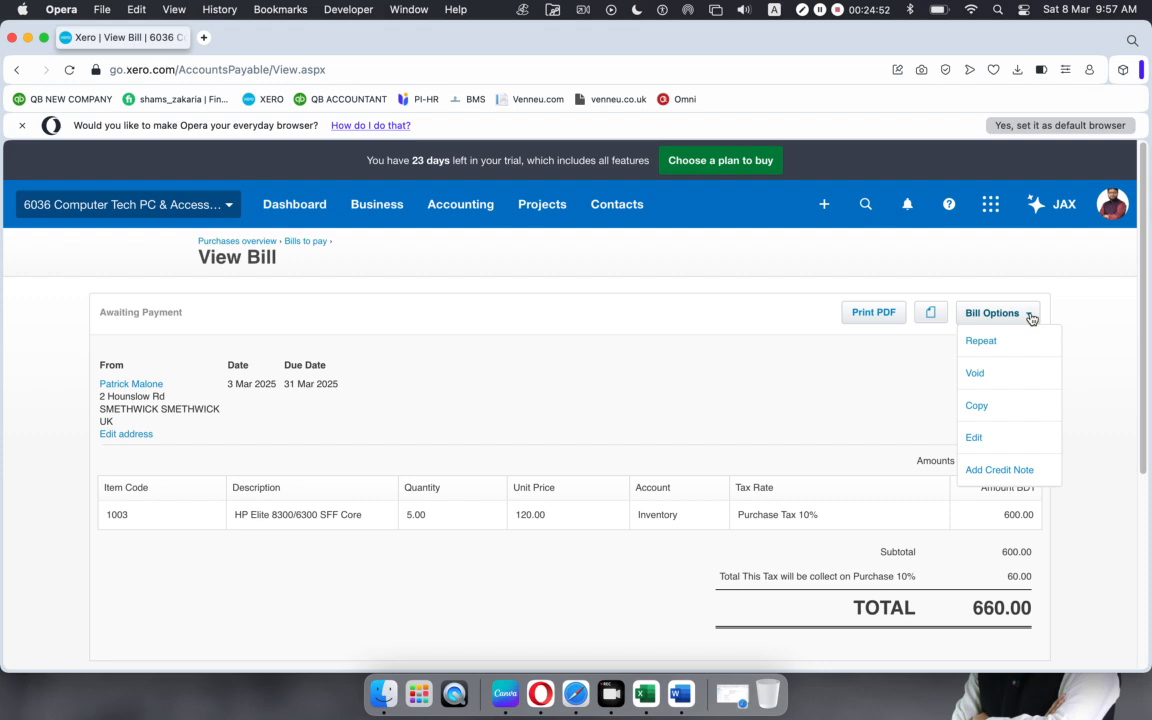
{"action": "left_click", "coordinate": [996, 470]}
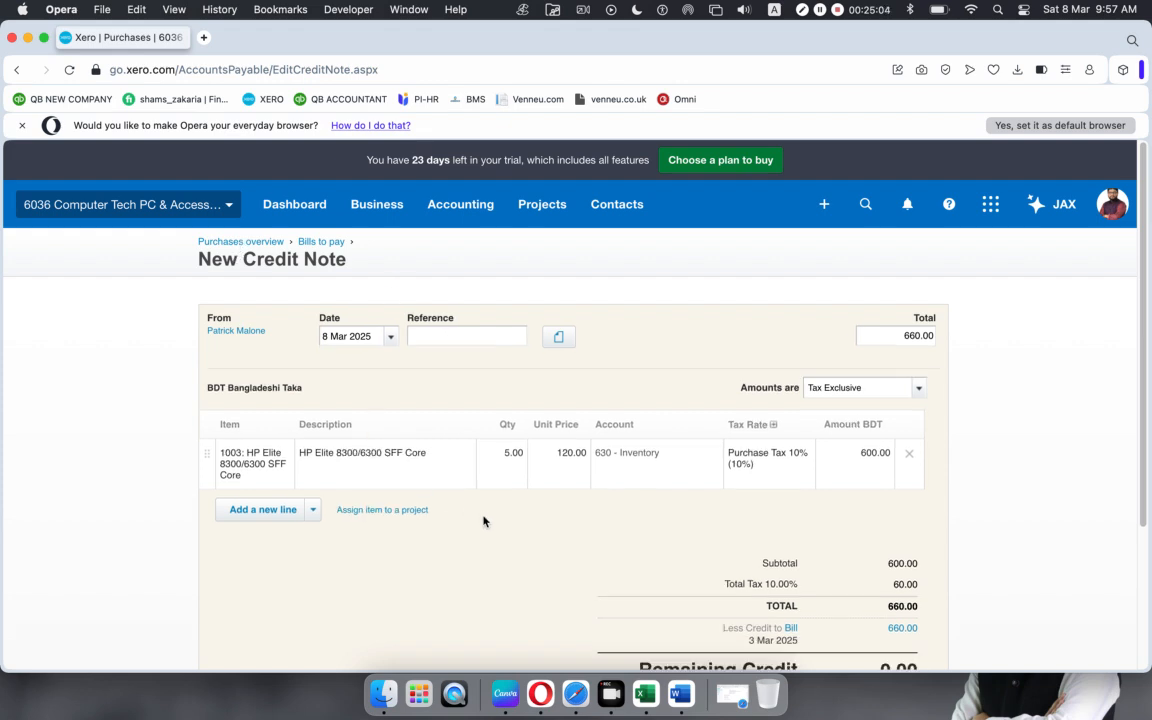
{"action": "scroll", "coordinate": [495, 501], "scroll_direction": "down", "scroll_amount": 2}
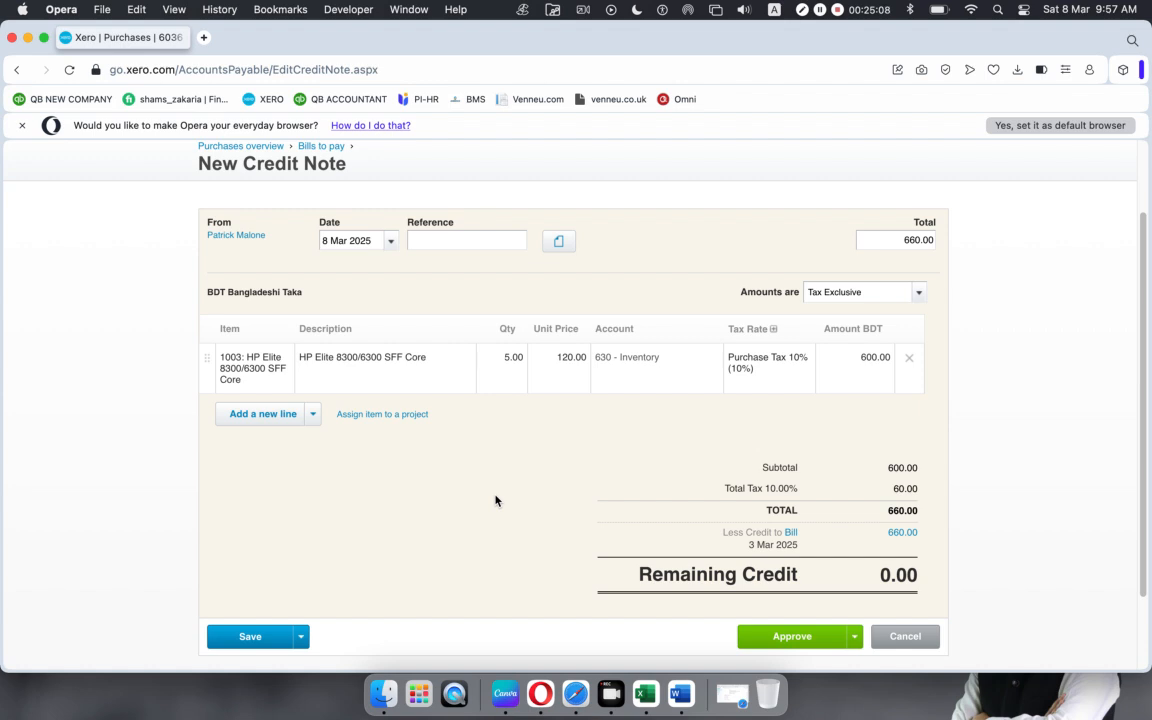
{"action": "left_click", "coordinate": [502, 358]}
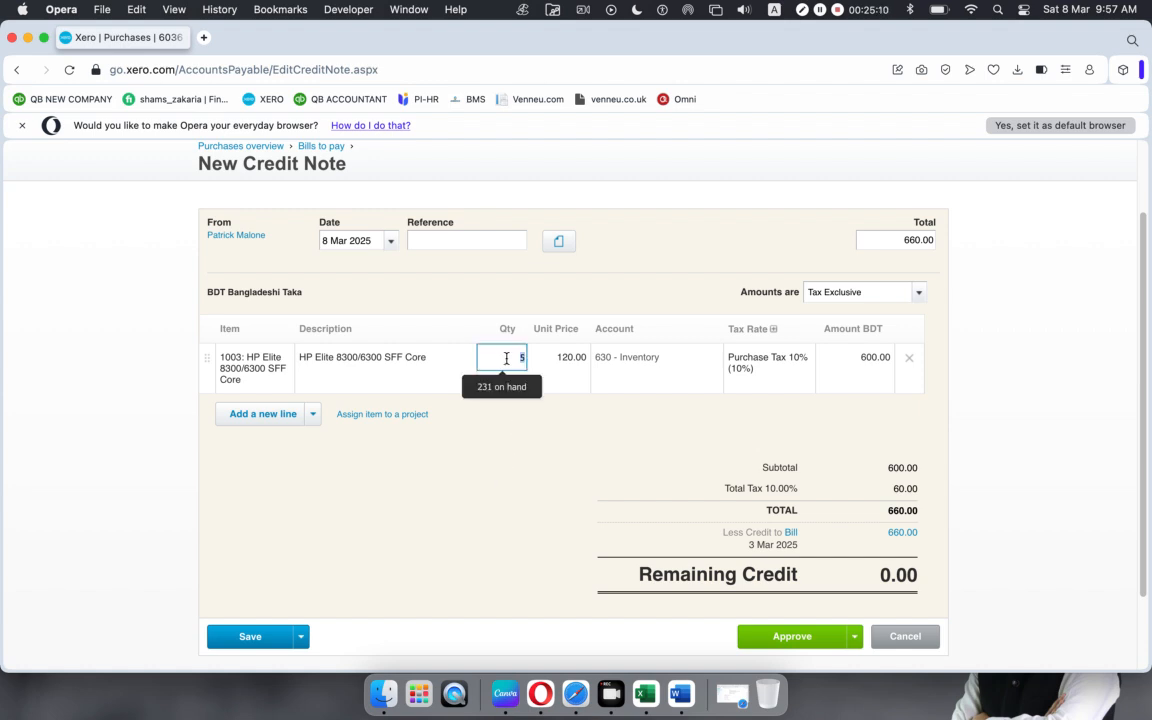
{"action": "type", "text": "1"}
{"action": "left_click", "coordinate": [470, 520]}
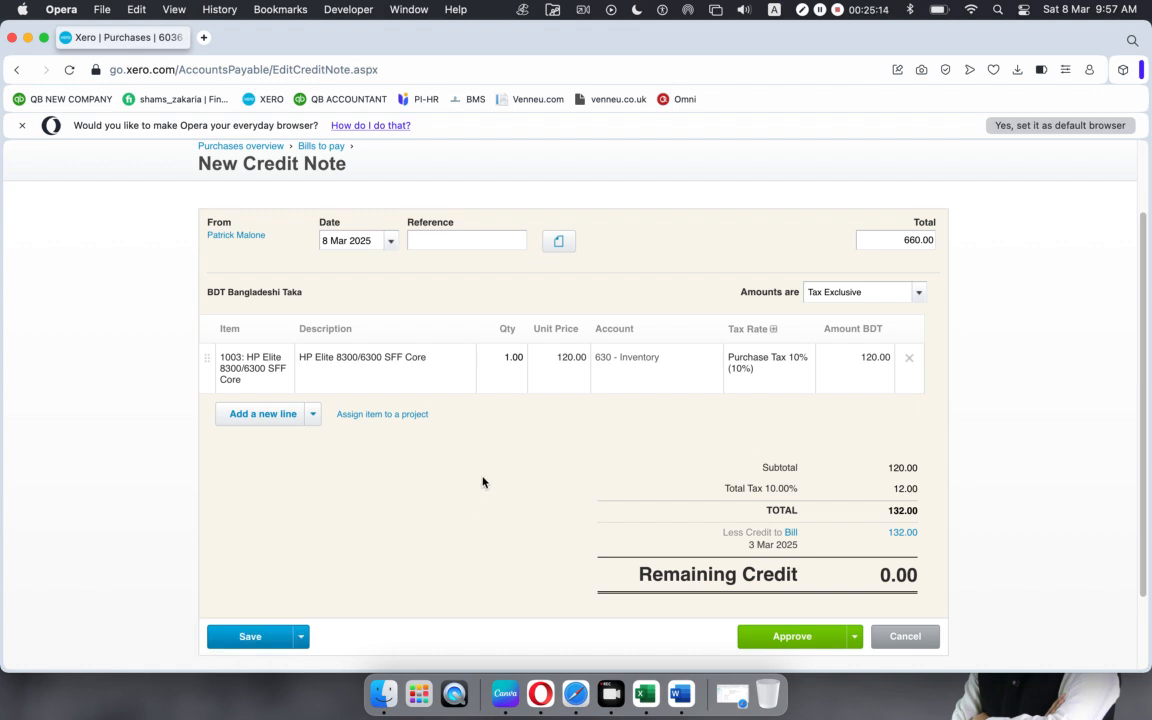
Step: Enter reference BILL PO 765 and try approving; totals don't match 660.00
{"action": "left_click", "coordinate": [448, 235]}
{"action": "type", "text": "BILL PO 765"}
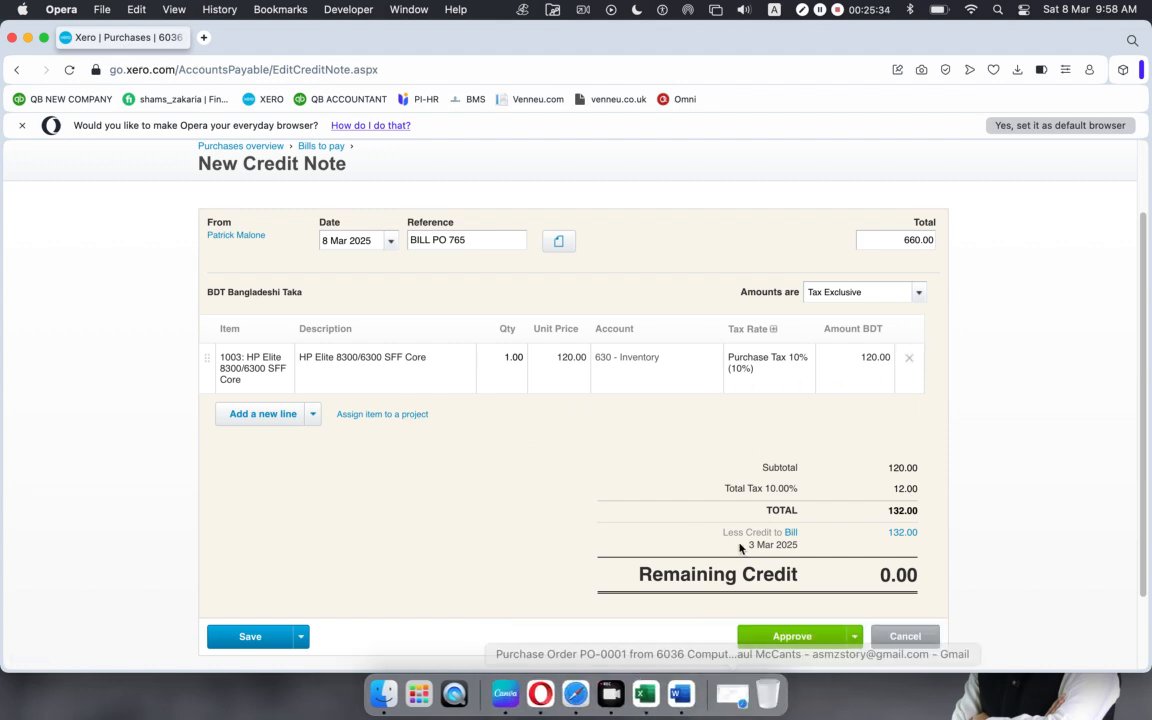
{"action": "left_click", "coordinate": [780, 640]}
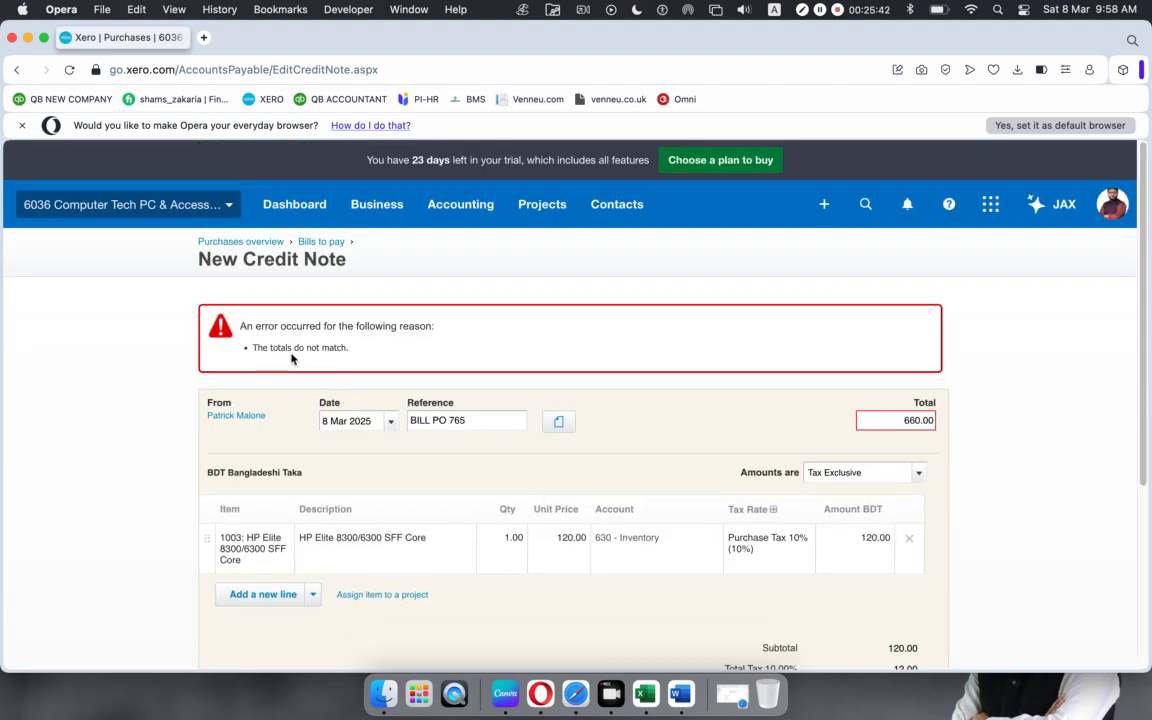
Step: Change the credit note total from 660.00 to 132.00 and approve it, leaving 528.00 due
{"action": "scroll", "coordinate": [416, 538], "scroll_direction": "down", "scroll_amount": 3}
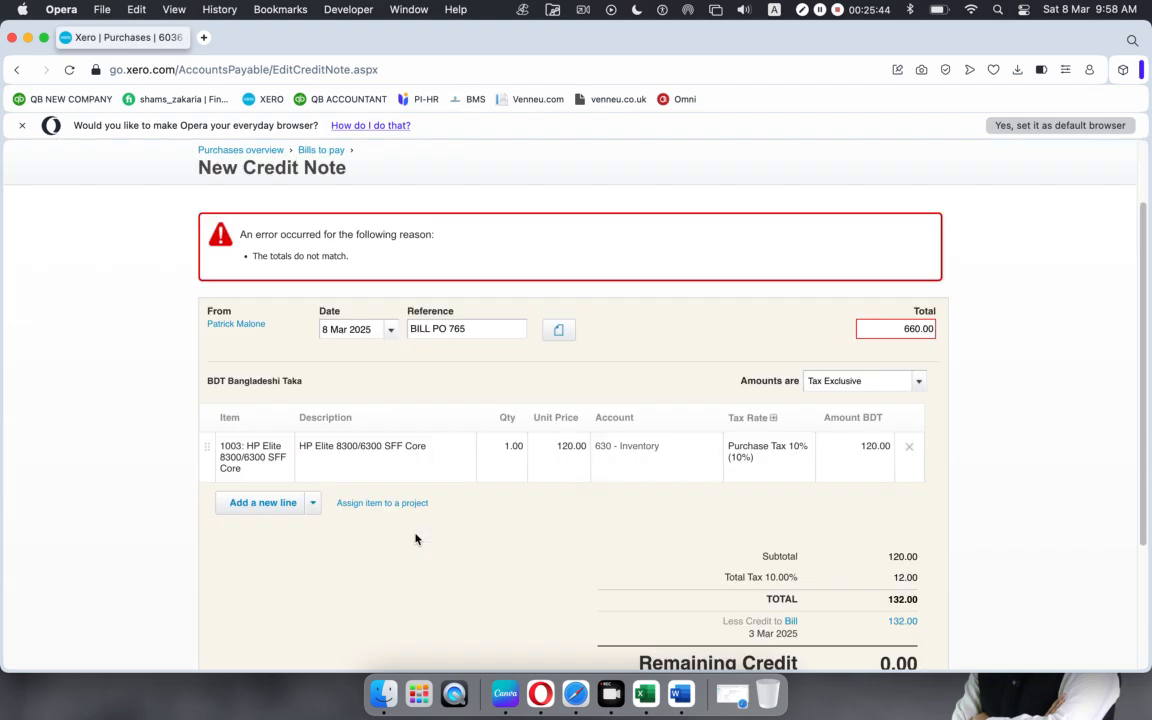
{"action": "scroll", "coordinate": [416, 539], "scroll_direction": "down", "scroll_amount": 4}
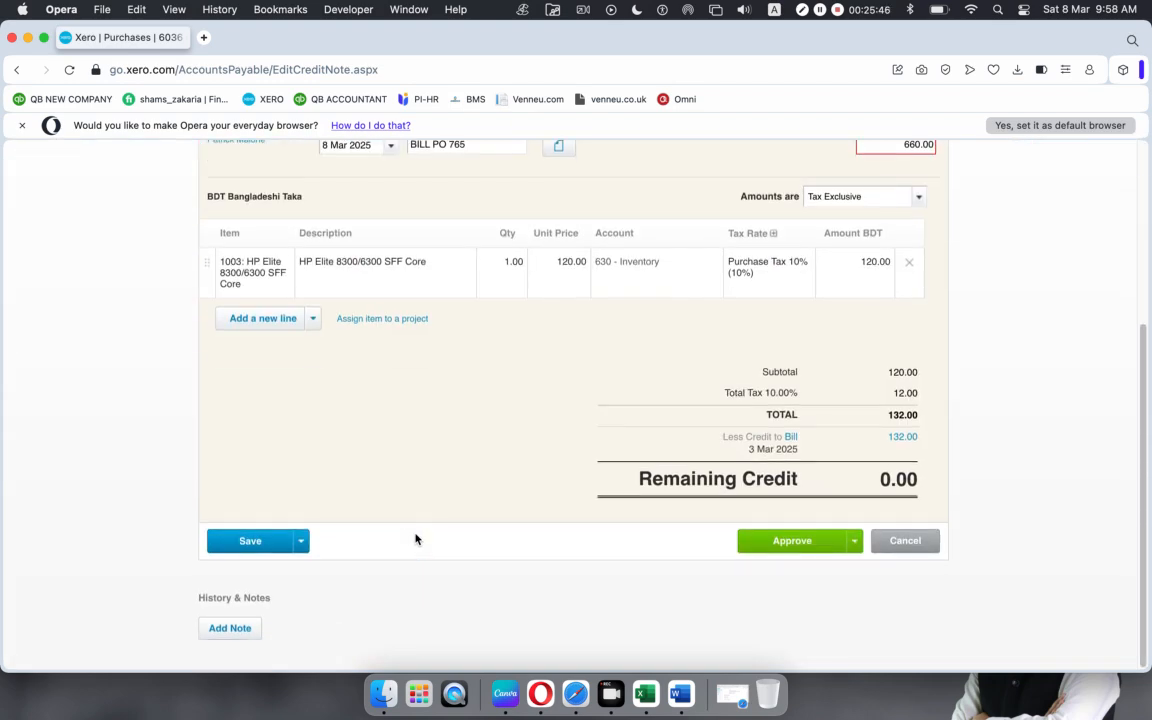
{"action": "scroll", "coordinate": [698, 492], "scroll_direction": "up", "scroll_amount": 5}
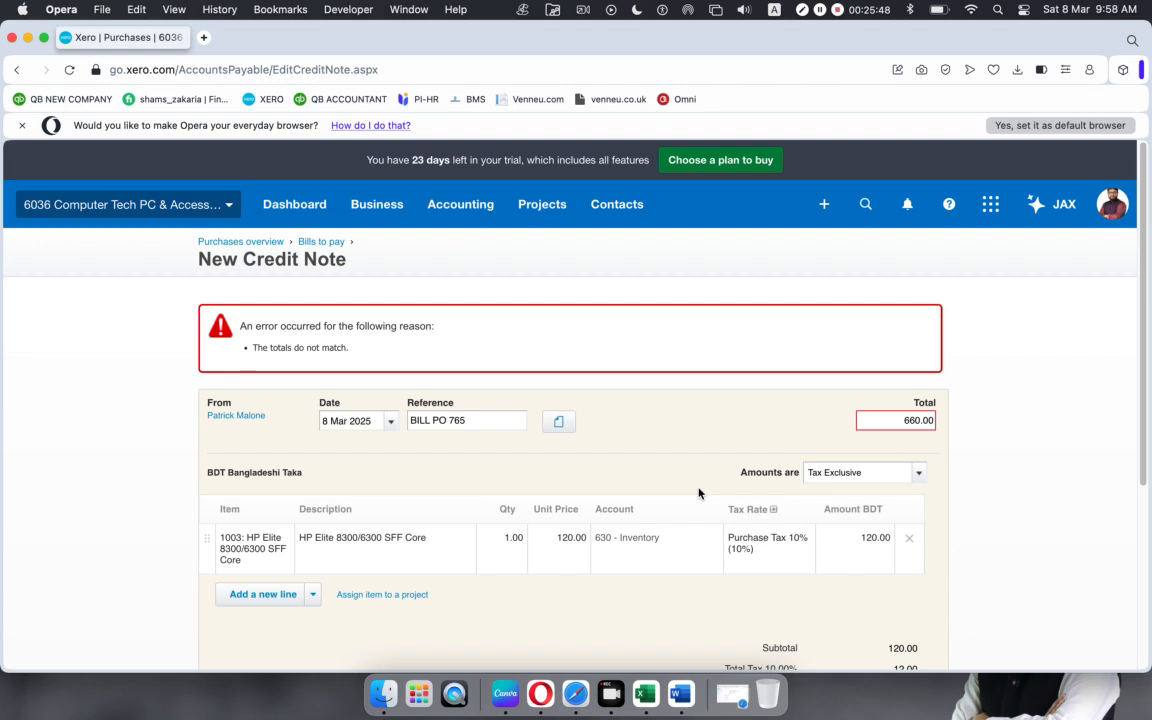
{"action": "scroll", "coordinate": [698, 492], "scroll_direction": "down", "scroll_amount": 4}
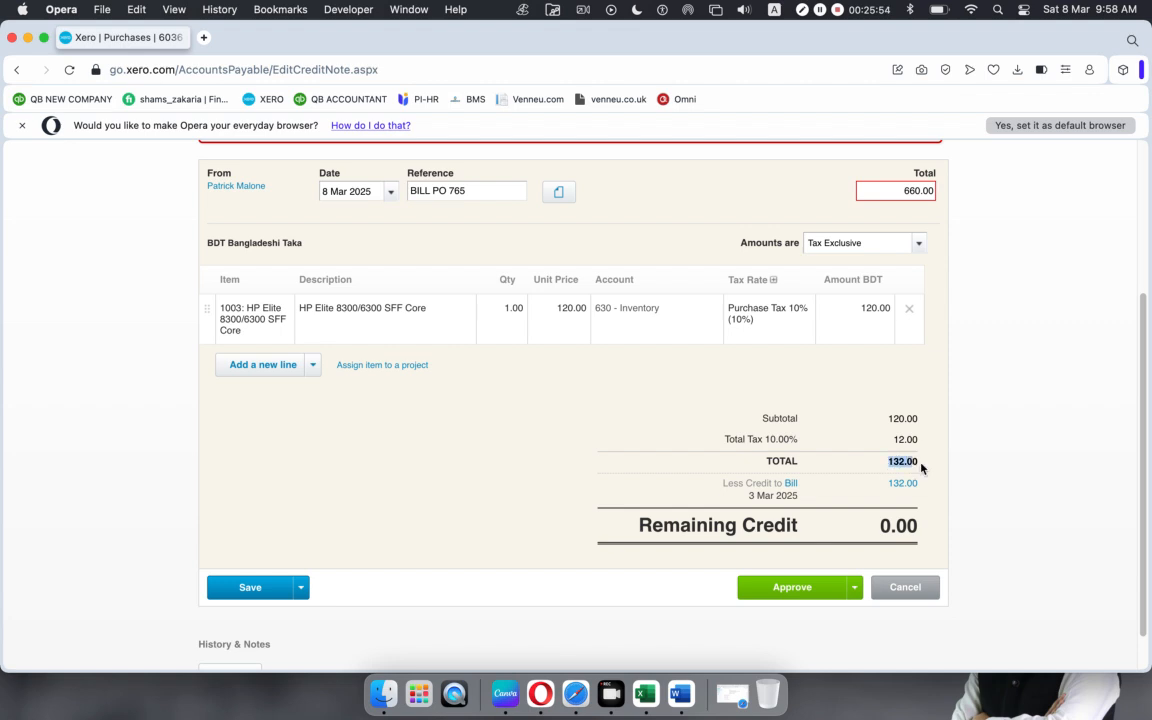
{"action": "scroll", "coordinate": [924, 468], "scroll_direction": "up", "scroll_amount": 3}
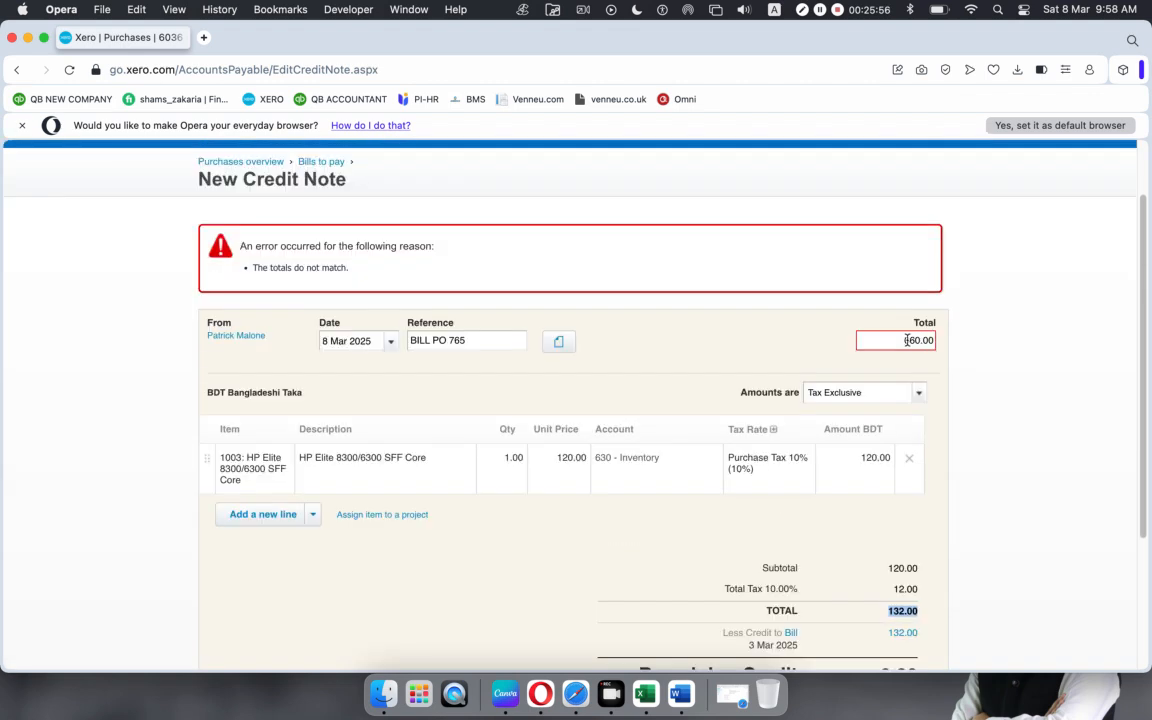
{"action": "left_click_drag", "start_coordinate": [905, 340], "coordinate": [941, 345]}
{"action": "type", "text": "132.00"}
{"action": "scroll", "coordinate": [822, 488], "scroll_direction": "down", "scroll_amount": 3}
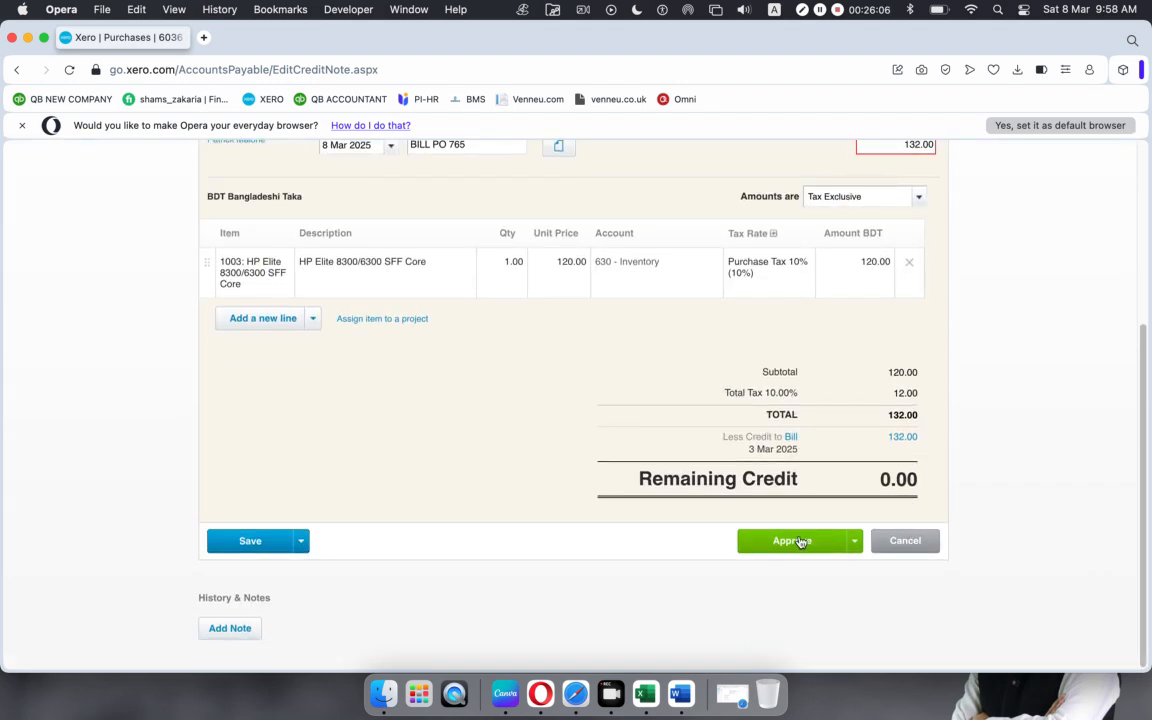
{"action": "left_click", "coordinate": [782, 541]}
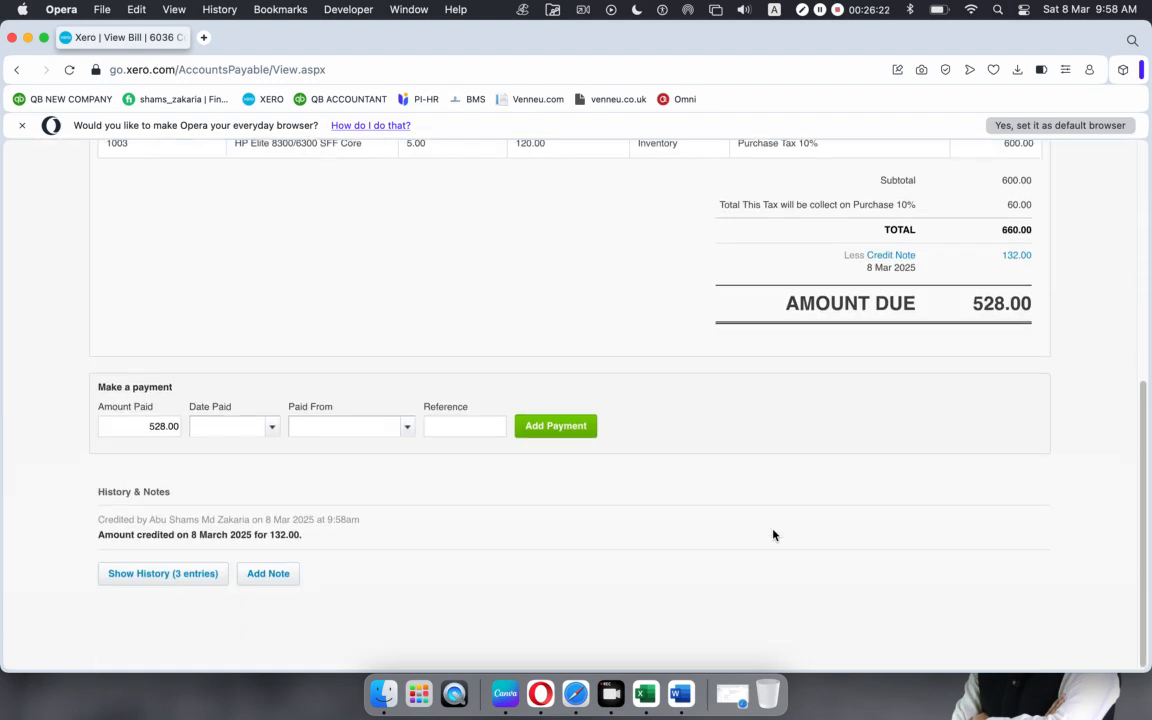
{"action": "scroll", "coordinate": [773, 535], "scroll_direction": "up", "scroll_amount": 5}
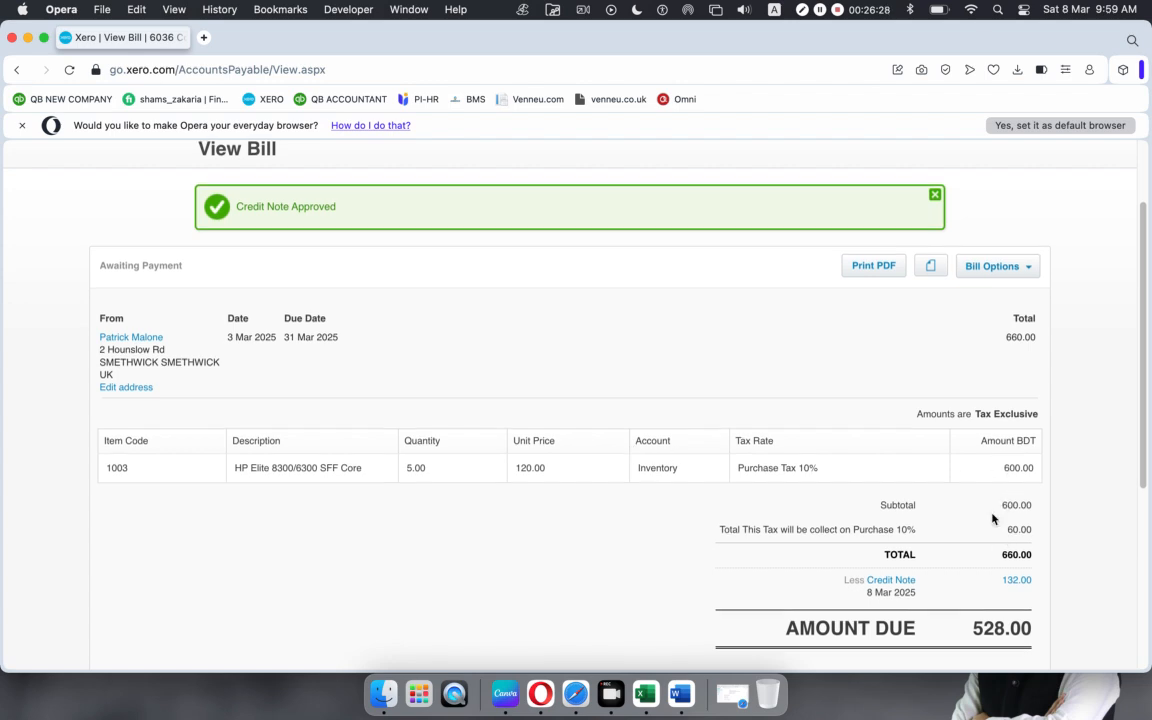
{"action": "scroll", "coordinate": [960, 515], "scroll_direction": "down", "scroll_amount": 1}
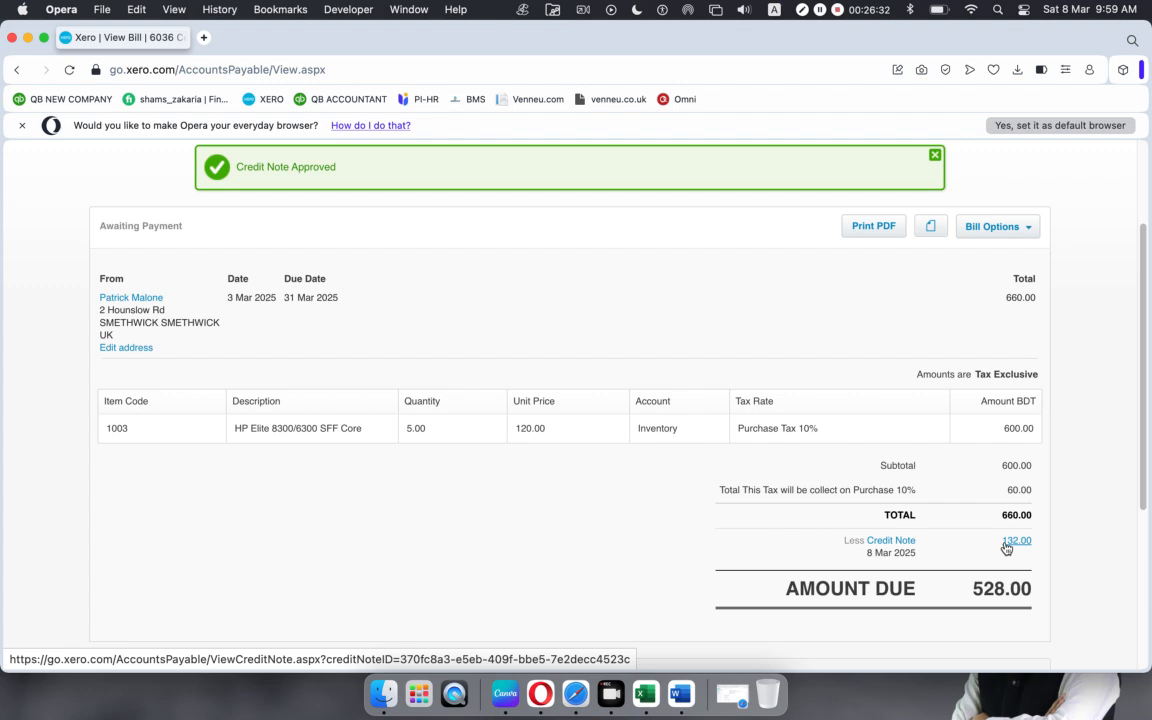
{"action": "scroll", "coordinate": [900, 580], "scroll_direction": "down", "scroll_amount": 1}
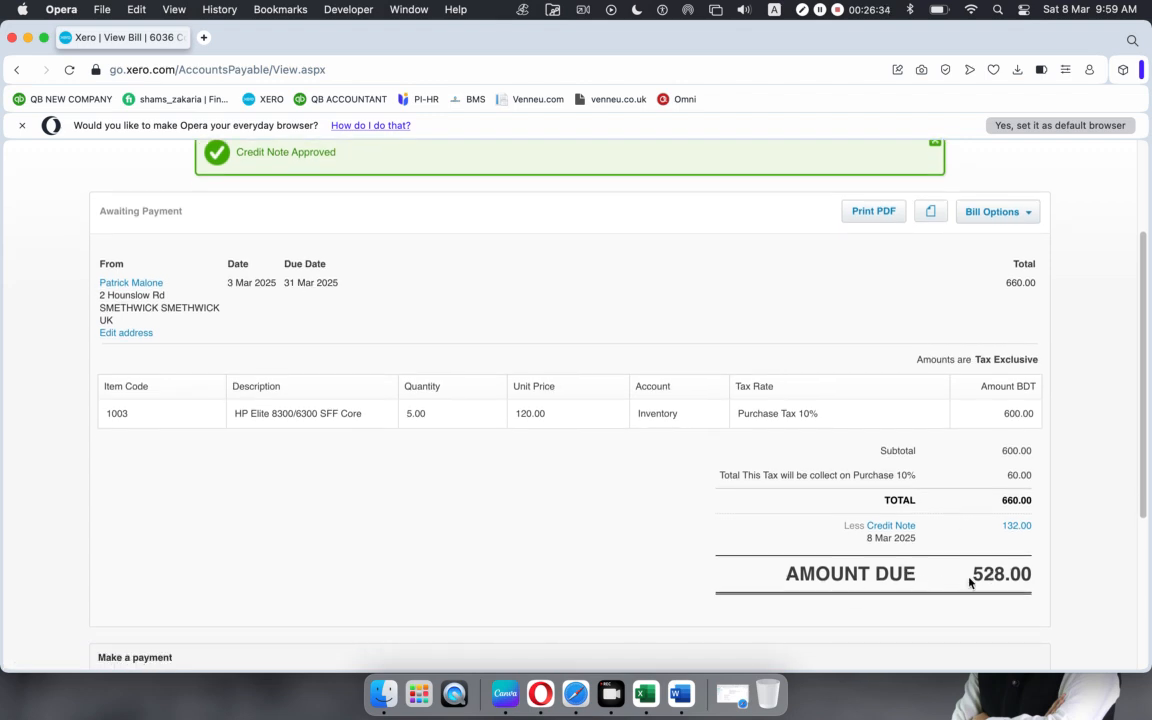
{"action": "left_click_drag", "start_coordinate": [971, 576], "coordinate": [1038, 573]}
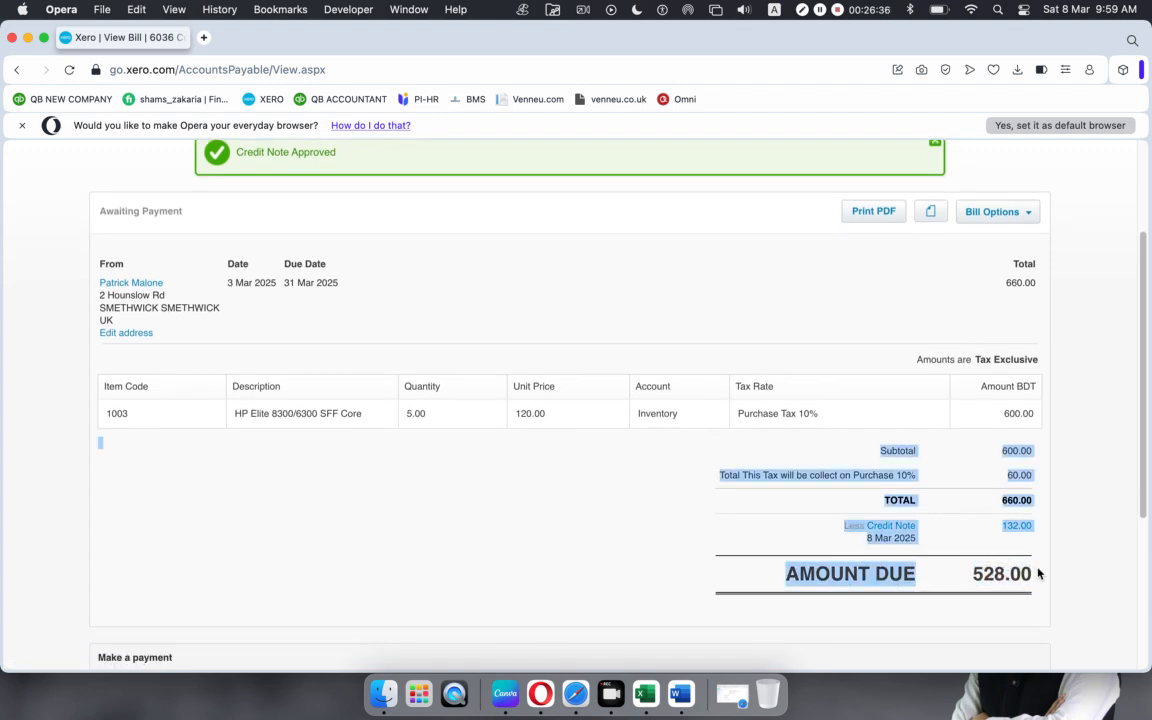
{"action": "left_click", "coordinate": [1115, 440]}
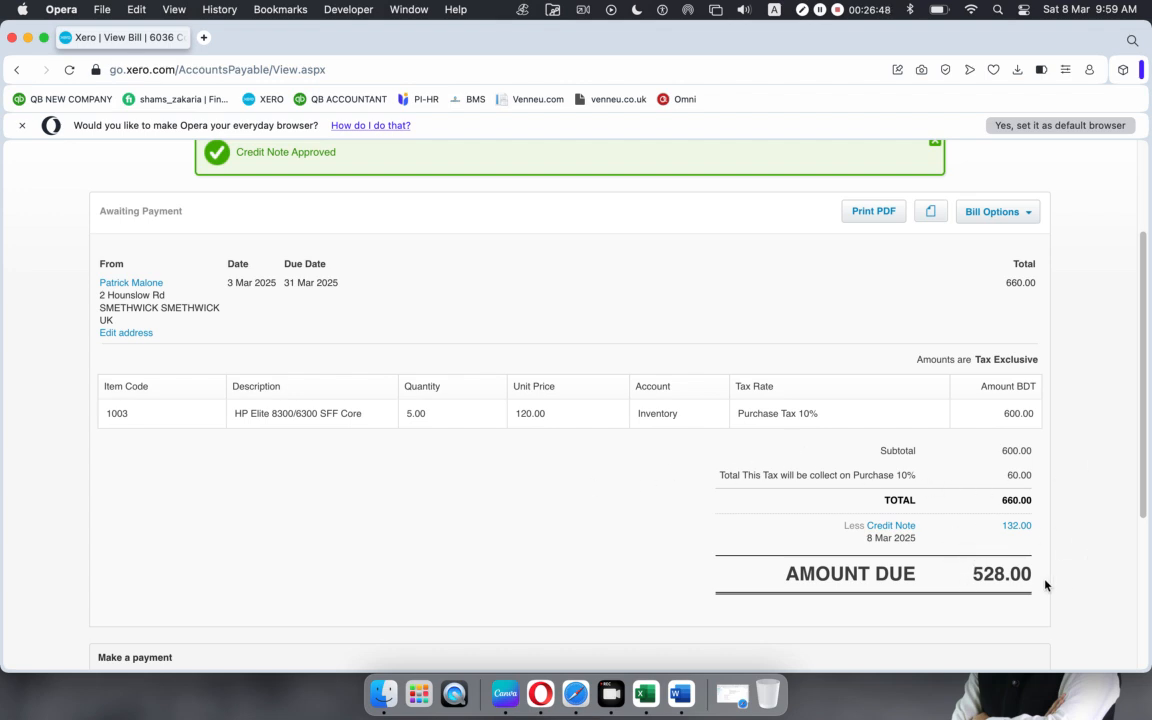
{"action": "scroll", "coordinate": [746, 501], "scroll_direction": "down", "scroll_amount": 5}
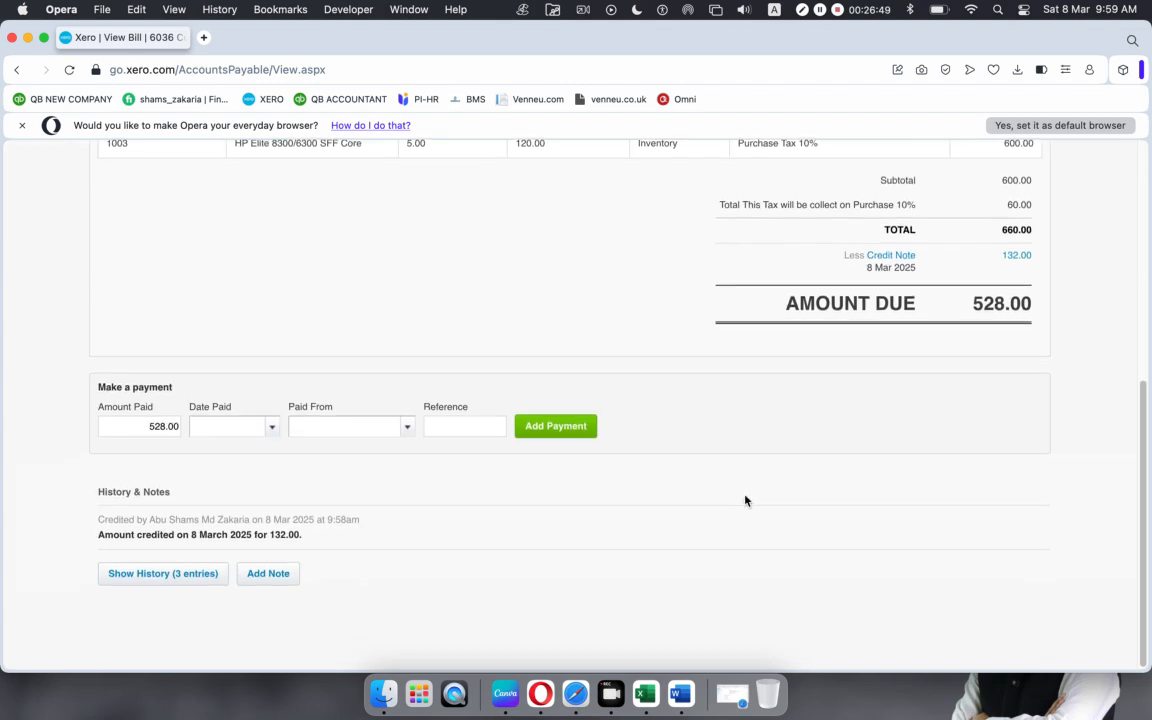
Step: Record a 528.00 payment dated 8 Mar 2025 from 100 - CTPA RBS Bank, reference Bill PO 765
{"action": "left_click", "coordinate": [138, 425]}
{"action": "left_click", "coordinate": [677, 513]}
{"action": "left_click", "coordinate": [271, 428]}
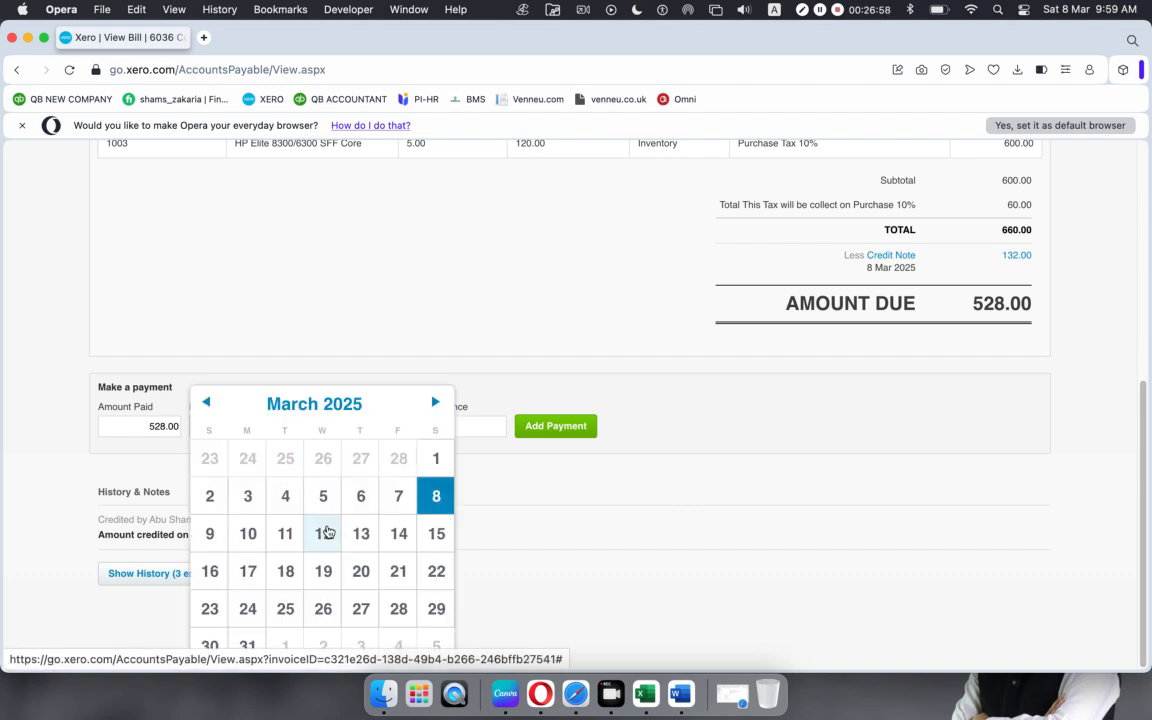
{"action": "left_click", "coordinate": [435, 496]}
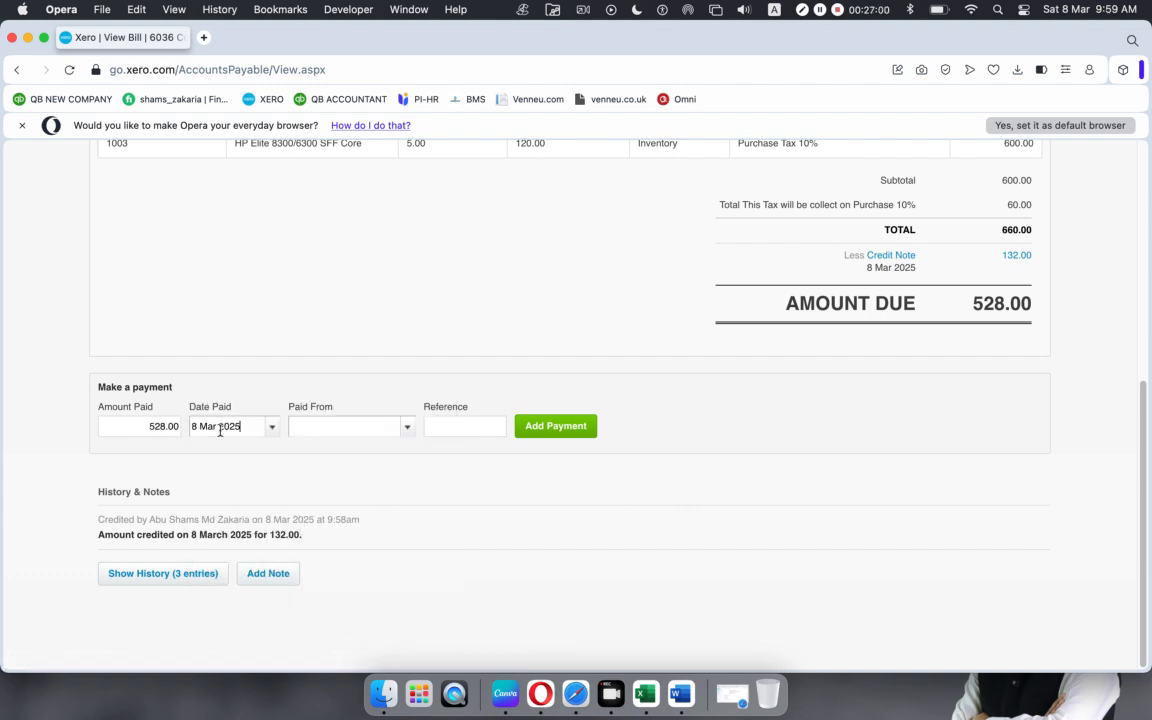
{"action": "left_click", "coordinate": [407, 427]}
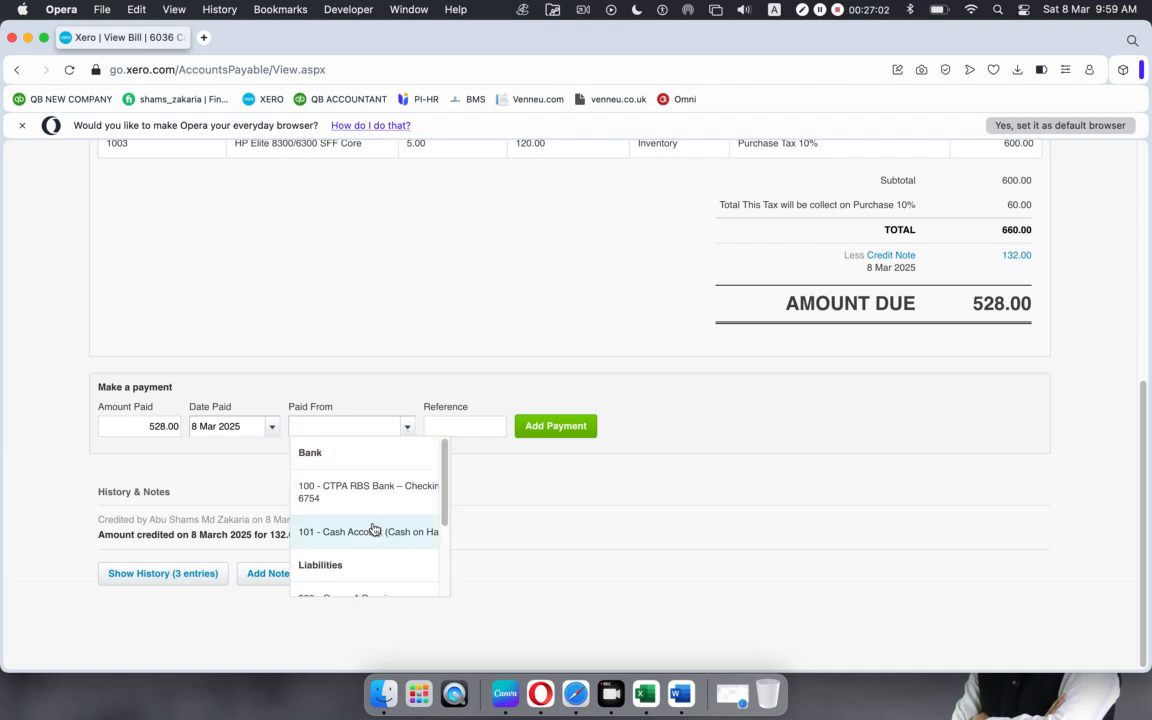
{"action": "left_click", "coordinate": [368, 493]}
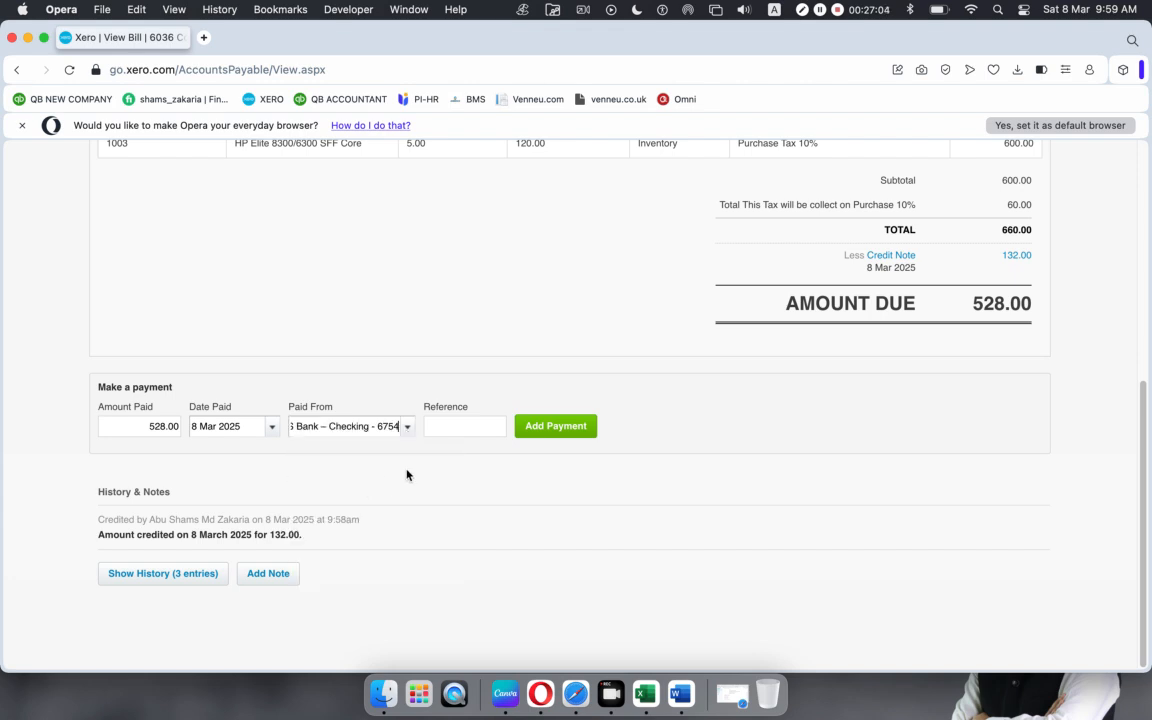
{"action": "left_click", "coordinate": [465, 428]}
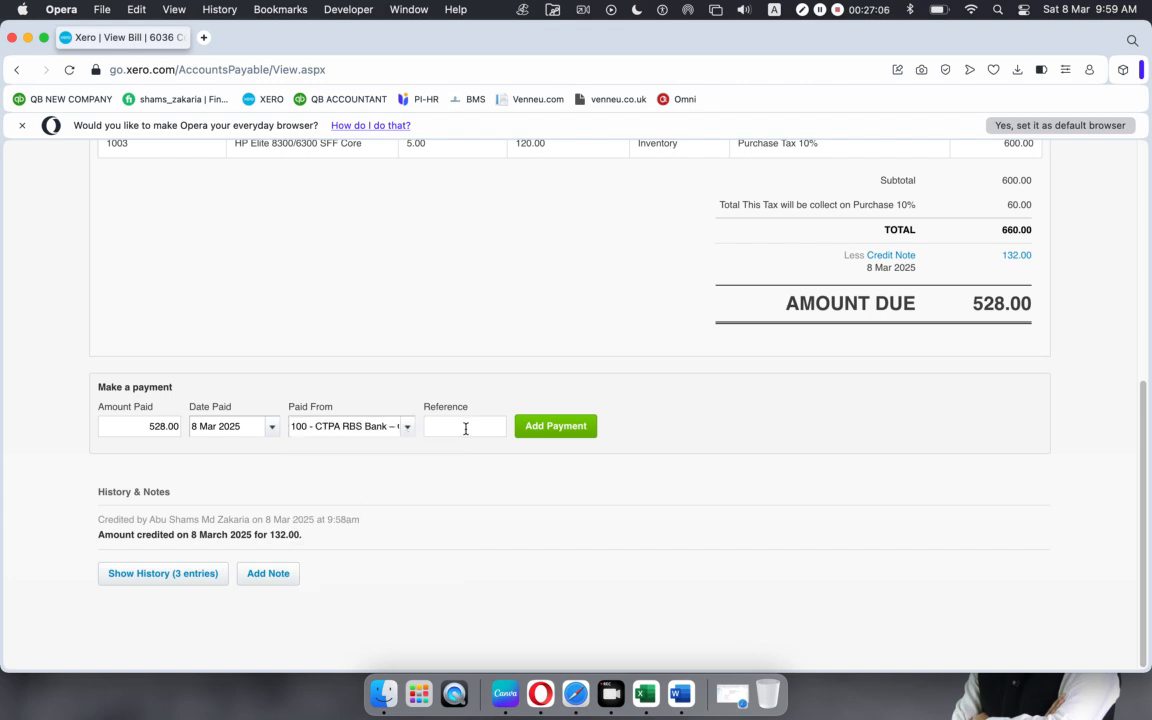
{"action": "scroll", "coordinate": [465, 429], "scroll_direction": "up", "scroll_amount": 5}
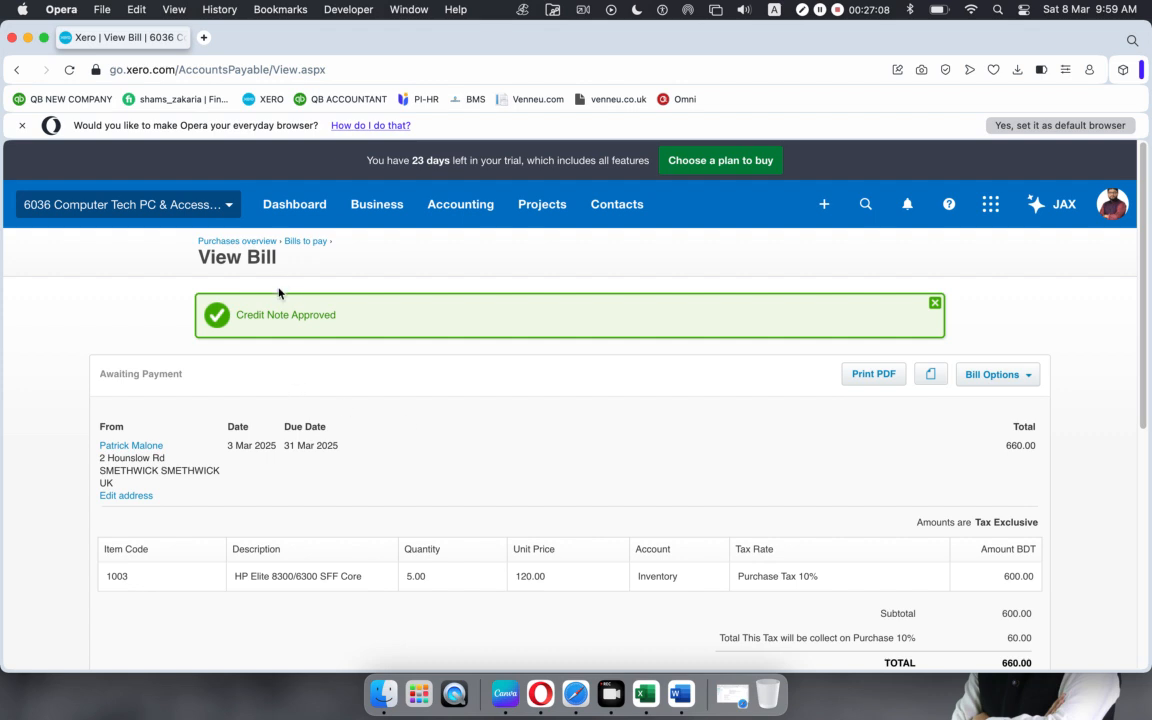
{"action": "scroll", "coordinate": [249, 467], "scroll_direction": "down", "scroll_amount": 5}
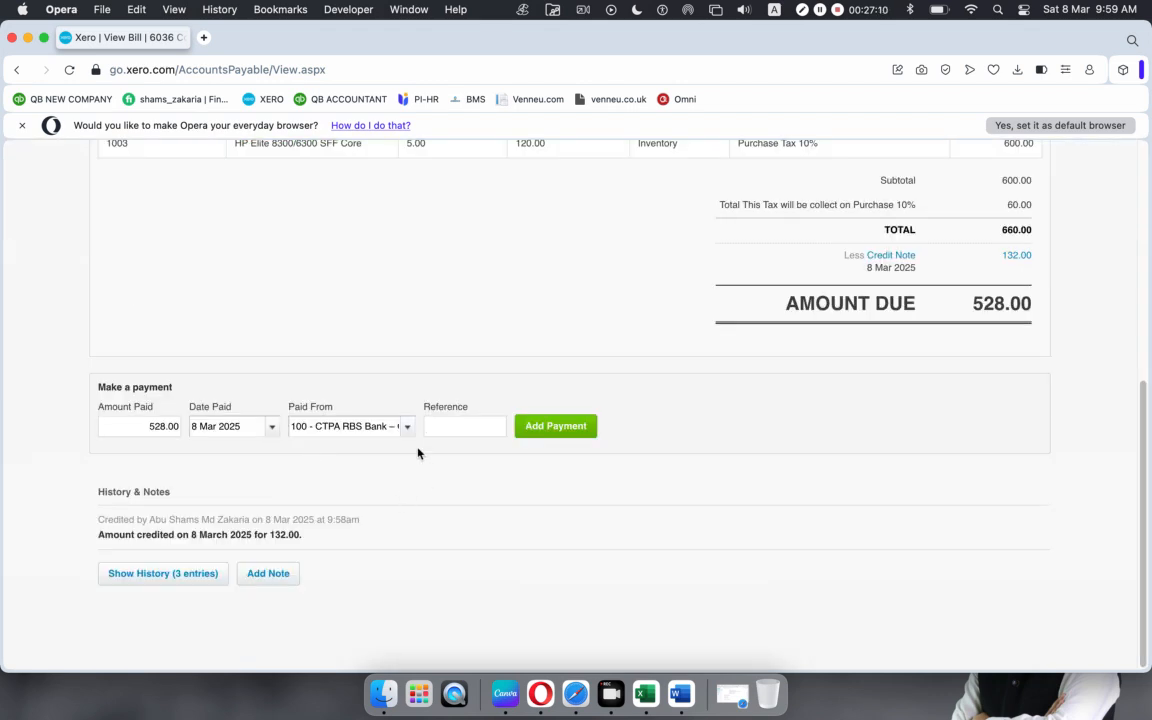
{"action": "type", "text": "Bill PO 765"}
{"action": "left_click", "coordinate": [555, 429]}
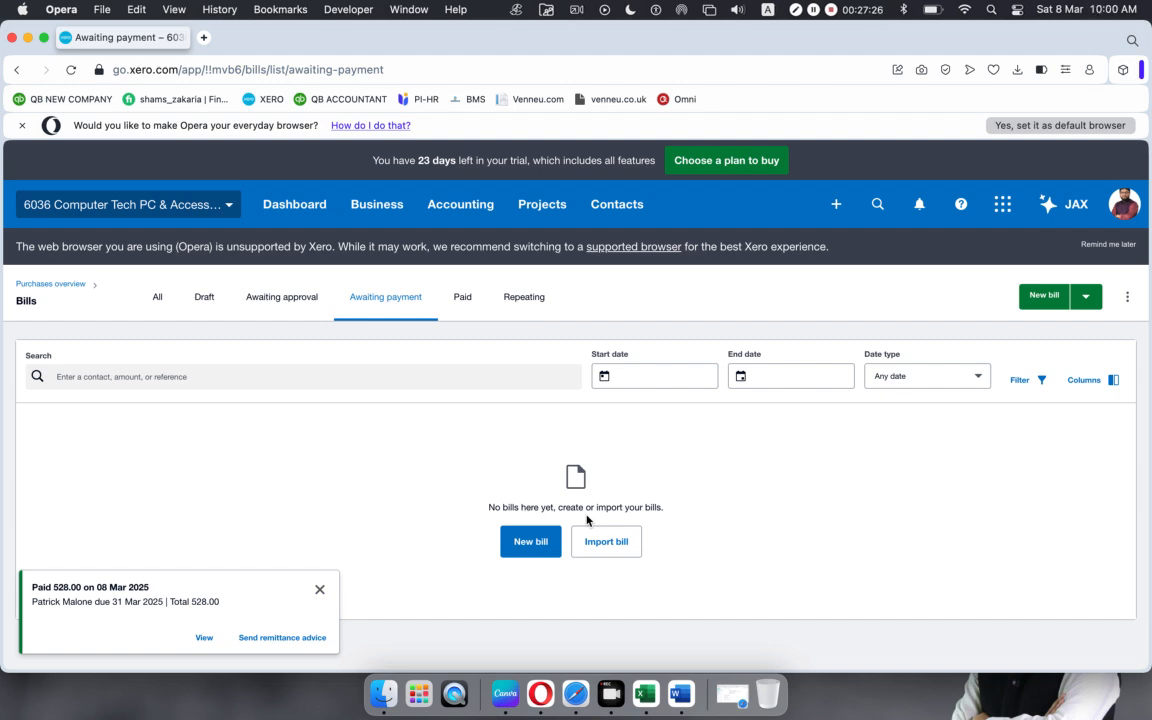
Step: Open the supplier's 660.00 bill from the Paid bills list
{"action": "left_click", "coordinate": [319, 589]}
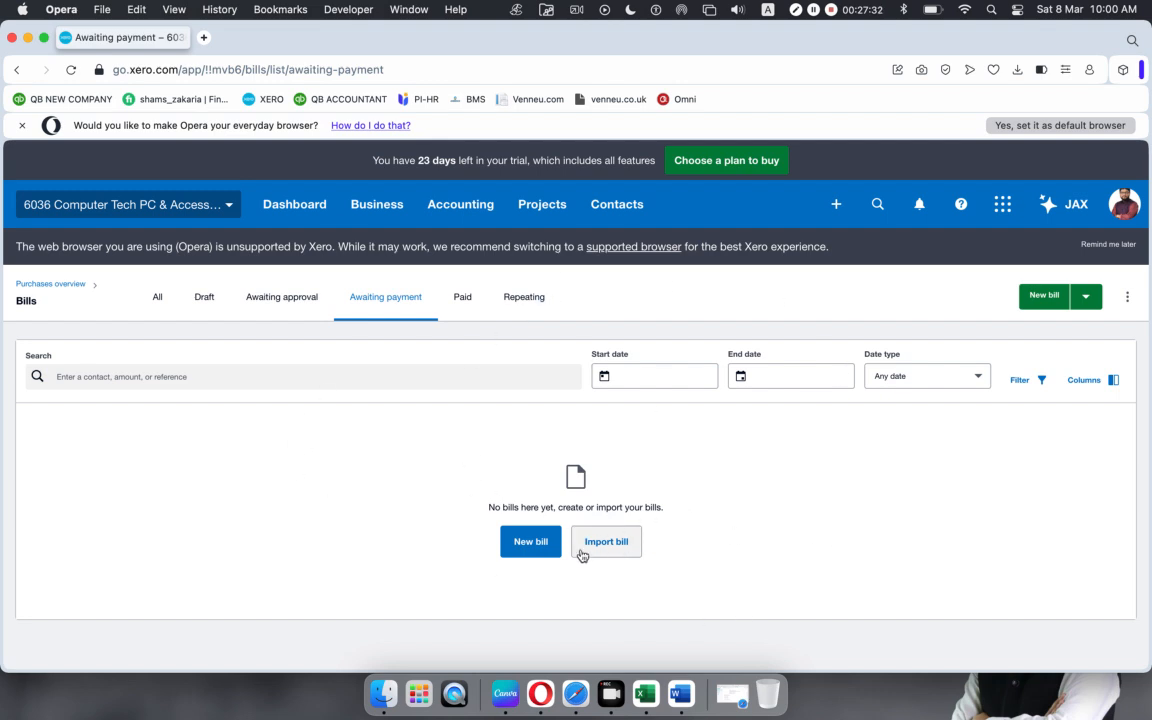
{"action": "left_click", "coordinate": [463, 297]}
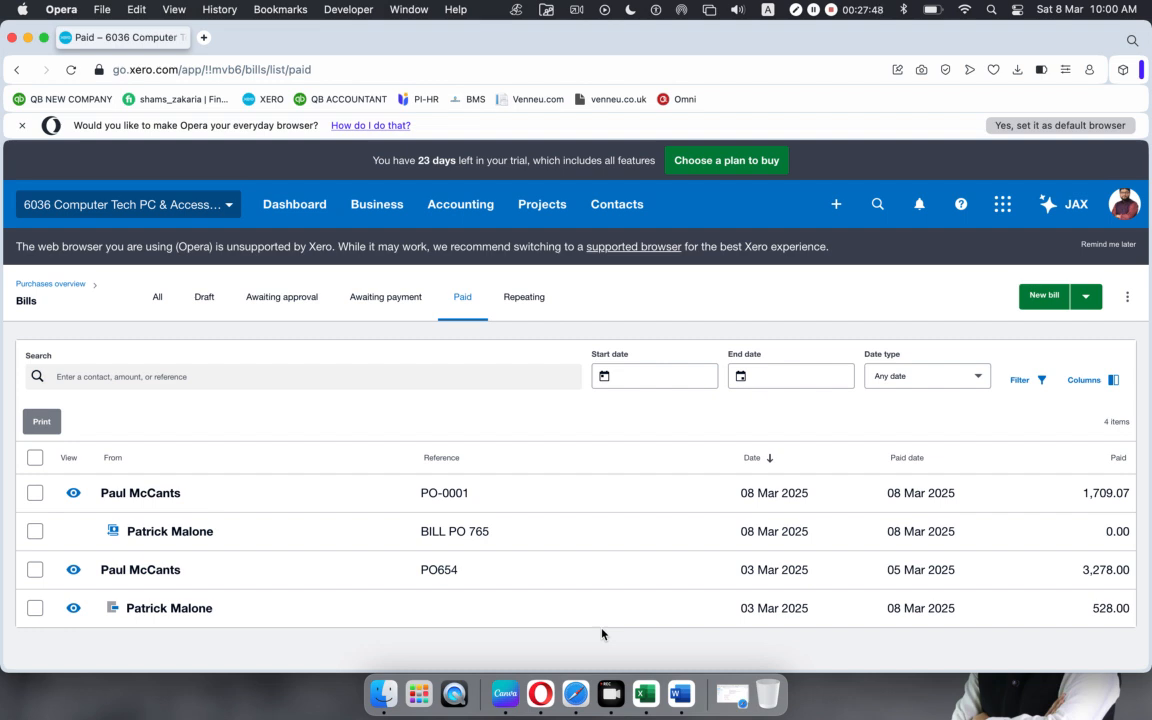
{"action": "left_click", "coordinate": [581, 605]}
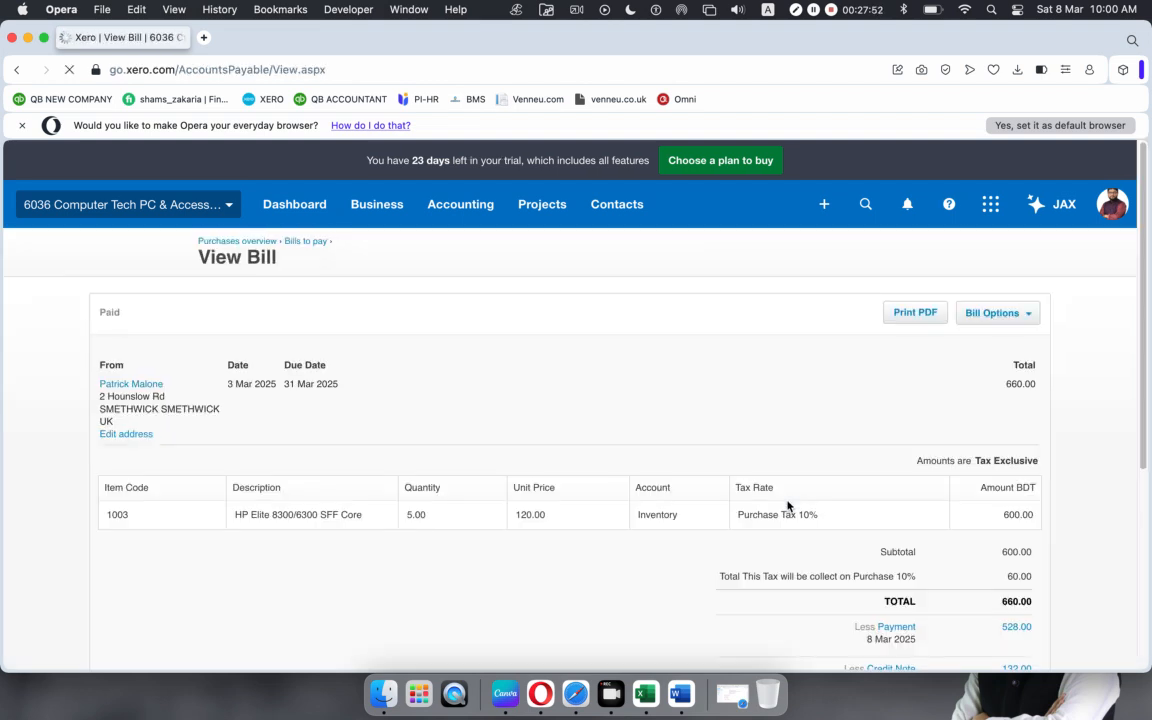
Step: Duplicate the paid bill's browser tab
{"action": "left_click", "coordinate": [1029, 314]}
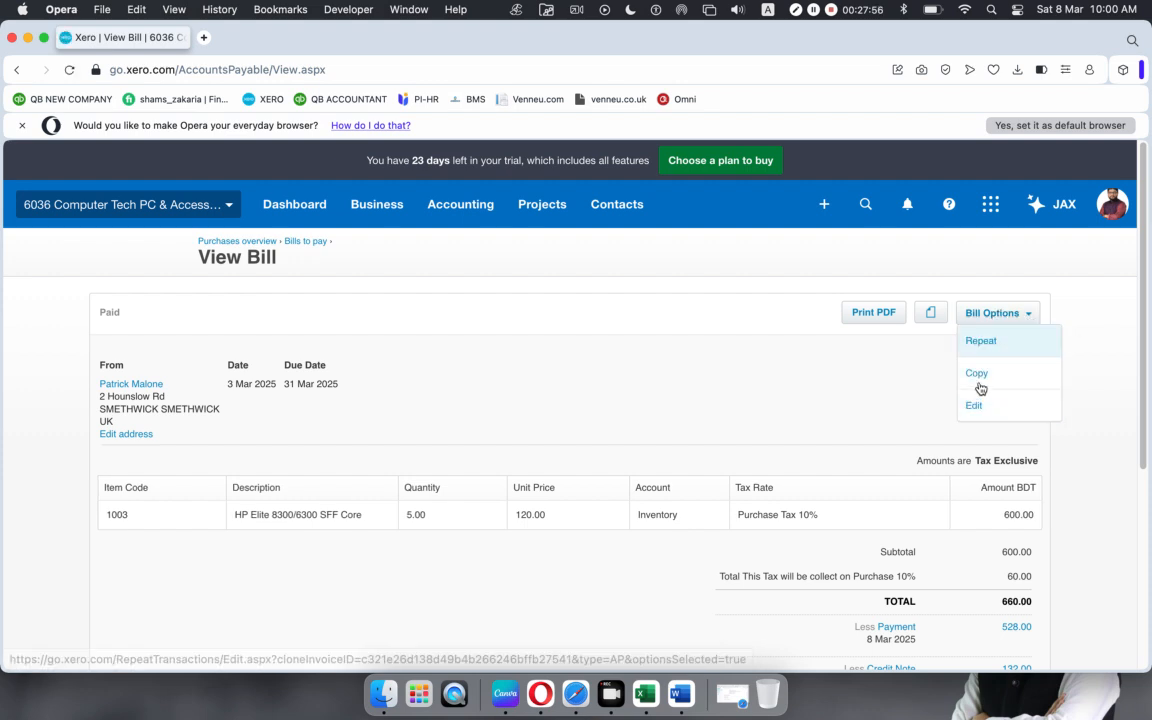
{"action": "left_click", "coordinate": [676, 393]}
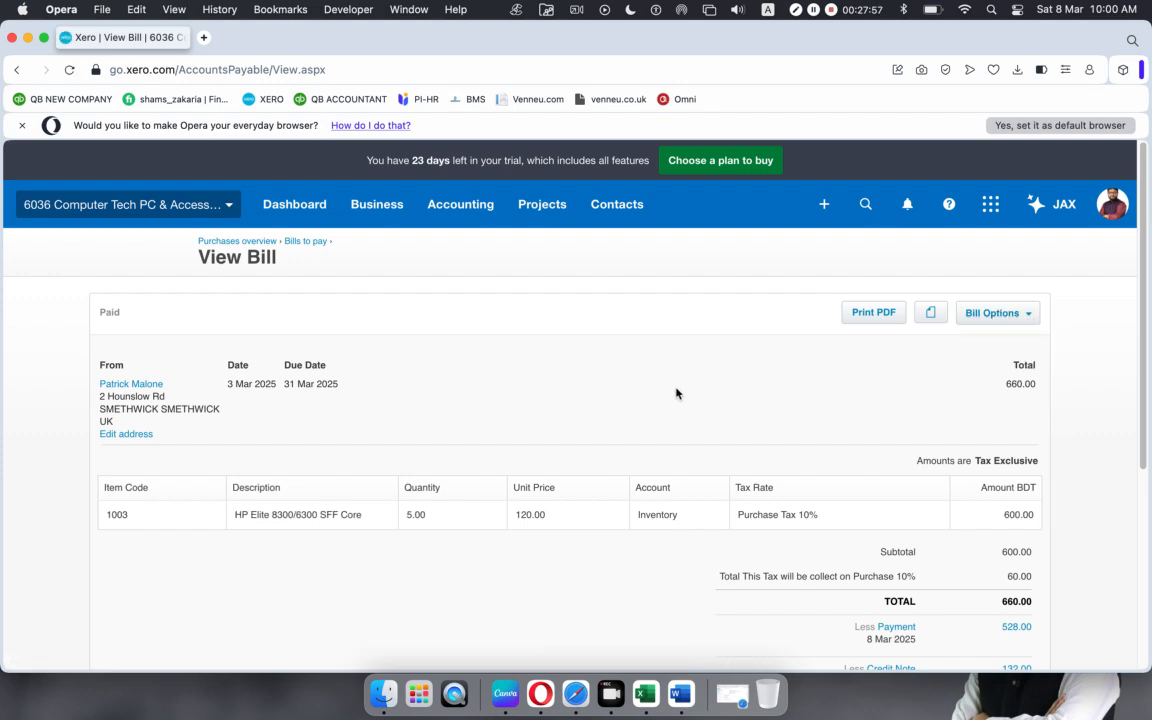
{"action": "right_click", "coordinate": [153, 38]}
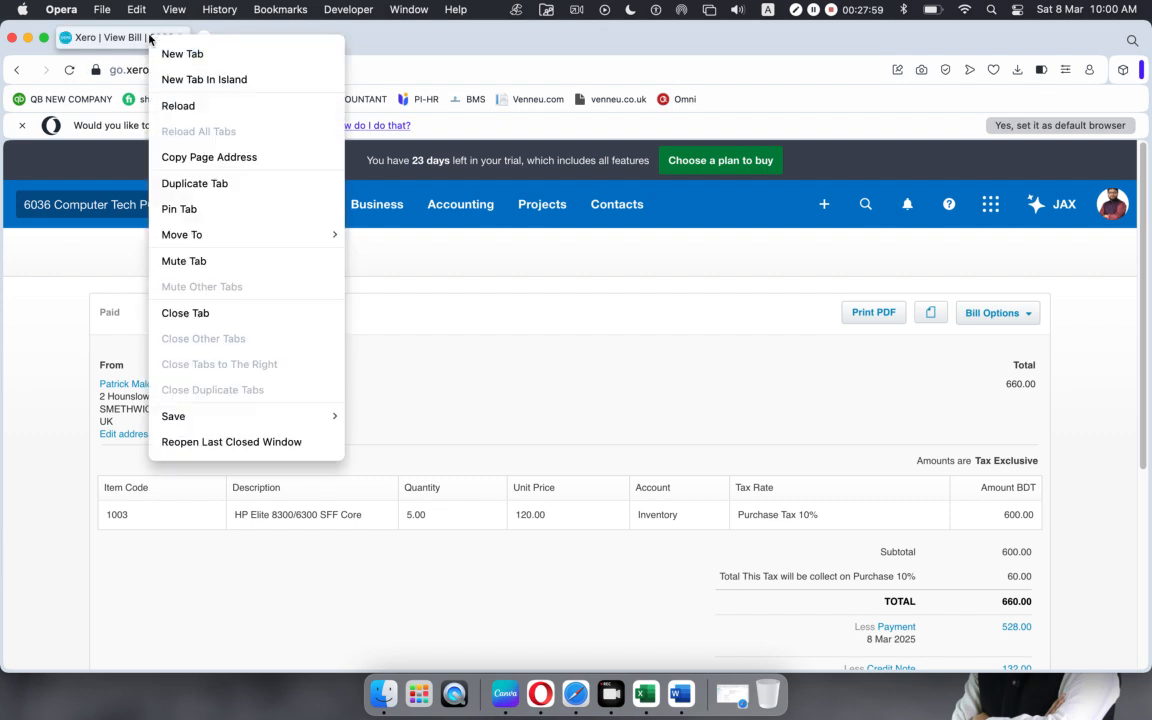
{"action": "left_click", "coordinate": [192, 183]}
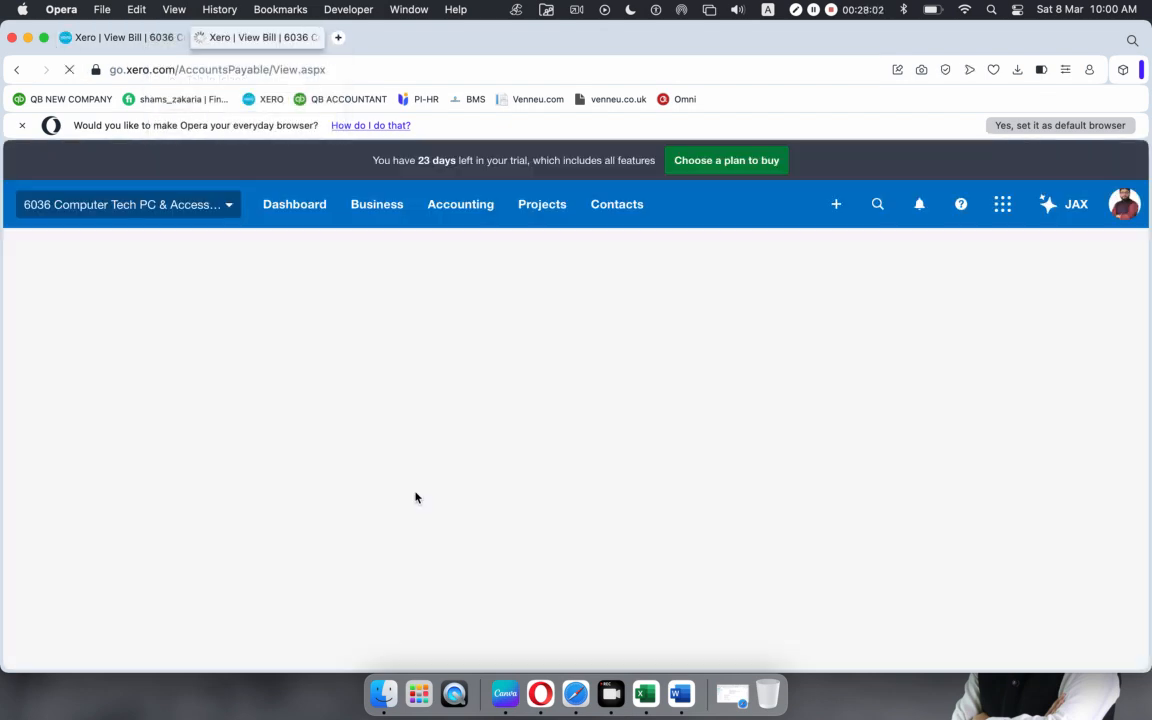
Step: Scroll through the bill to confirm 0.00 amount due after the 528.00 payment and 132.00 credit
{"action": "scroll", "coordinate": [515, 455], "scroll_direction": "down", "scroll_amount": 5}
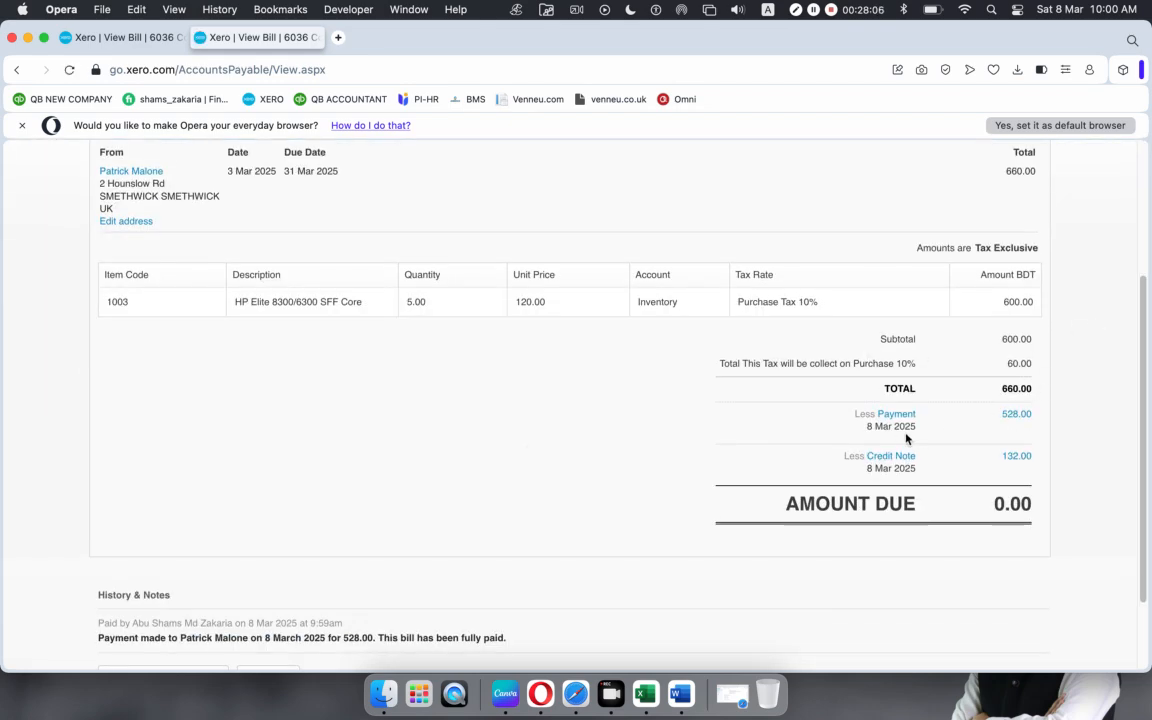
{"action": "scroll", "coordinate": [731, 421], "scroll_direction": "up", "scroll_amount": 3}
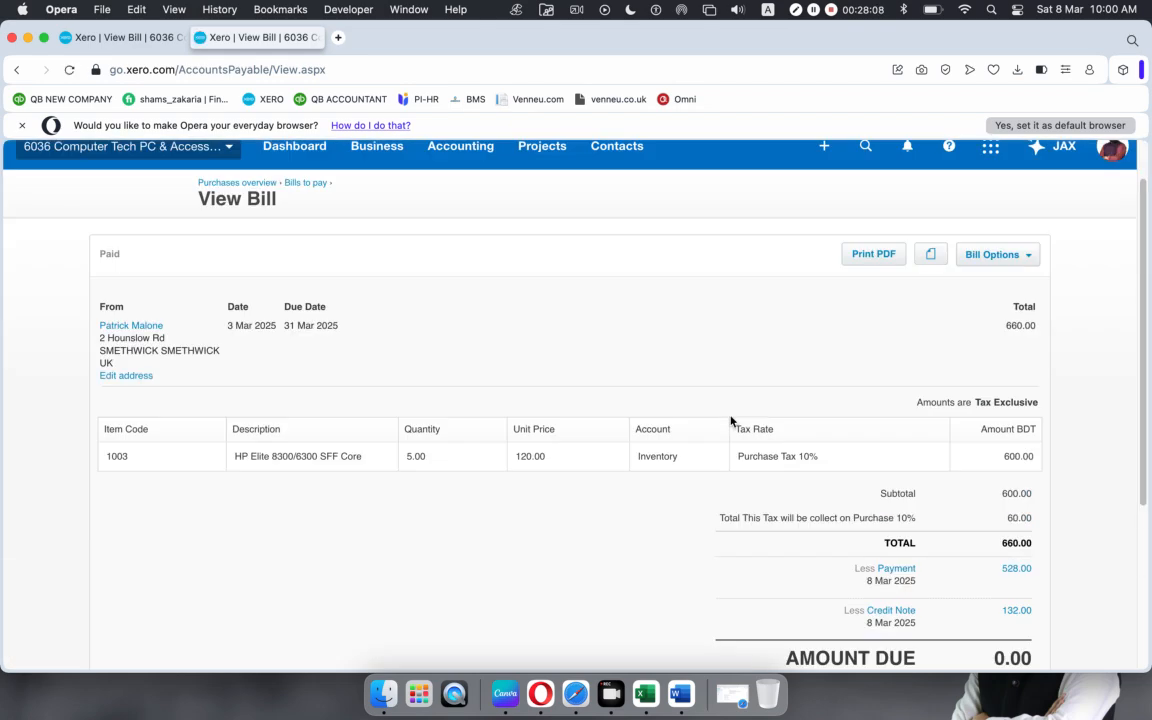
{"action": "scroll", "coordinate": [731, 421], "scroll_direction": "up", "scroll_amount": 2}
{"action": "scroll", "coordinate": [946, 494], "scroll_direction": "down", "scroll_amount": 1}
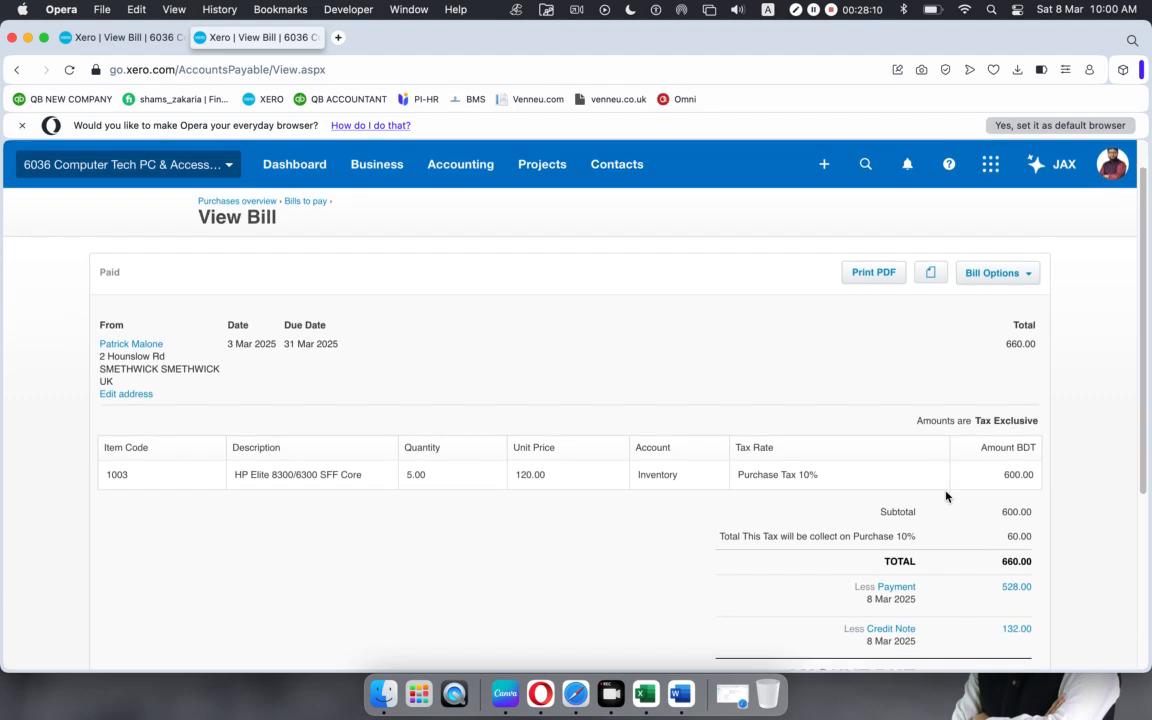
{"action": "scroll", "coordinate": [920, 490], "scroll_direction": "up", "scroll_amount": 1}
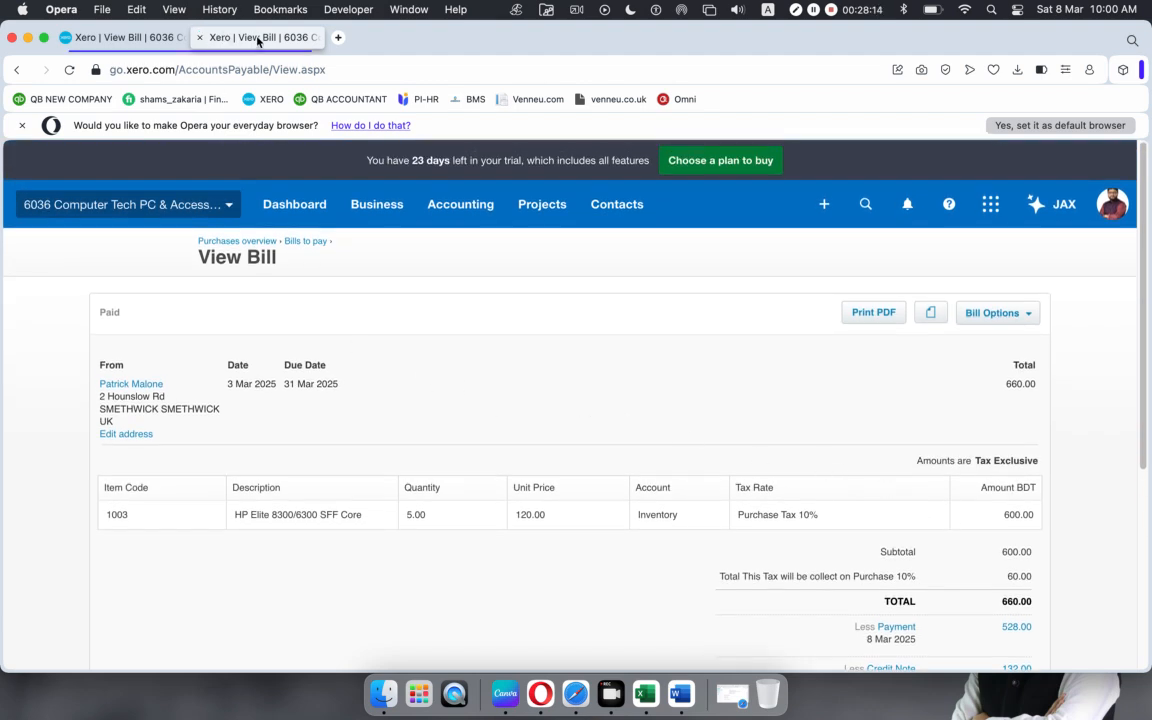
Step: From the Purchases overview, start a blank new credit note
{"action": "left_click", "coordinate": [366, 210]}
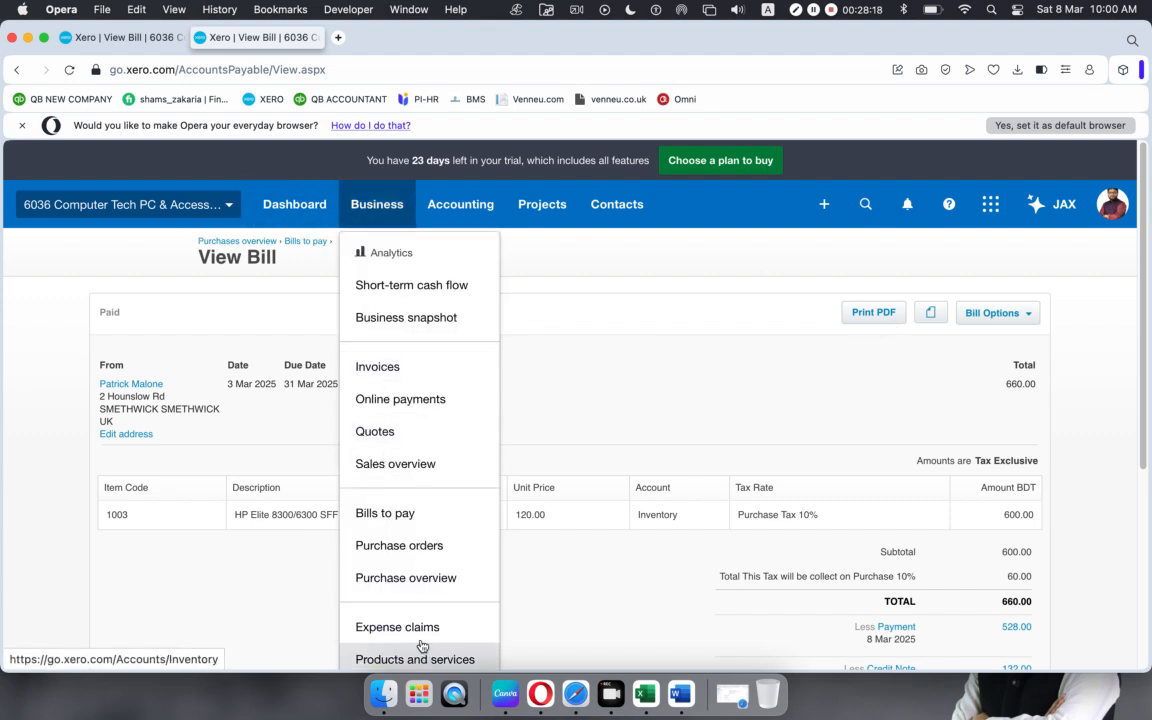
{"action": "left_click", "coordinate": [367, 576]}
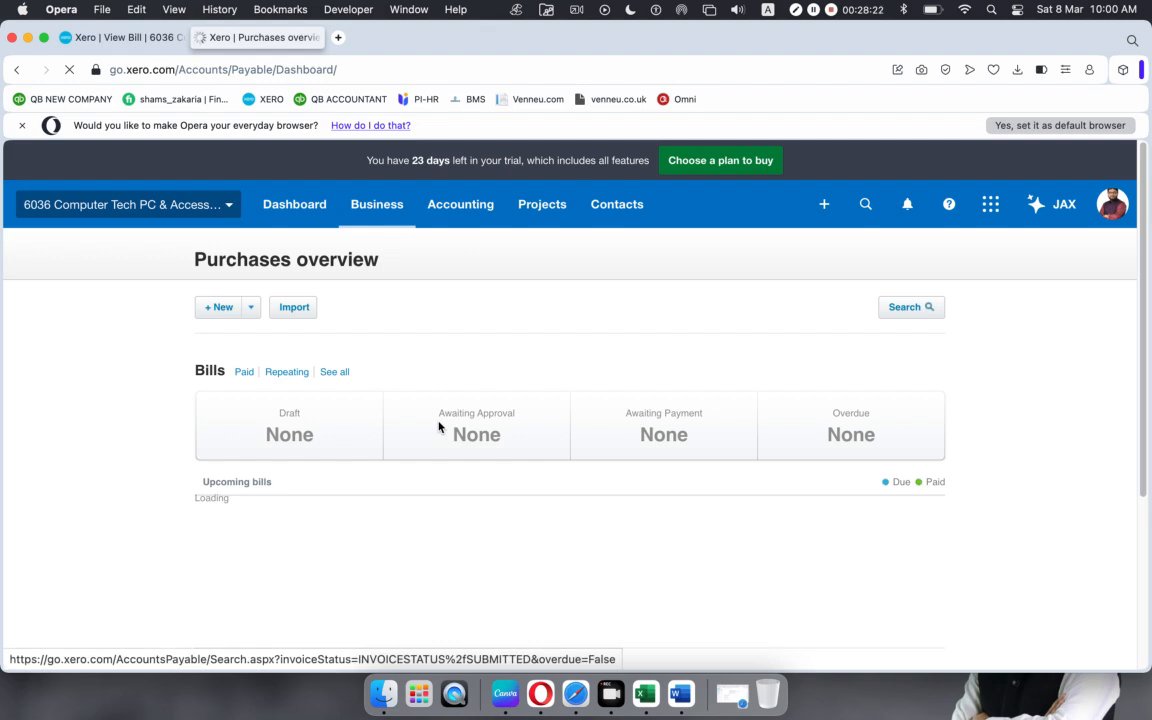
{"action": "left_click", "coordinate": [253, 313]}
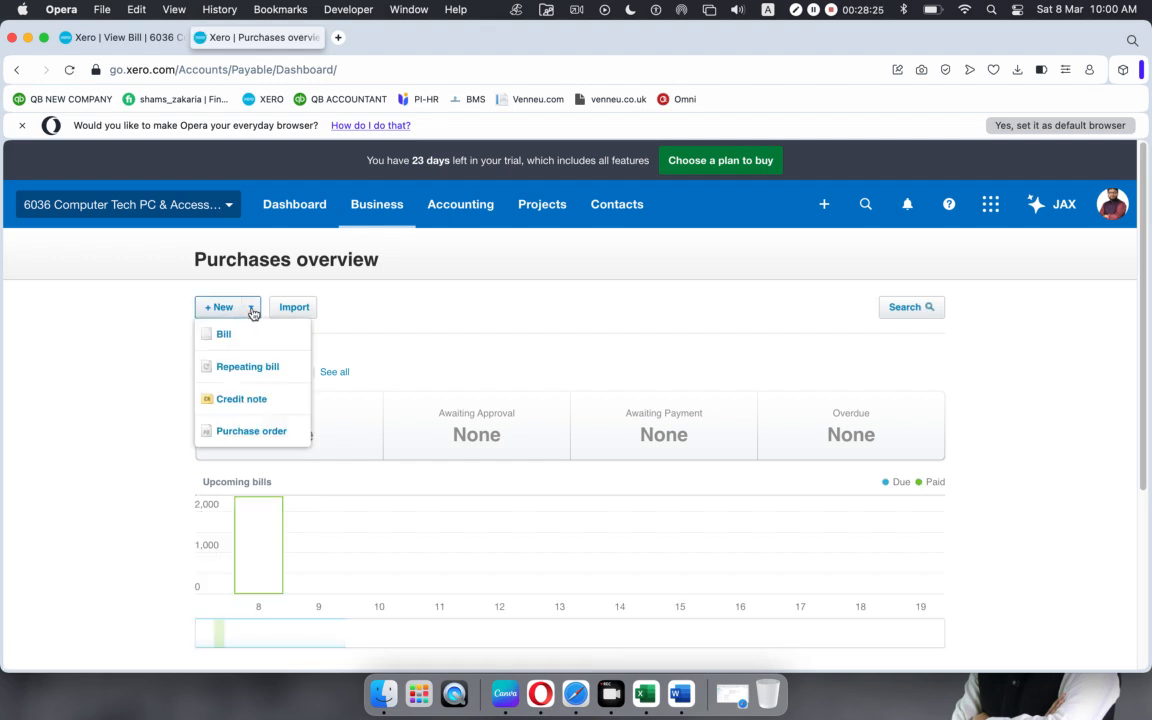
{"action": "left_click", "coordinate": [230, 401]}
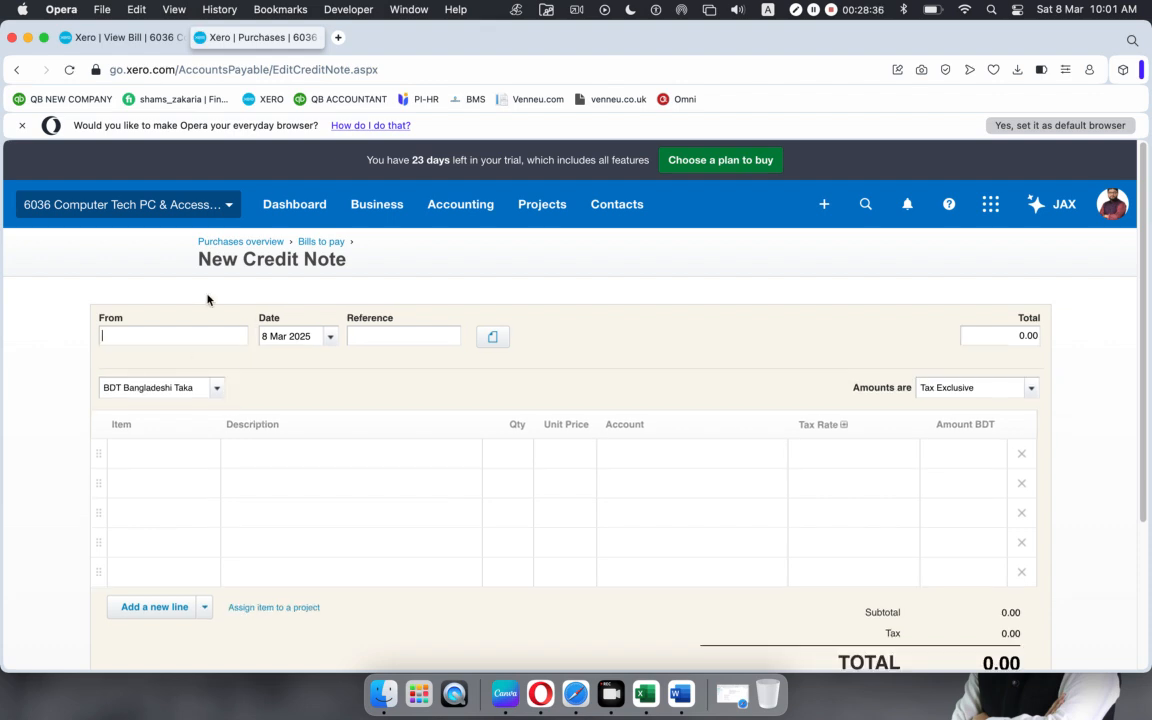
Step: Set the supplier as the credit note's contact
{"action": "left_click", "coordinate": [126, 40]}
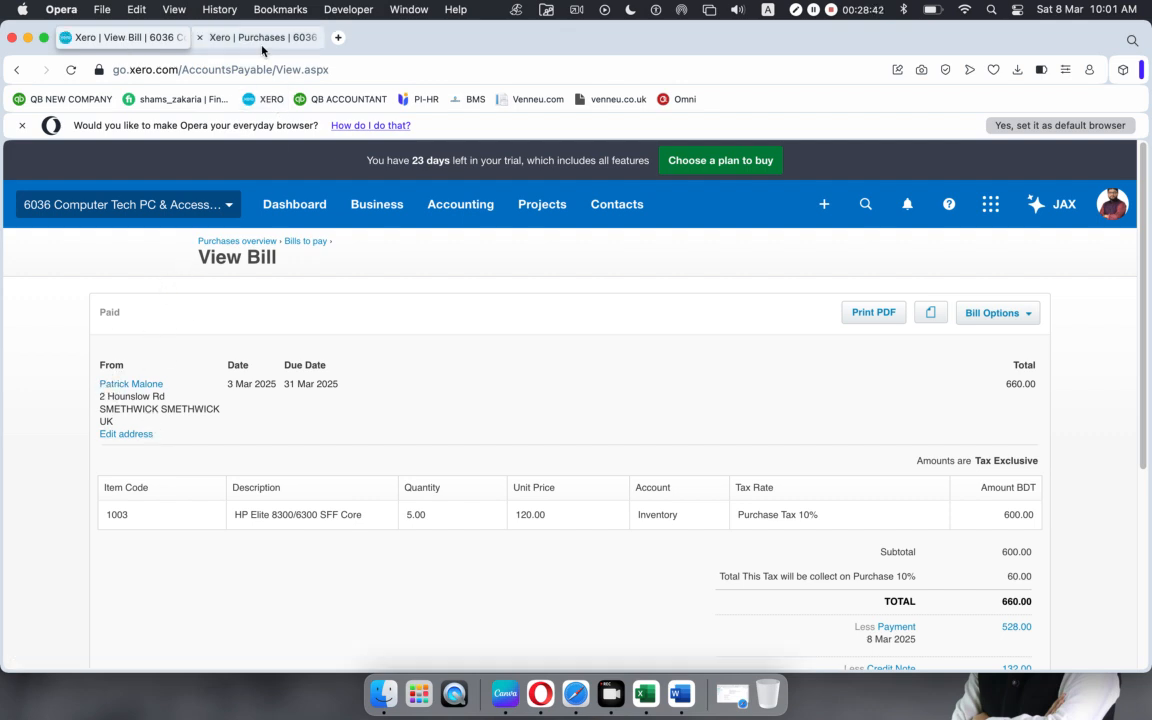
{"action": "left_click", "coordinate": [235, 40]}
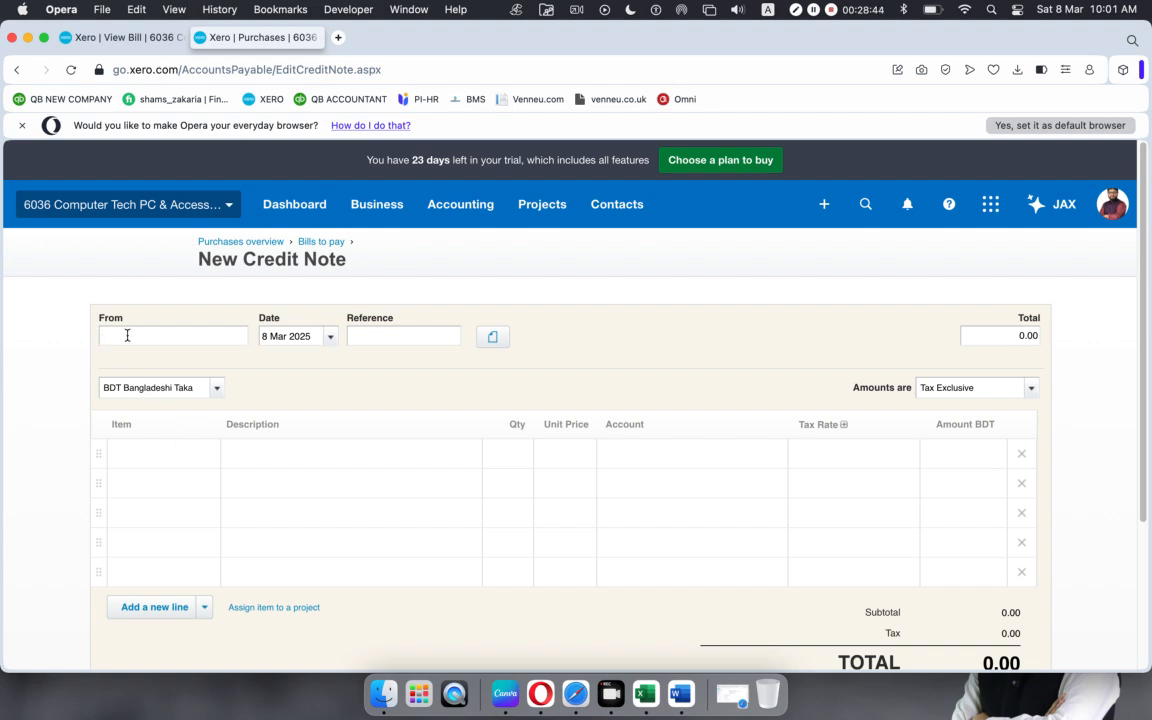
{"action": "type", "text": "p"}
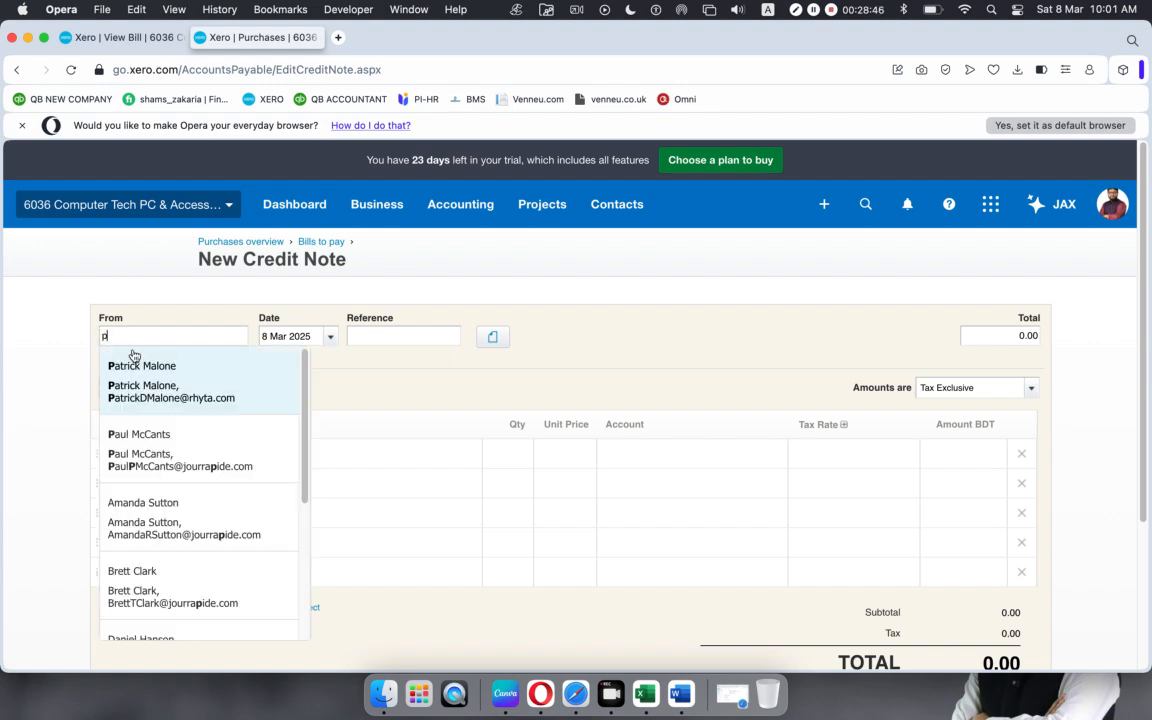
{"action": "left_click", "coordinate": [134, 358]}
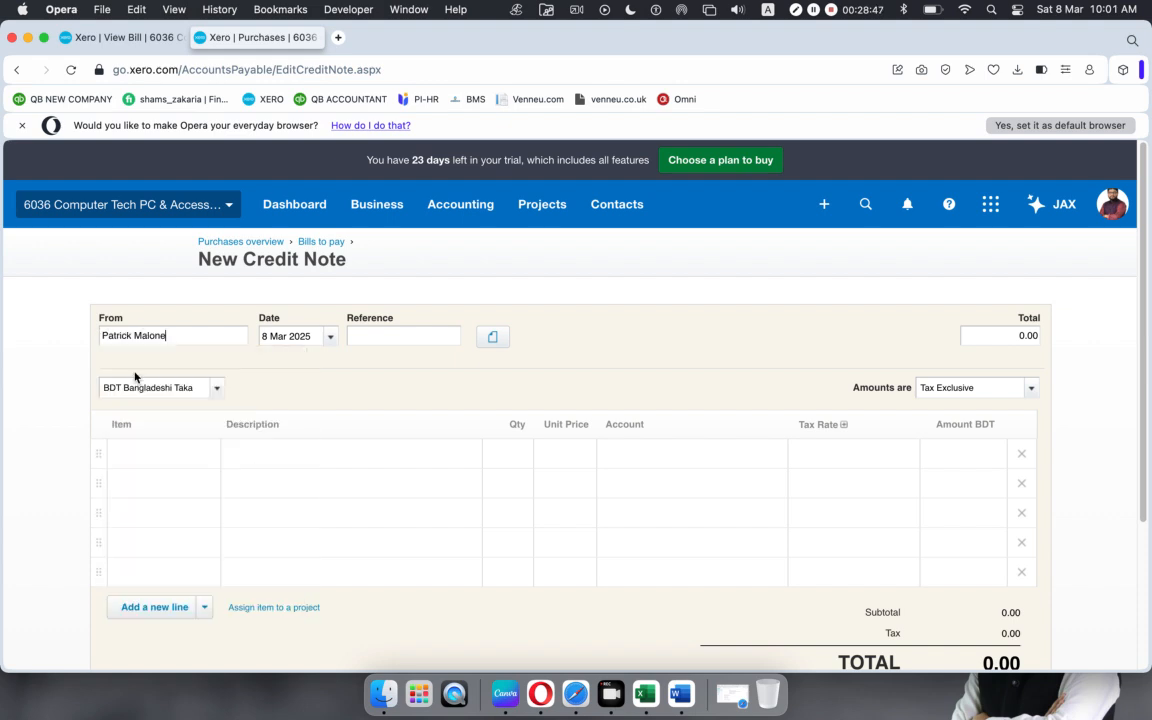
Step: Check the paid bill's details in the other tab for the credit note
{"action": "left_click", "coordinate": [120, 38]}
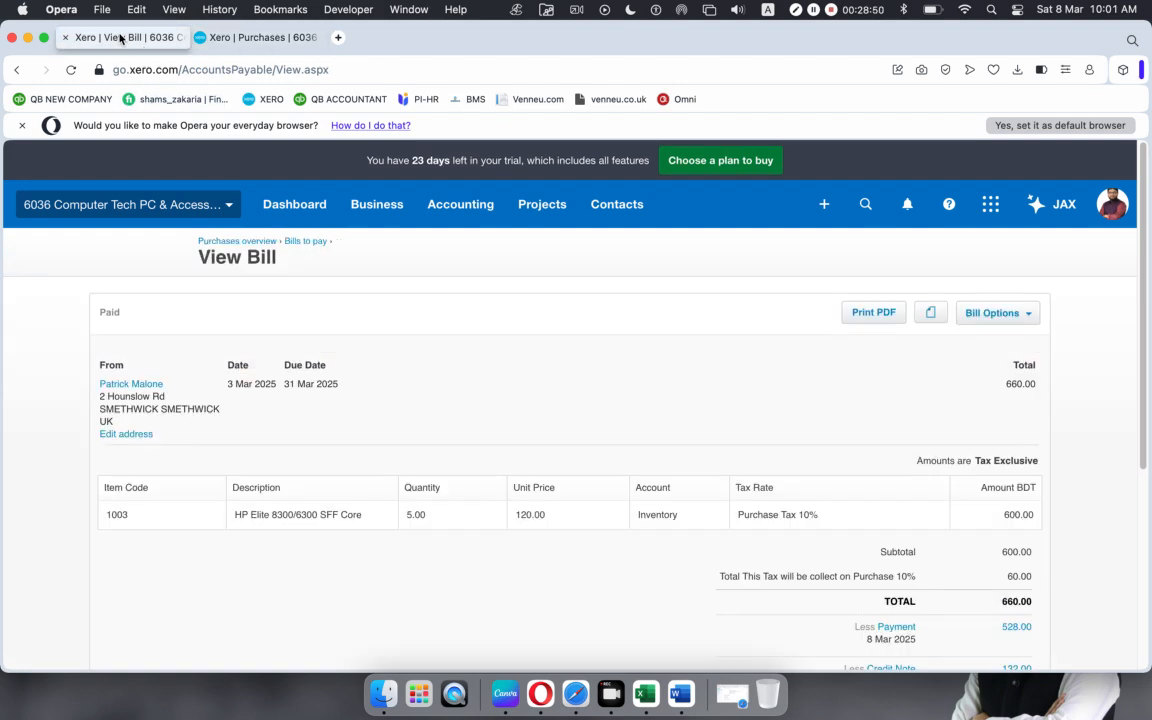
{"action": "left_click", "coordinate": [218, 38]}
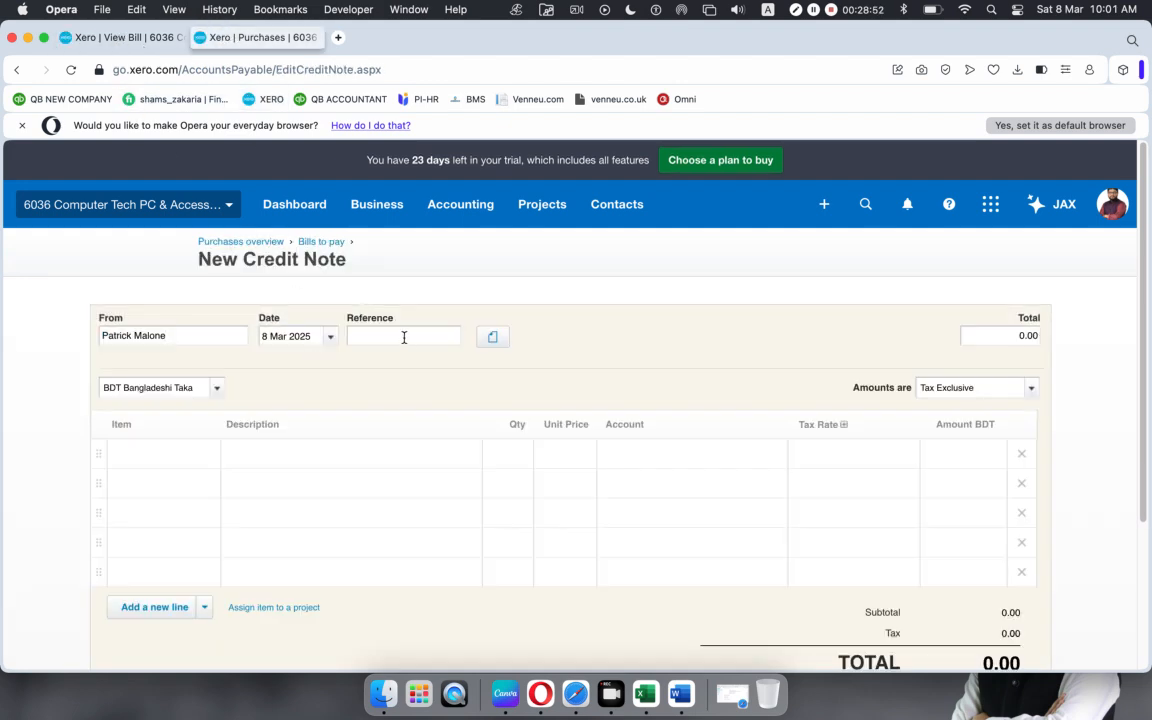
{"action": "left_click", "coordinate": [120, 38]}
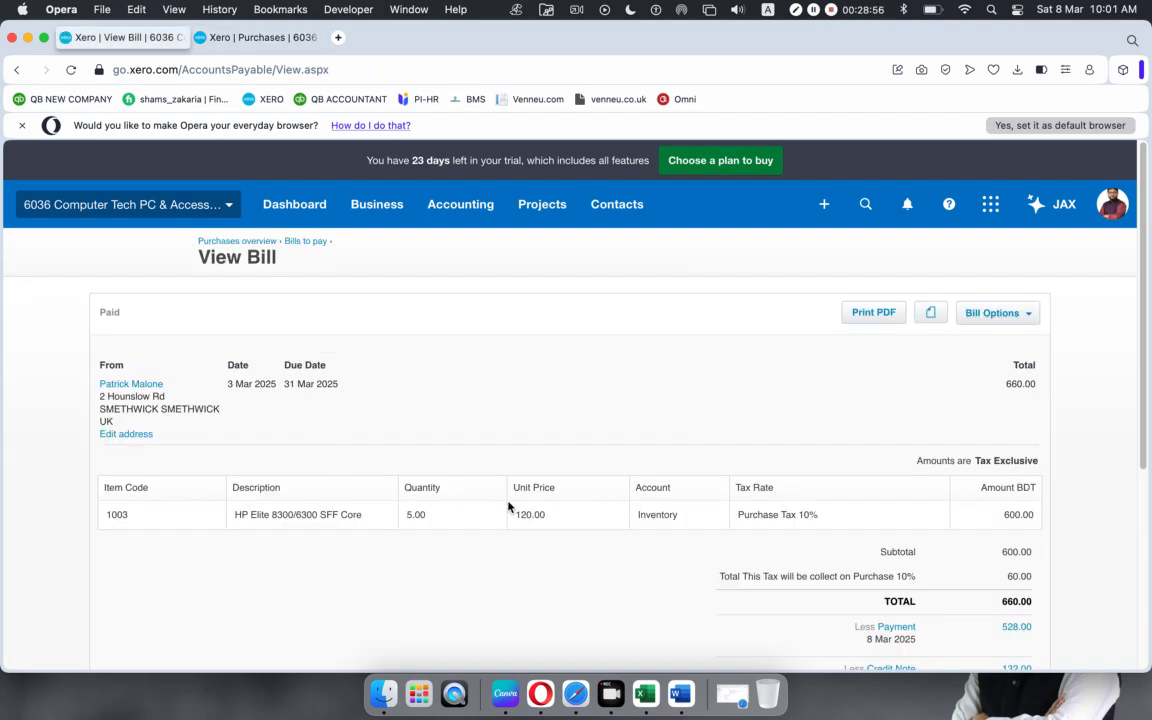
{"action": "scroll", "coordinate": [512, 503], "scroll_direction": "down", "scroll_amount": 5}
{"action": "scroll", "coordinate": [512, 503], "scroll_direction": "up", "scroll_amount": 5}
{"action": "left_click", "coordinate": [235, 37]}
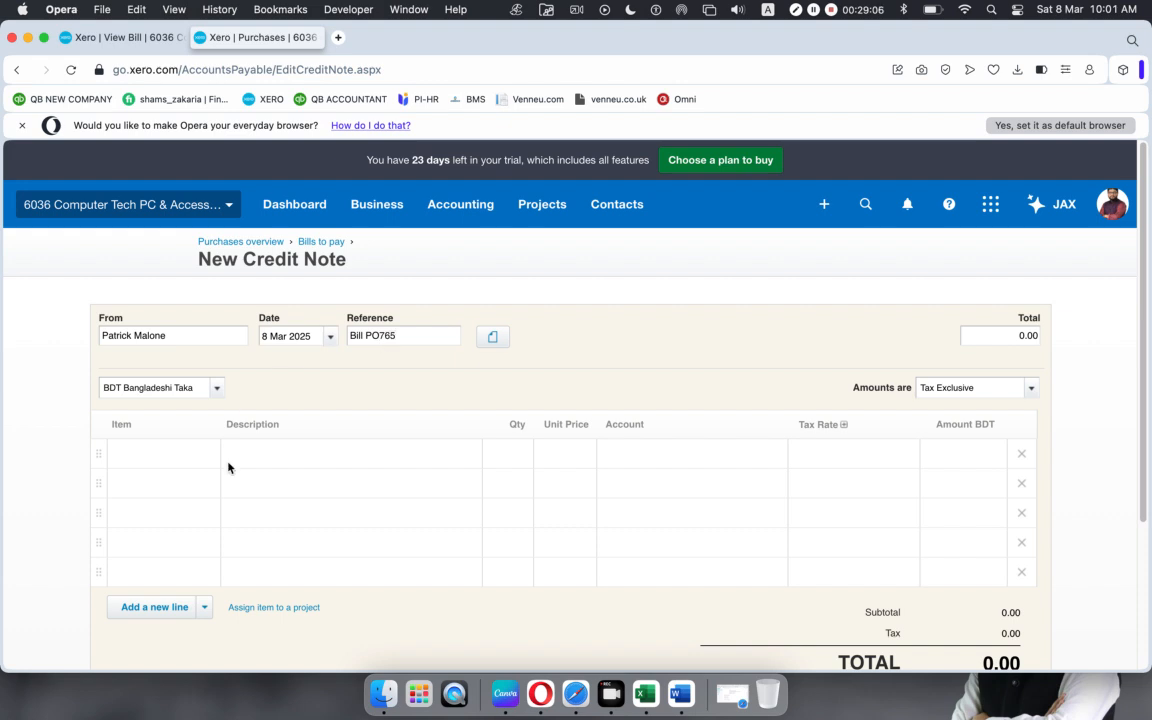
{"action": "left_click", "coordinate": [120, 37]}
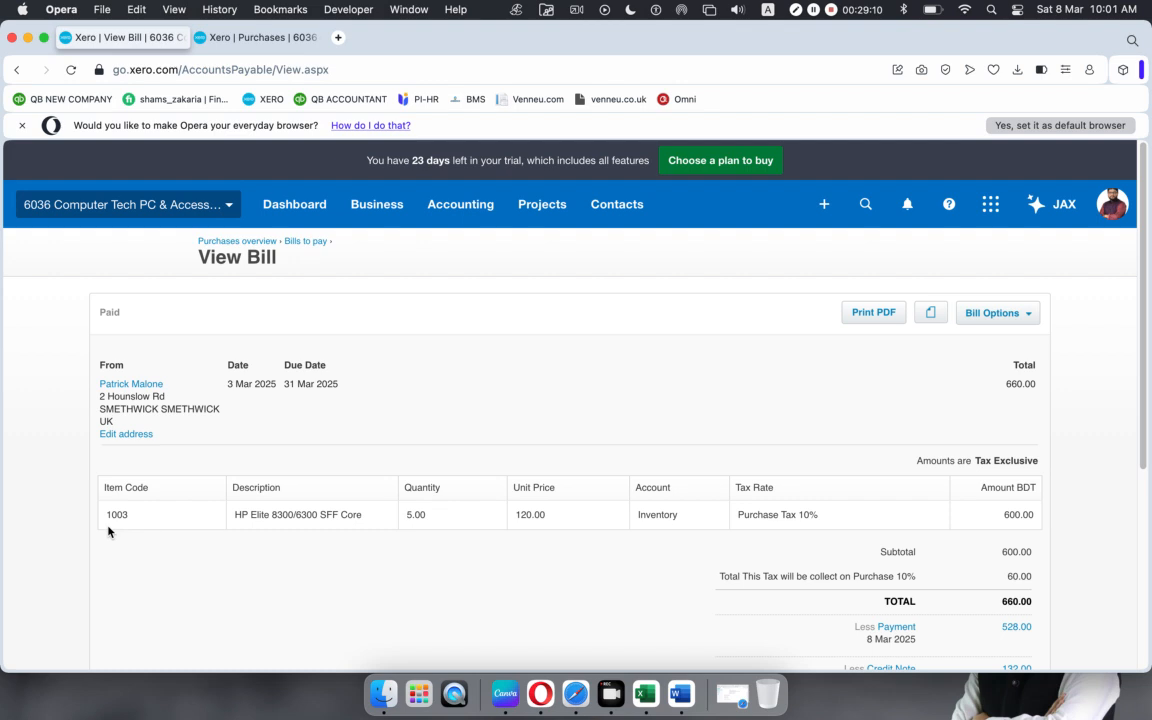
{"action": "left_click", "coordinate": [215, 37]}
Step: Add item 1003 HP Elite 8300/6300 SFF Core with Purchase Tax 10%, totalling 132.00
{"action": "left_click", "coordinate": [153, 456]}
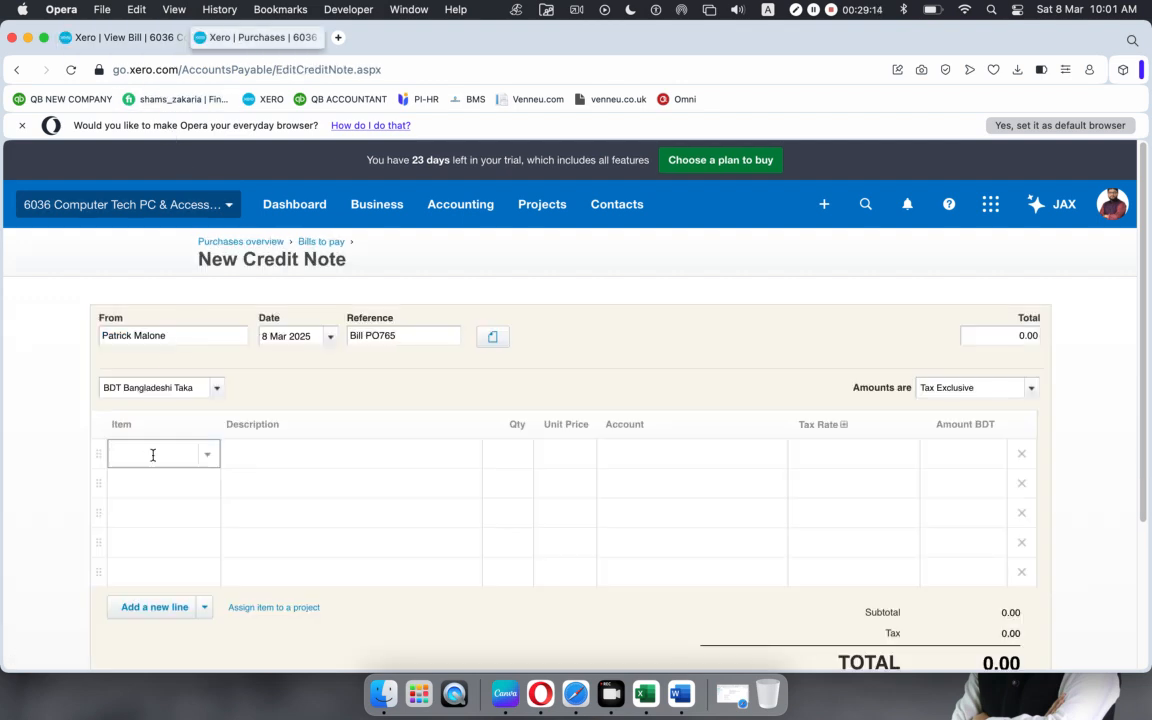
{"action": "type", "text": "1003"}
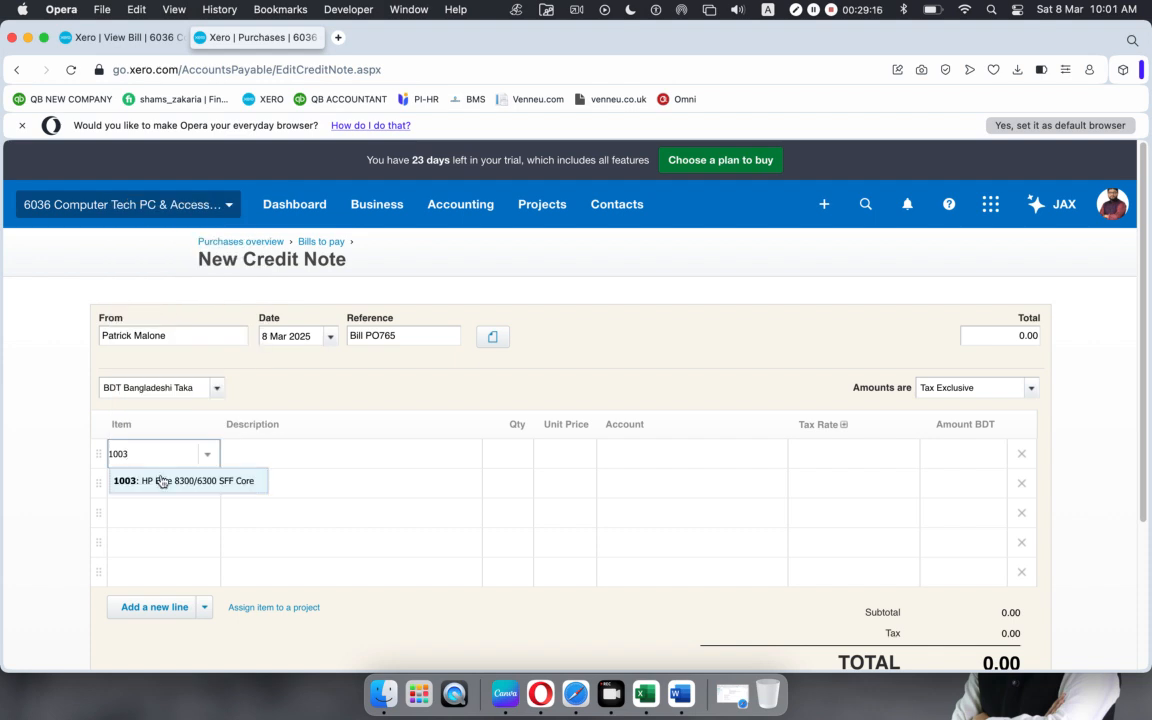
{"action": "left_click", "coordinate": [162, 481]}
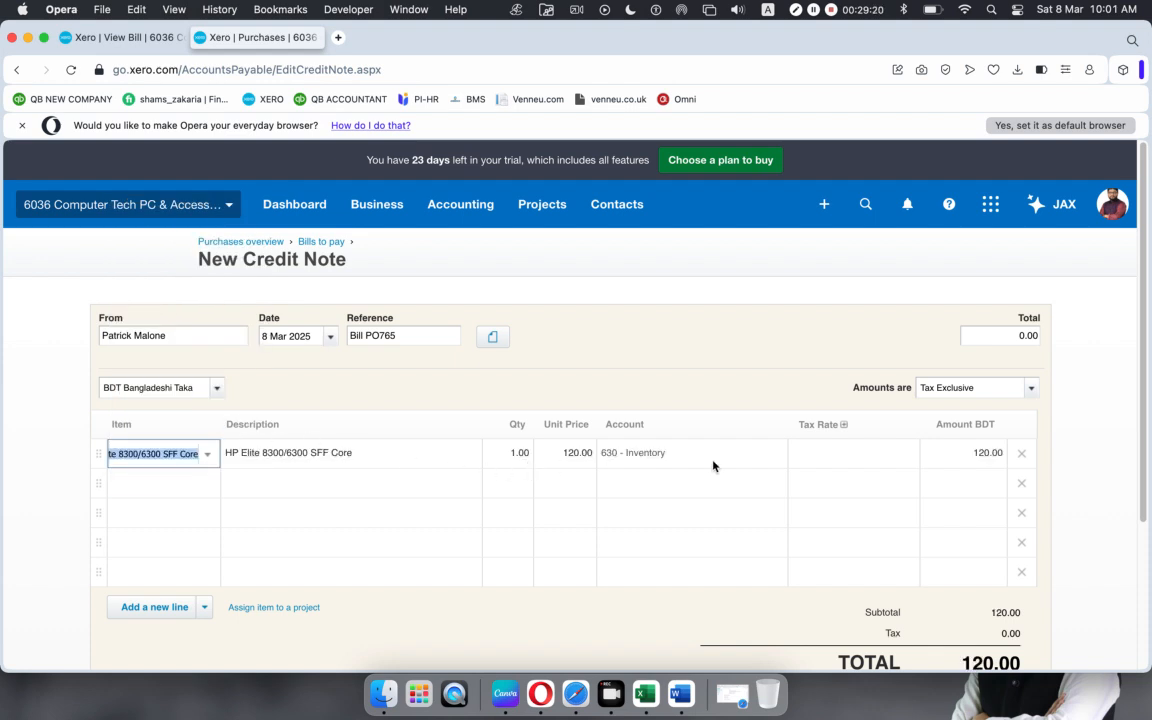
{"action": "left_click", "coordinate": [903, 459]}
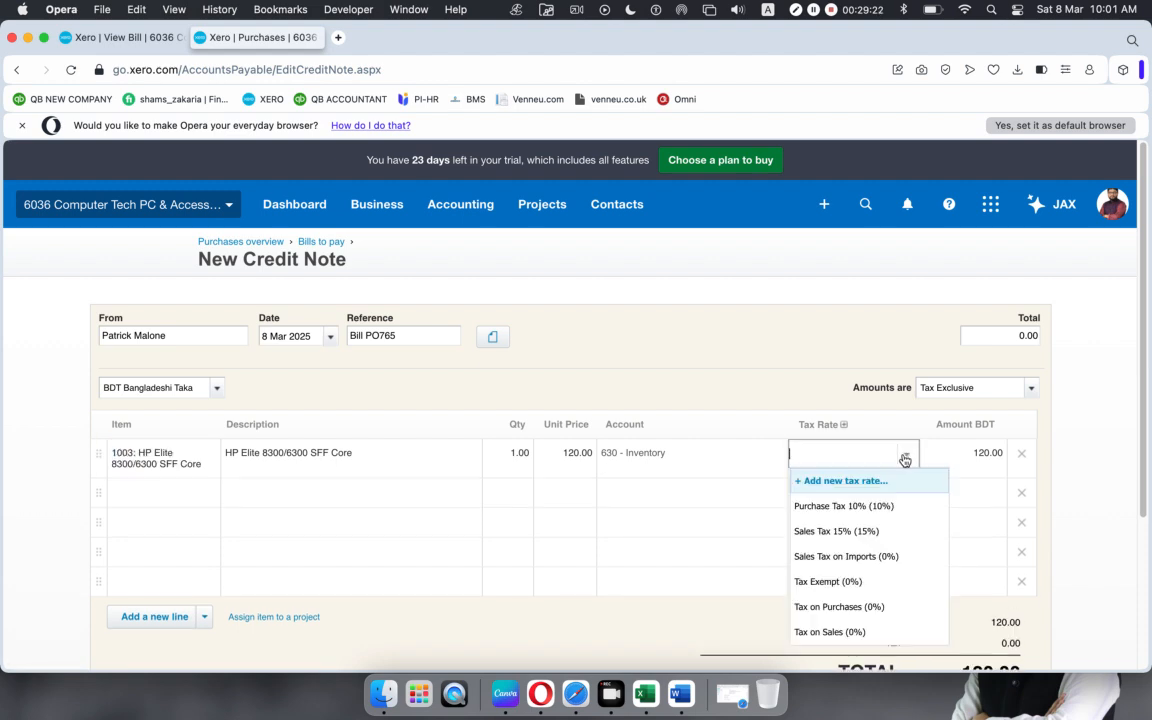
{"action": "left_click", "coordinate": [878, 508]}
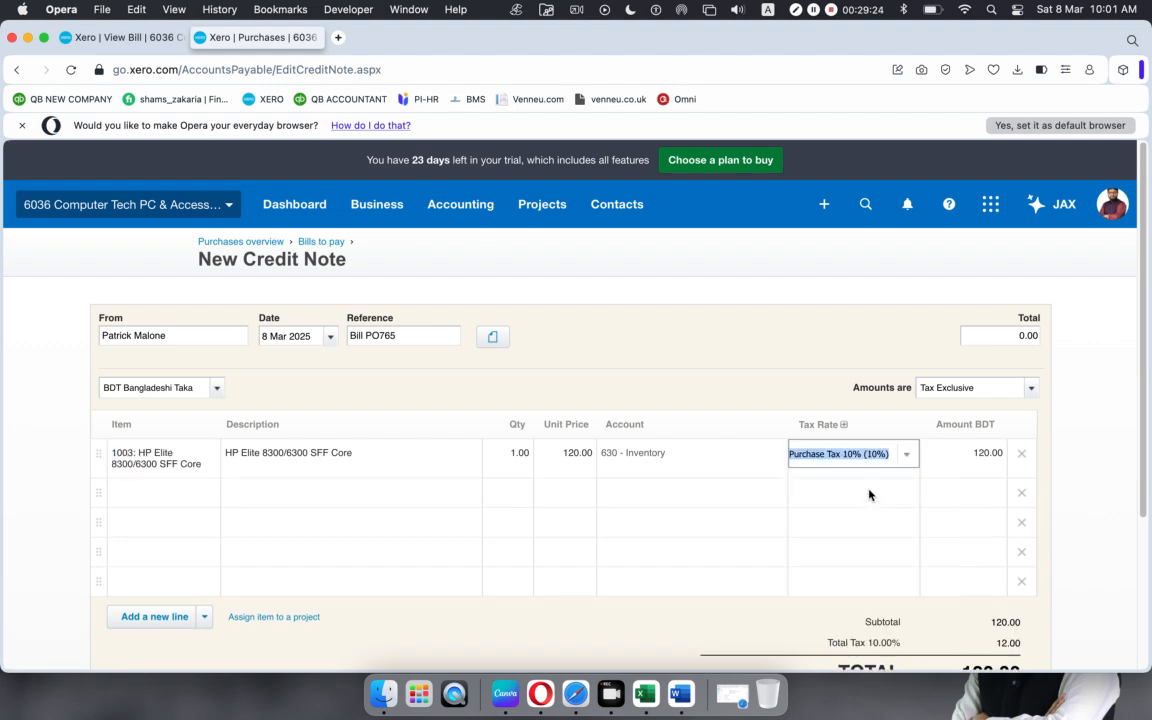
{"action": "scroll", "coordinate": [866, 492], "scroll_direction": "down", "scroll_amount": 4}
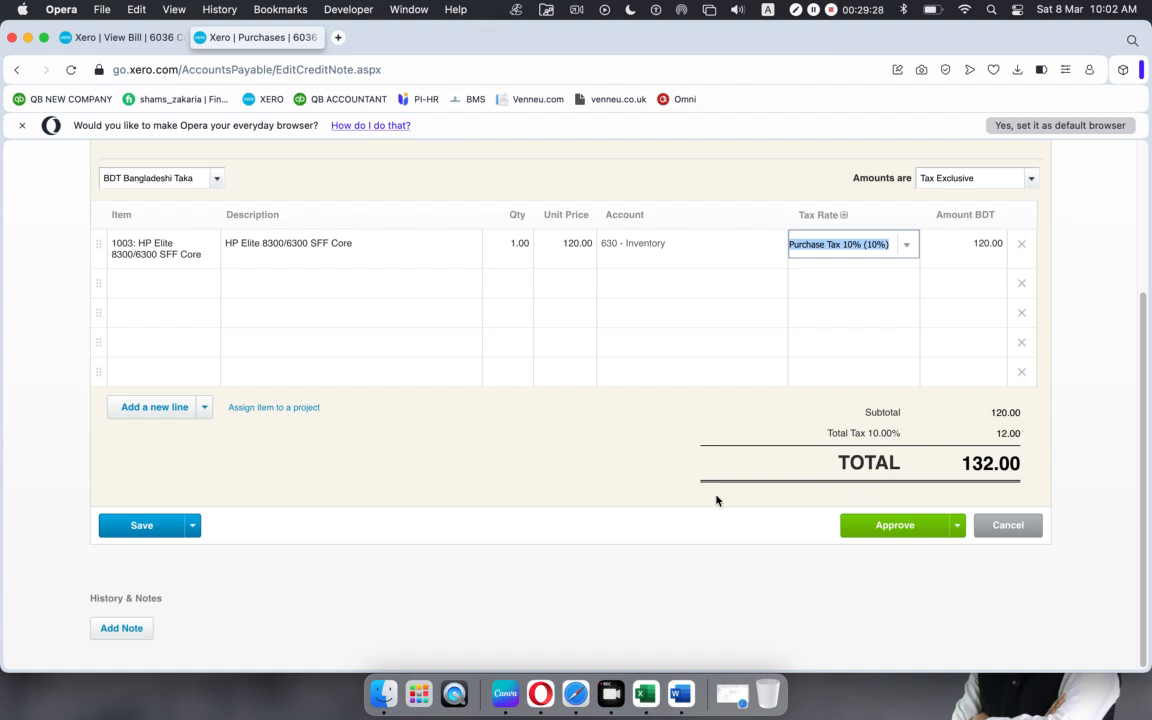
{"action": "scroll", "coordinate": [708, 492], "scroll_direction": "up", "scroll_amount": 4}
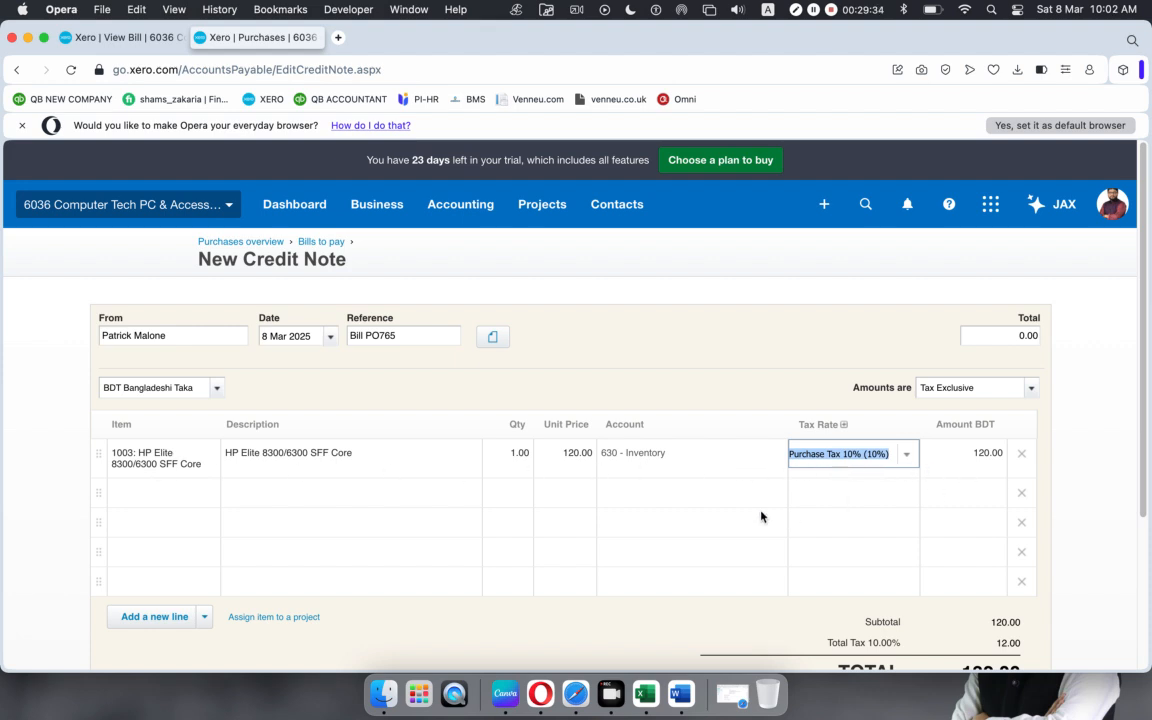
{"action": "scroll", "coordinate": [770, 530], "scroll_direction": "down", "scroll_amount": 5}
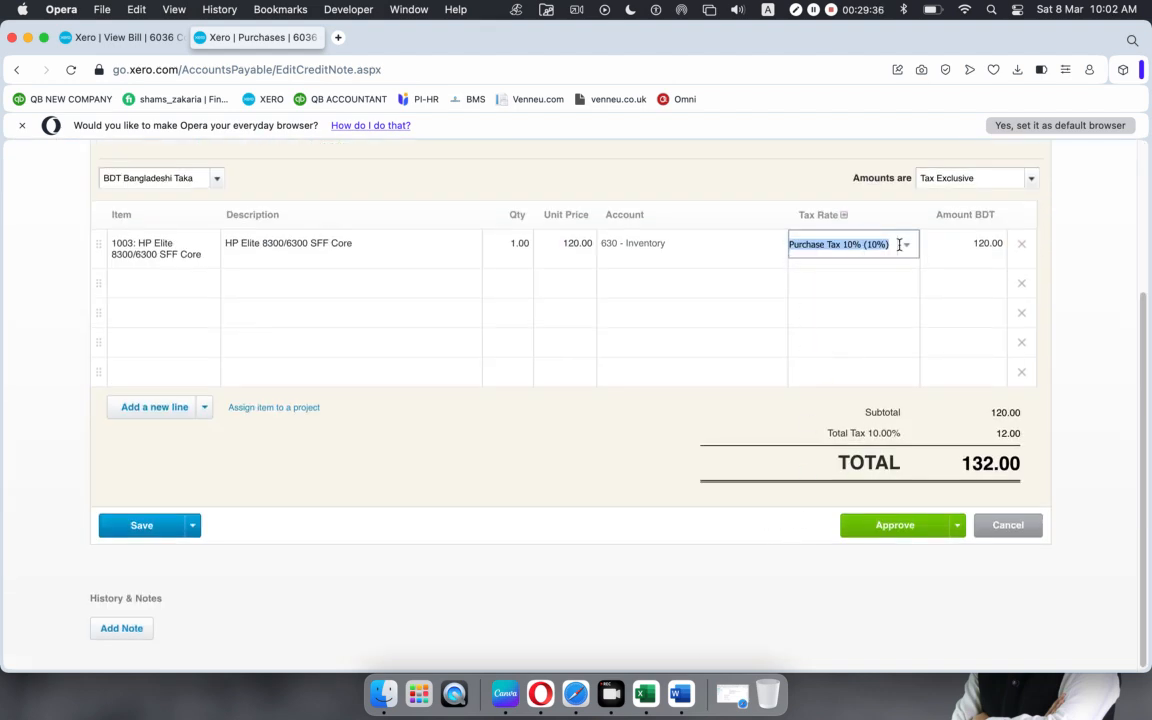
Step: Approve the 132.00 credit note
{"action": "left_click", "coordinate": [890, 527]}
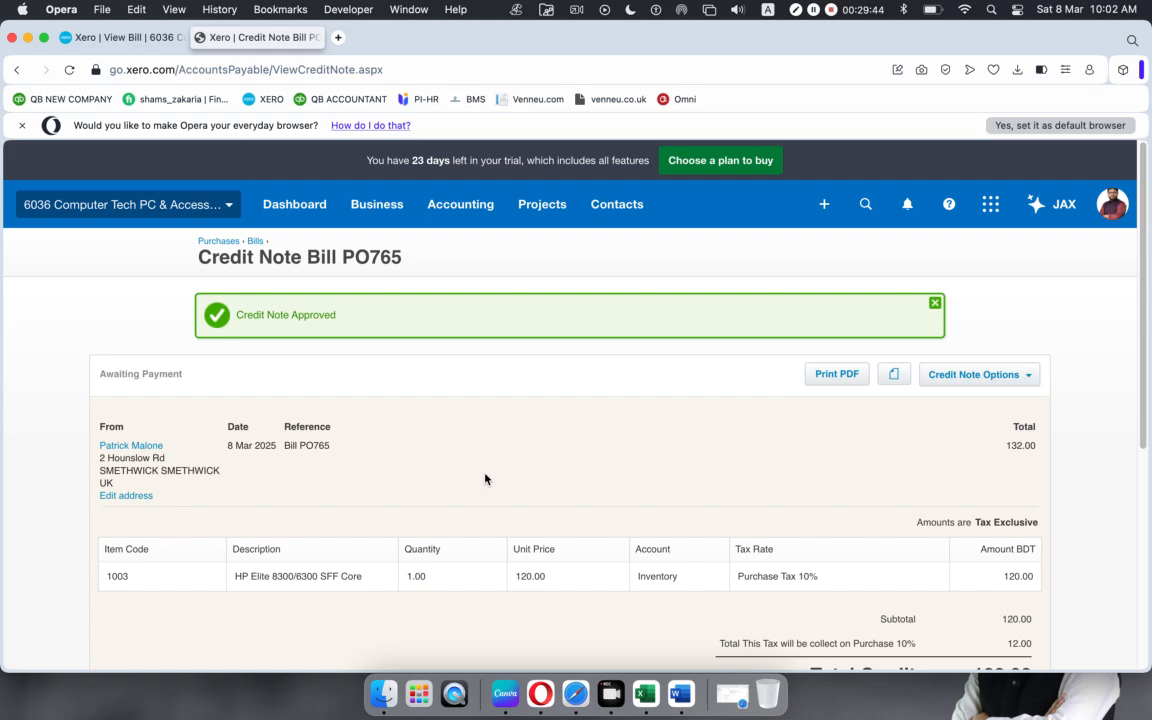
{"action": "scroll", "coordinate": [486, 480], "scroll_direction": "down", "scroll_amount": 7}
{"action": "scroll", "coordinate": [486, 480], "scroll_direction": "up", "scroll_amount": 8}
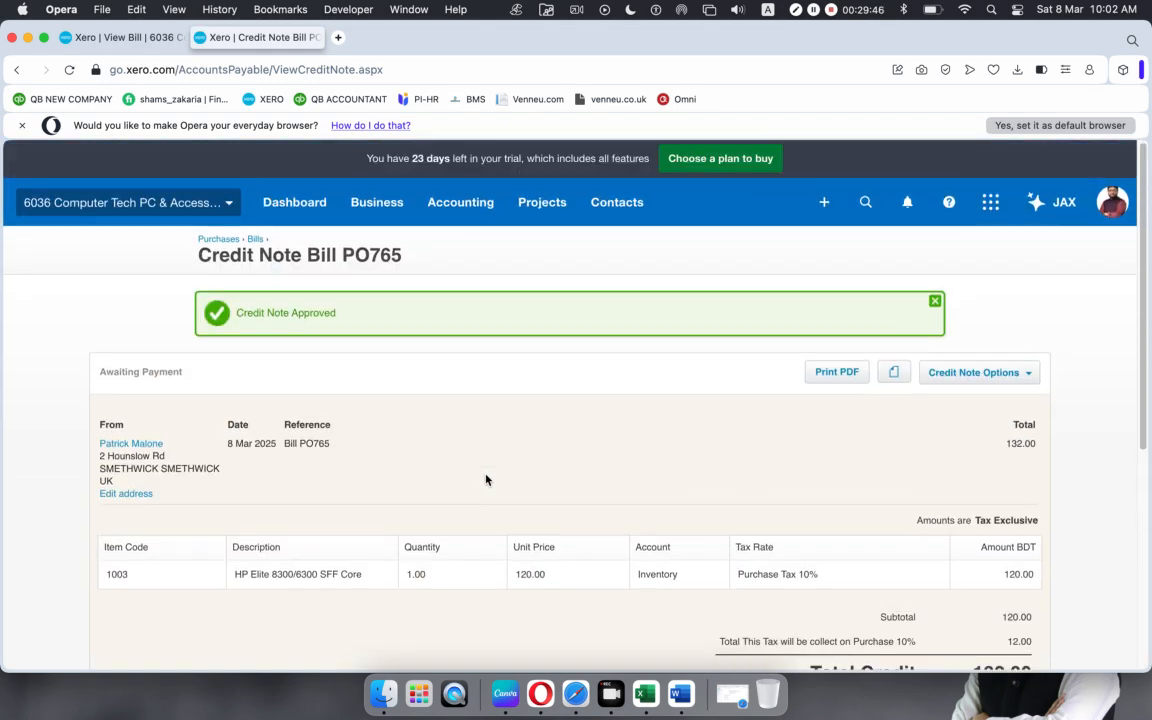
Step: Return to the Purchases overview and review the Bills and Purchase orders summaries
{"action": "left_click", "coordinate": [222, 241]}
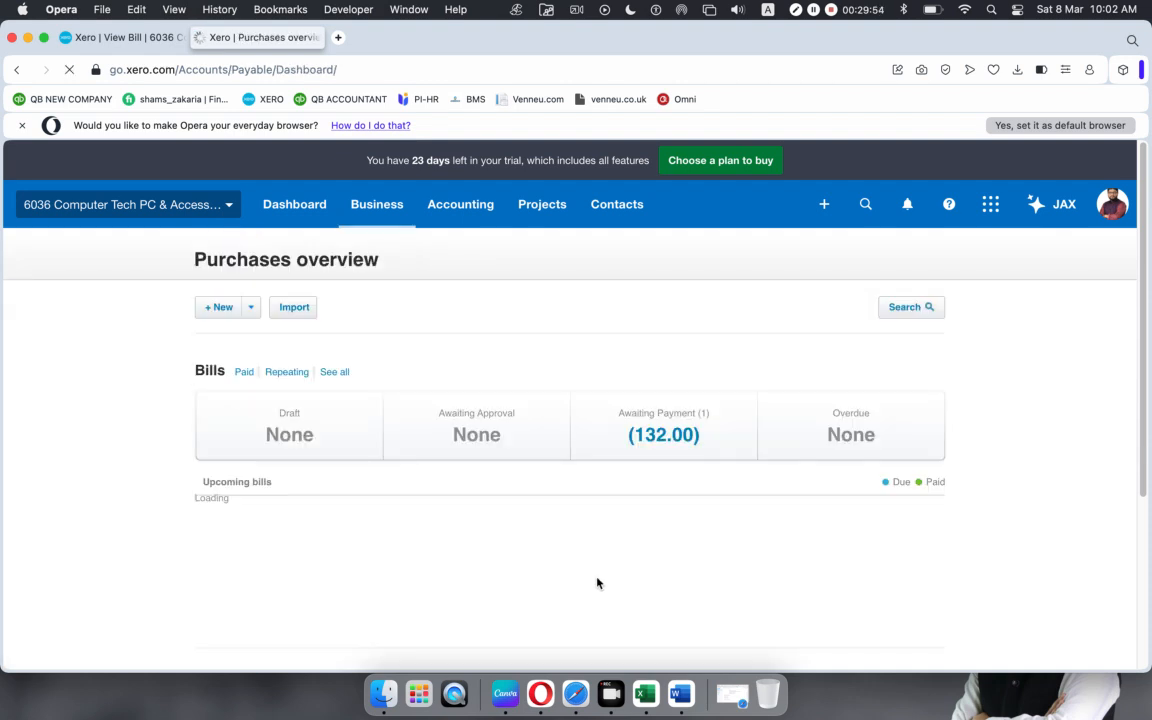
{"action": "scroll", "coordinate": [414, 477], "scroll_direction": "down", "scroll_amount": 5}
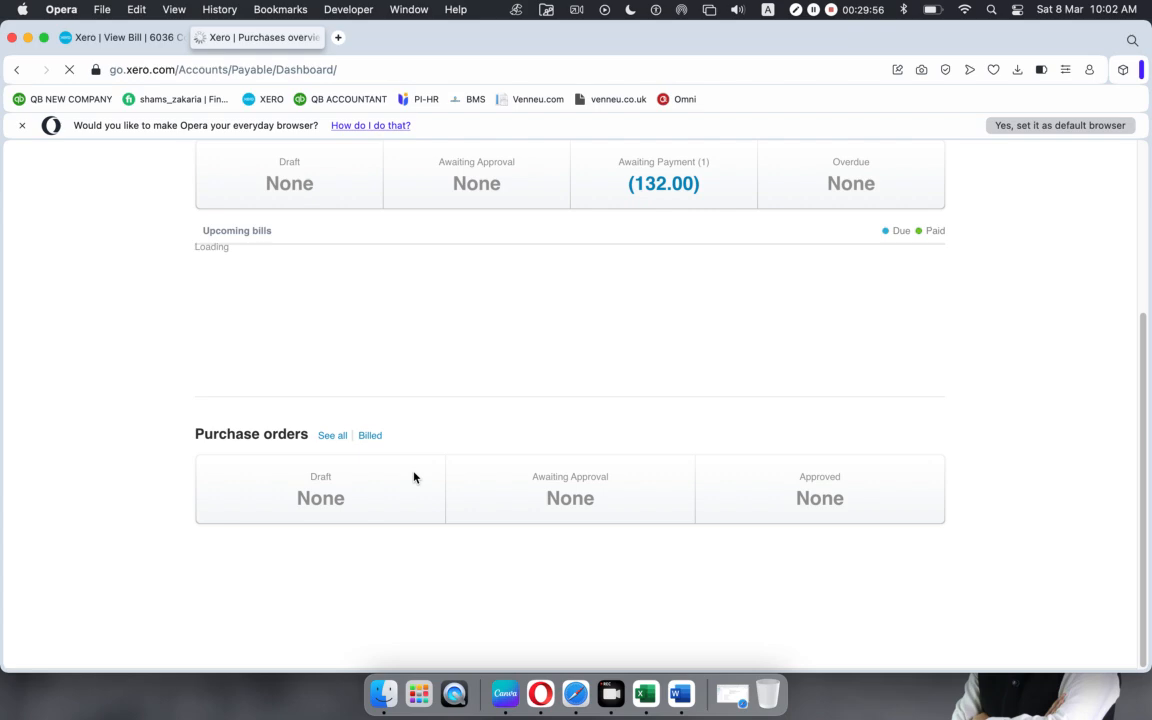
{"action": "scroll", "coordinate": [414, 477], "scroll_direction": "up", "scroll_amount": 5}
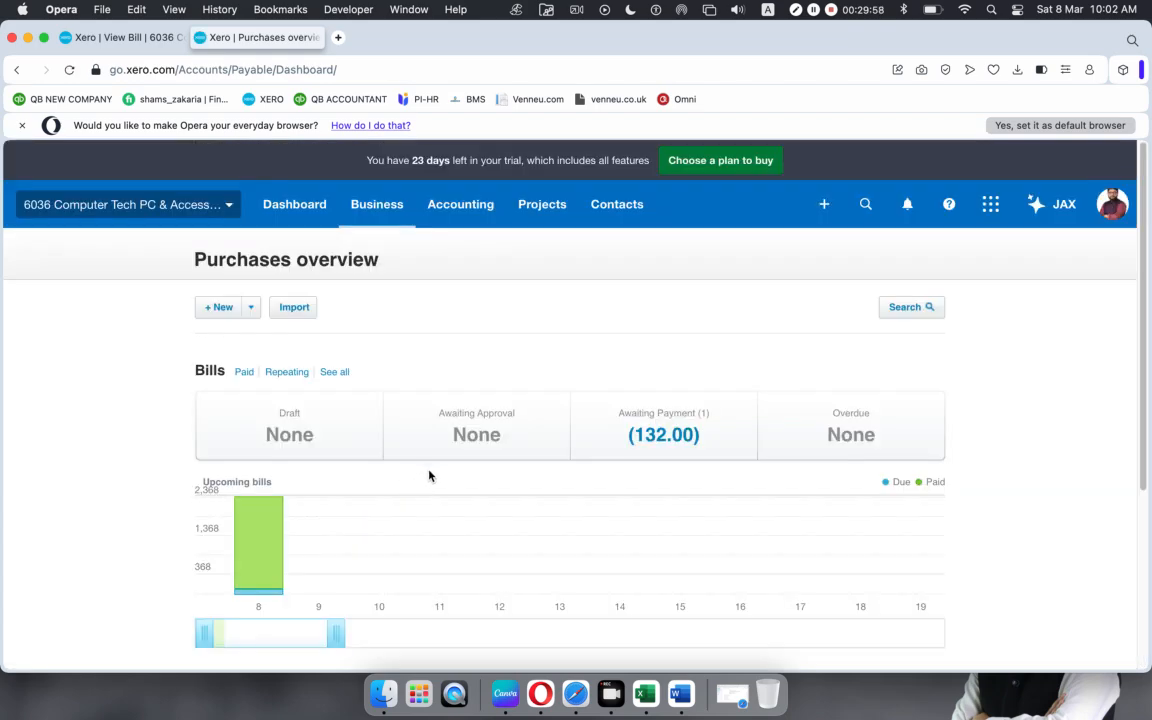
{"action": "scroll", "coordinate": [389, 471], "scroll_direction": "down", "scroll_amount": 5}
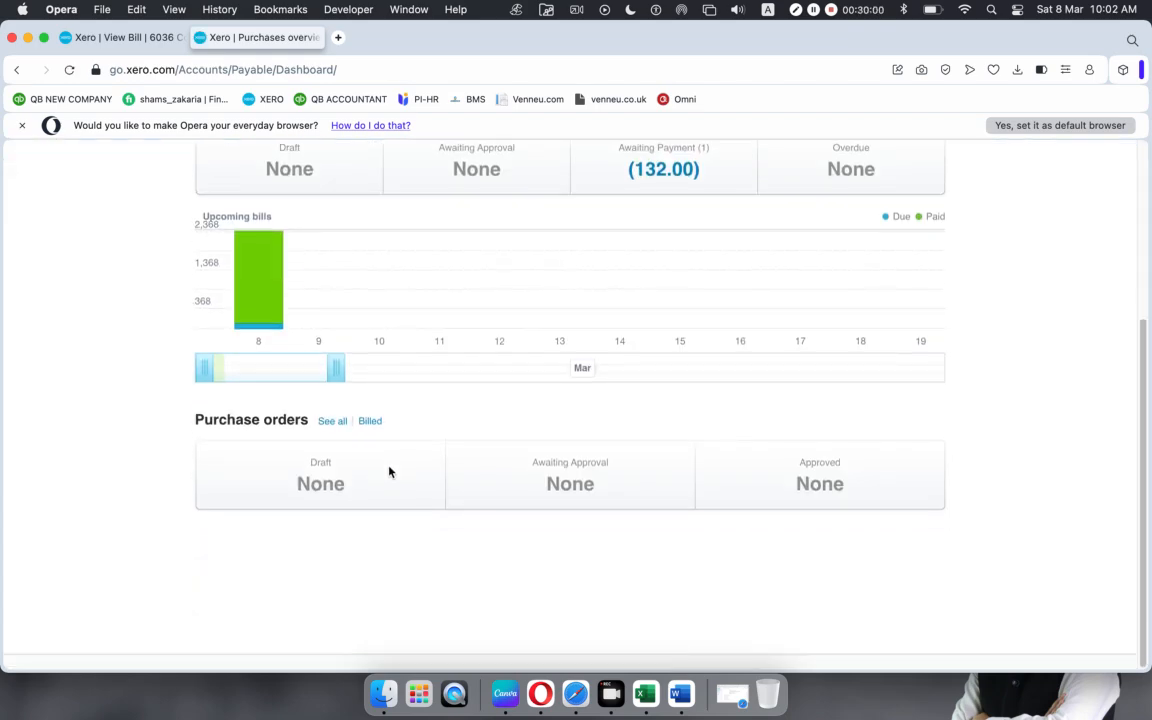
{"action": "scroll", "coordinate": [389, 472], "scroll_direction": "up", "scroll_amount": 5}
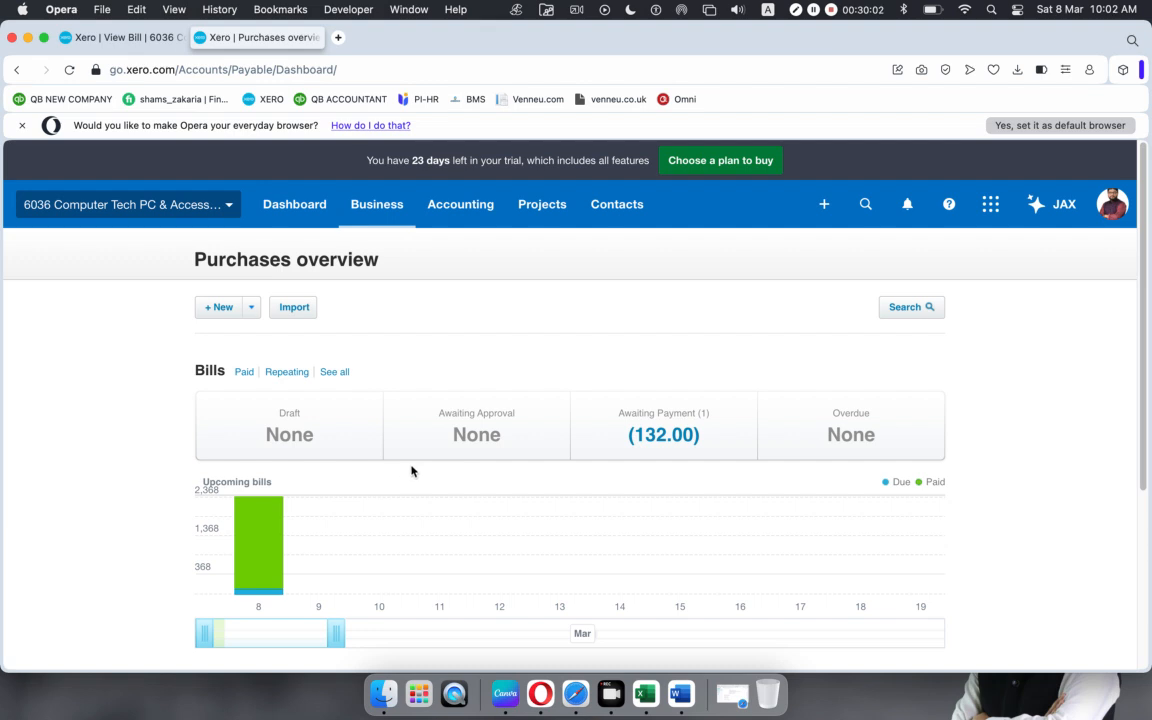
Step: From the Awaiting Payment bills list, open the Bill PO765 credit note for 132.00
{"action": "left_click", "coordinate": [632, 402]}
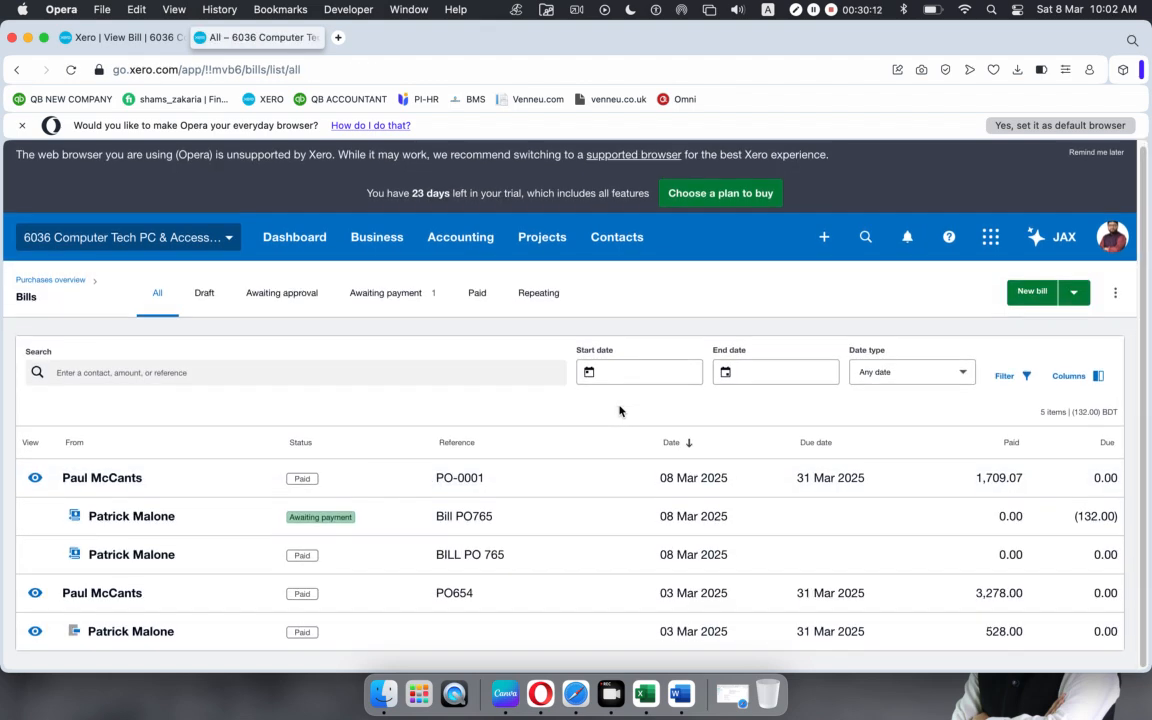
{"action": "scroll", "coordinate": [619, 411], "scroll_direction": "down", "scroll_amount": 1}
{"action": "scroll", "coordinate": [460, 468], "scroll_direction": "up", "scroll_amount": 1}
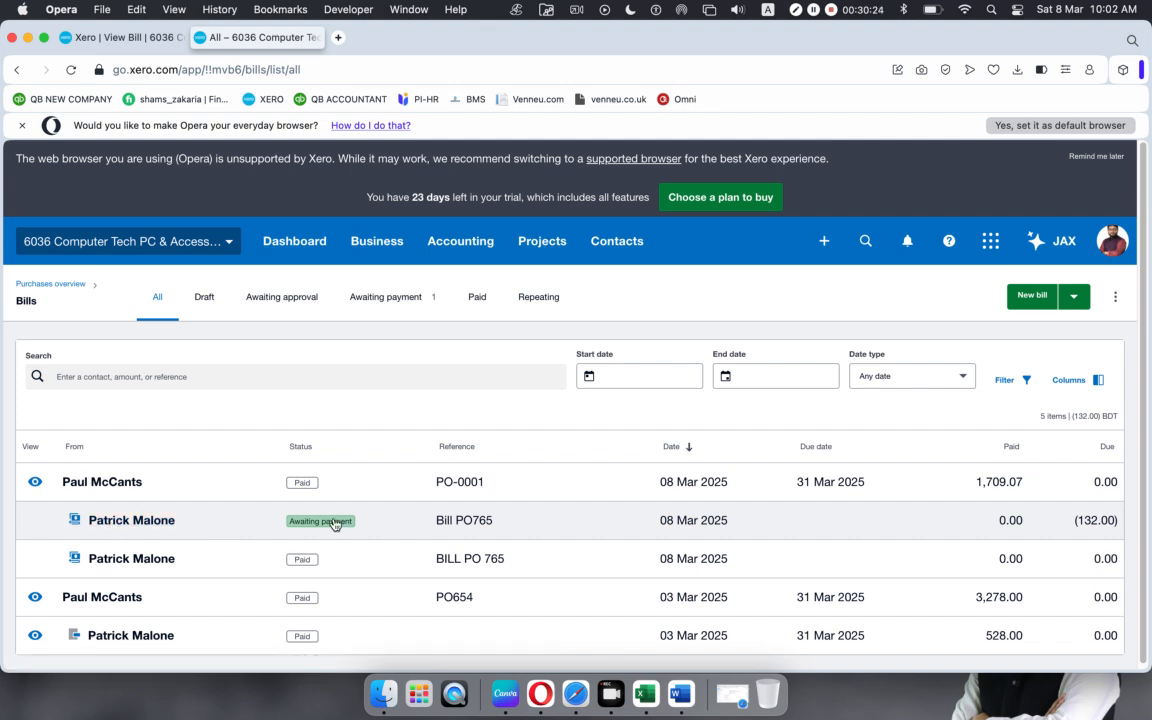
{"action": "left_click", "coordinate": [505, 526]}
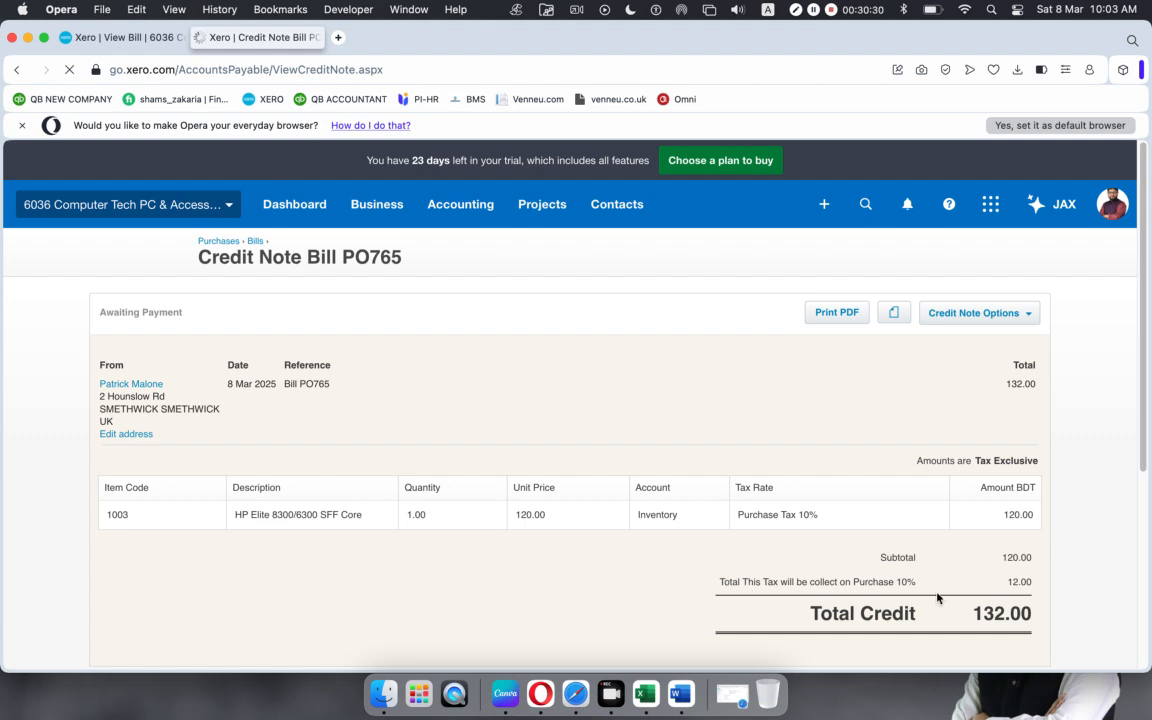
Step: Record a 132.00 cash refund dated 8 Mar 2025 into 100 - CTPA RBS Bank, reference BFR
{"action": "scroll", "coordinate": [508, 527], "scroll_direction": "down", "scroll_amount": 5}
{"action": "scroll", "coordinate": [497, 525], "scroll_direction": "up", "scroll_amount": 3}
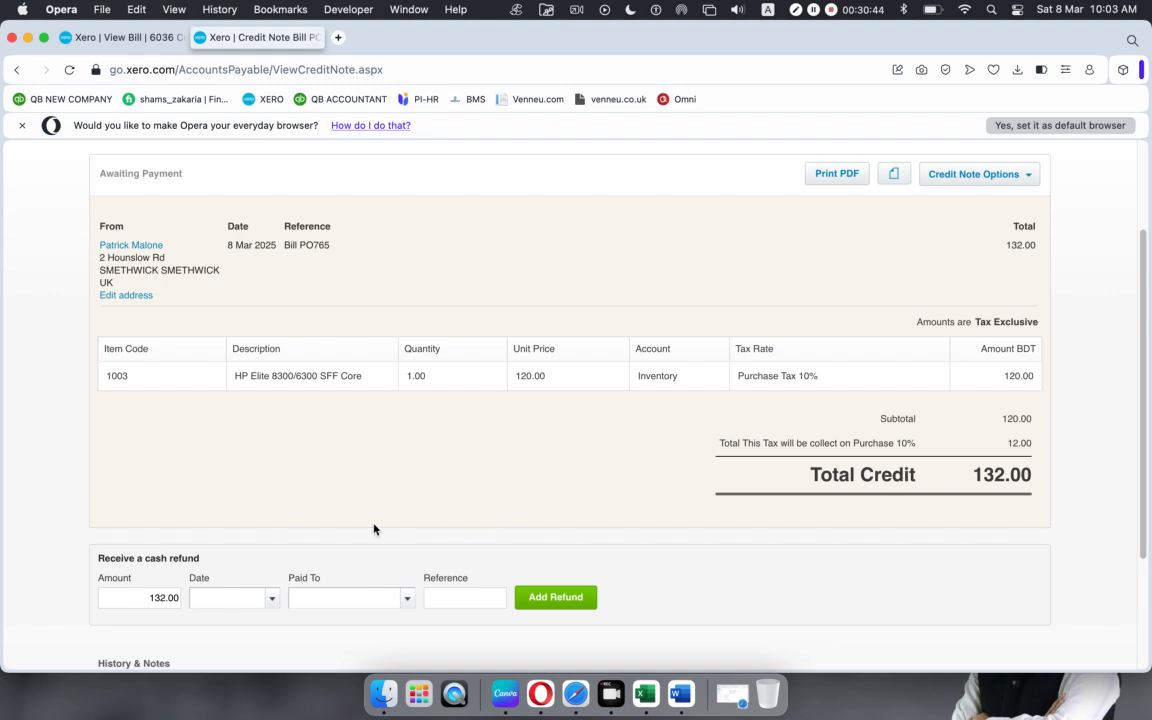
{"action": "scroll", "coordinate": [365, 532], "scroll_direction": "down", "scroll_amount": 2}
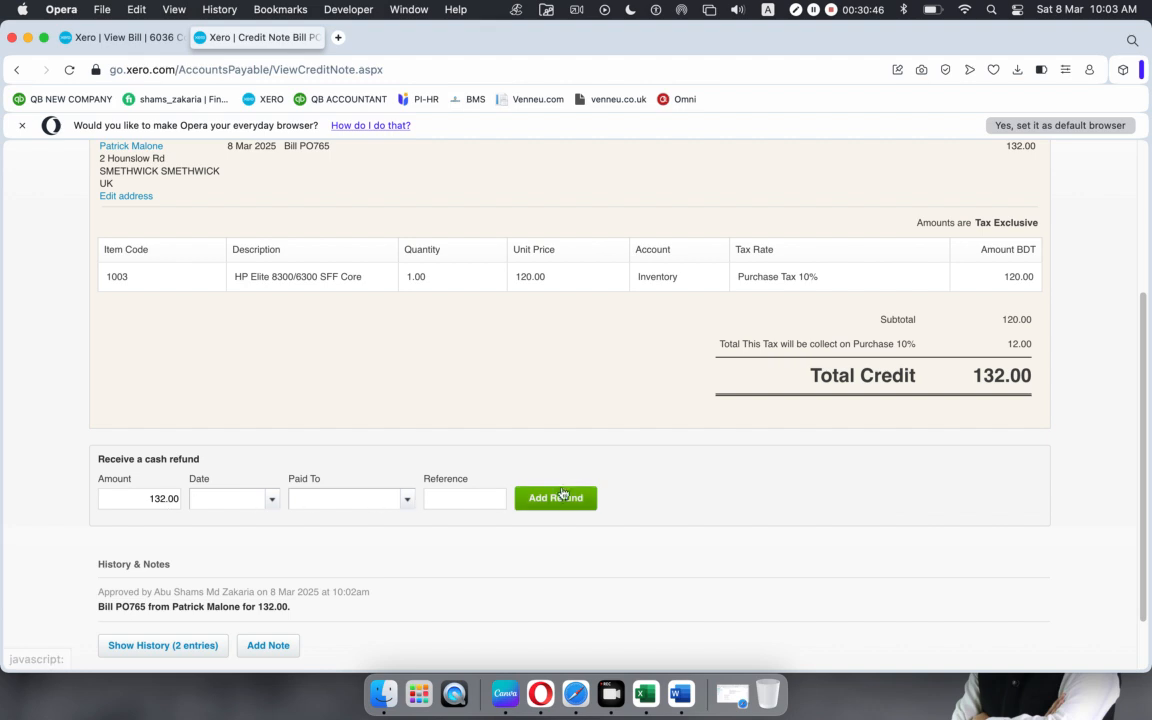
{"action": "left_click", "coordinate": [268, 499]}
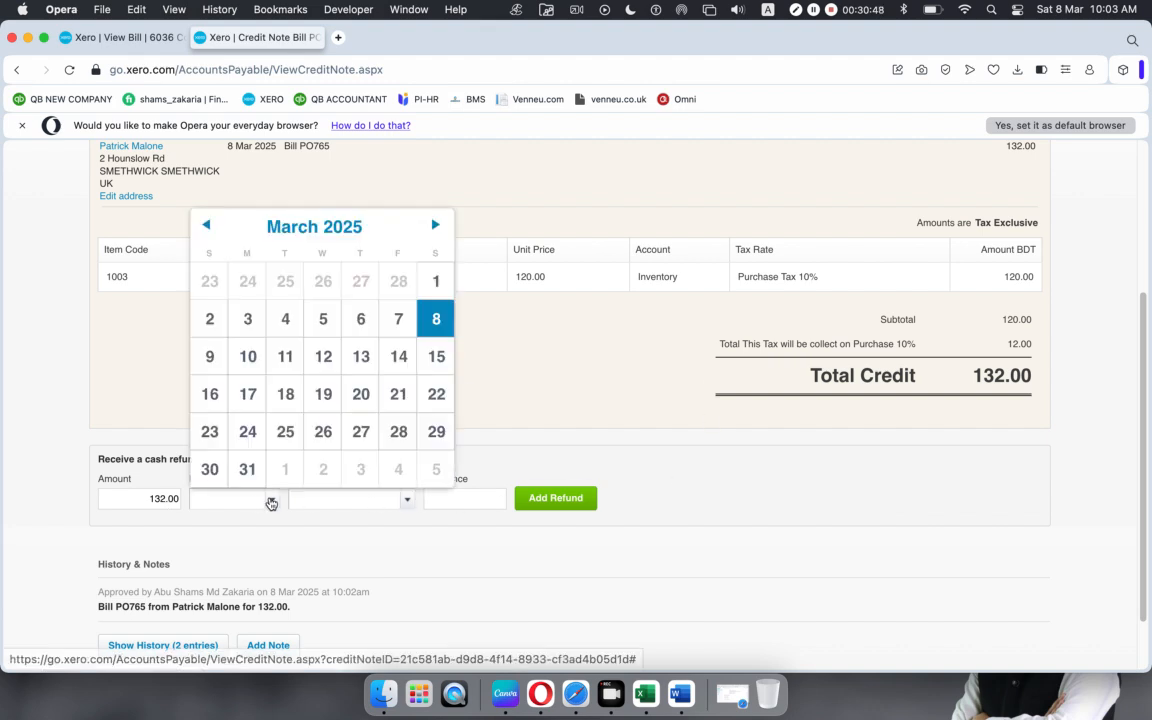
{"action": "left_click", "coordinate": [437, 320]}
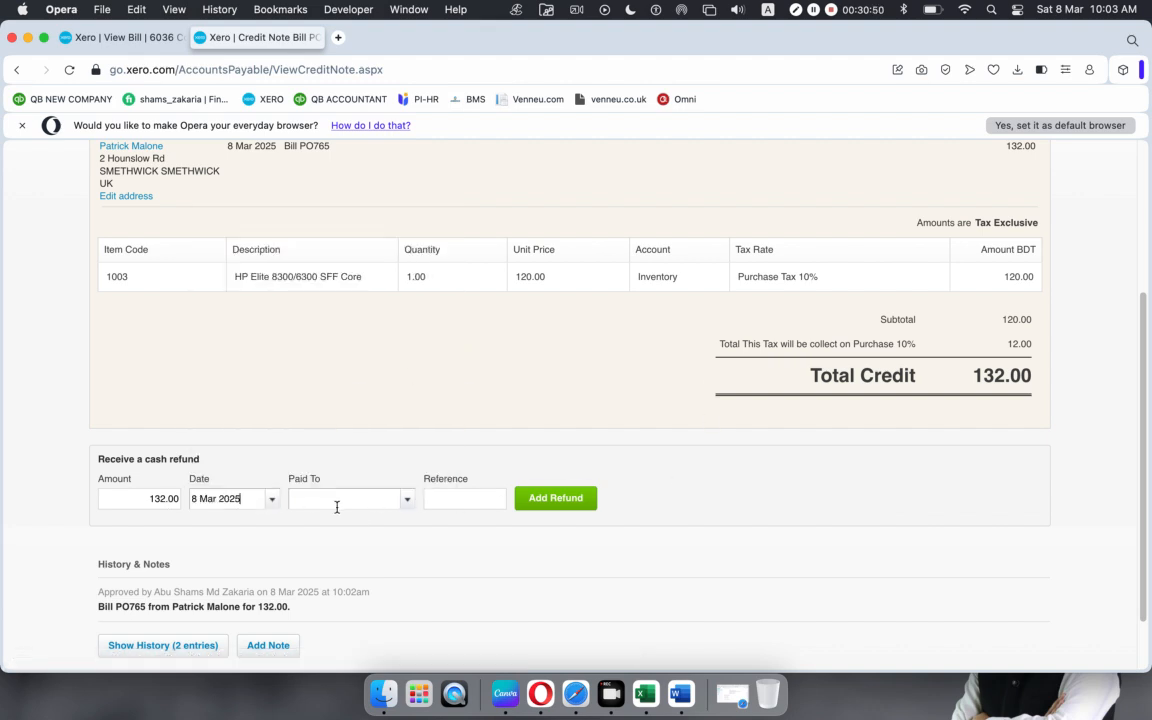
{"action": "left_click", "coordinate": [405, 503]}
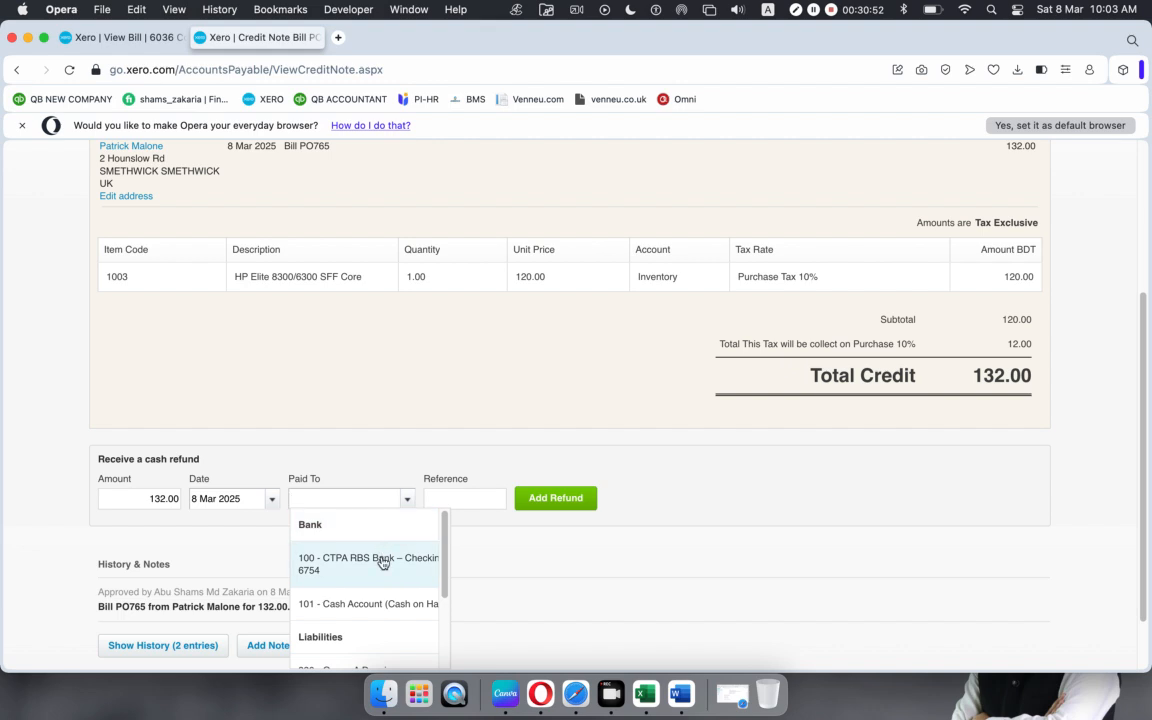
{"action": "left_click", "coordinate": [381, 563]}
{"action": "left_click", "coordinate": [476, 500]}
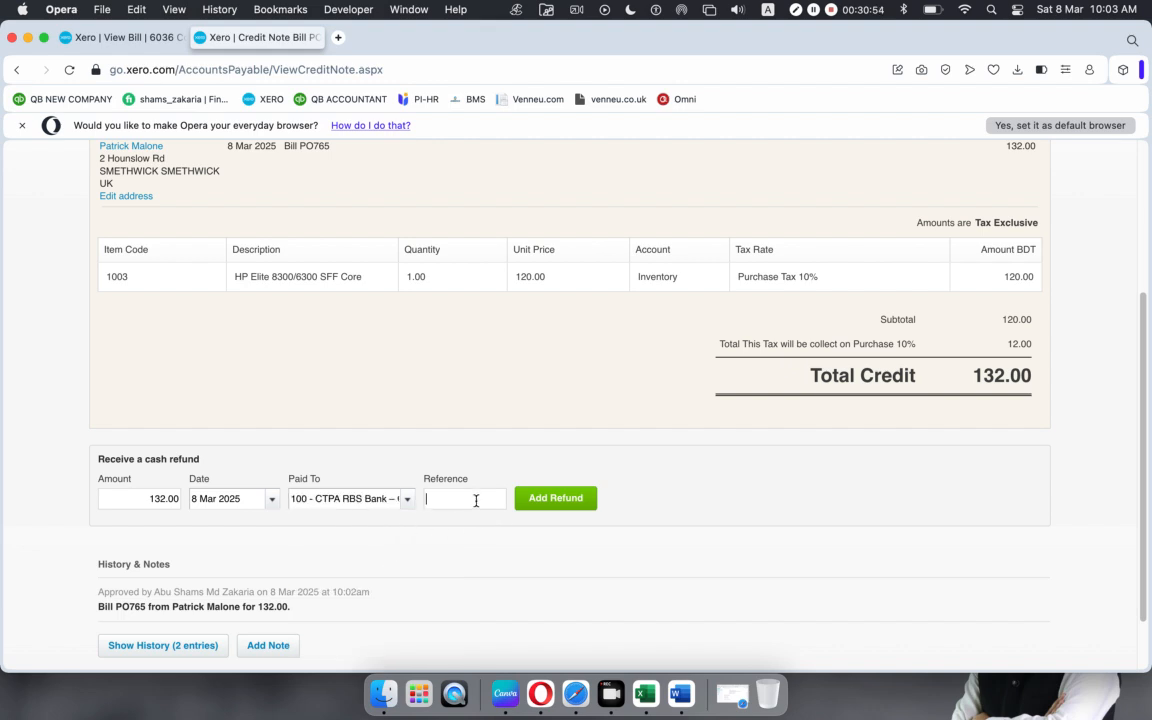
{"action": "type", "text": "BFR"}
{"action": "left_click", "coordinate": [538, 502]}
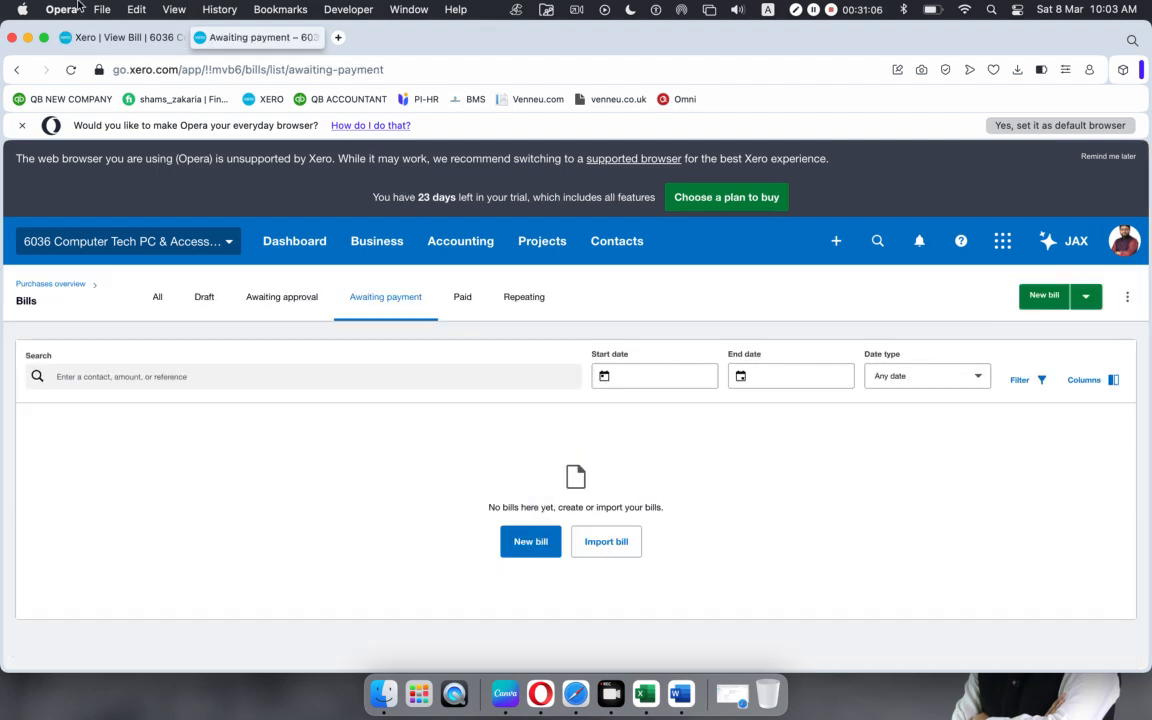
{"action": "left_click", "coordinate": [103, 37]}
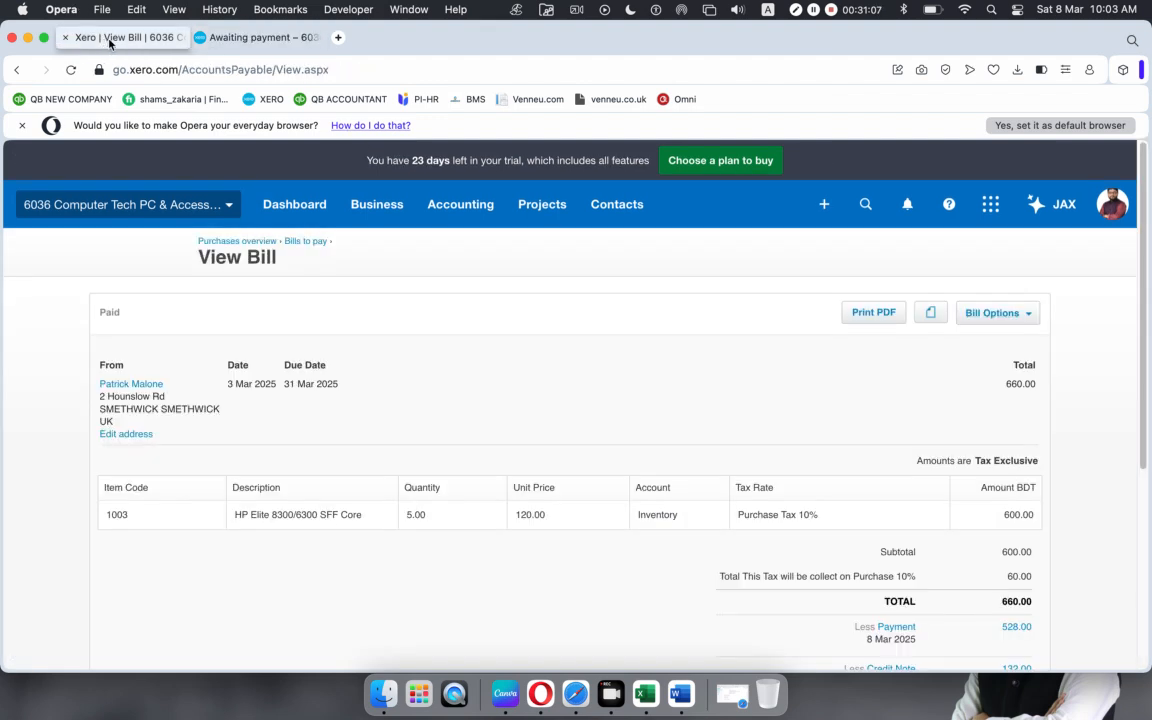
{"action": "left_click", "coordinate": [245, 37]}
{"action": "left_click", "coordinate": [120, 37]}
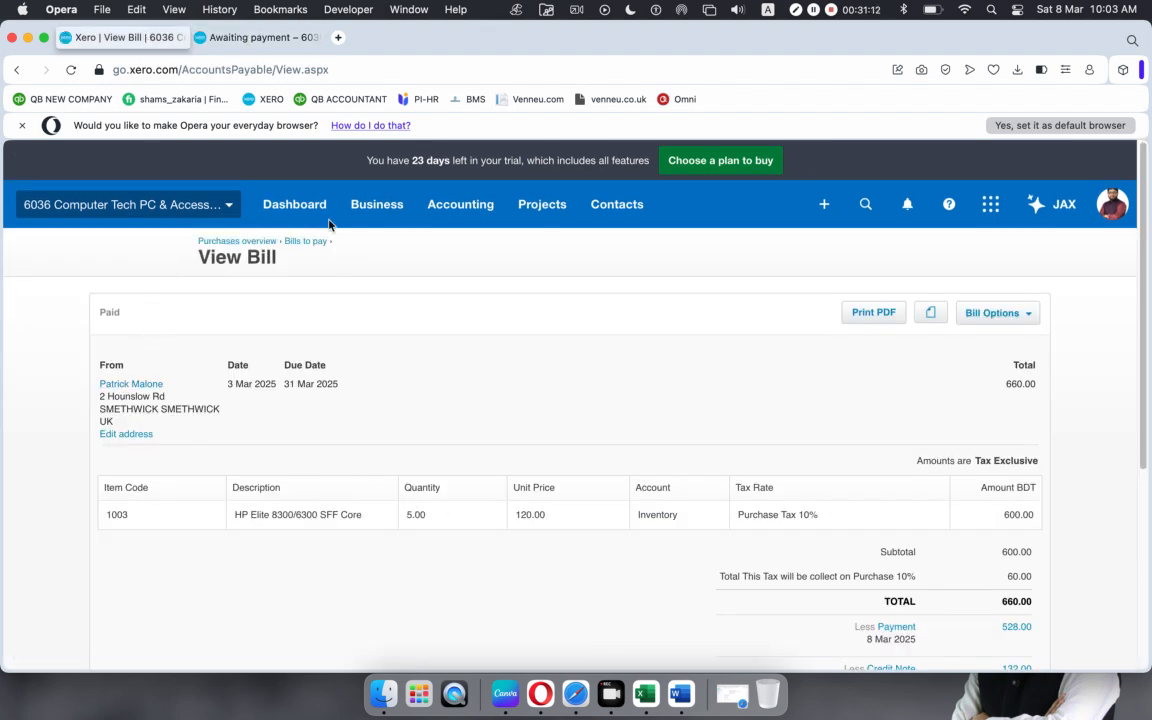
{"action": "left_click", "coordinate": [250, 37]}
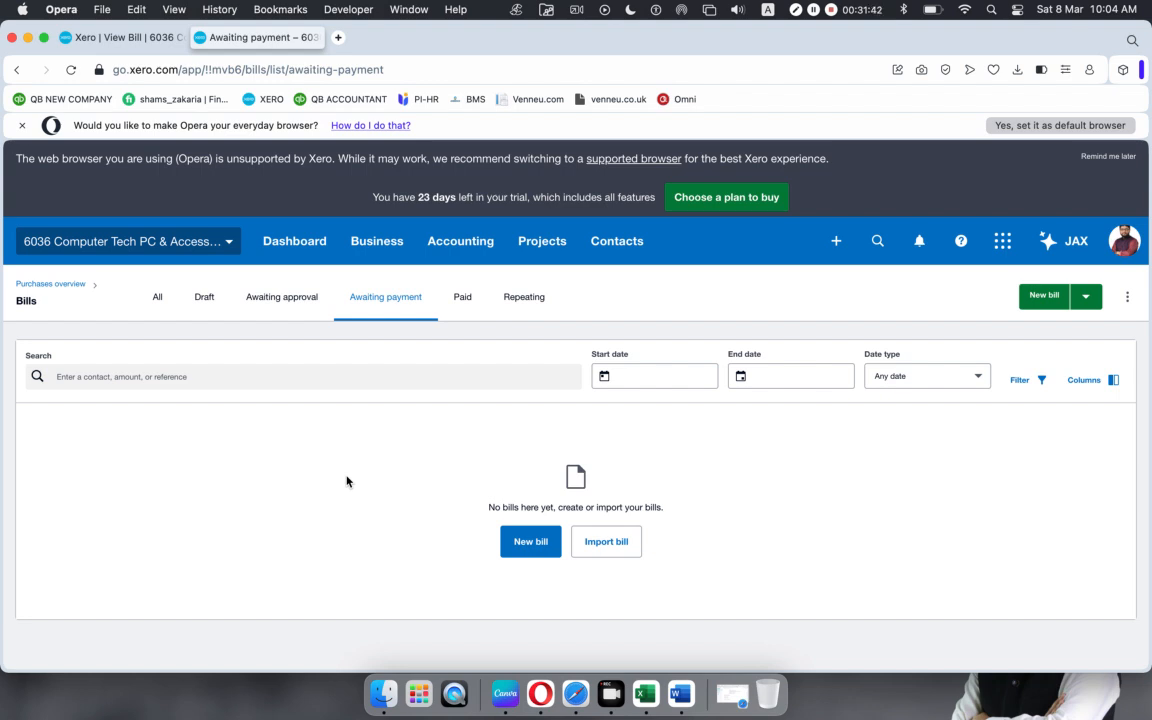
Step: Browse to Xero-03, select Supplier Bills and spend money.xlsx, and bring Safari forward
{"action": "left_click", "coordinate": [28, 38]}
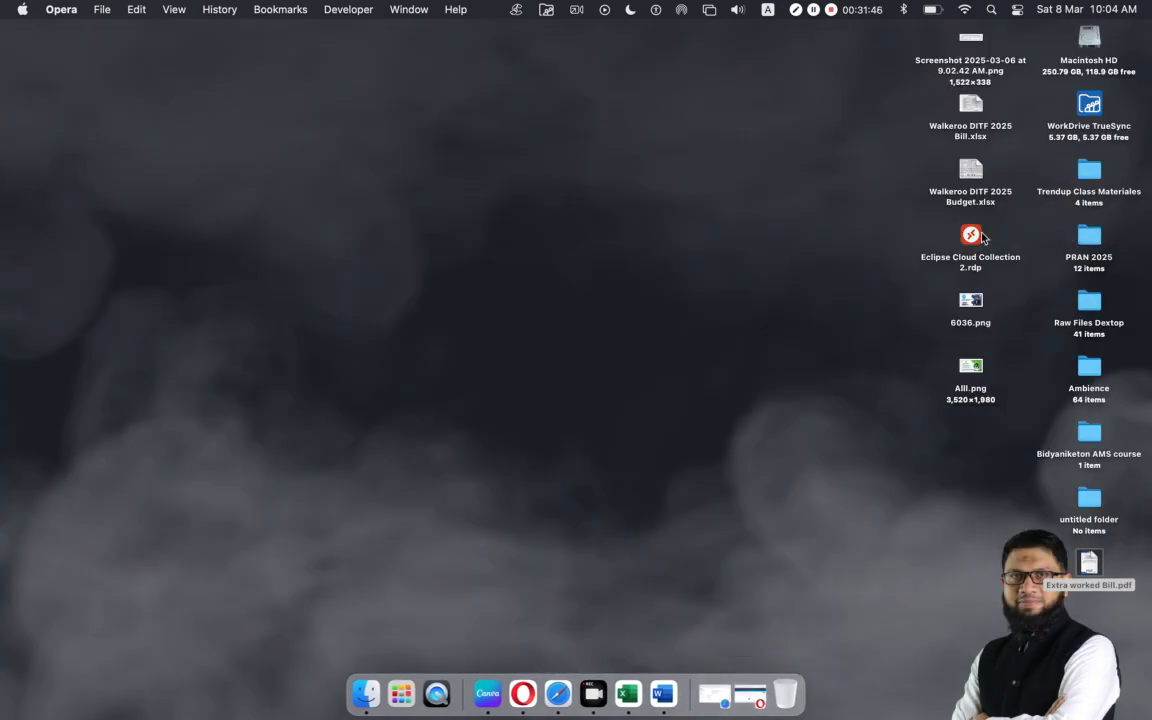
{"action": "double_click", "coordinate": [1093, 175]}
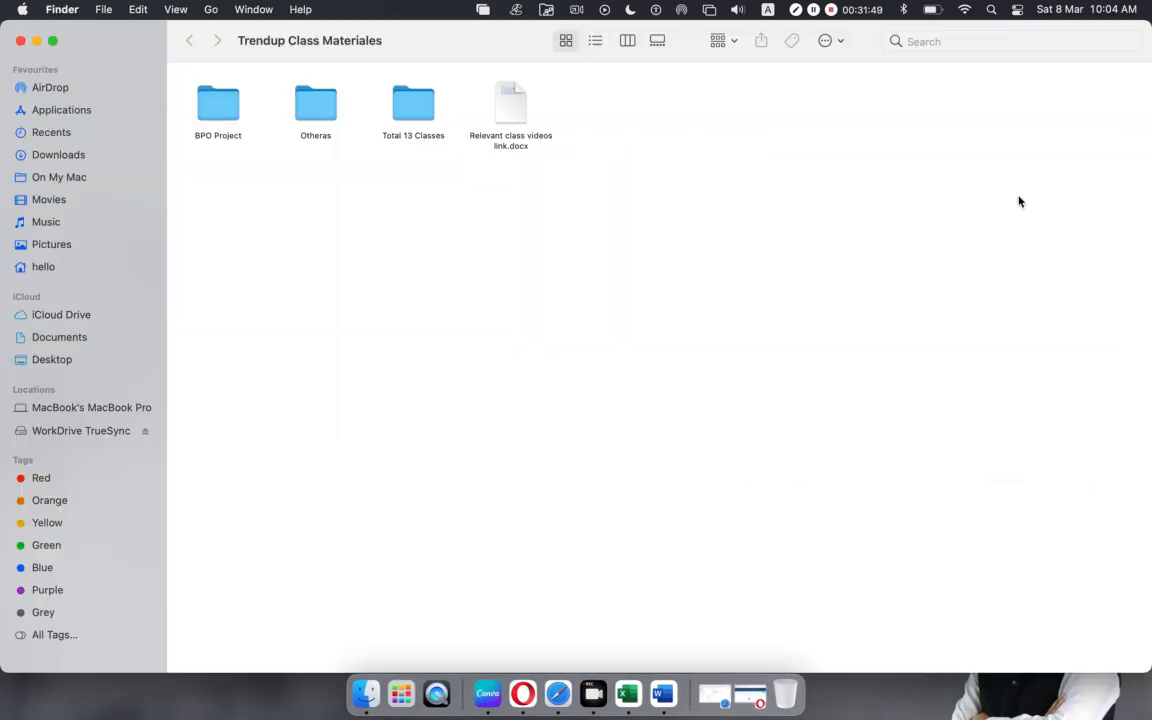
{"action": "double_click", "coordinate": [409, 107]}
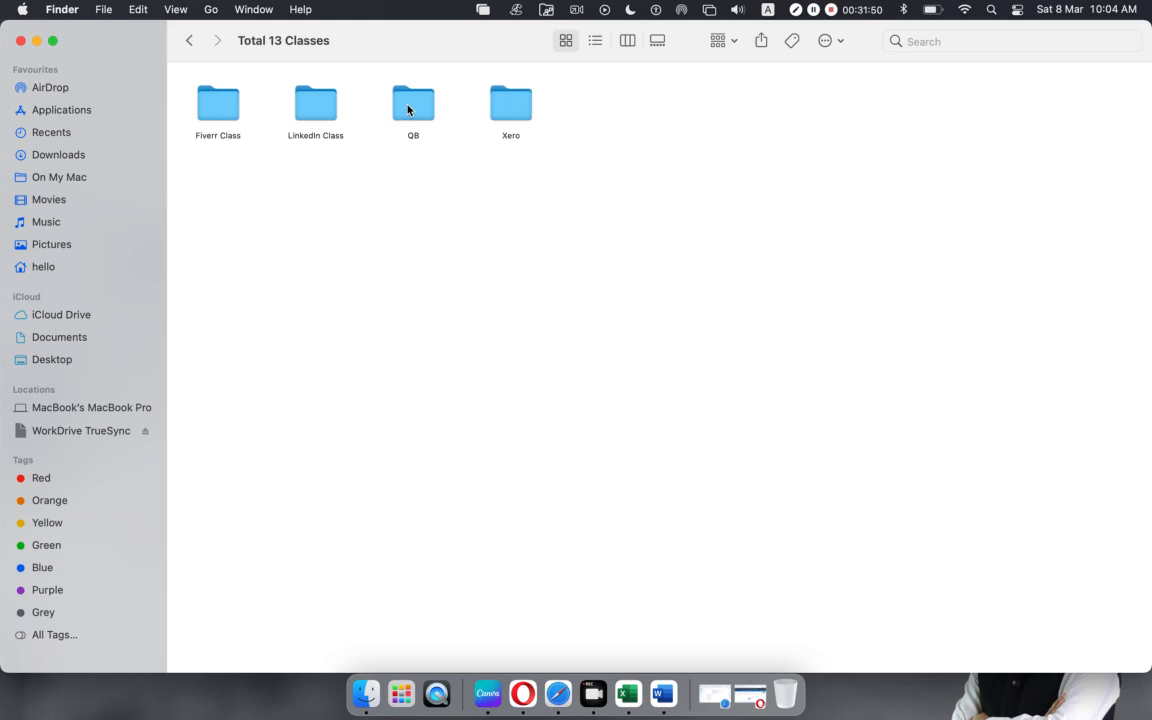
{"action": "double_click", "coordinate": [494, 116]}
{"action": "left_click", "coordinate": [494, 113]}
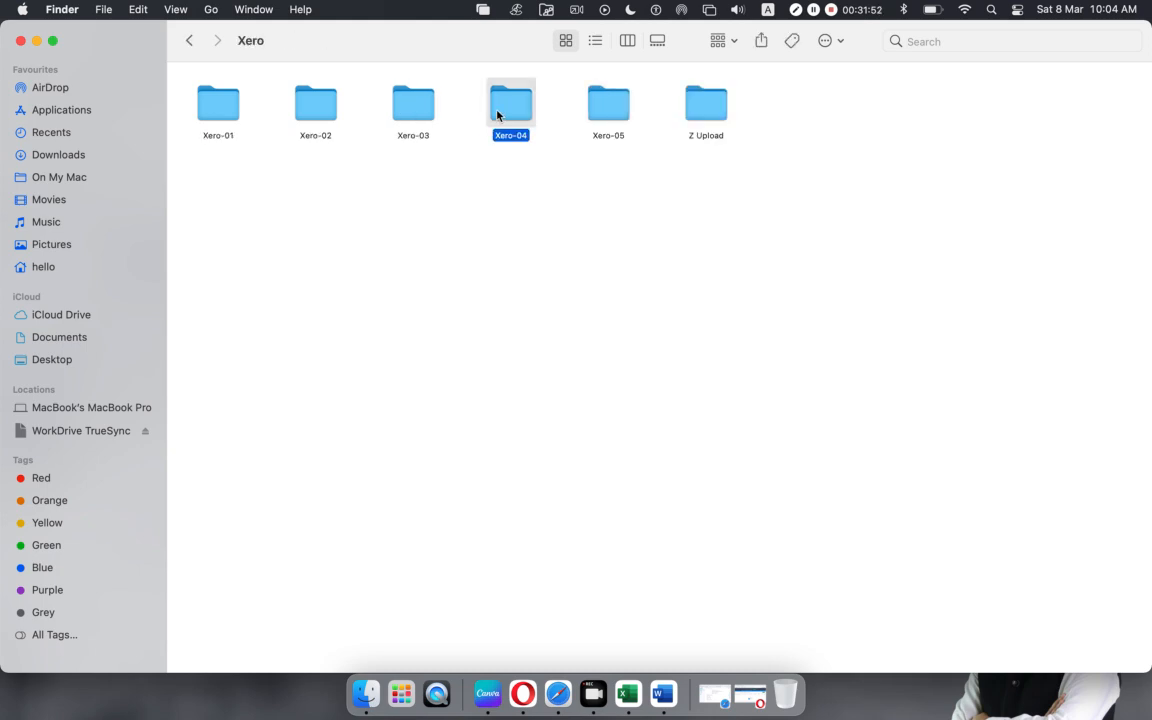
{"action": "left_click", "coordinate": [400, 112]}
{"action": "double_click", "coordinate": [400, 112]}
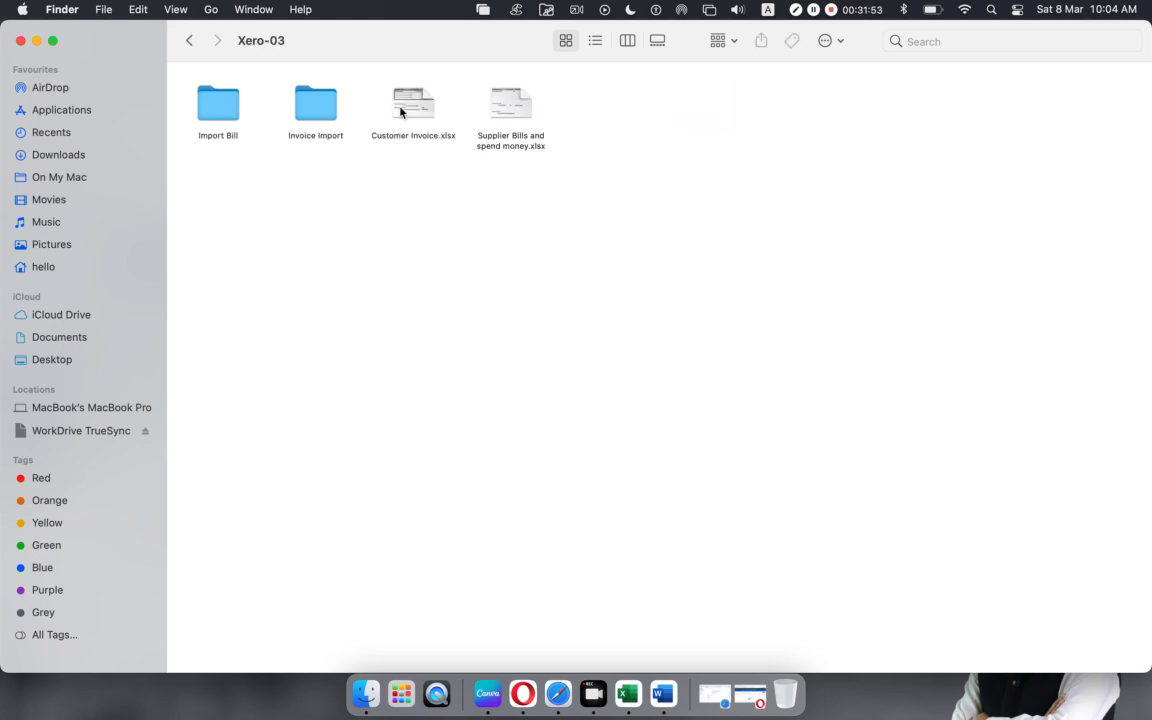
{"action": "left_click", "coordinate": [516, 107]}
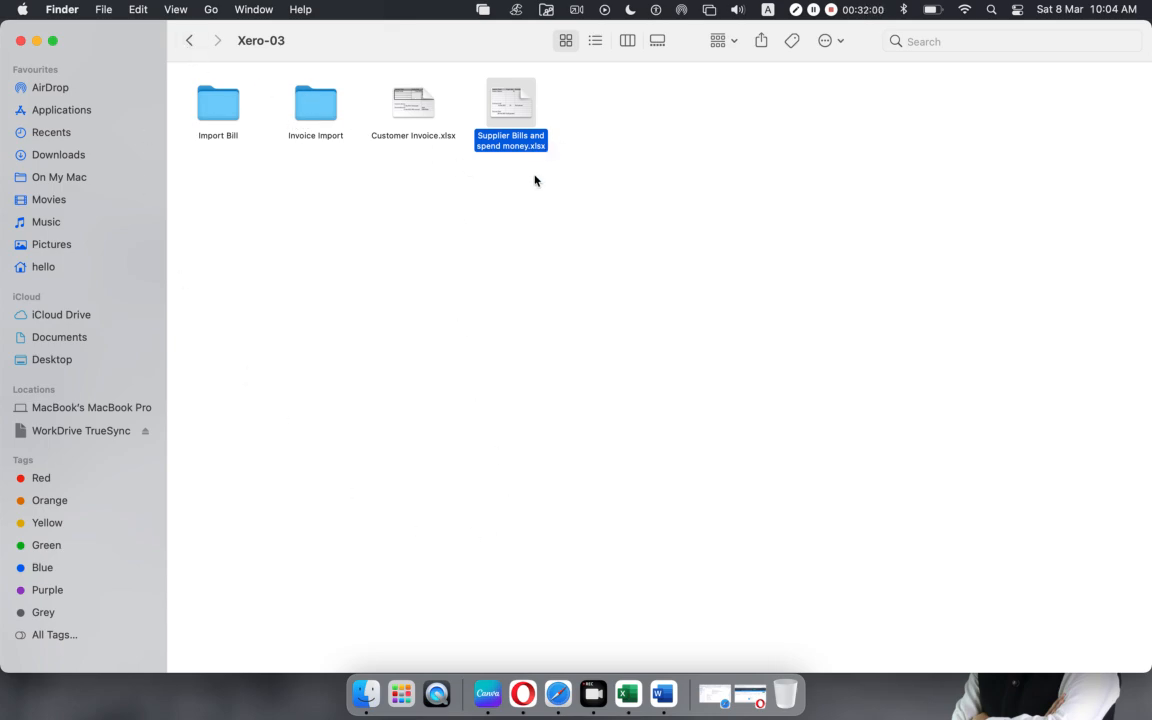
{"action": "left_click", "coordinate": [563, 688]}
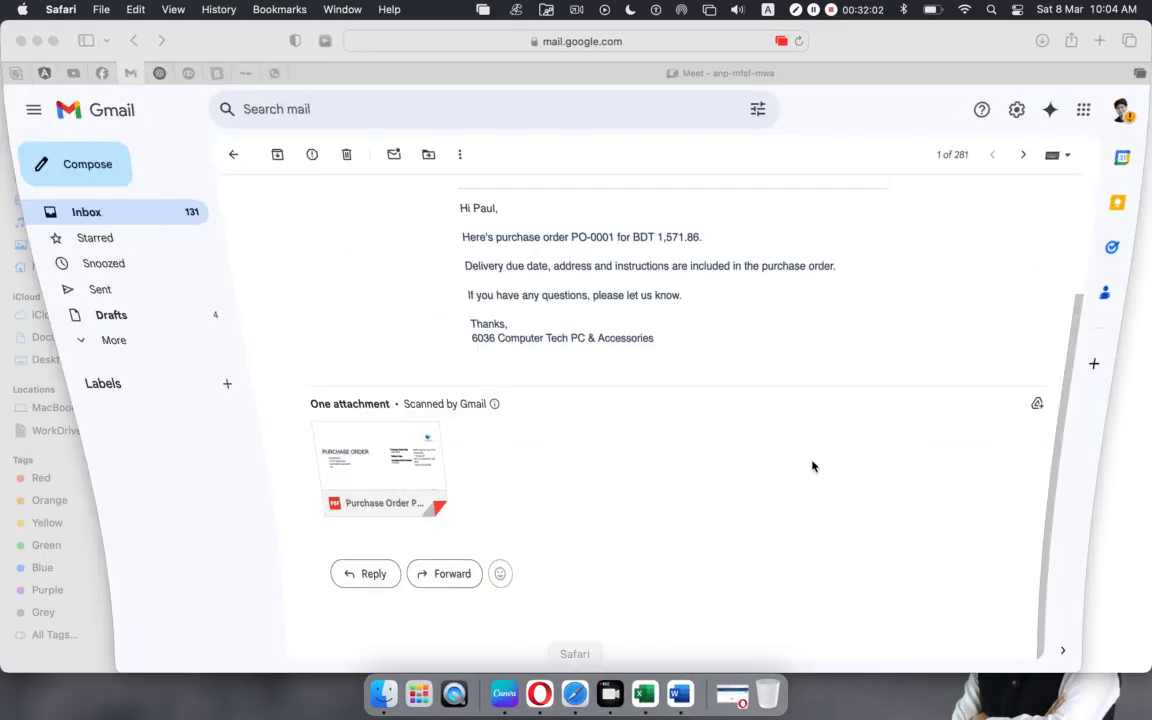
Step: Send Supplier Bills and spend money.xlsx in the Facebook group chat, then minimize chat and browser
{"action": "left_click", "coordinate": [101, 73]}
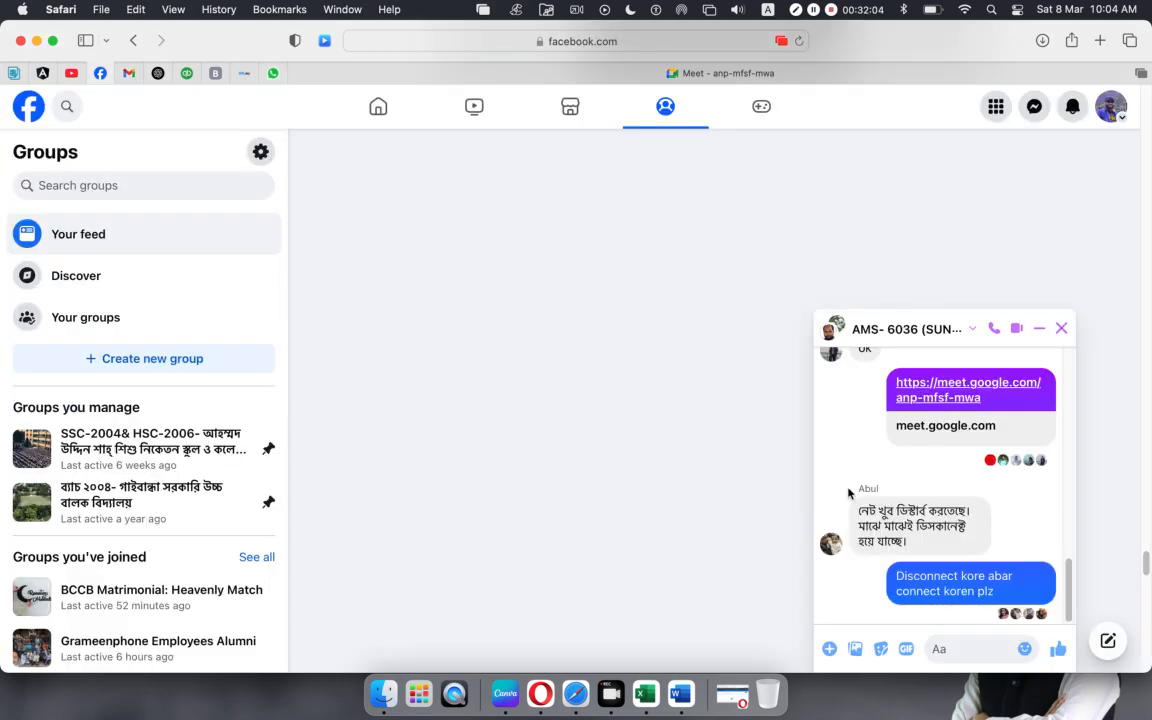
{"action": "left_click", "coordinate": [957, 646]}
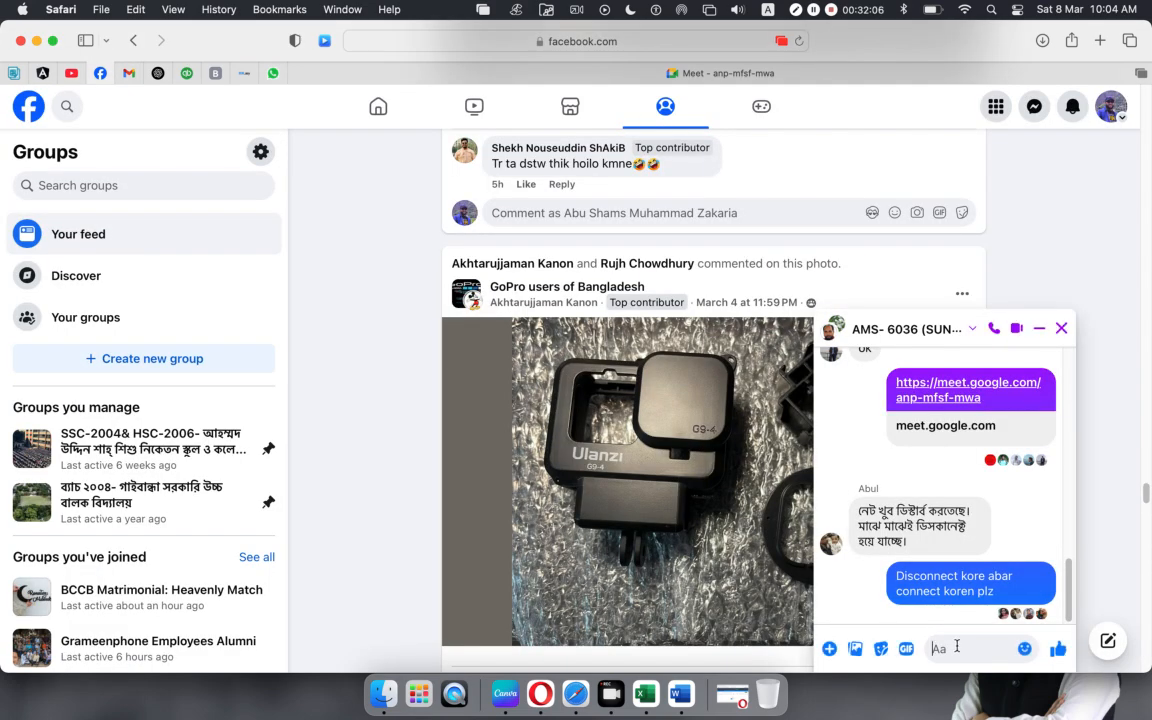
{"action": "key", "text": "super+v"}
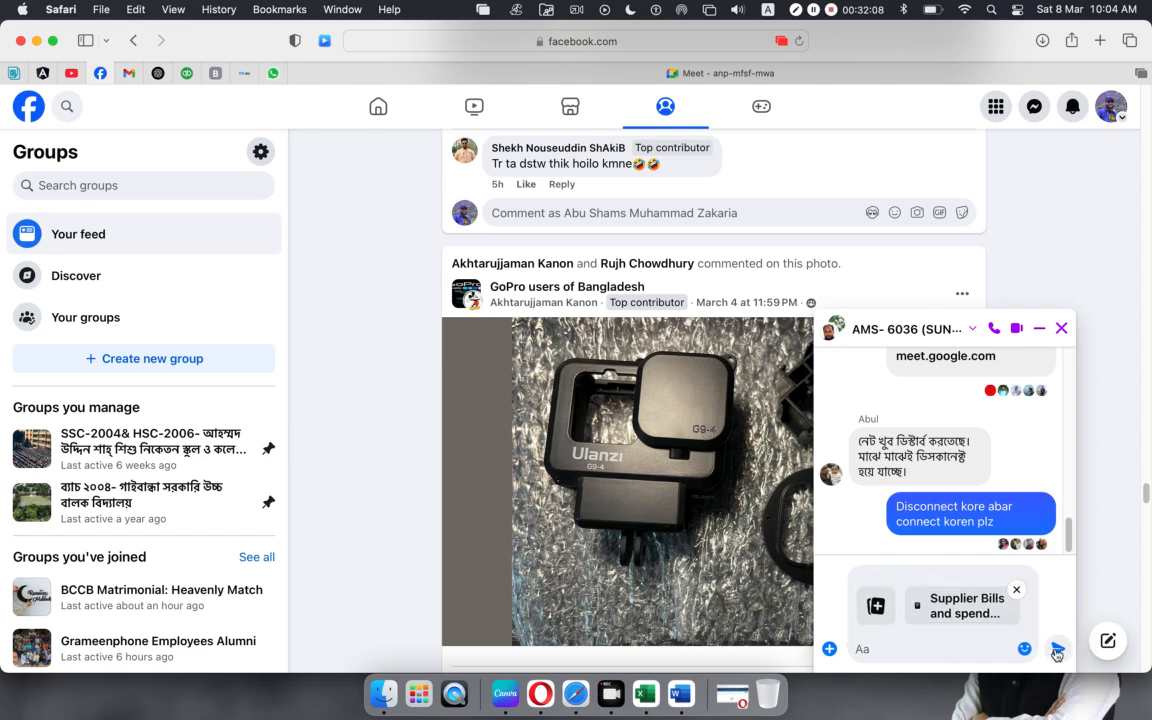
{"action": "key", "text": "Return"}
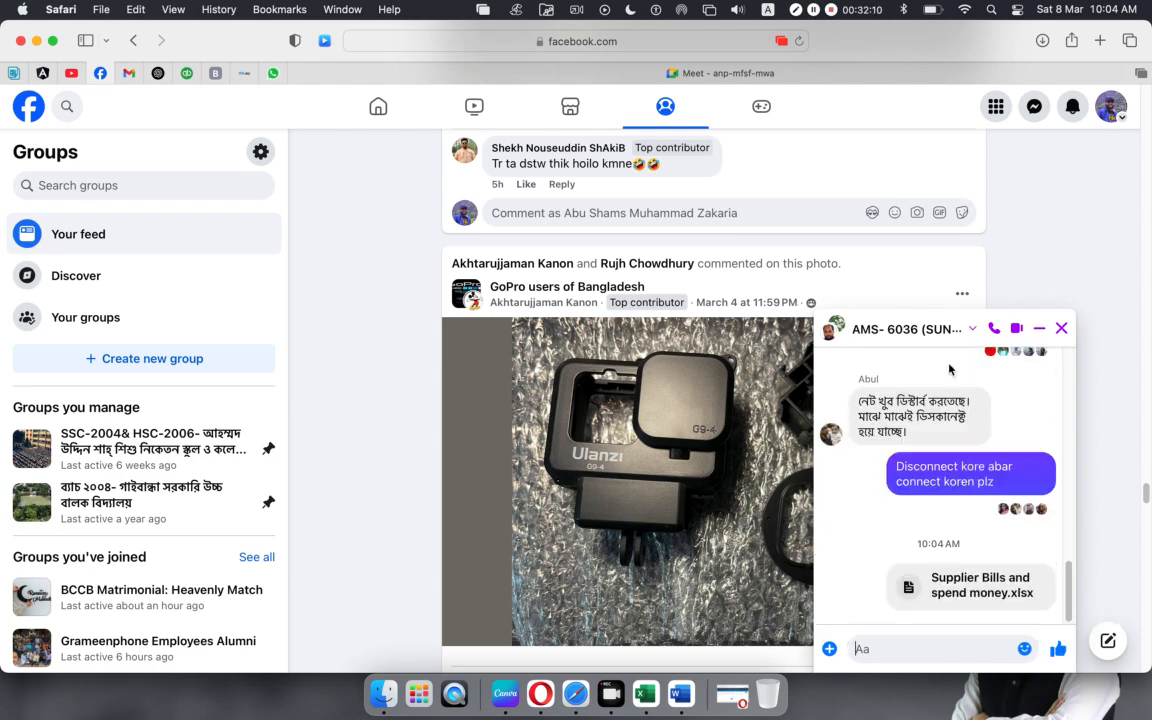
{"action": "left_click", "coordinate": [1041, 330]}
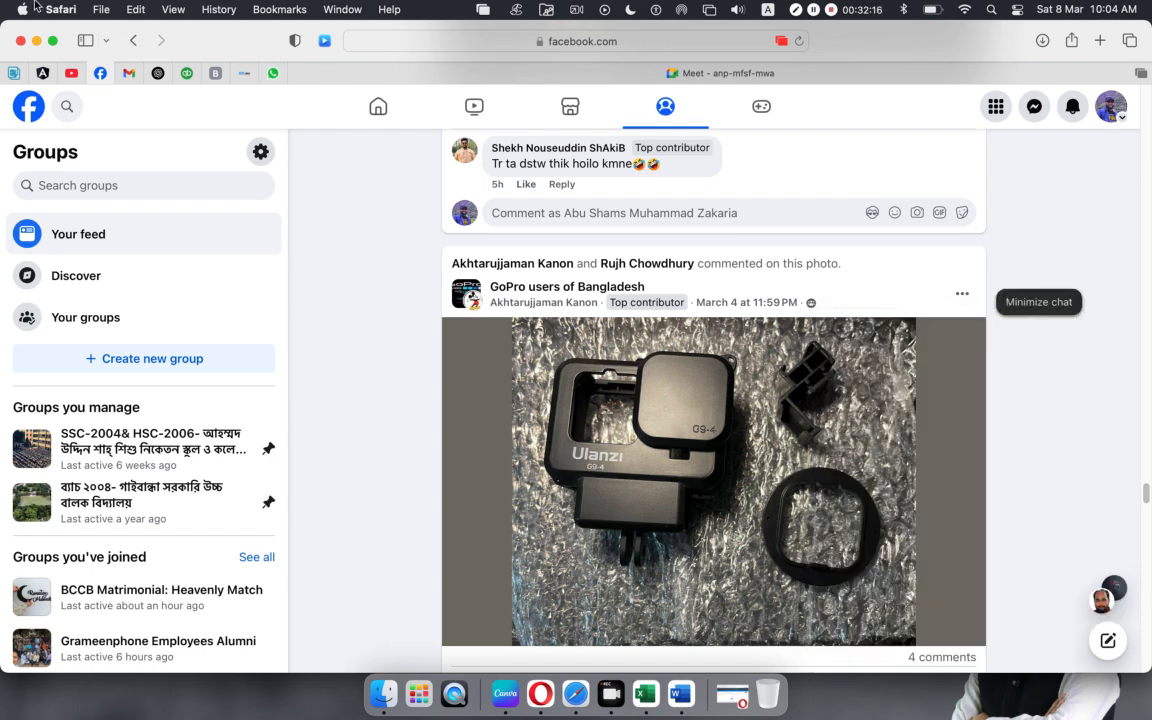
{"action": "left_click", "coordinate": [37, 41]}
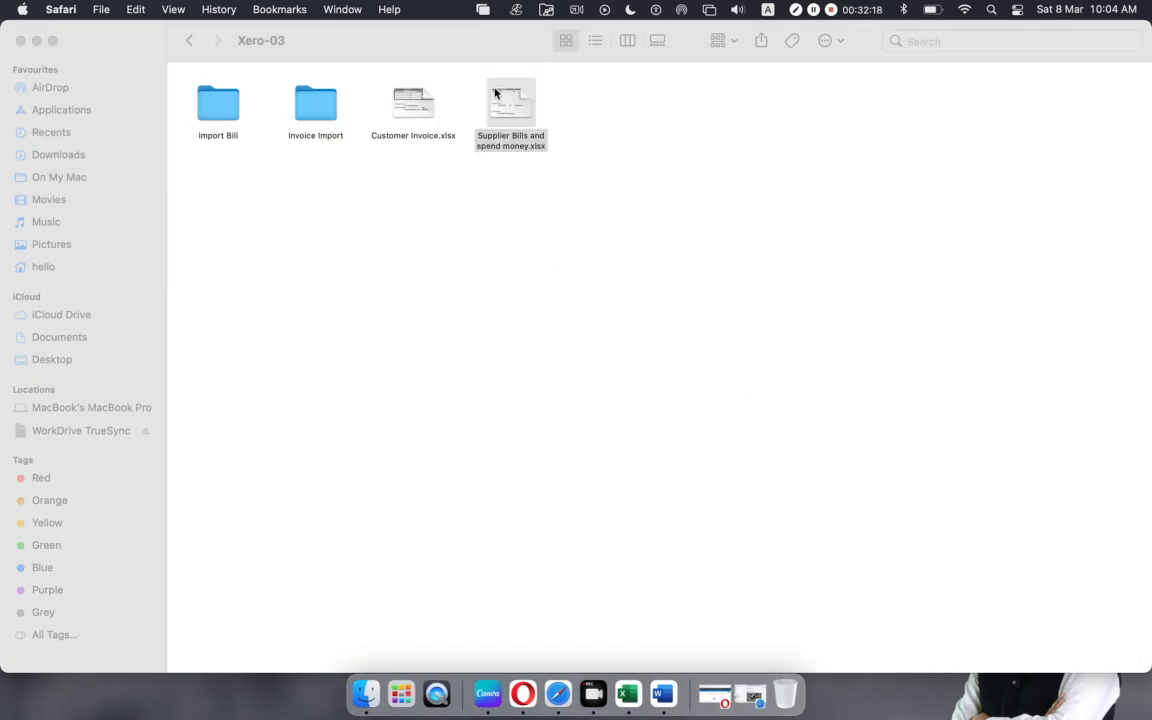
Step: Open Supplier Bills and spend money.xlsx in Excel and minimize the Xero-03 folder window
{"action": "left_click", "coordinate": [508, 97]}
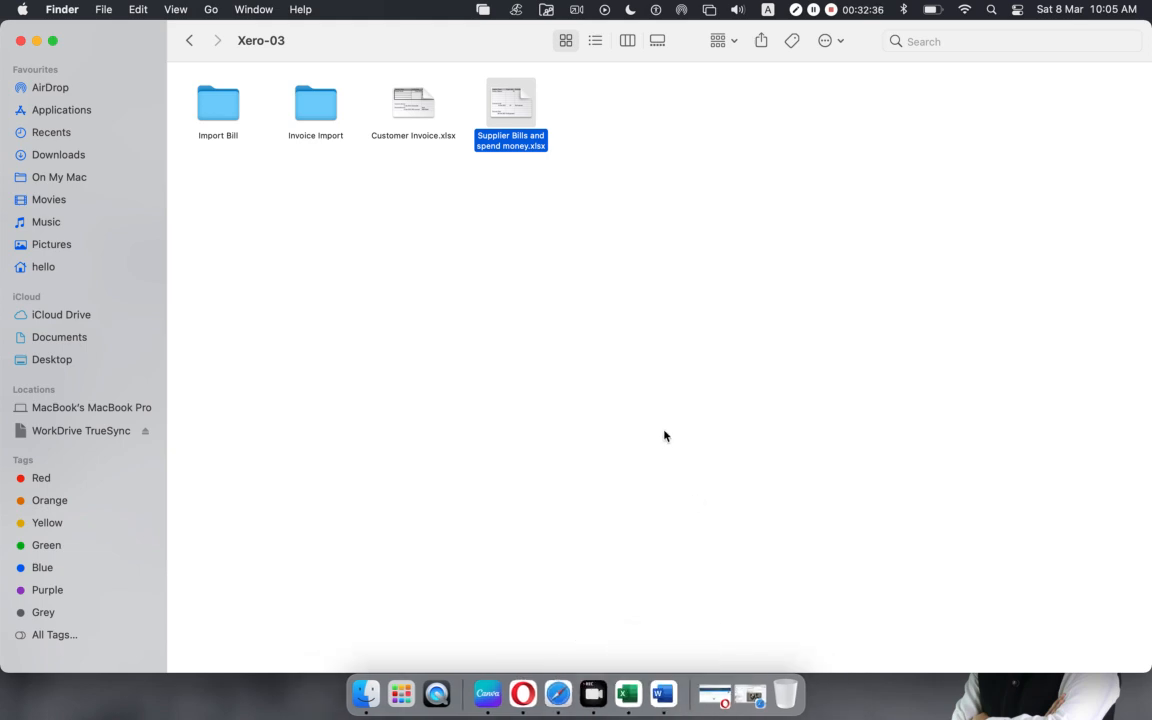
{"action": "right_click", "coordinate": [514, 107]}
{"action": "left_click", "coordinate": [539, 112]}
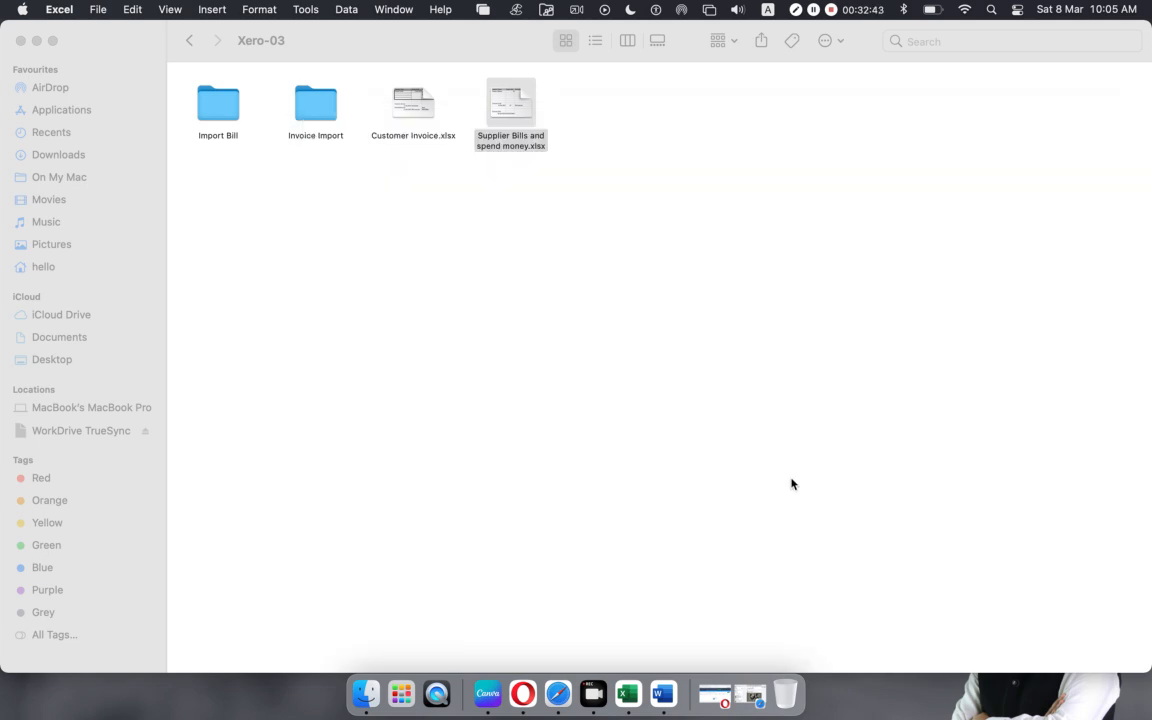
{"action": "right_click", "coordinate": [508, 102]}
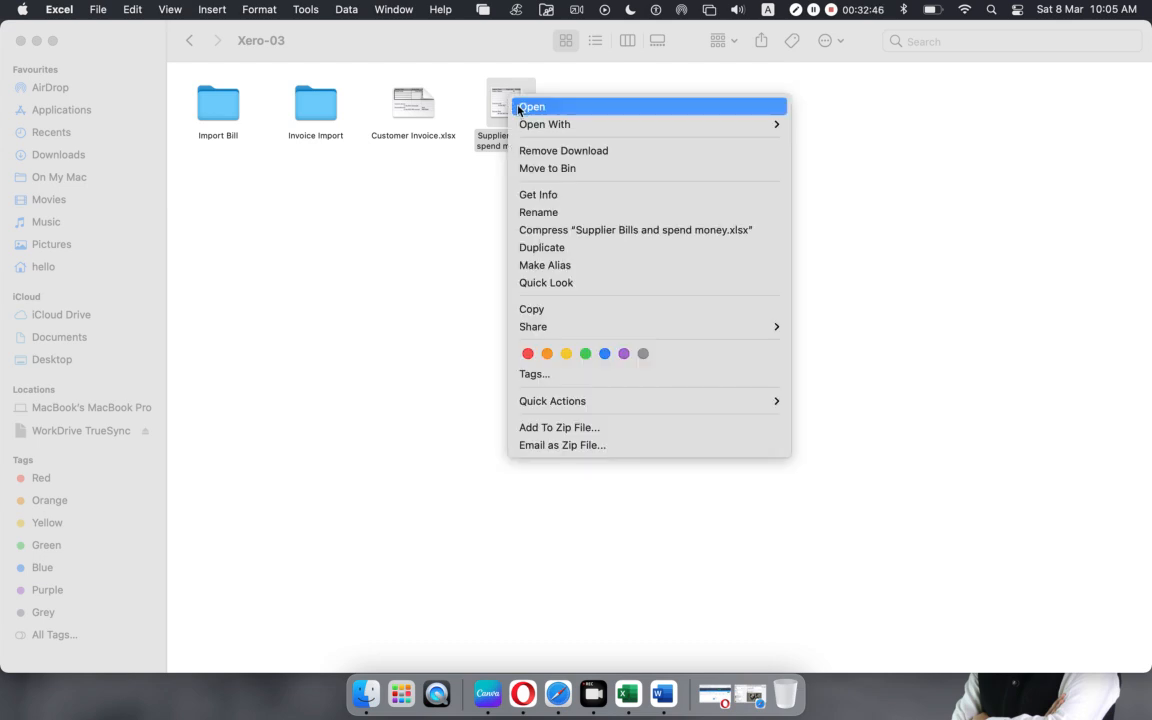
{"action": "left_click", "coordinate": [518, 107]}
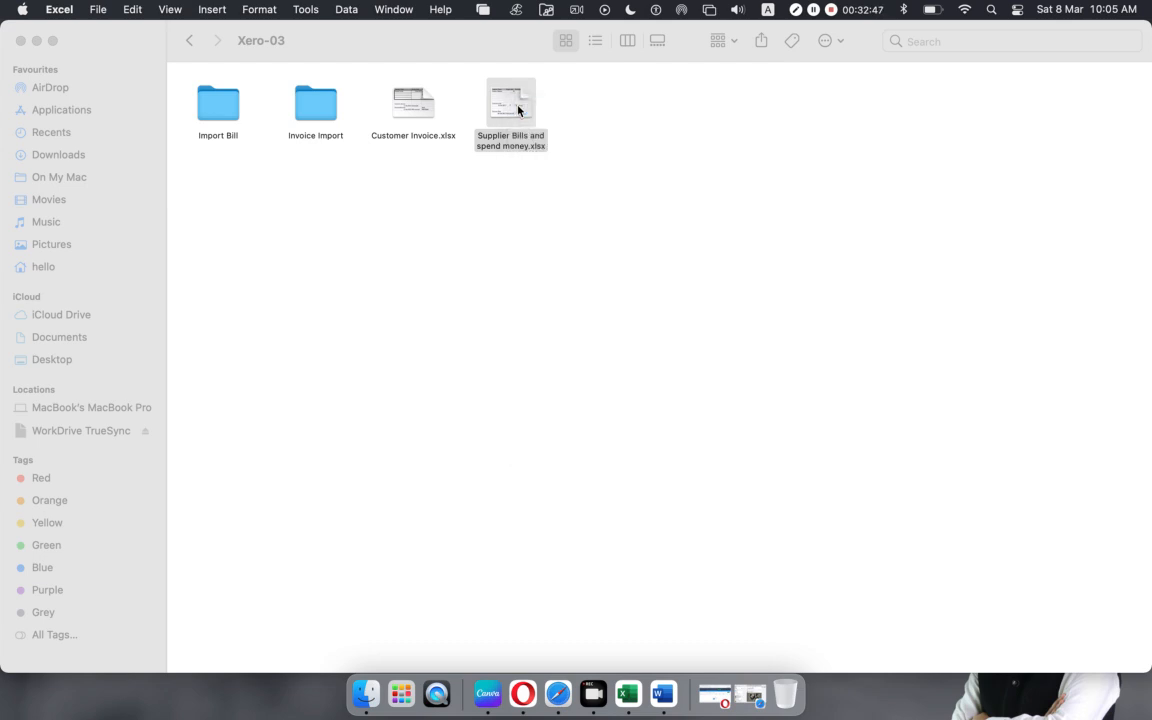
{"action": "left_click", "coordinate": [37, 41]}
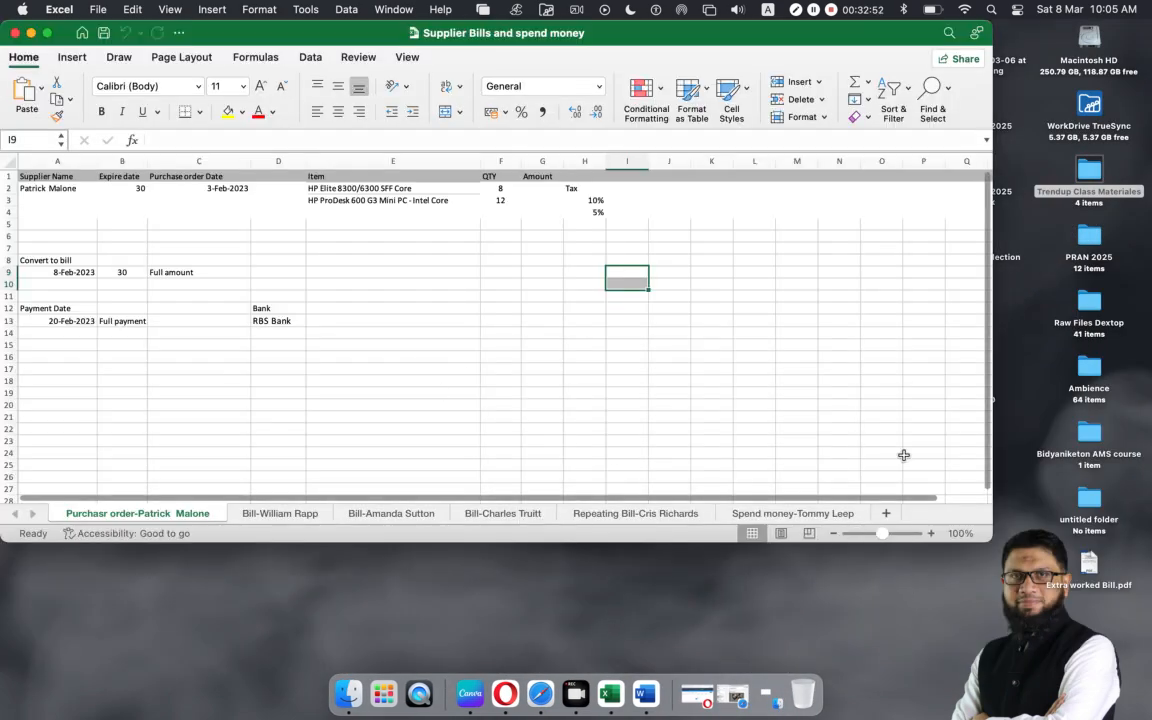
Step: Review the purchase order's supplier, 30-day expiry, date, two items, quantities and tax rates
{"action": "left_click_drag", "start_coordinate": [693, 38], "coordinate": [731, 38]}
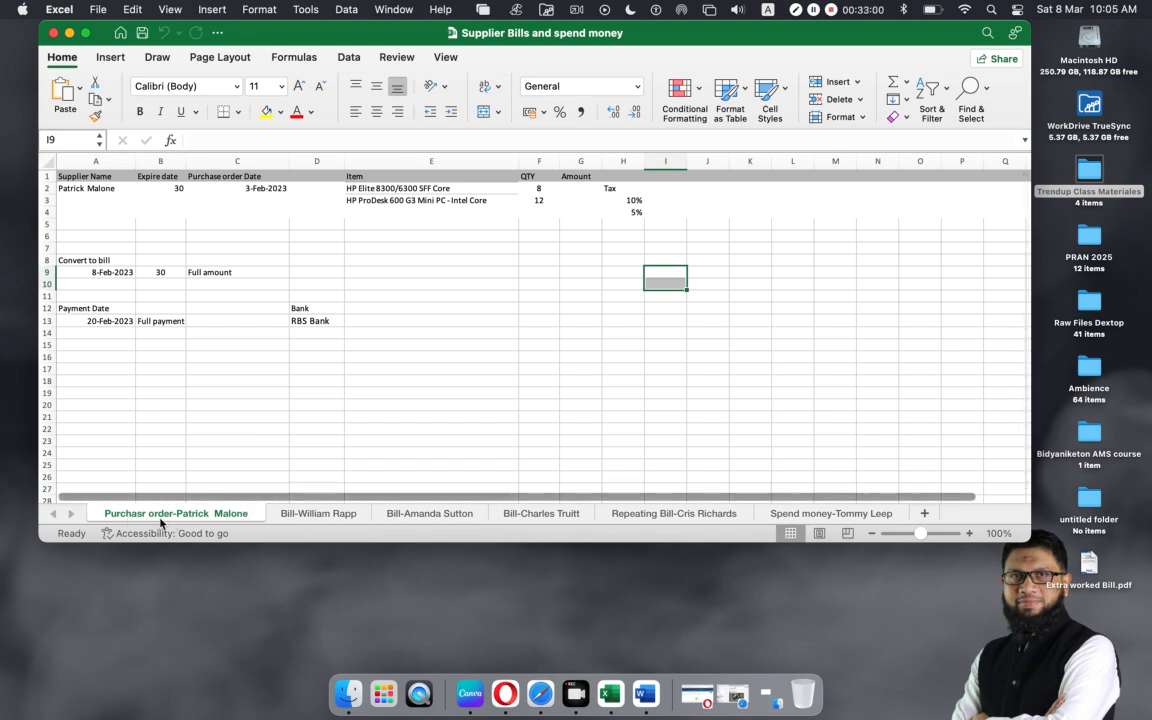
{"action": "left_click", "coordinate": [81, 187]}
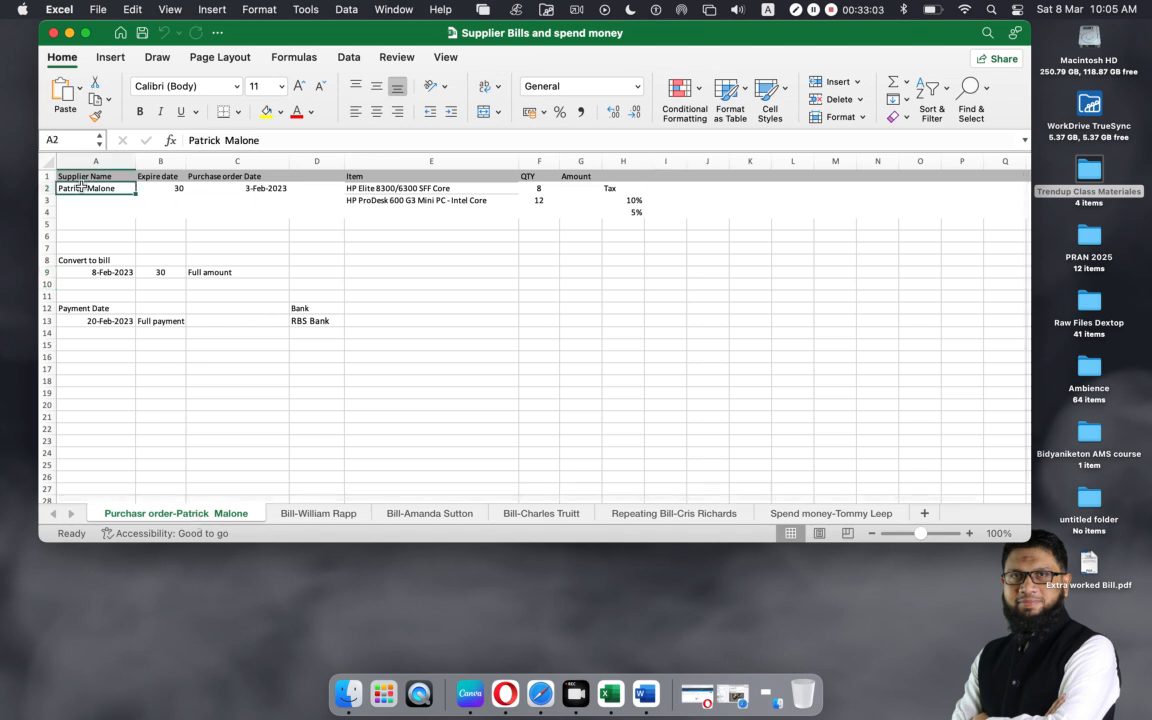
{"action": "left_click", "coordinate": [159, 187]}
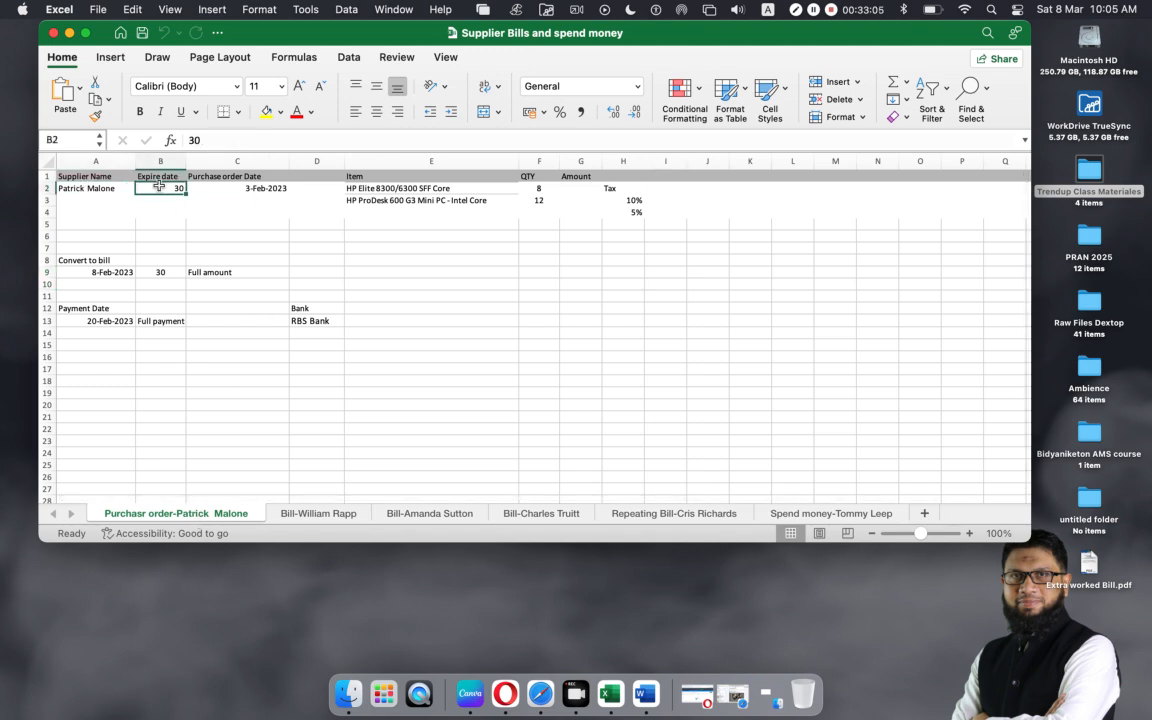
{"action": "left_click", "coordinate": [238, 186]}
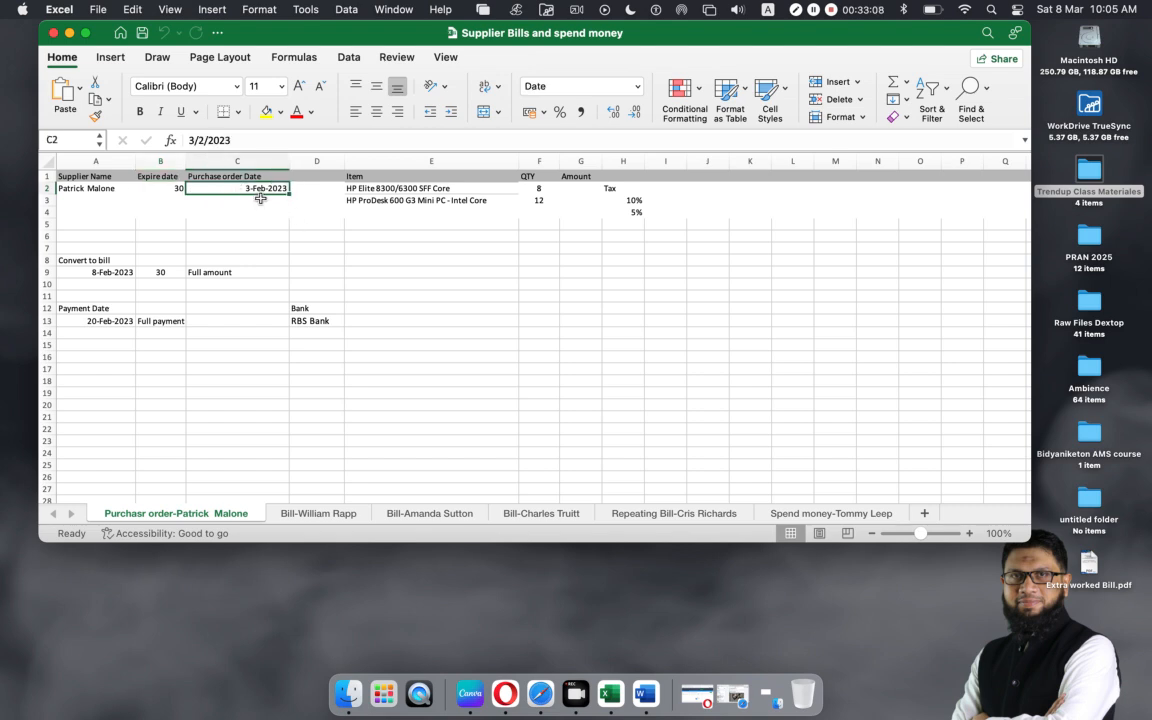
{"action": "left_click_drag", "start_coordinate": [360, 188], "coordinate": [430, 200]}
{"action": "left_click", "coordinate": [541, 187]}
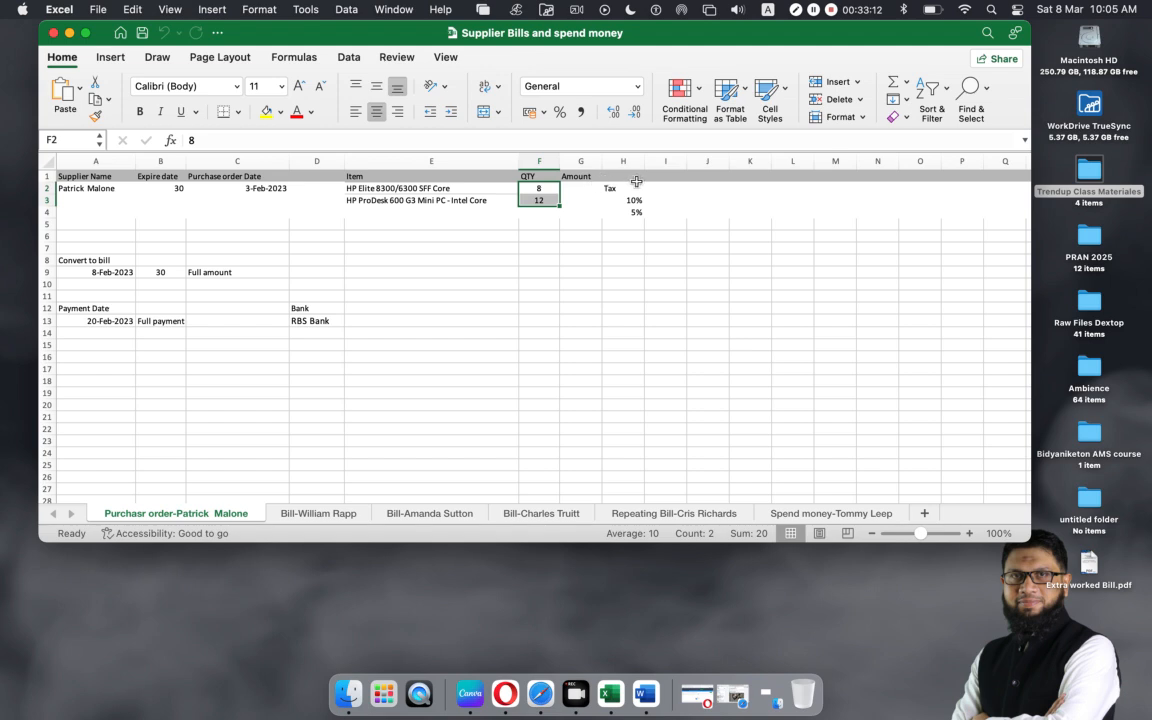
{"action": "left_click_drag", "start_coordinate": [625, 187], "coordinate": [634, 211]}
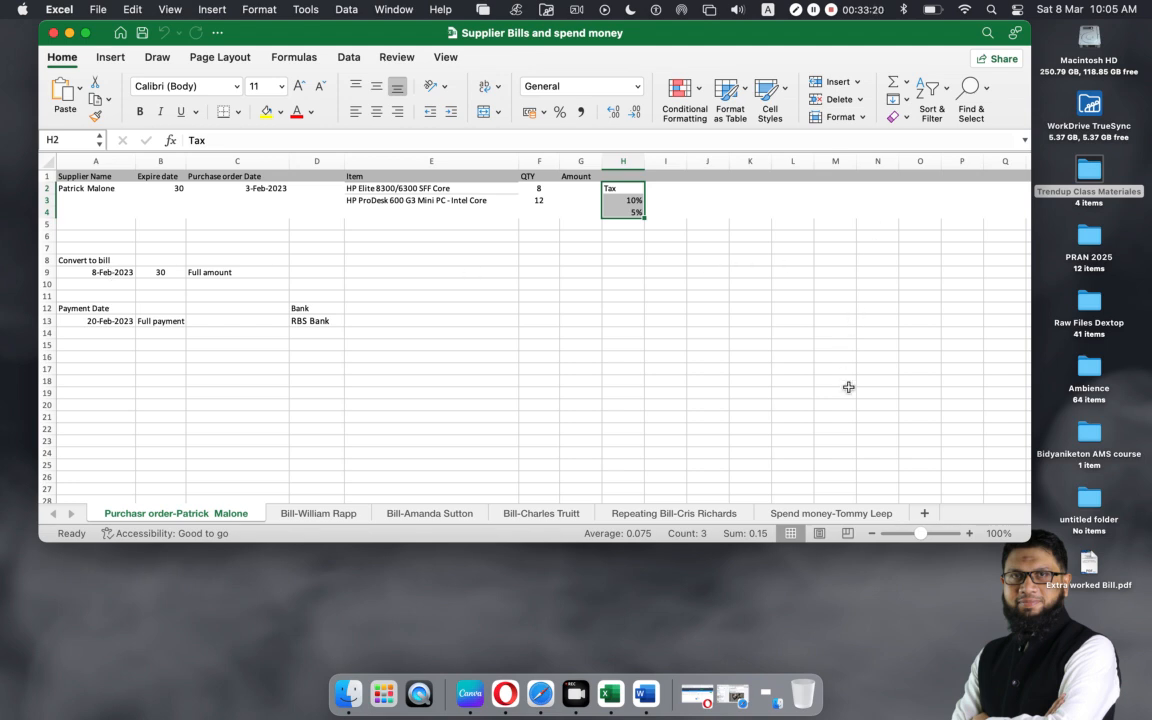
Step: Check the bill date, 30-day terms, Full amount note, payment date and RBS Bank entry
{"action": "left_click", "coordinate": [110, 274]}
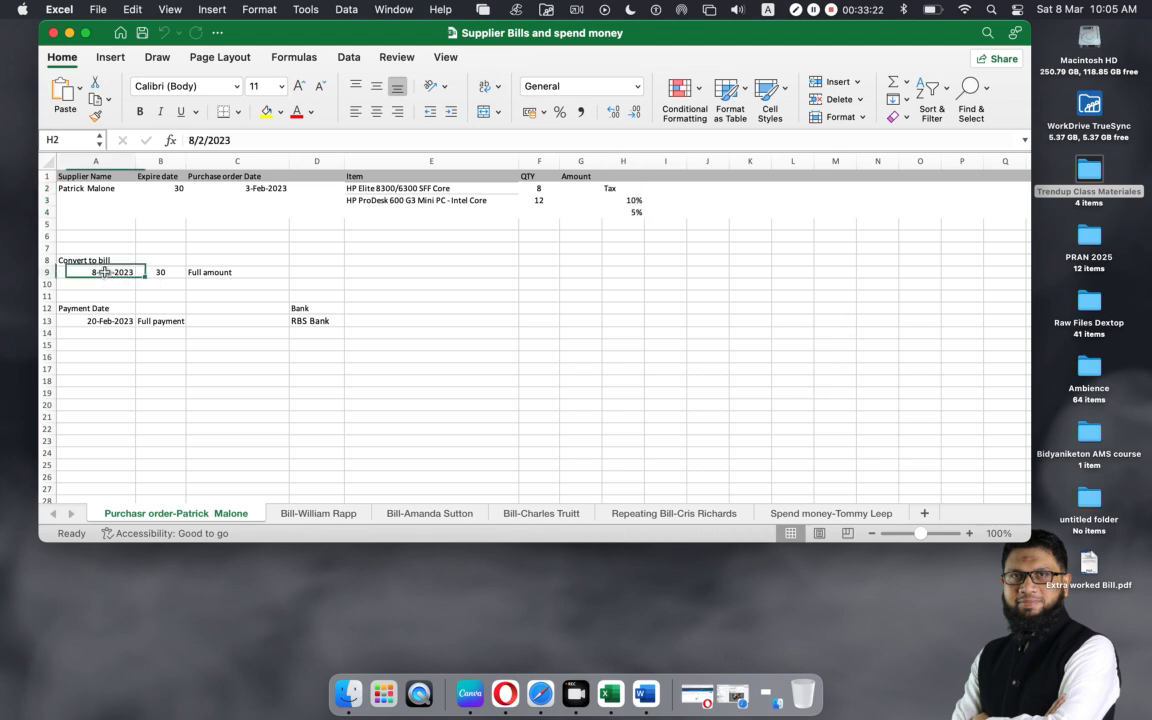
{"action": "left_click", "coordinate": [160, 272]}
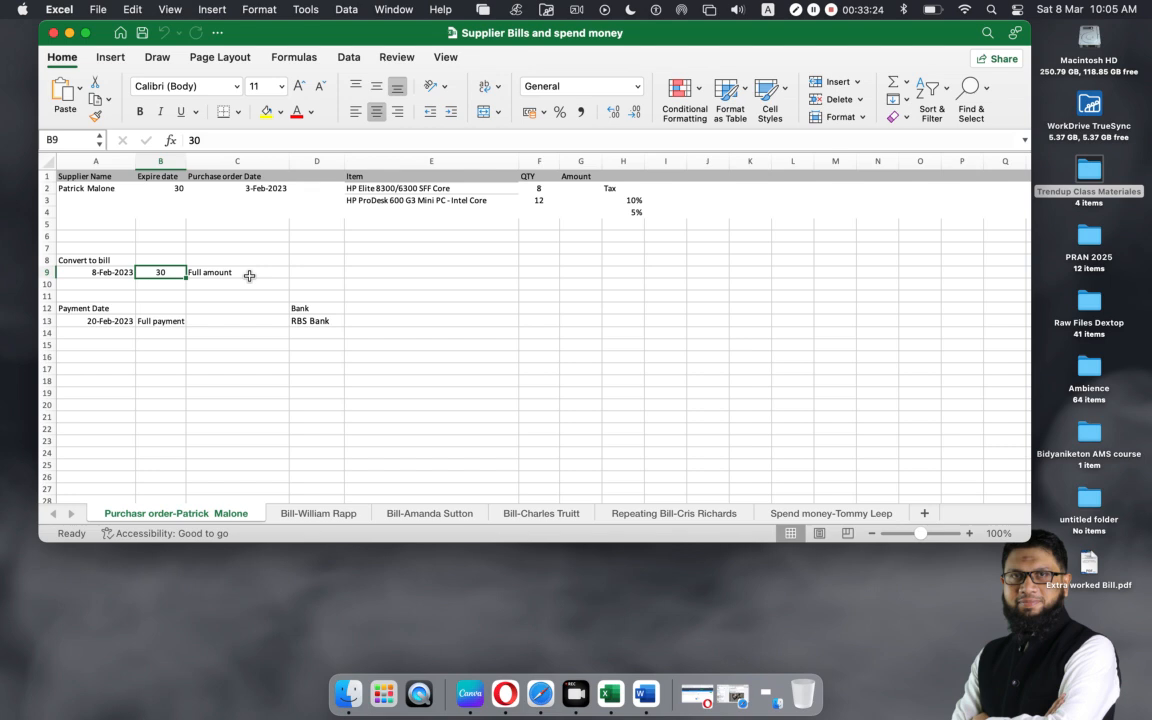
{"action": "left_click", "coordinate": [222, 272]}
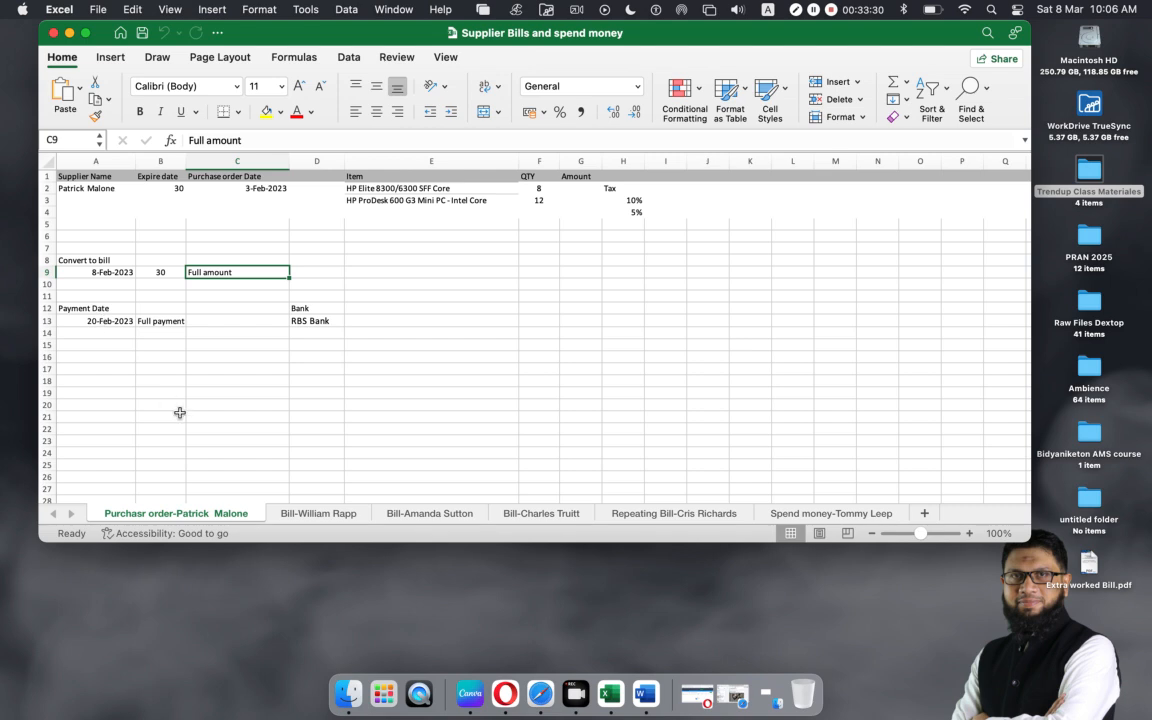
{"action": "left_click", "coordinate": [100, 321]}
{"action": "left_click", "coordinate": [162, 321]}
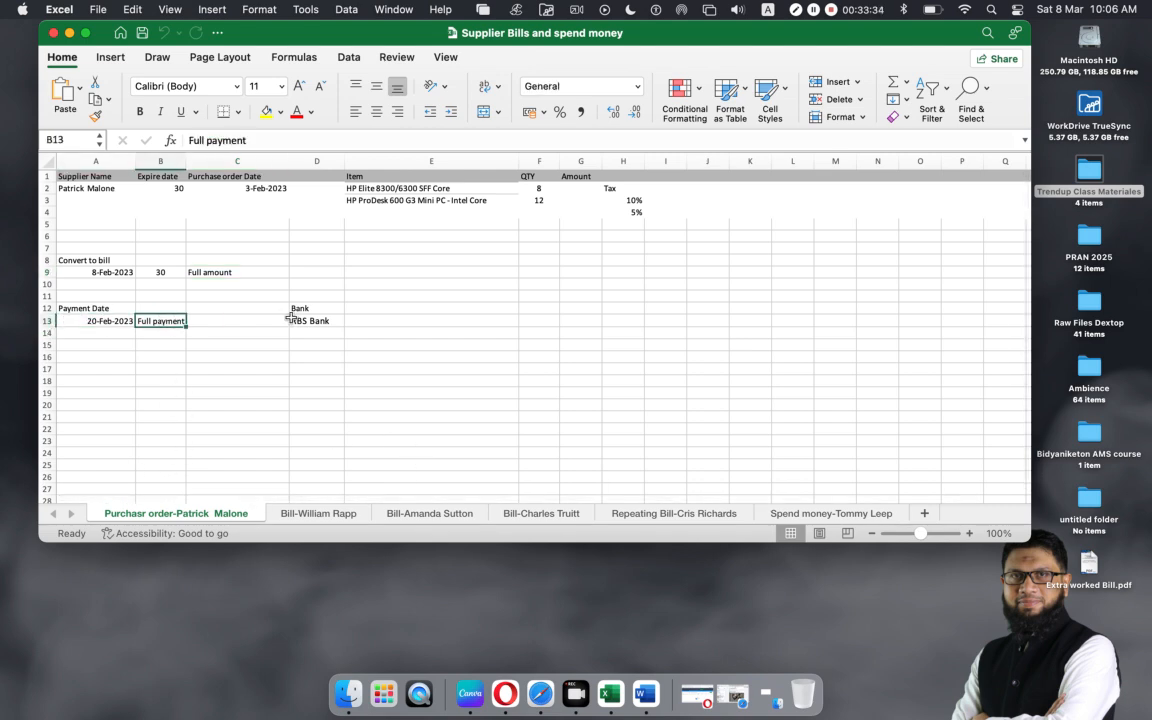
{"action": "left_click", "coordinate": [296, 319]}
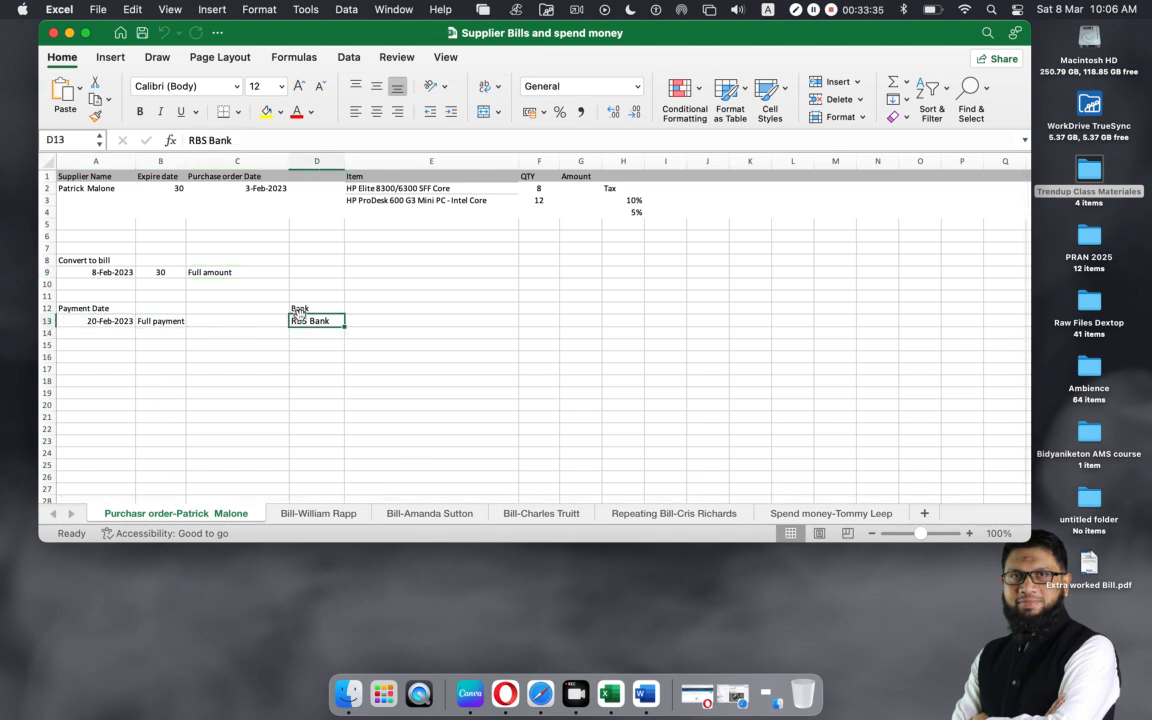
{"action": "left_click", "coordinate": [313, 515]}
{"action": "left_click", "coordinate": [440, 517]}
{"action": "left_click", "coordinate": [540, 516]}
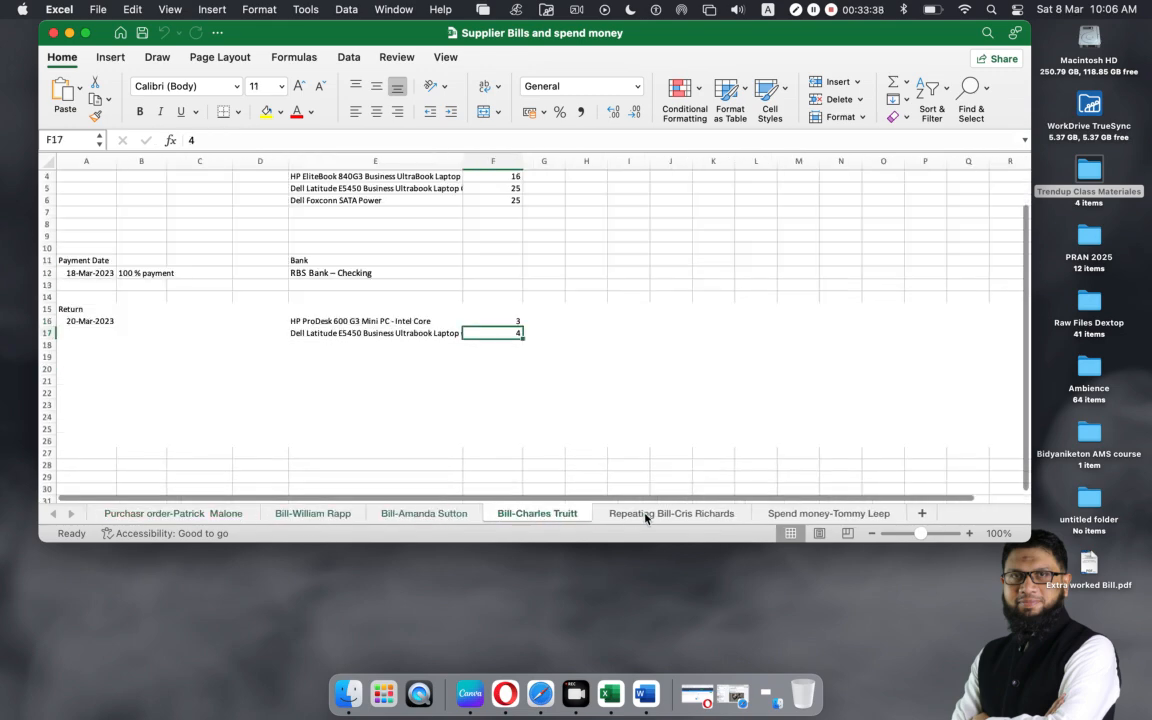
{"action": "left_click", "coordinate": [647, 515]}
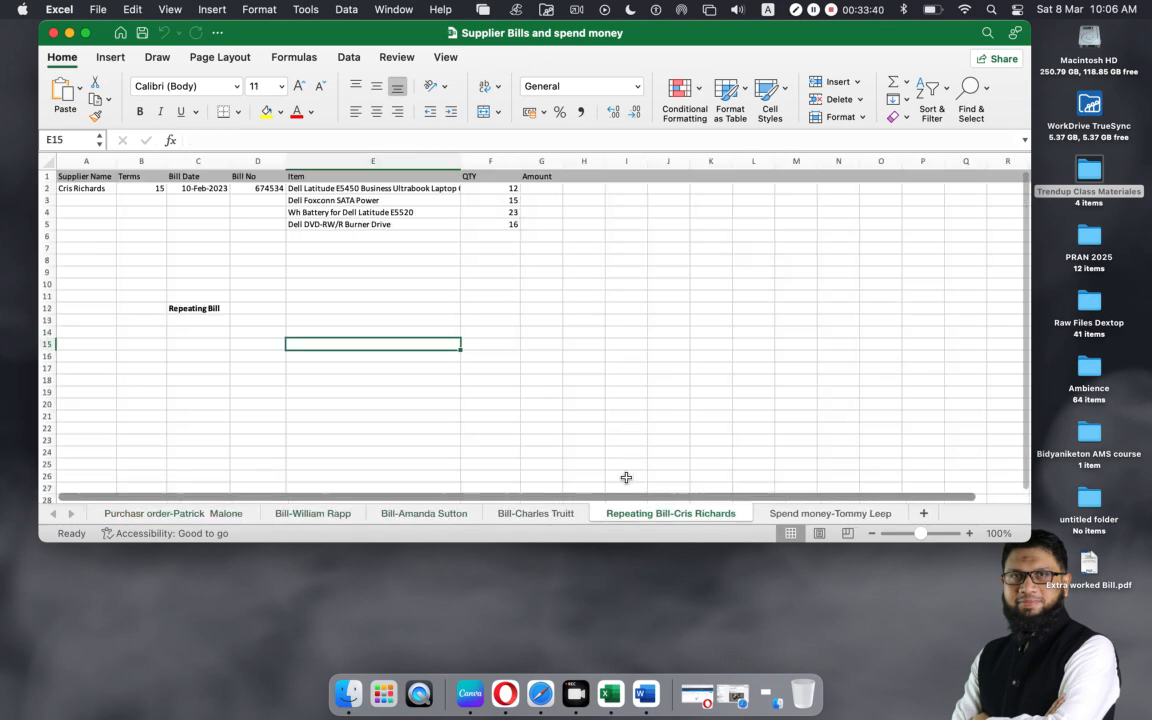
{"action": "left_click", "coordinate": [805, 513]}
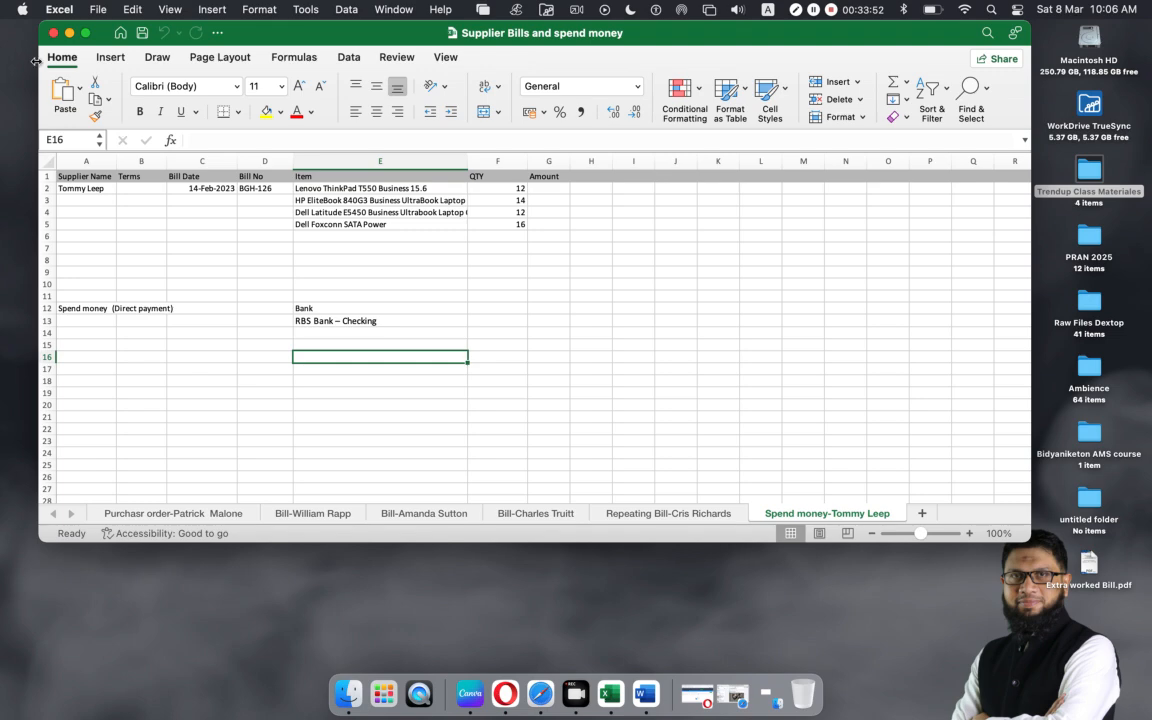
{"action": "left_click", "coordinate": [53, 33]}
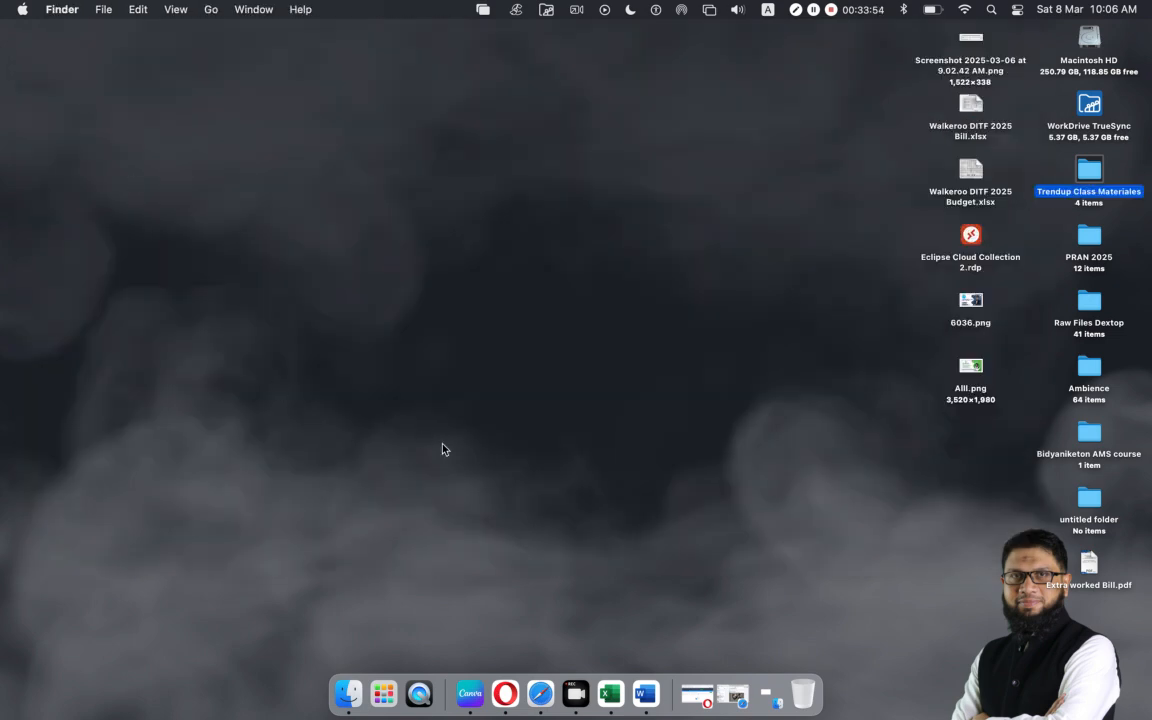
Step: Close the Xero-03 Finder window, restore Safari and show the Google Meet call
{"action": "left_click", "coordinate": [732, 694]}
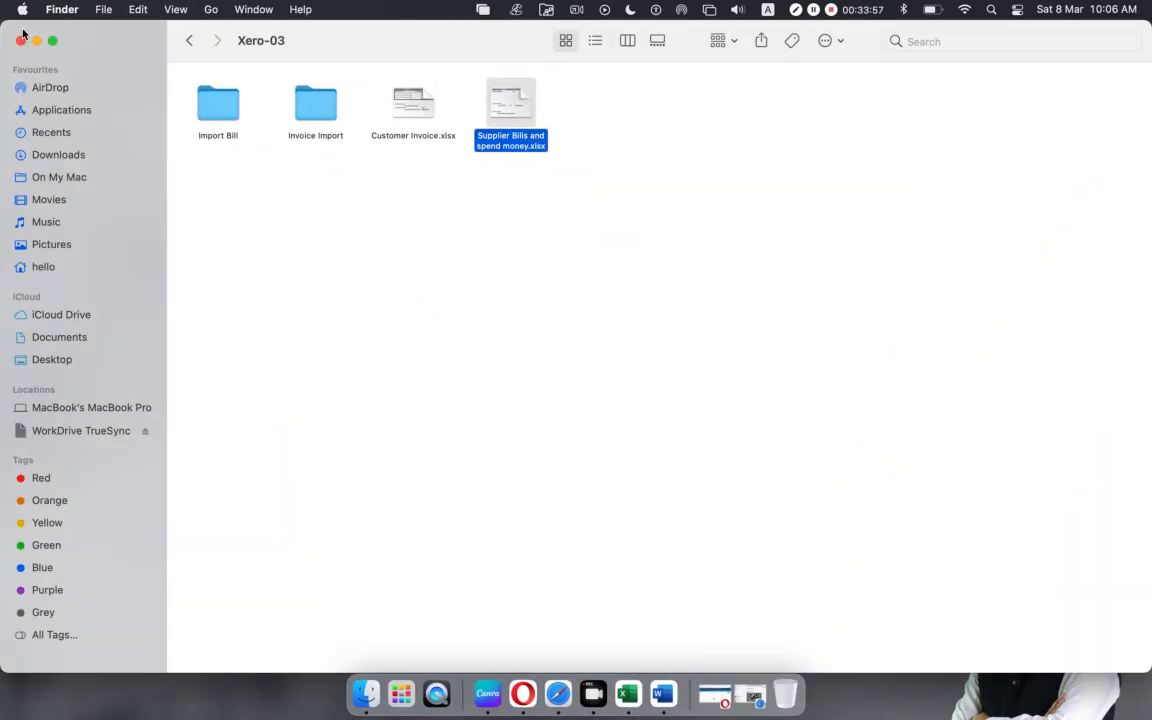
{"action": "left_click", "coordinate": [21, 39]}
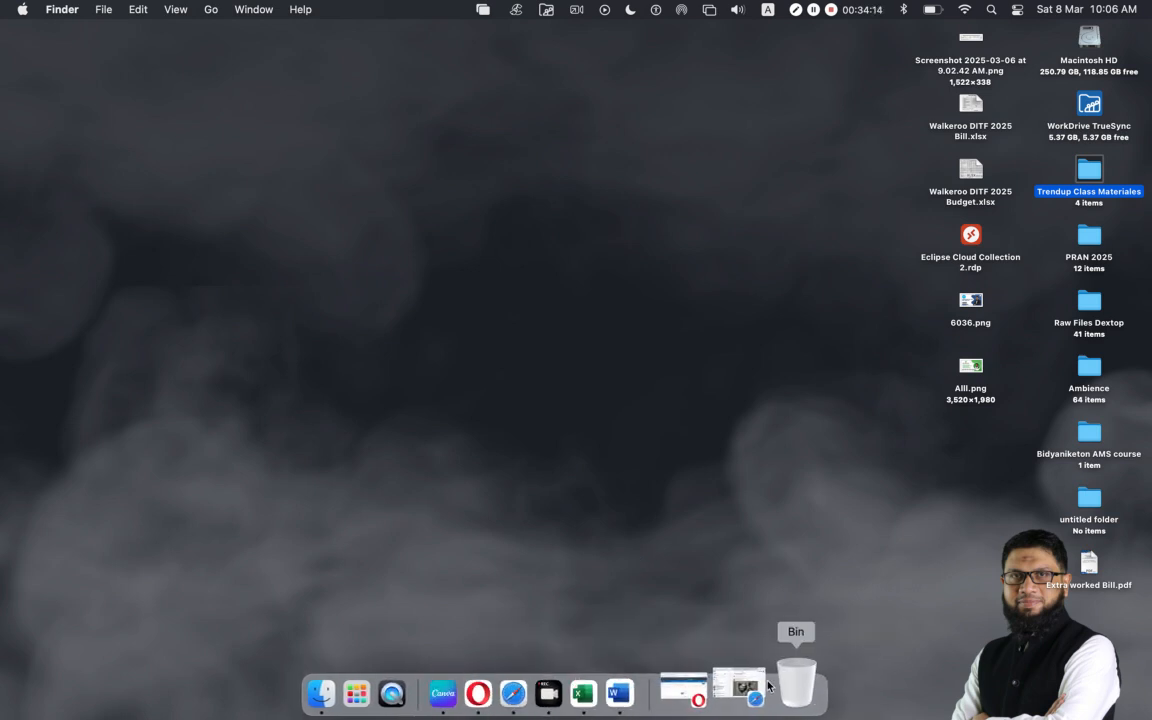
{"action": "left_click", "coordinate": [740, 688]}
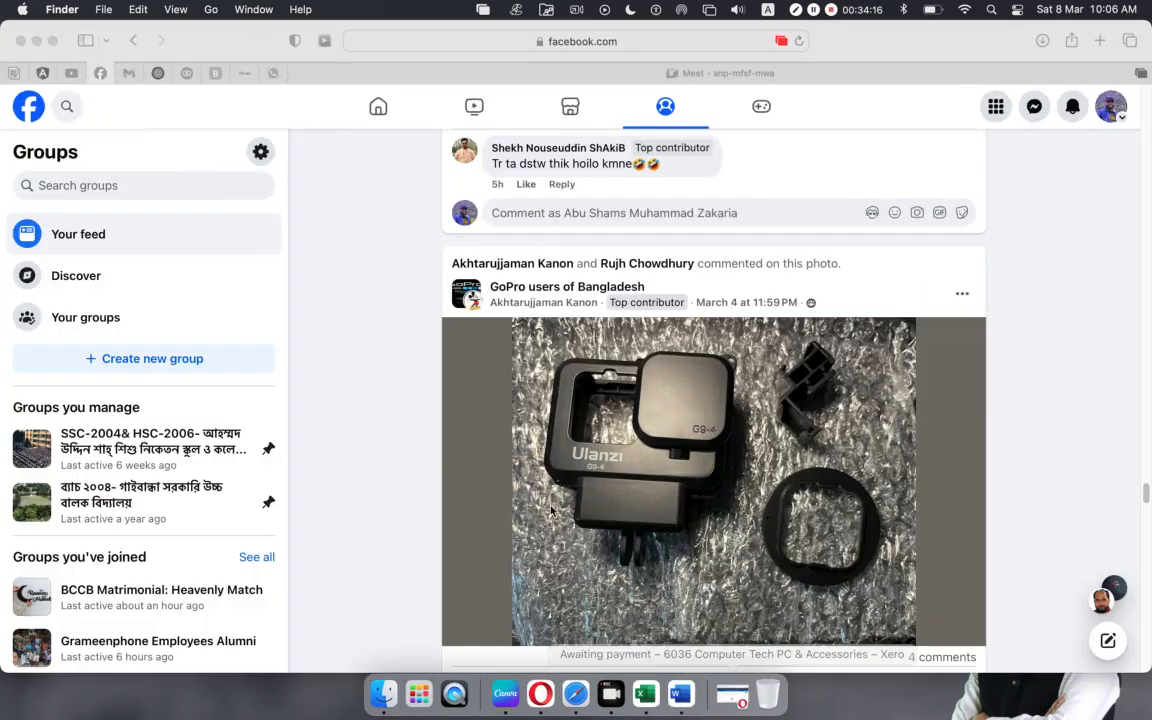
{"action": "left_click", "coordinate": [688, 74]}
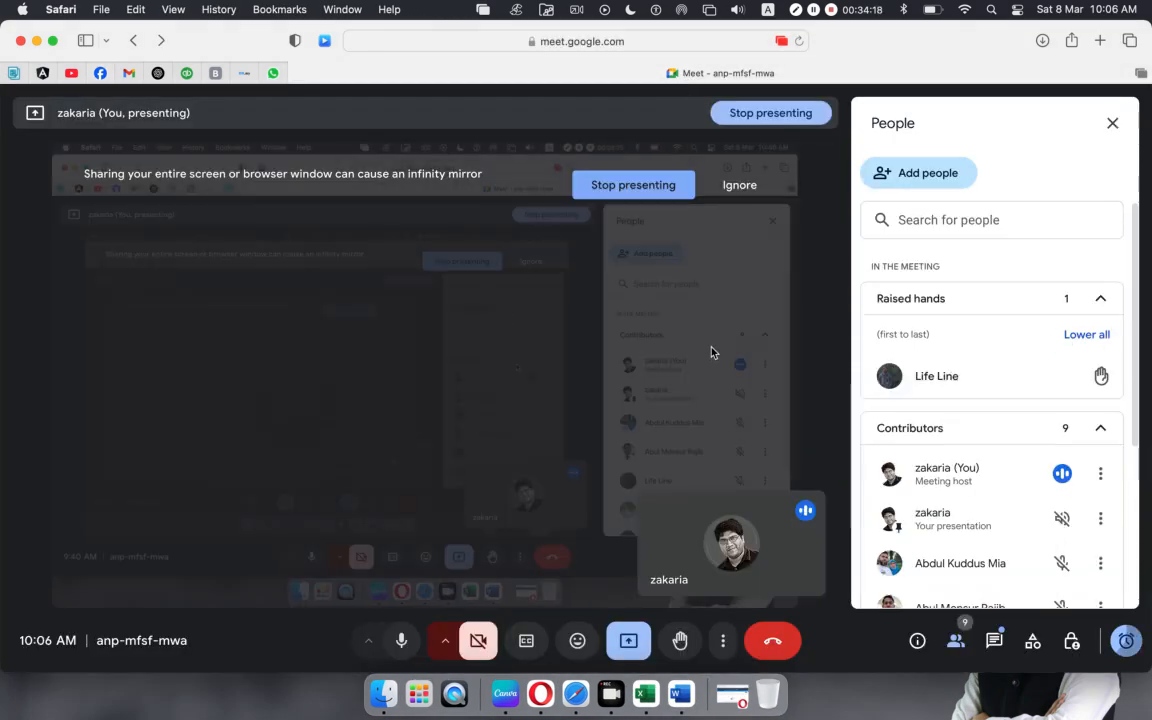